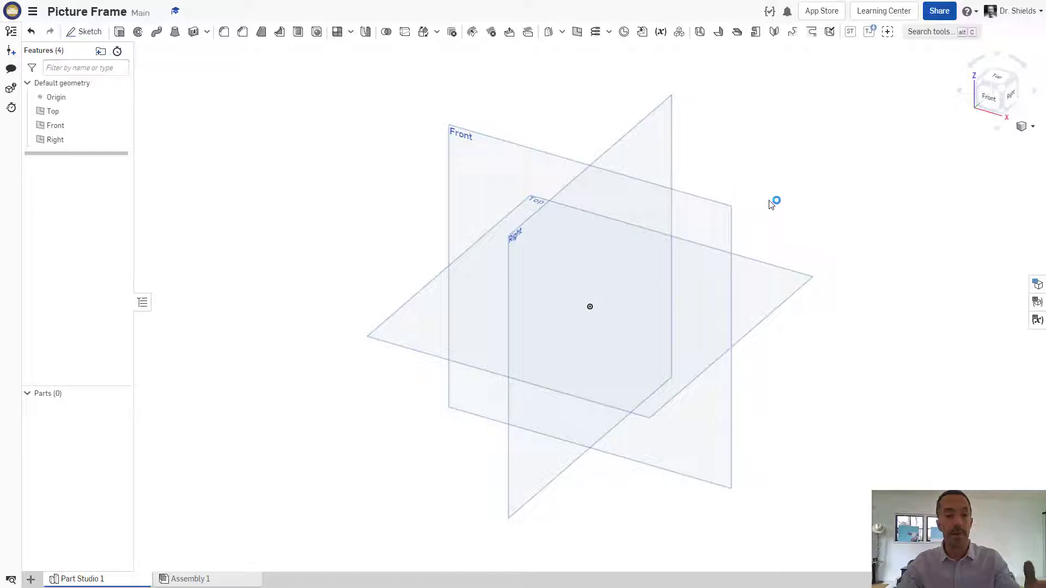
Step: Sketch a 10 mm diameter circle centred on the origin of the Front plane
key(shift+s)
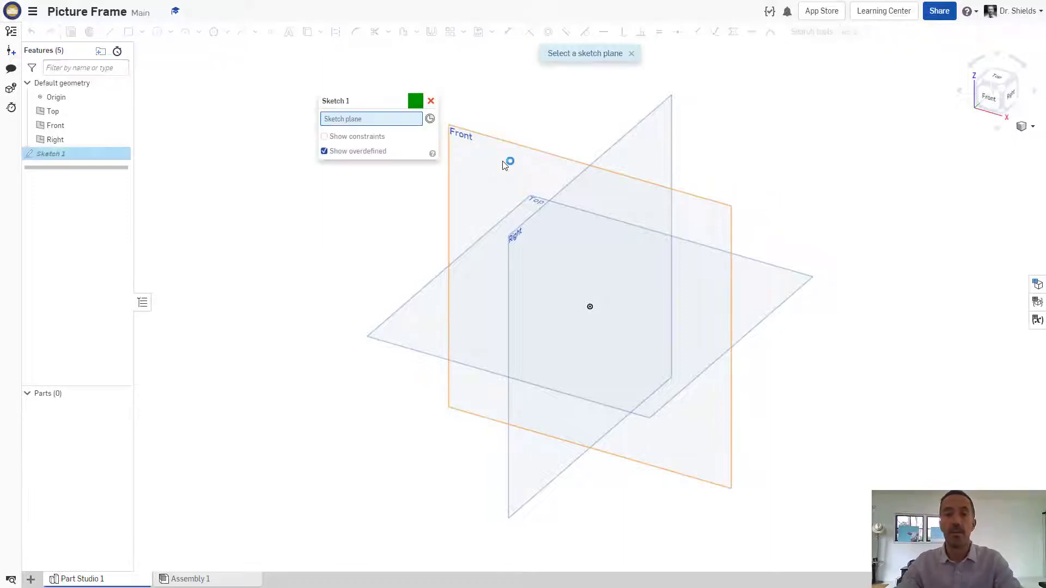
click(503, 163)
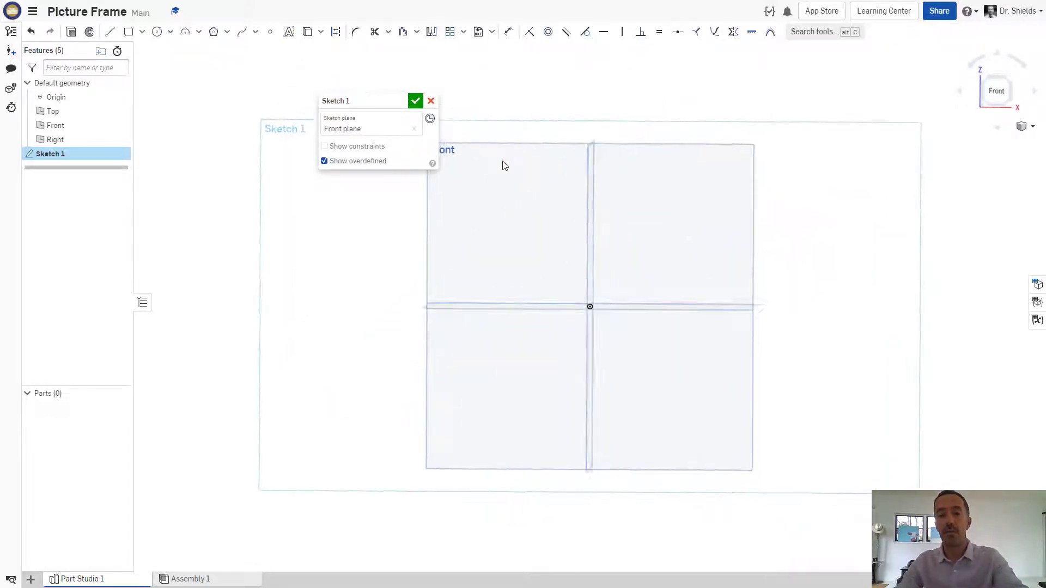
key(c)
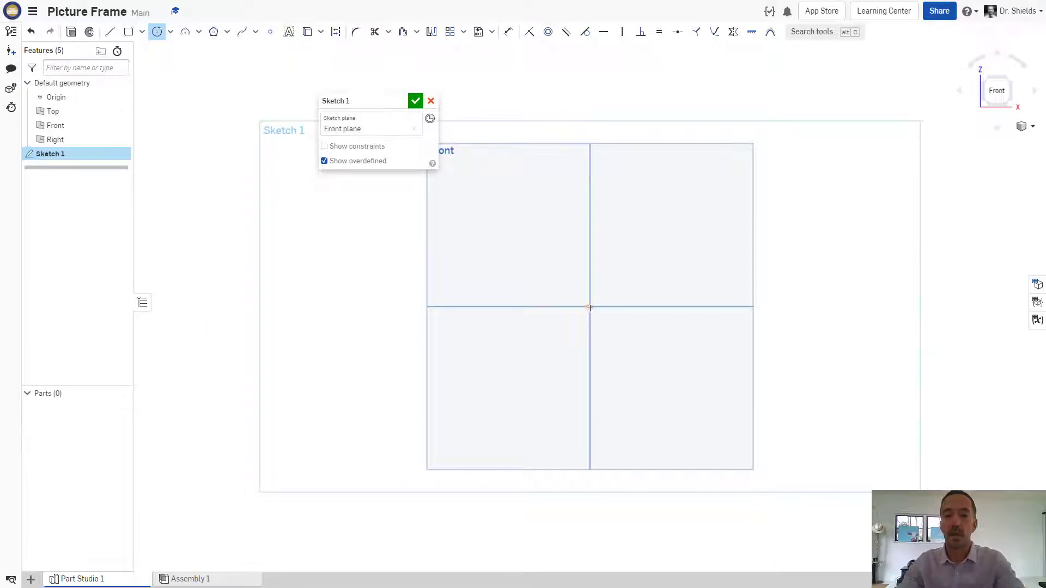
click(590, 308)
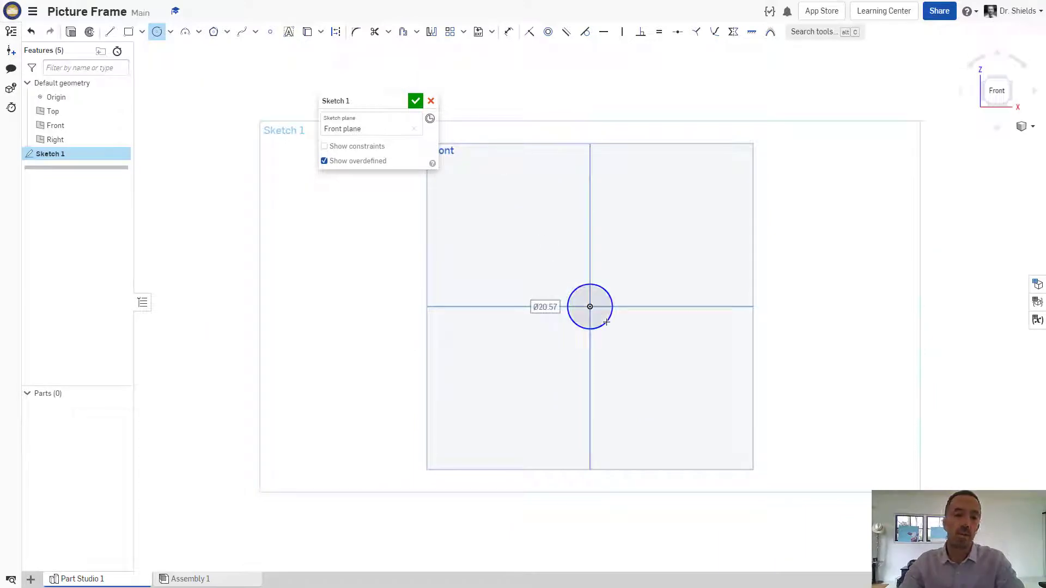
text(10)
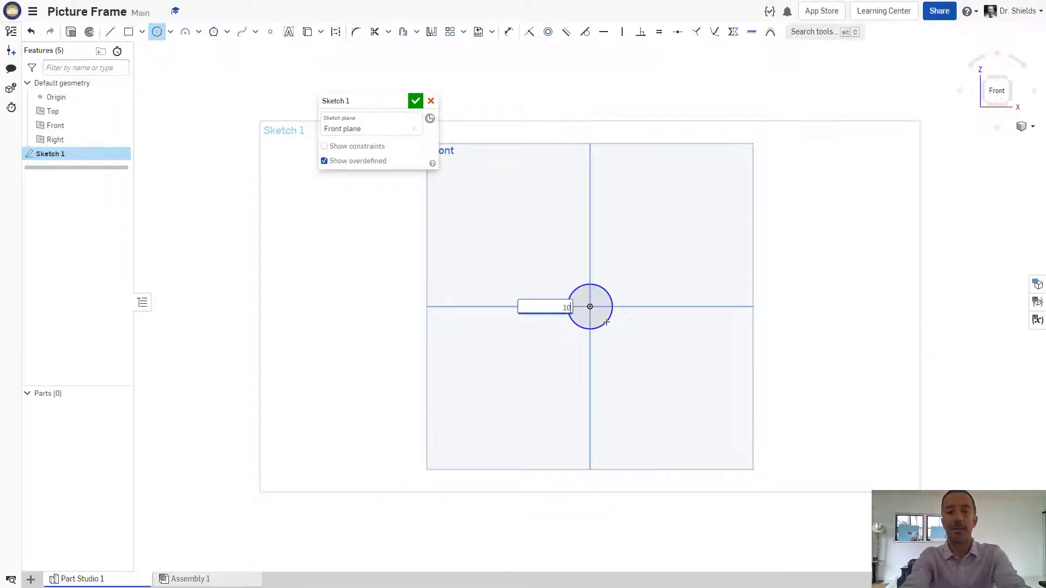
key(Return)
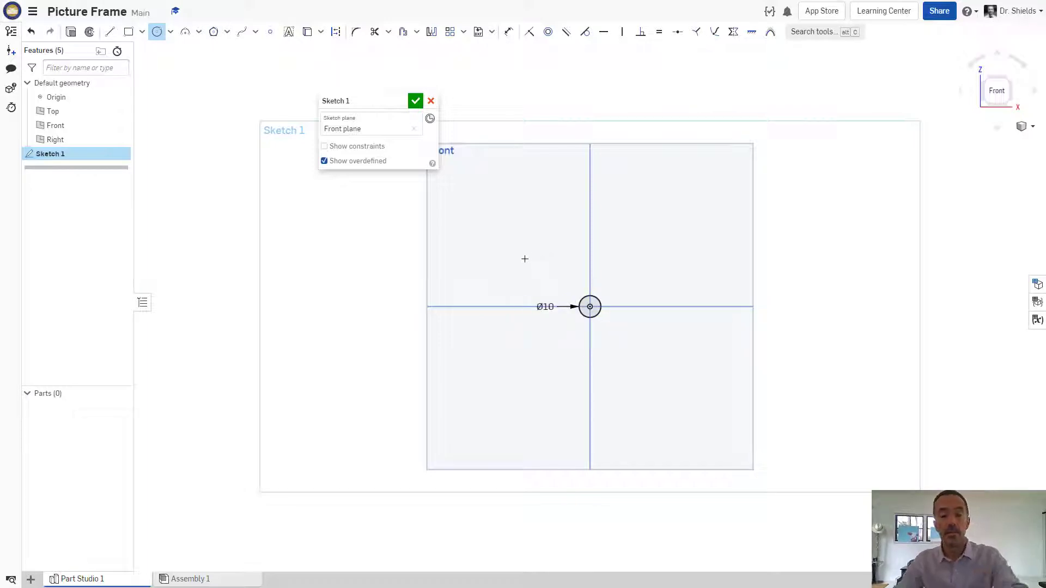
Step: Extrude the circle symmetrically to a depth of 25 mm as a new solid and hide the default planes
key(shift+e)
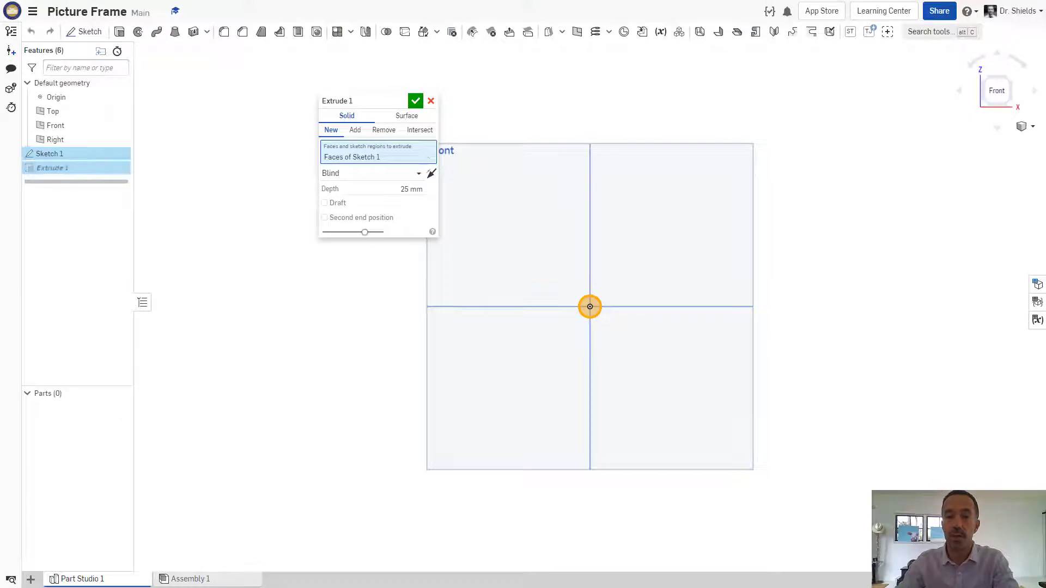
key(shift+7)
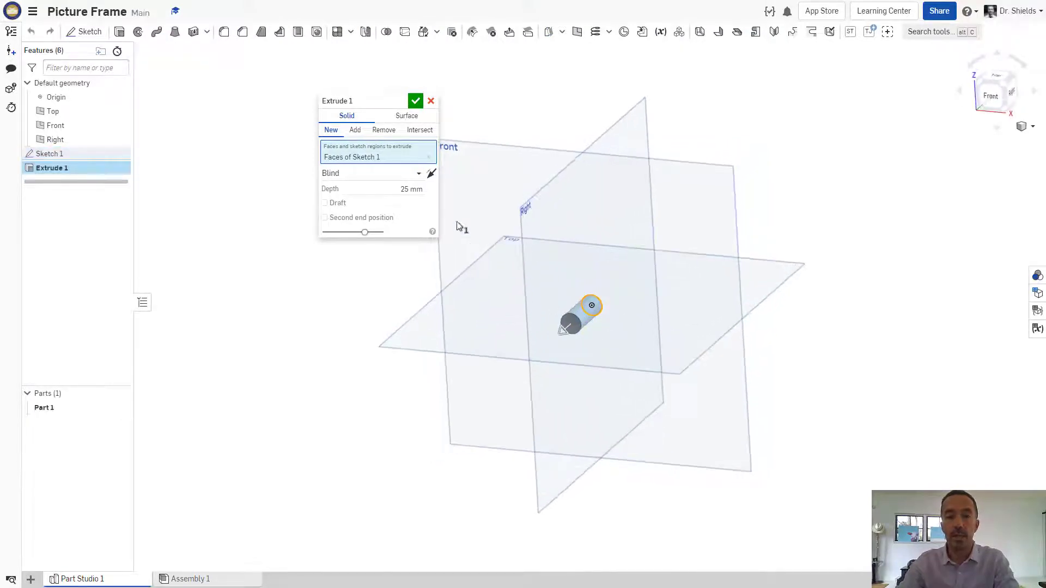
click(354, 175)
click(357, 206)
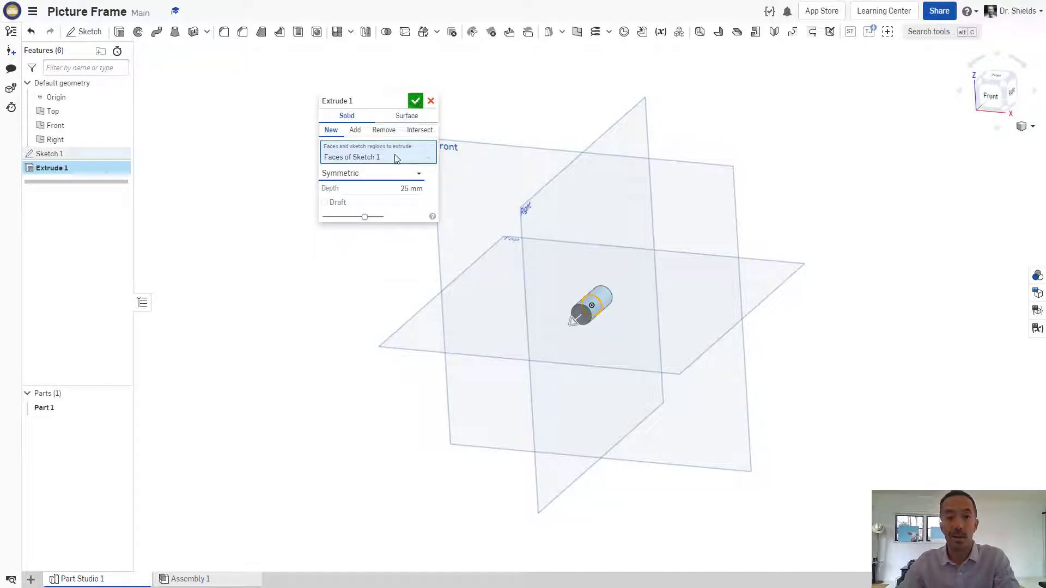
click(412, 104)
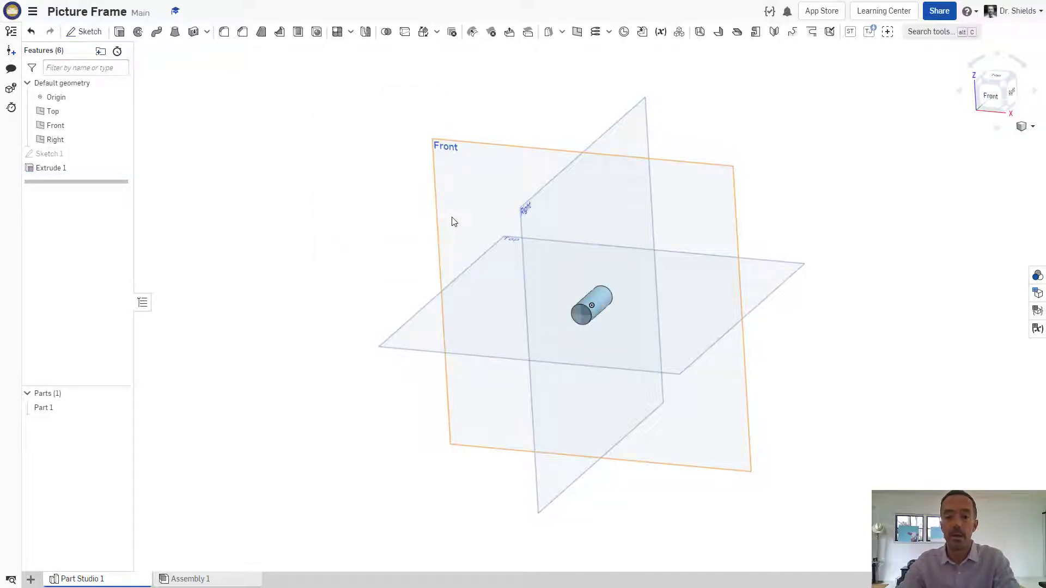
key(p)
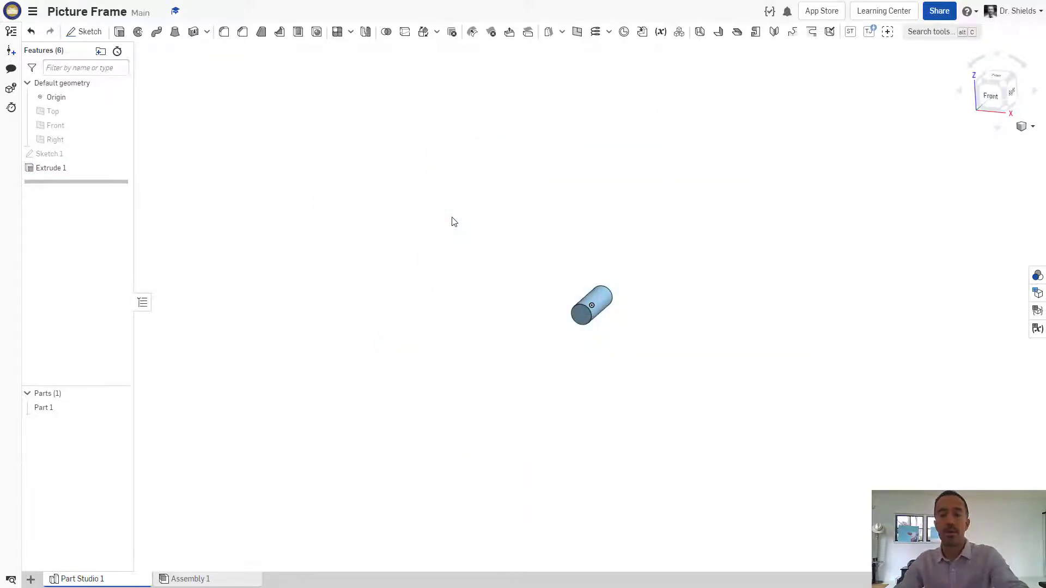
Step: Chamfer both circular end edges of the cylinder with an equal distance of 2 mm
key(f)
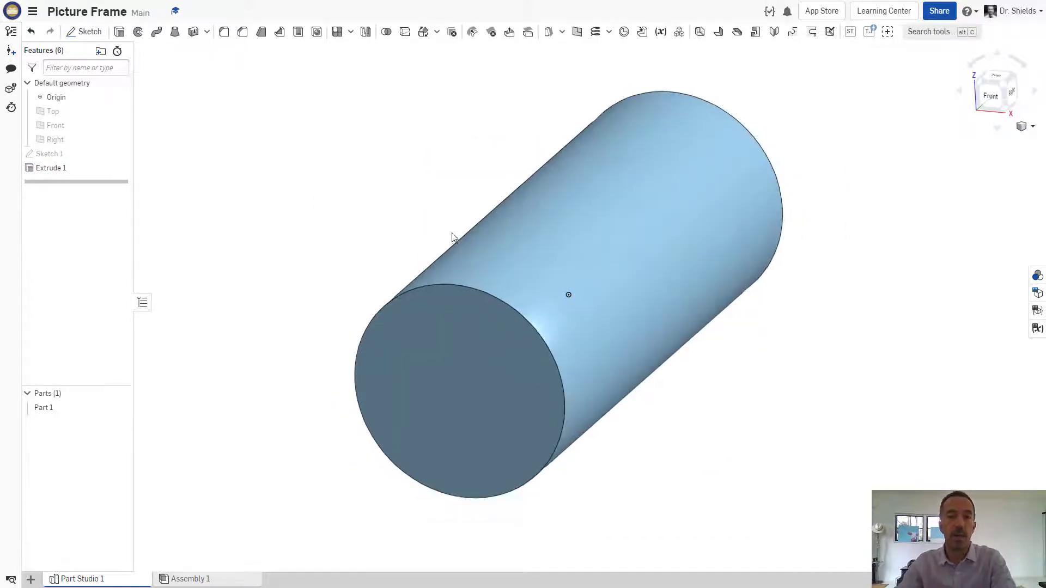
click(242, 32)
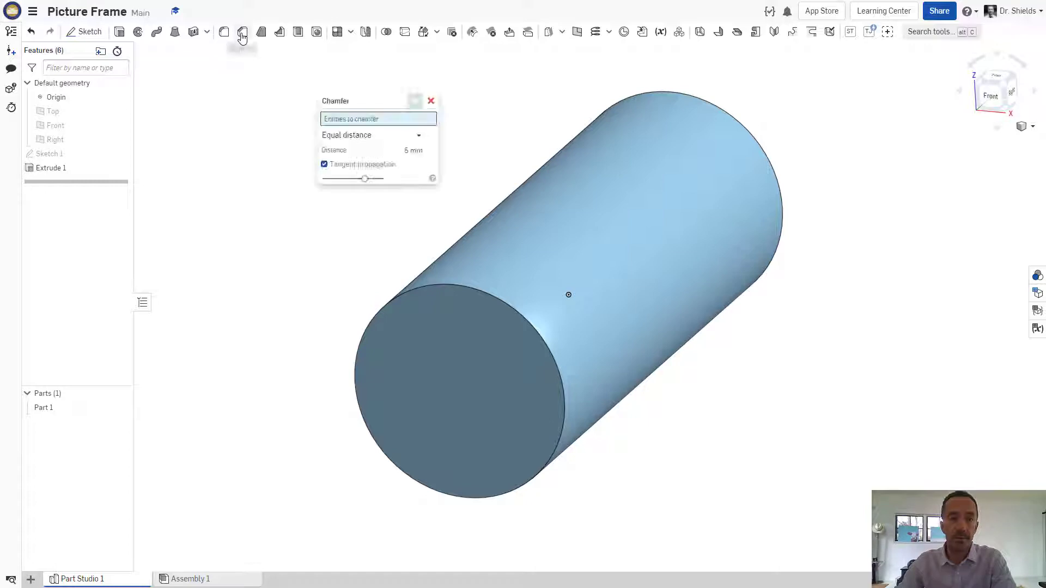
click(435, 289)
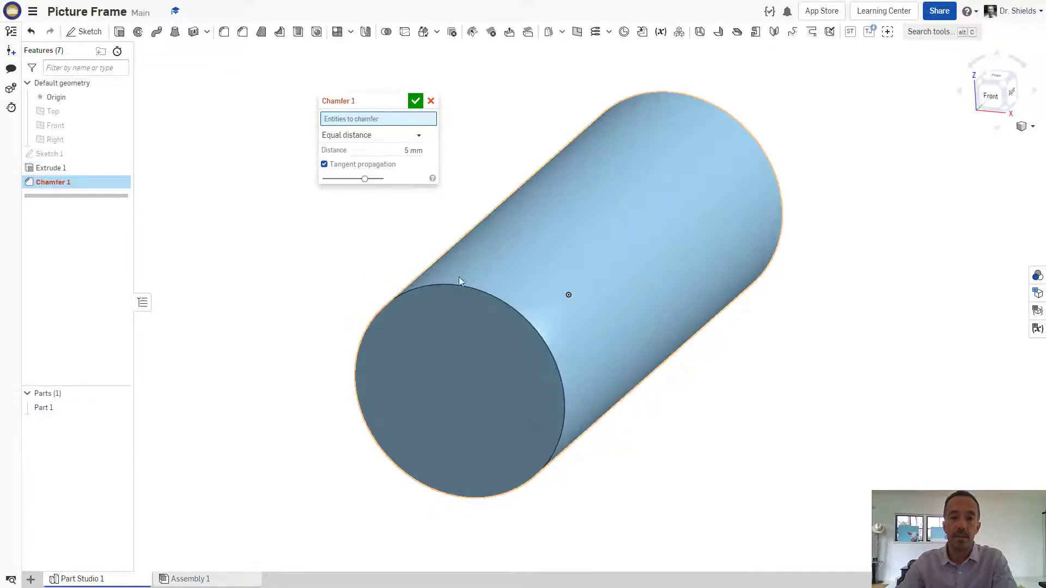
click(457, 283)
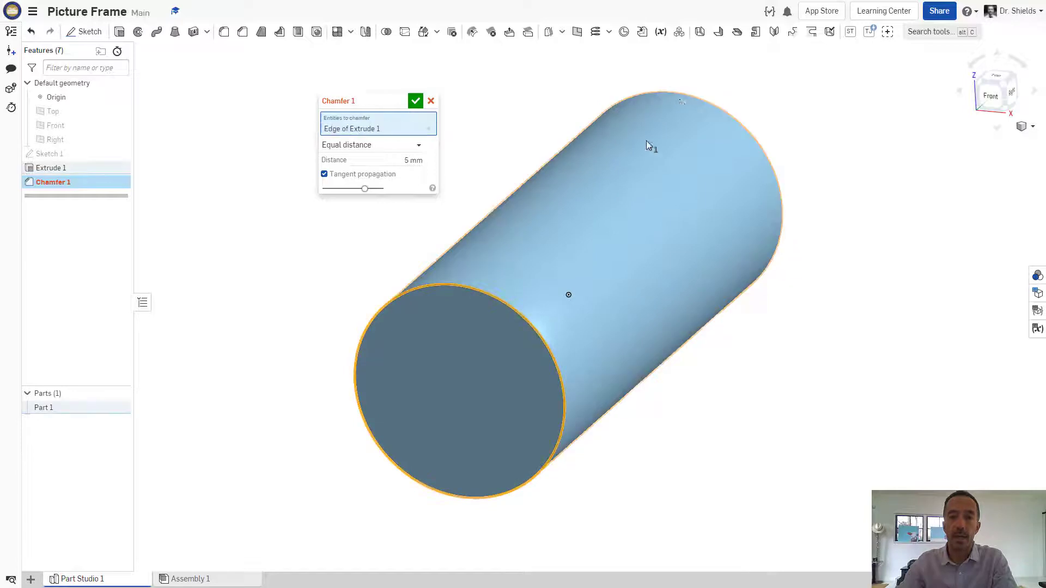
click(682, 93)
click(399, 173)
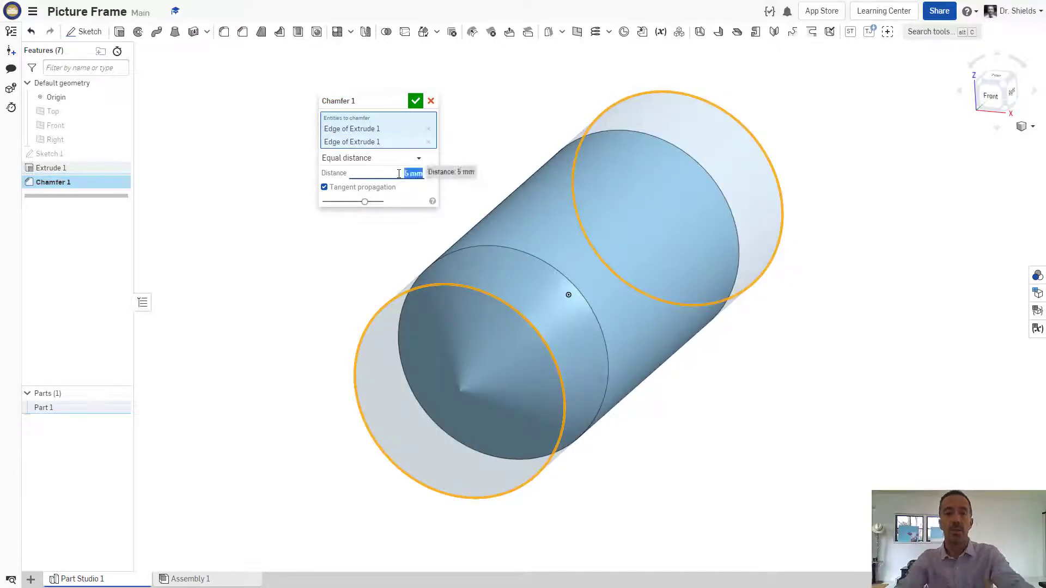
text(2)
key(Return)
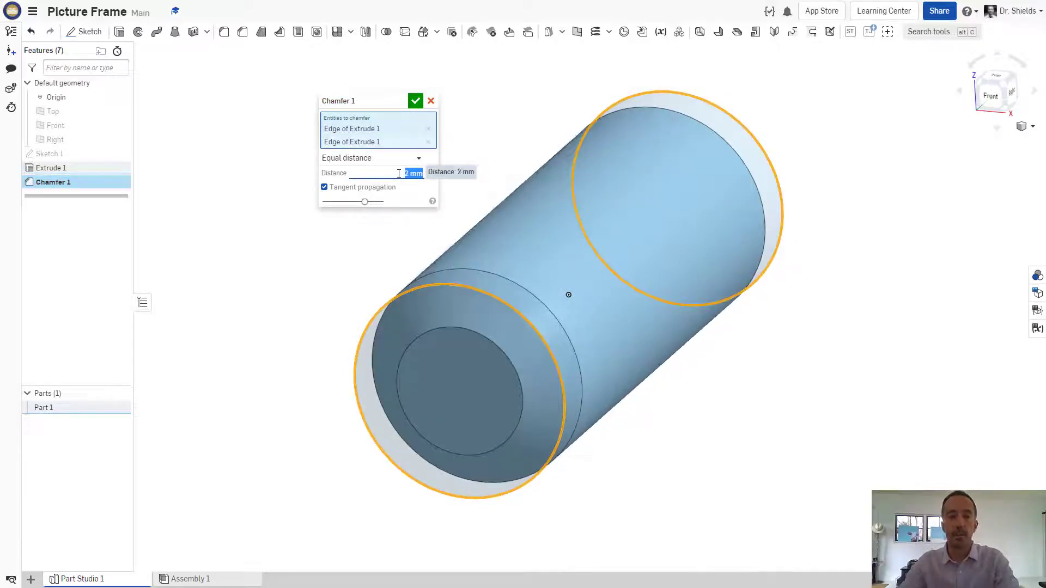
click(414, 102)
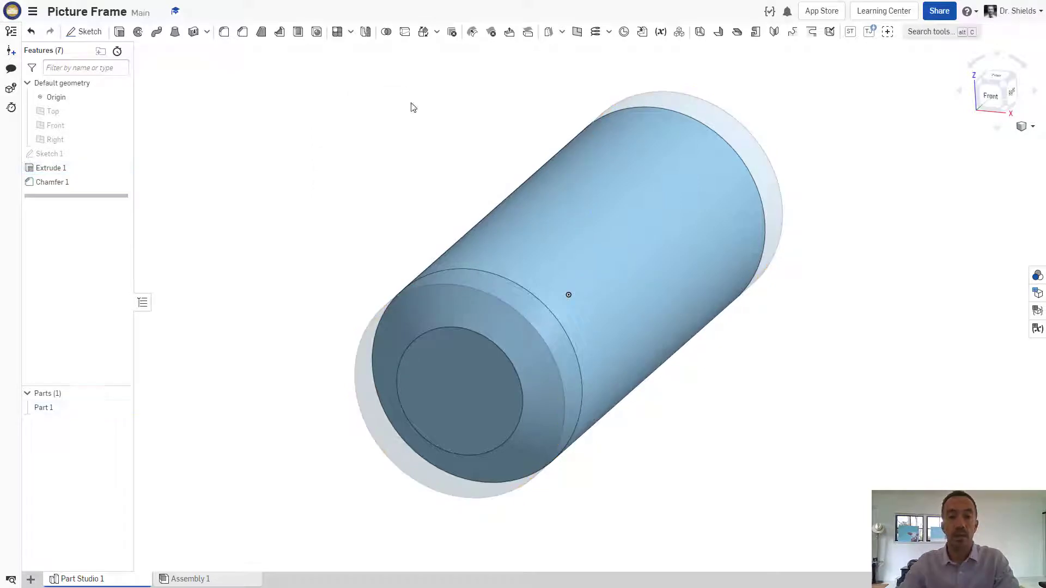
right_drag(394, 145, 376, 178)
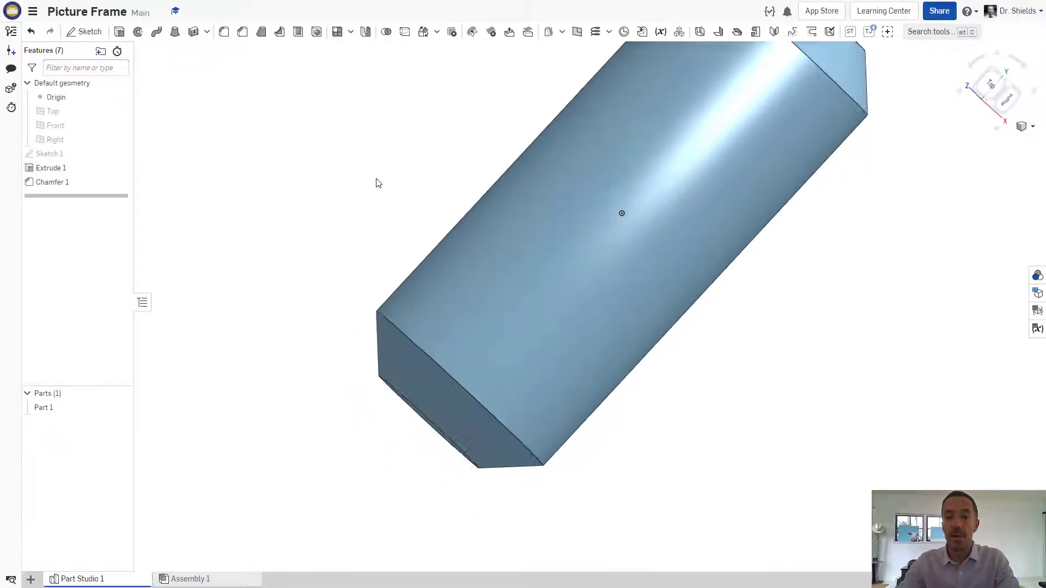
scroll(376, 178, up, 1)
scroll(376, 178, down, 1)
scroll(376, 182, down, 3)
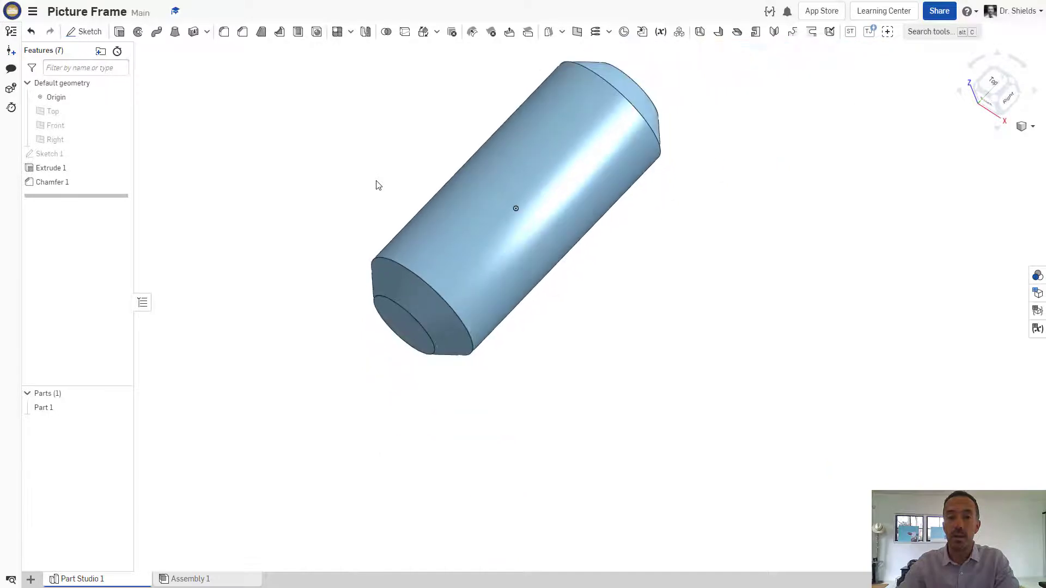
middle_drag(376, 182, 385, 278)
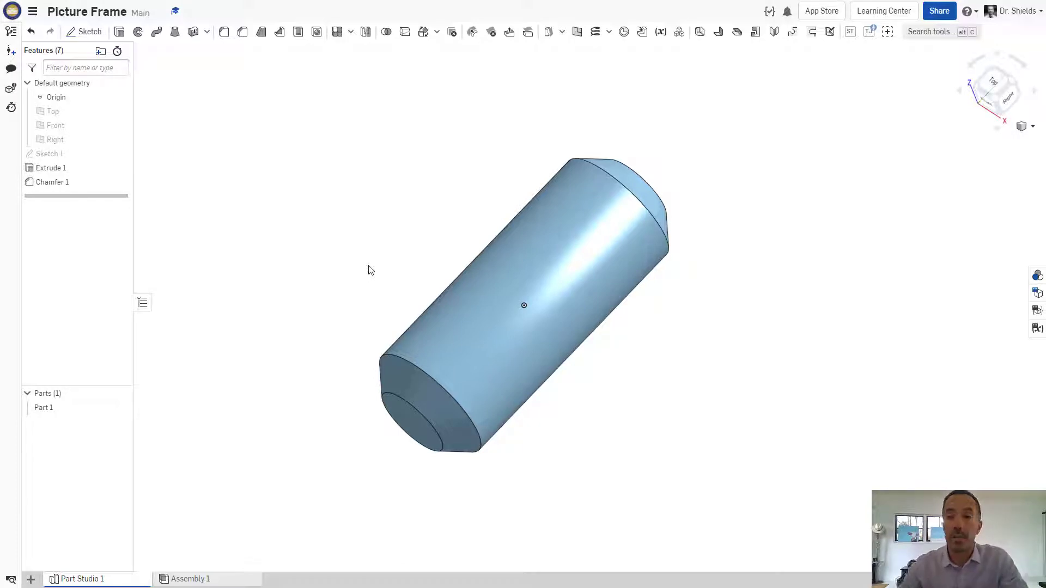
Step: Create a configuration table for the Part Studio and add the cylinder extrusion's depth as its configured parameter
click(1038, 293)
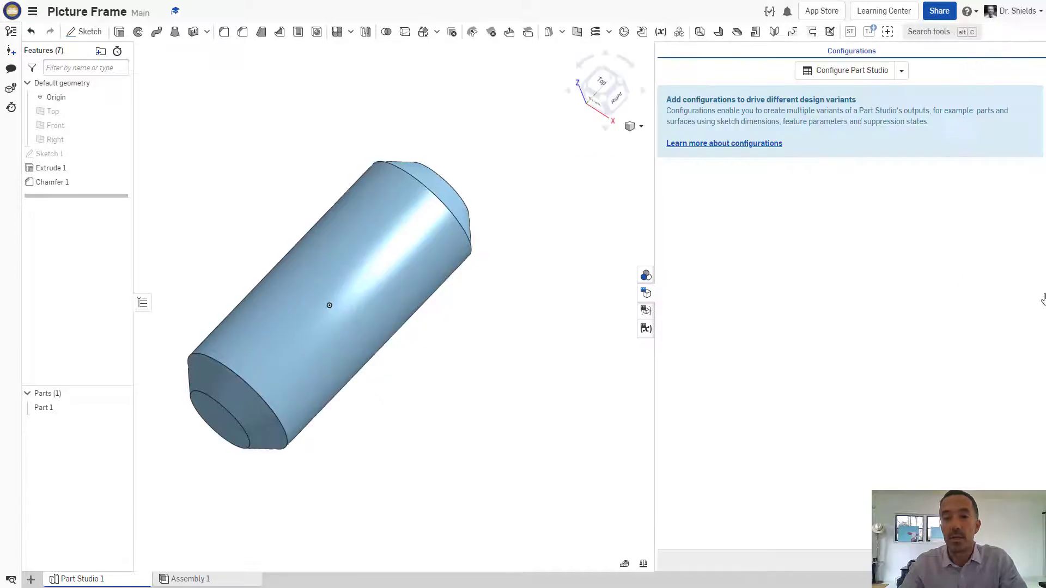
click(833, 76)
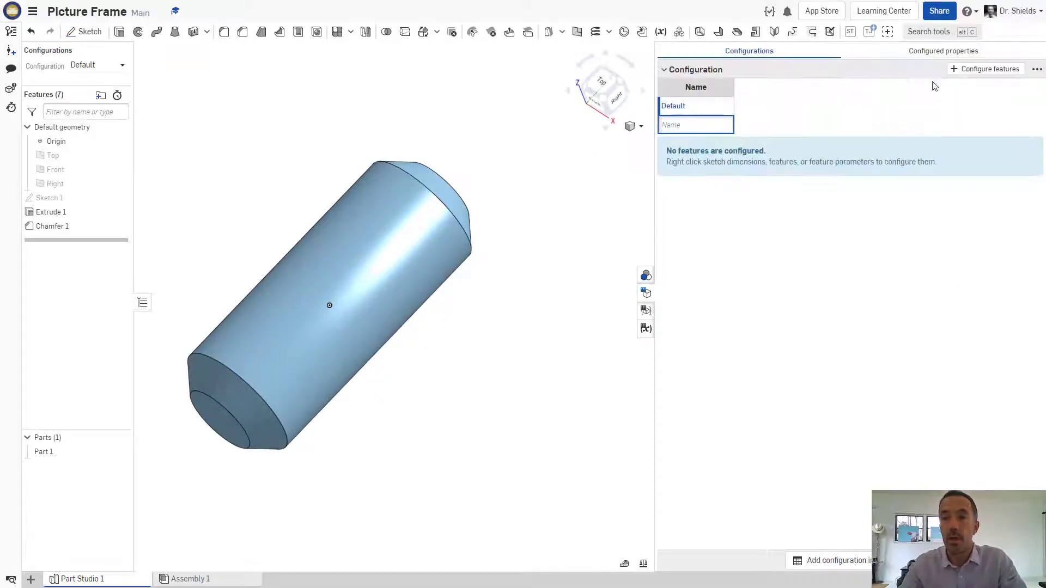
click(976, 68)
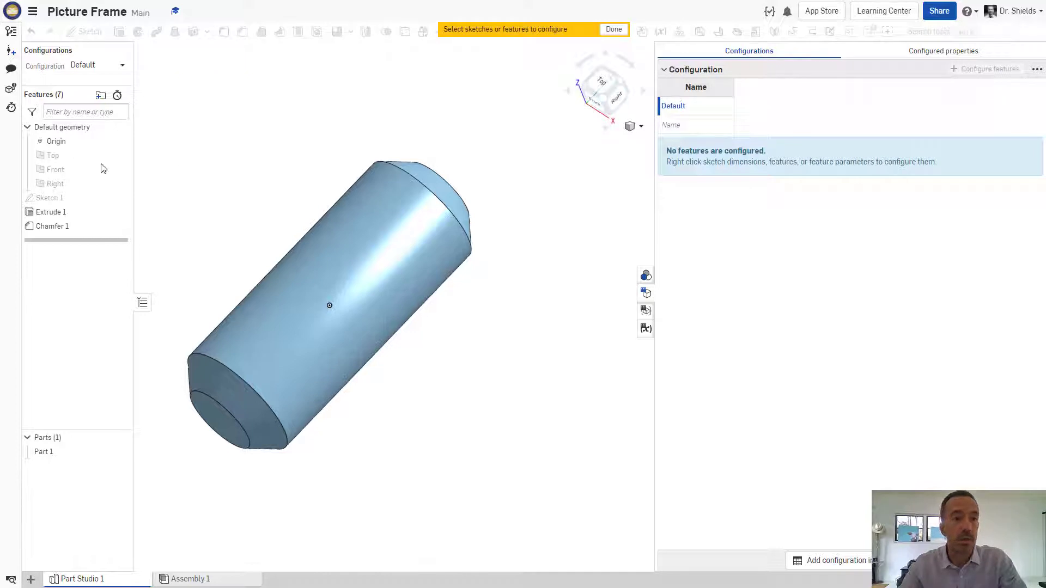
click(55, 212)
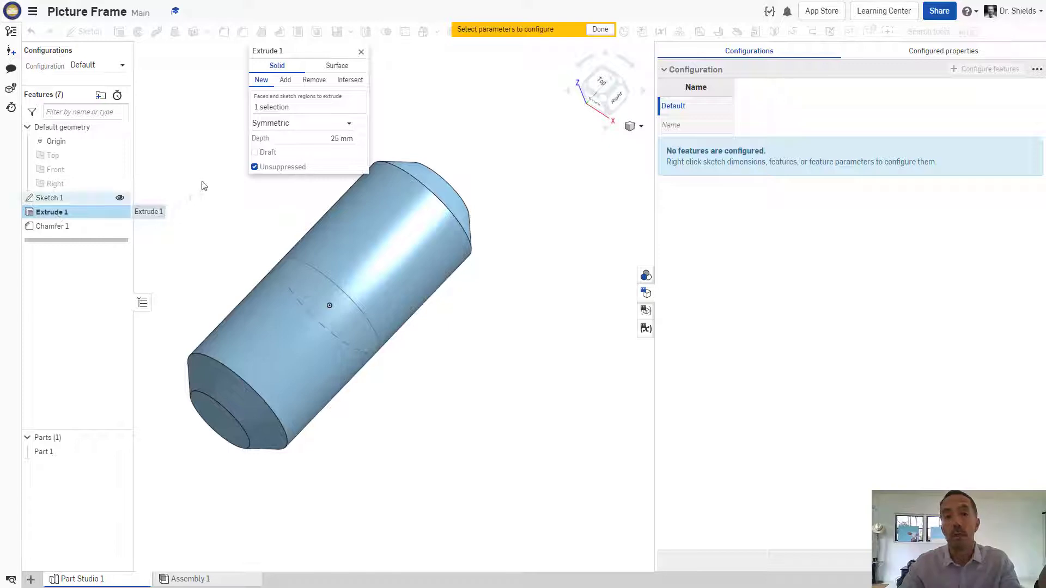
click(260, 140)
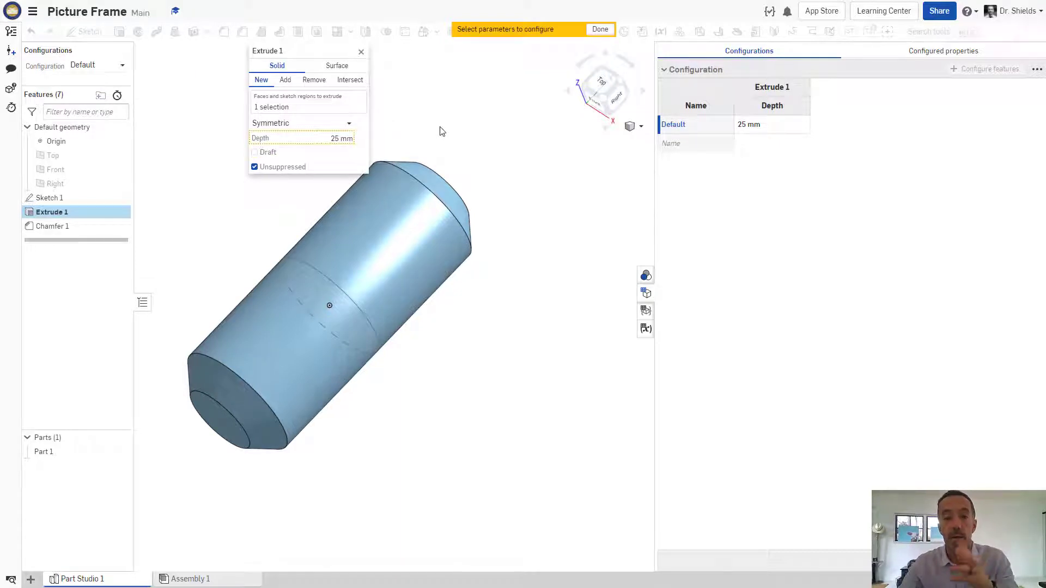
click(601, 29)
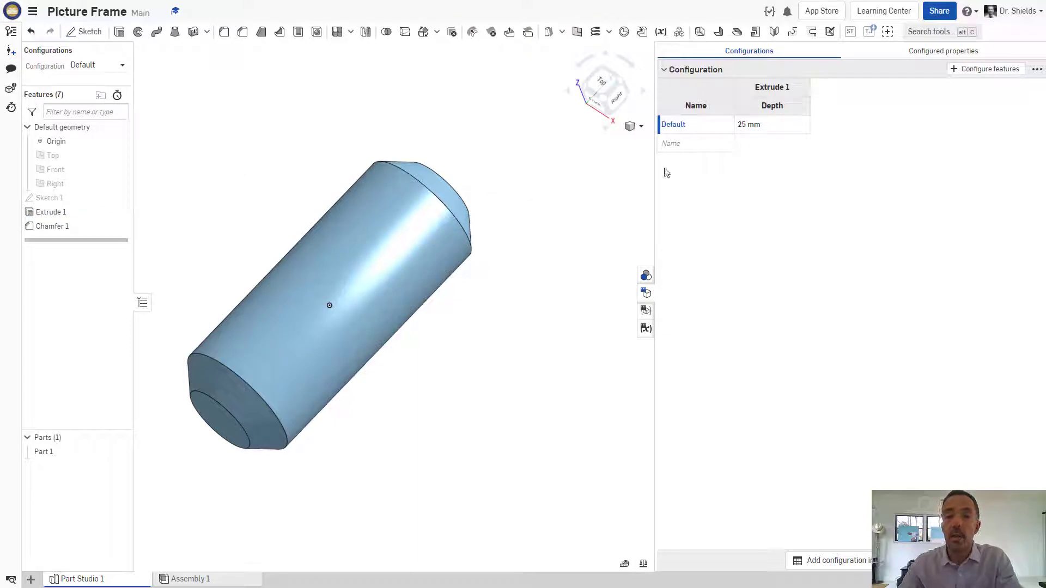
Step: Add three configuration rows named 15mm, 10mm and 35mm
click(680, 143)
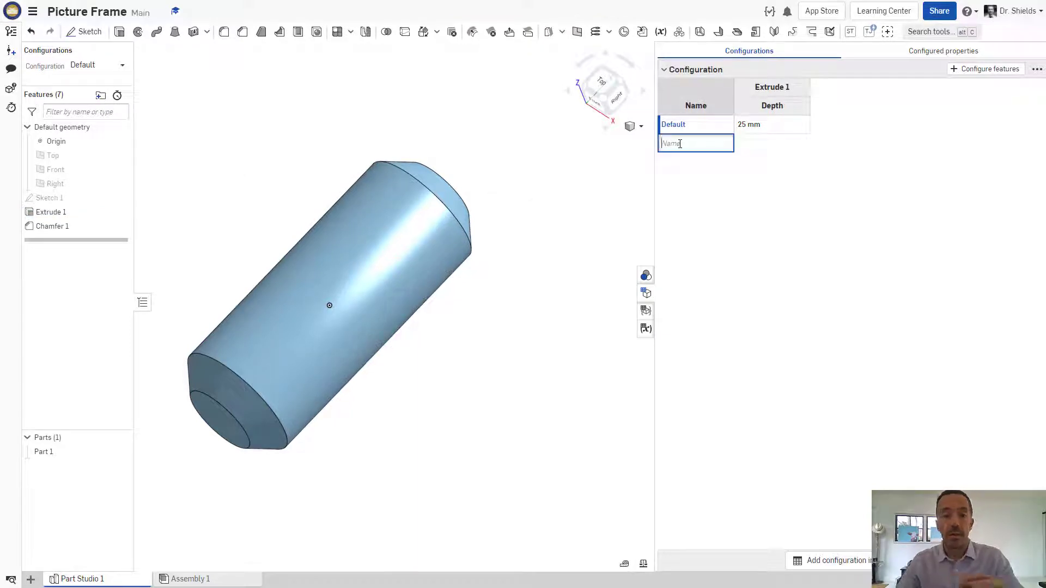
text(14)
text(mm)
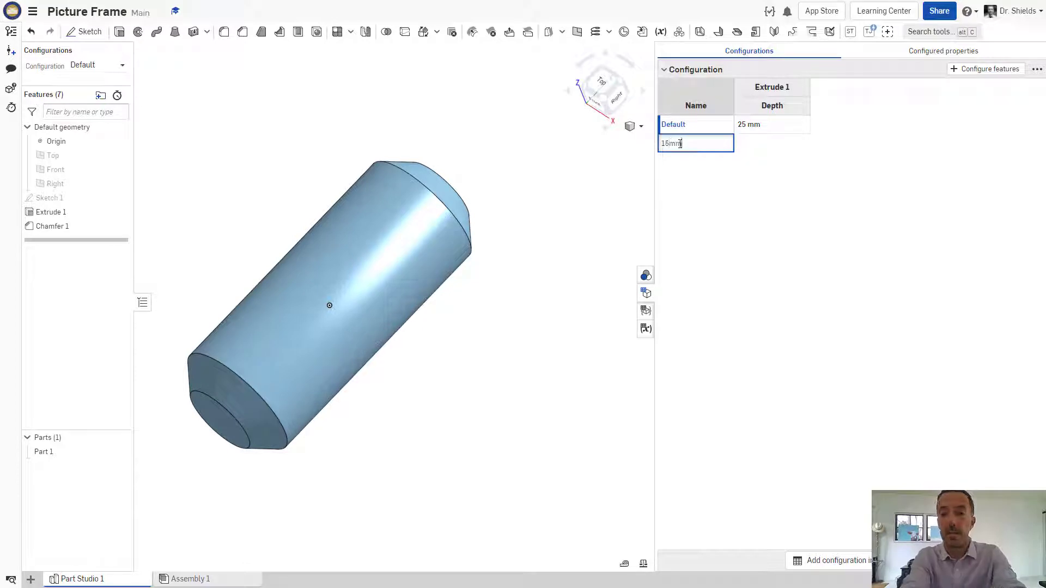
key(Return)
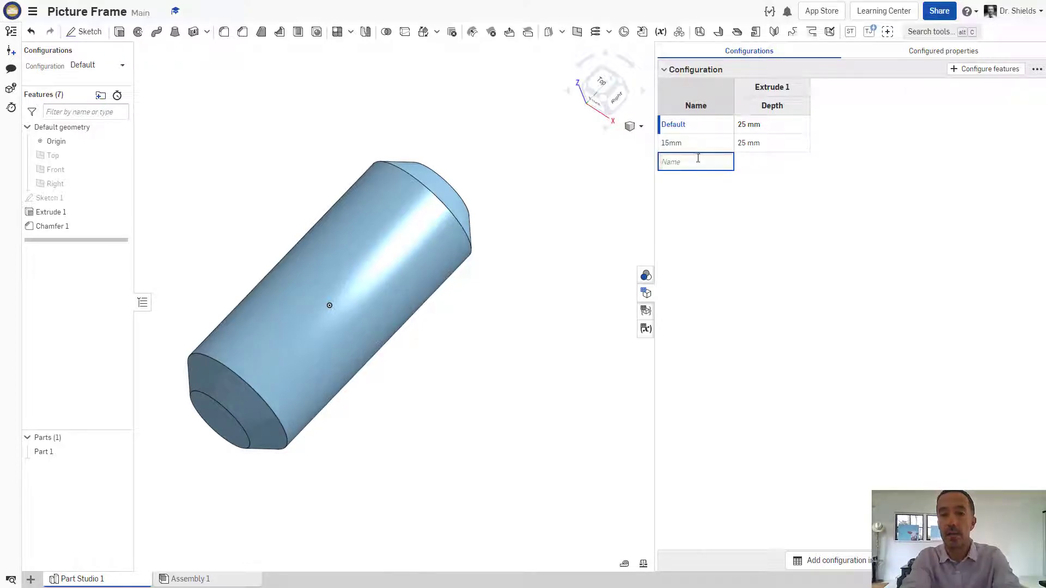
text(19mm)
key(Return)
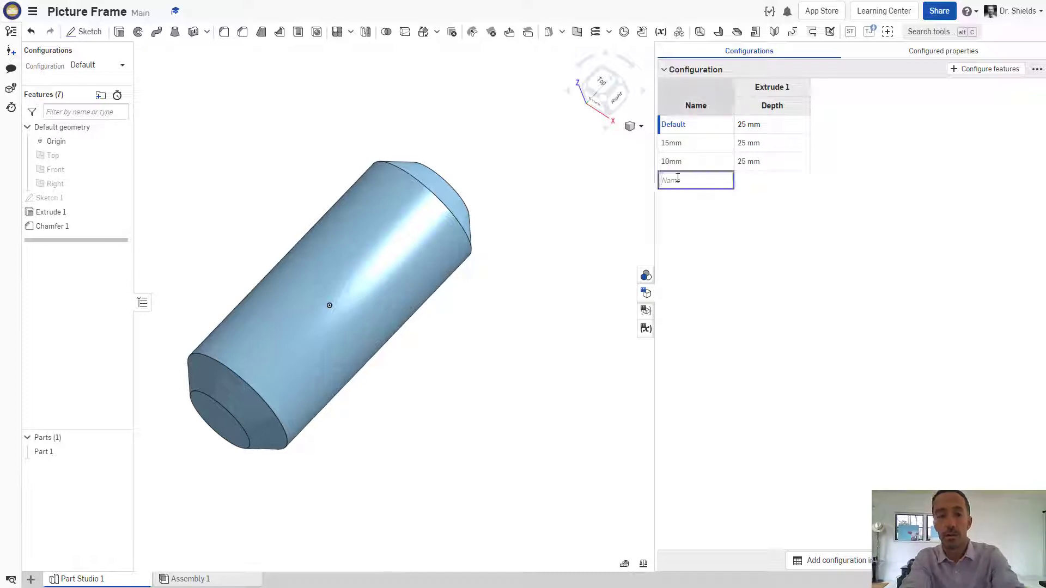
text(35mm)
key(Return)
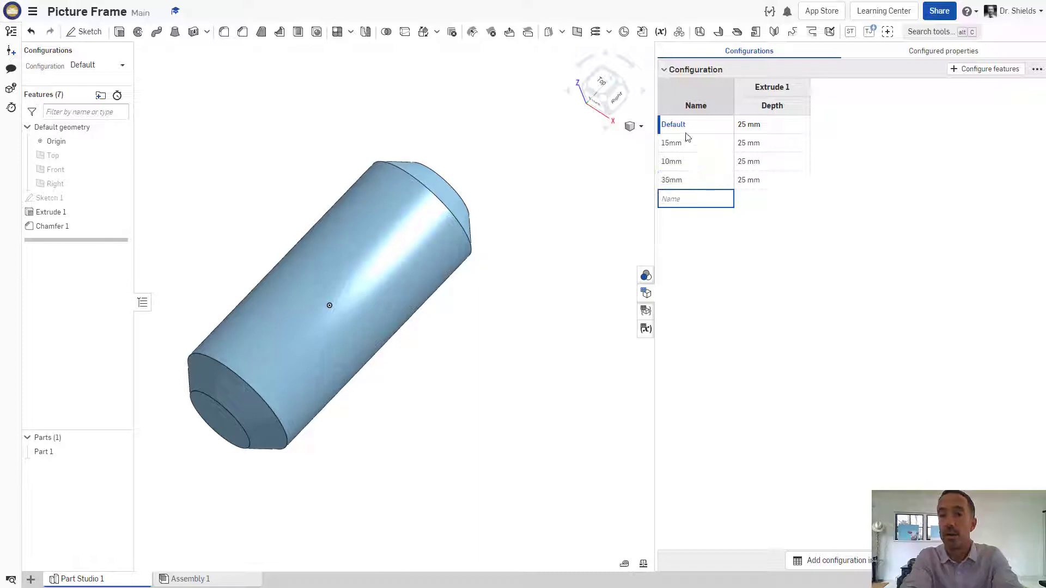
Step: Set the extrusion depth to 15 mm, 10 mm and 35 mm in the configuration rows of the matching names
double_click(754, 145)
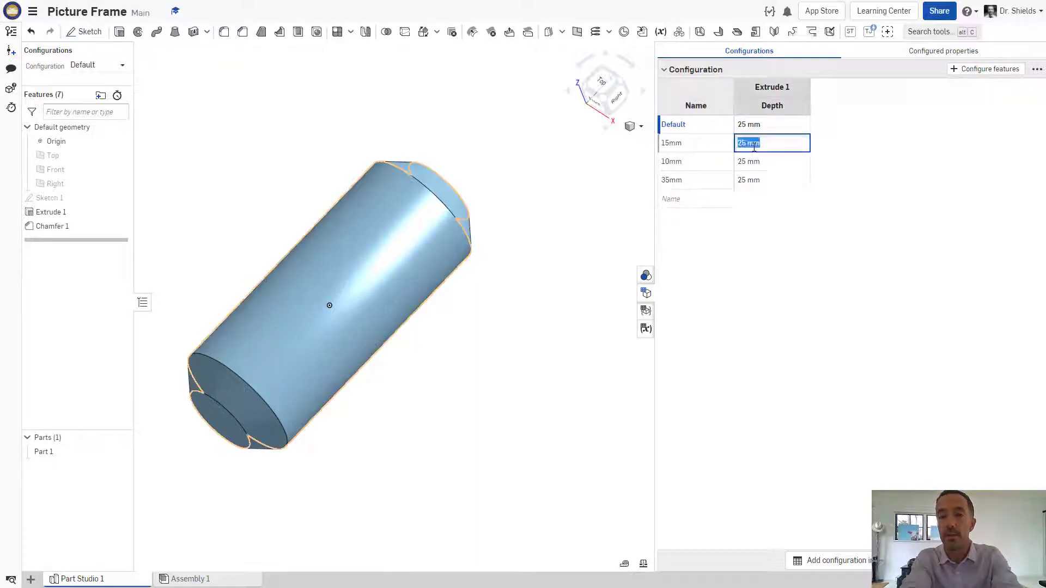
text(15)
key(Return)
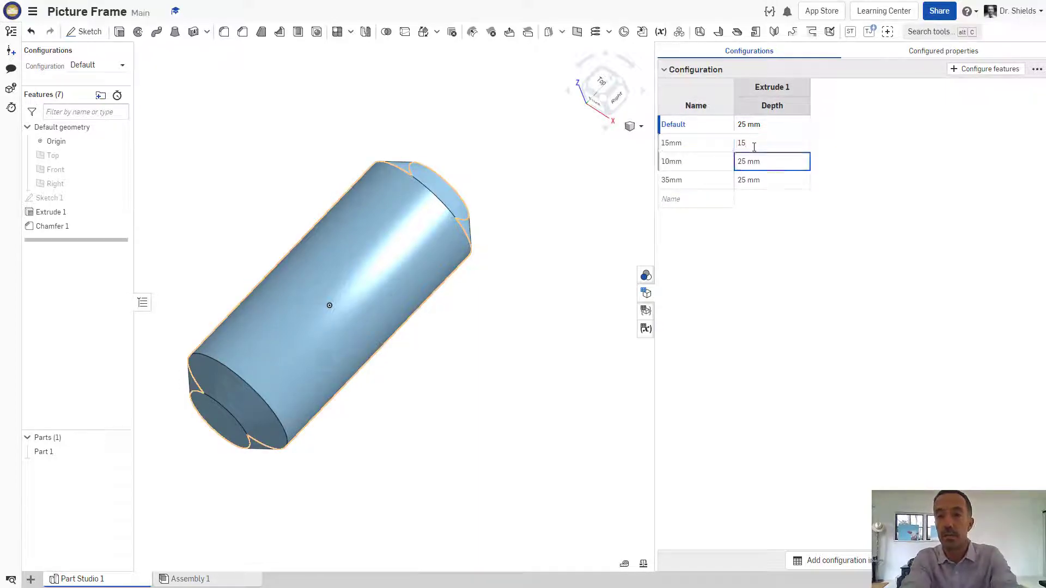
text(10)
key(Return)
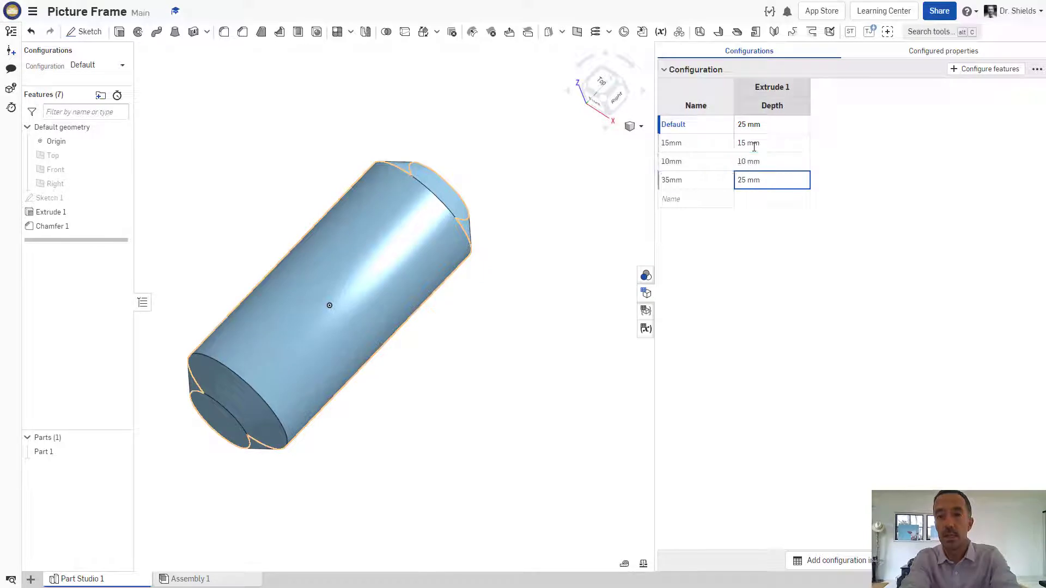
text(35)
key(Return)
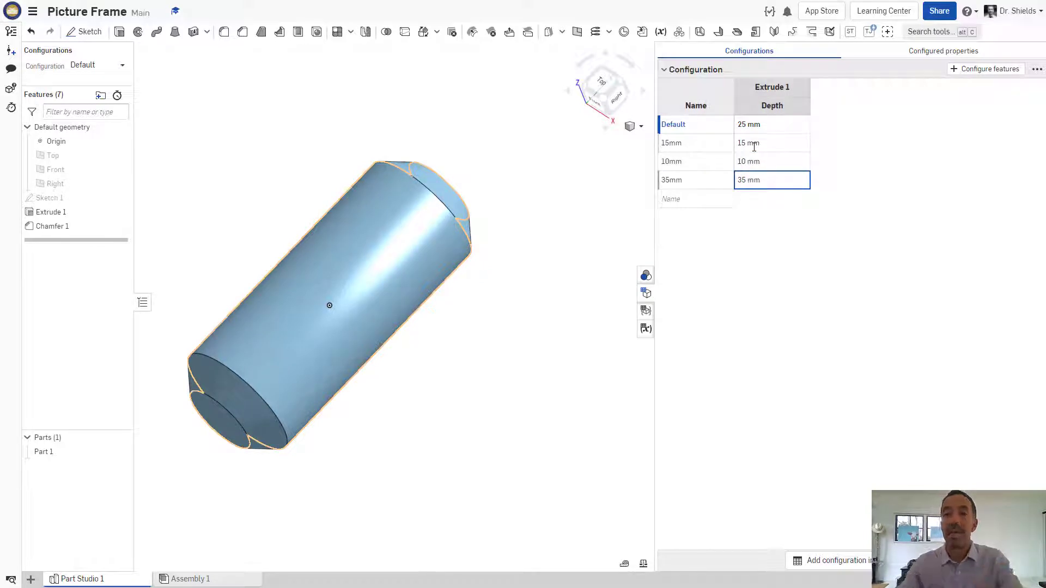
click(550, 288)
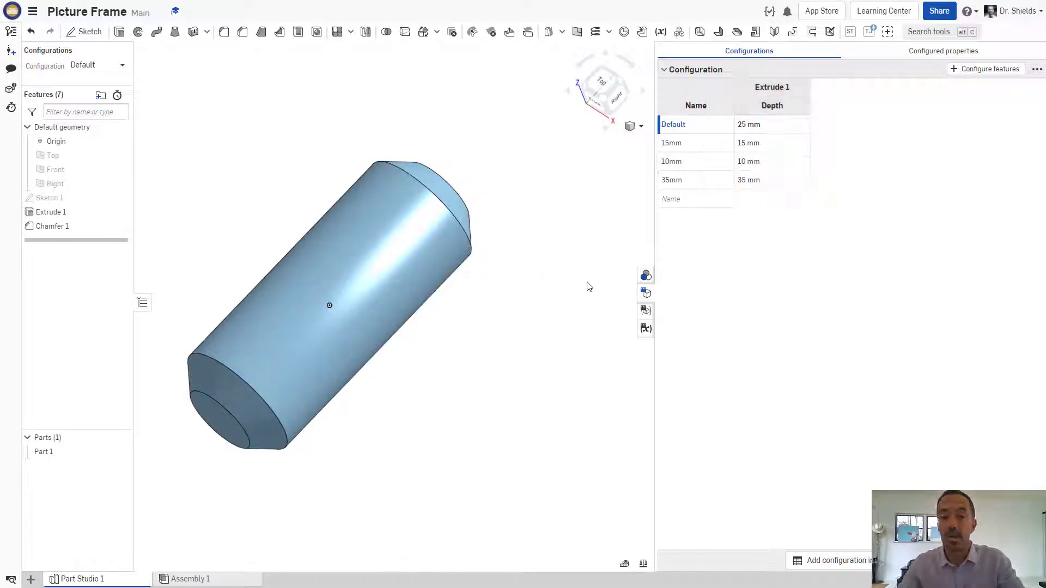
Step: Switch the active configuration to 15mm and then to 10mm to inspect the dowel at each length
click(75, 69)
click(81, 96)
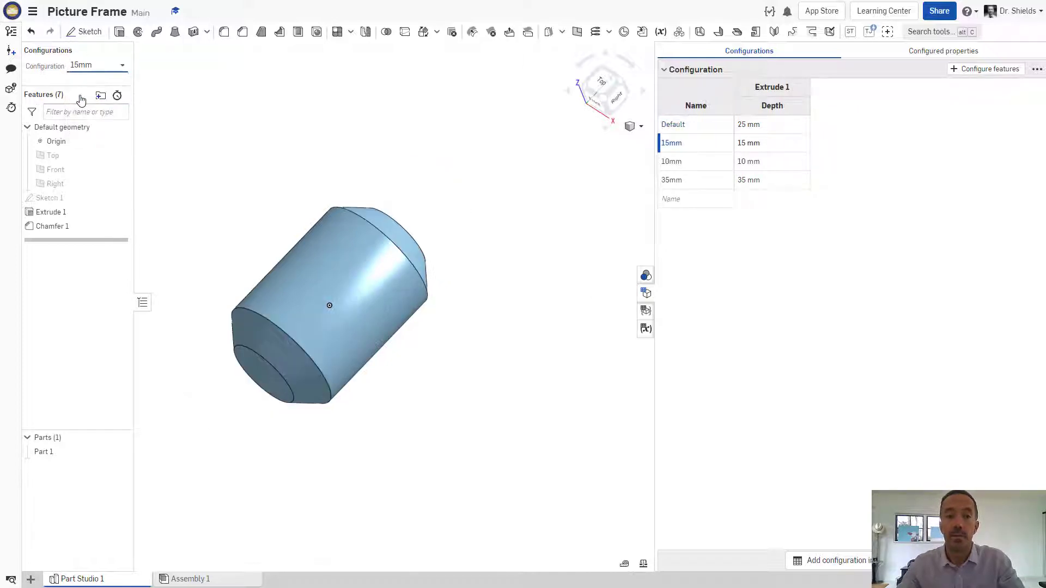
click(80, 67)
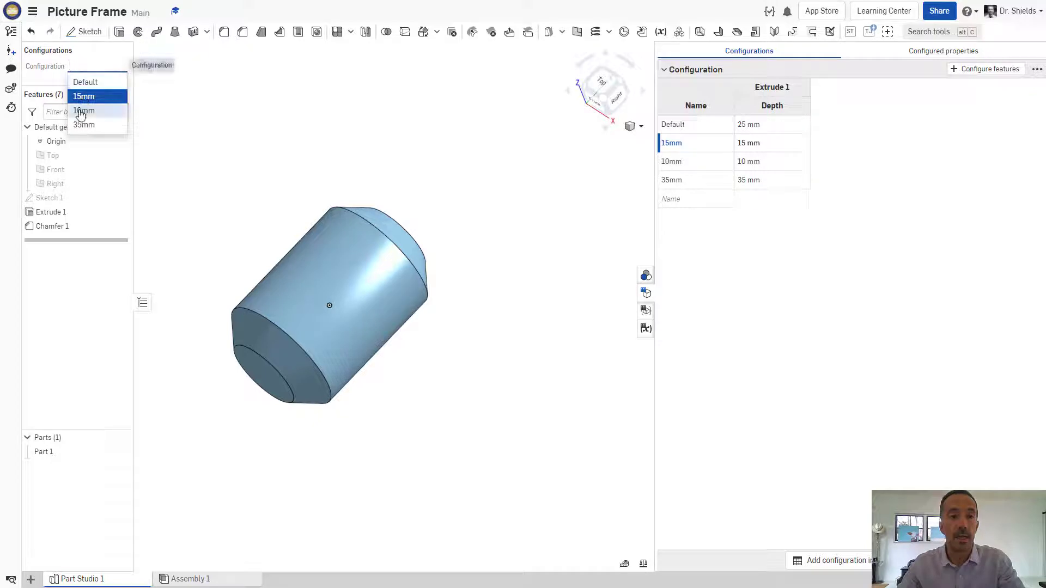
click(81, 111)
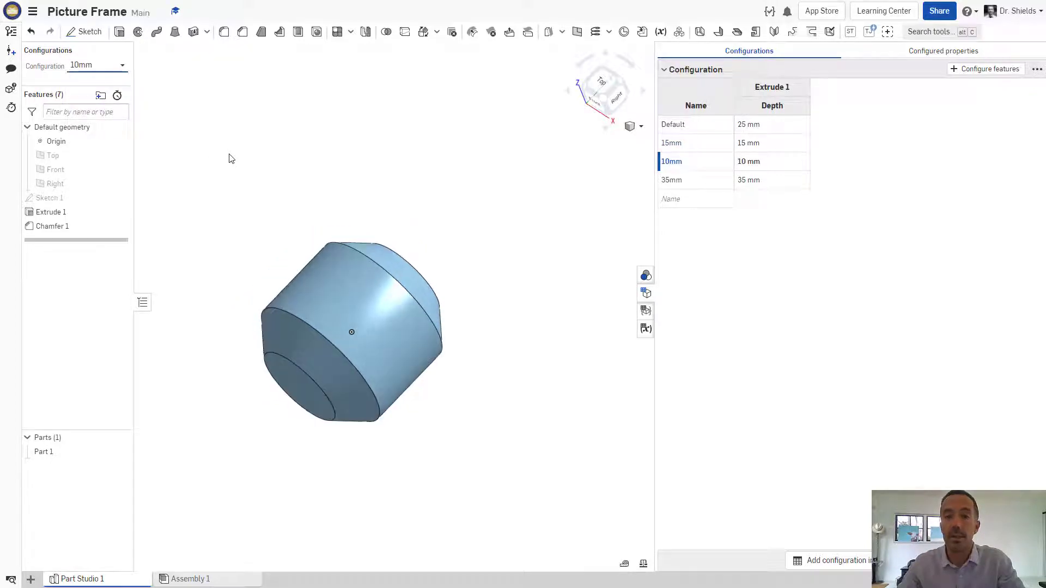
middle_drag(229, 155, 246, 143)
scroll(238, 157, up, 2)
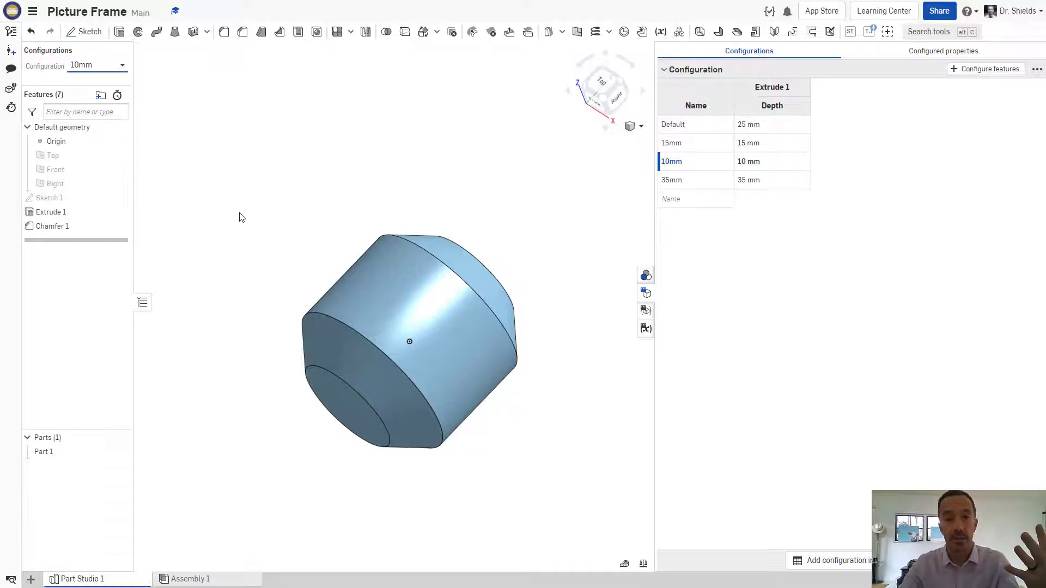
middle_drag(550, 305, 536, 276)
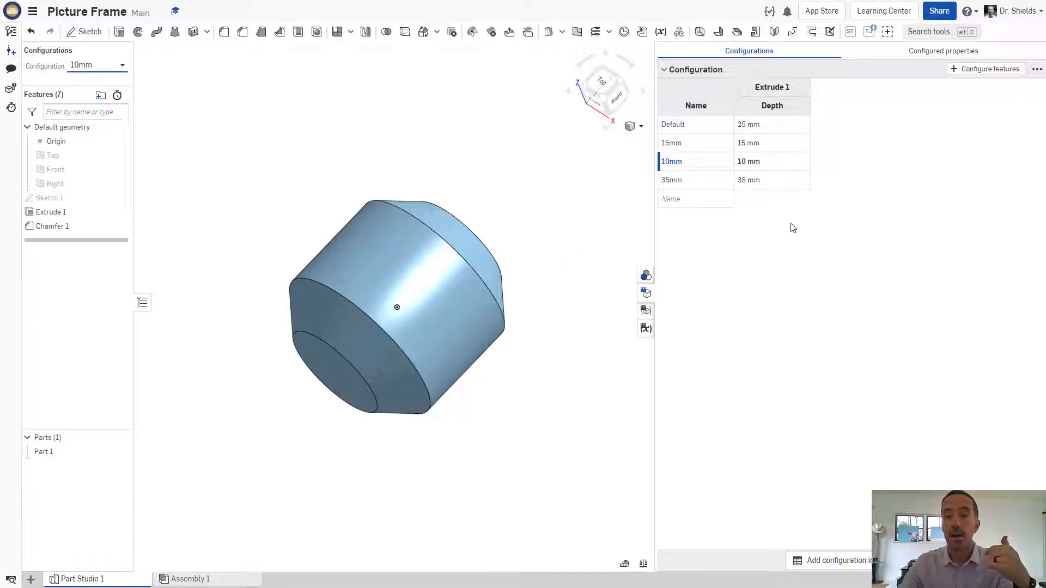
click(968, 70)
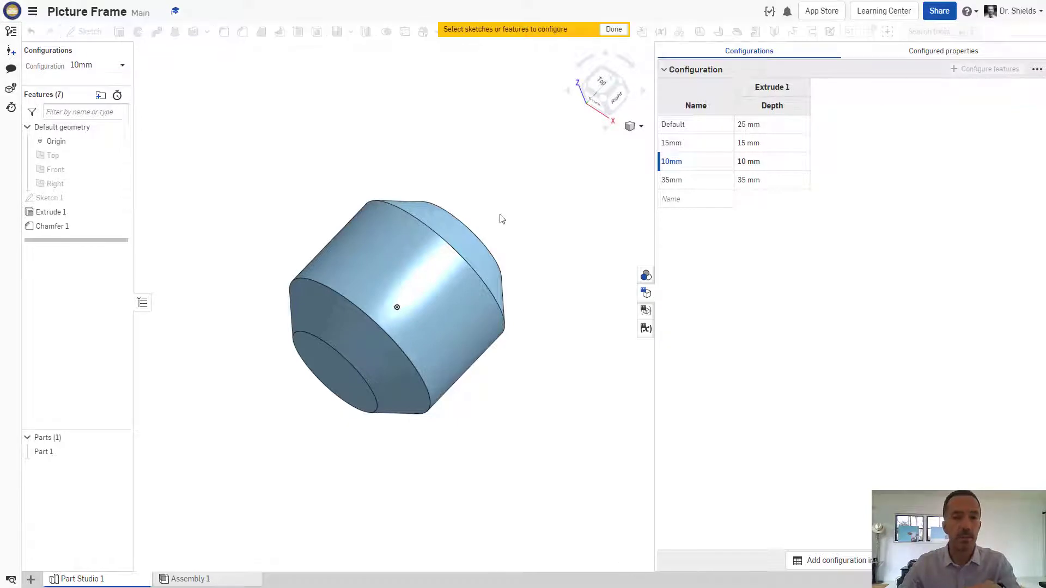
click(55, 214)
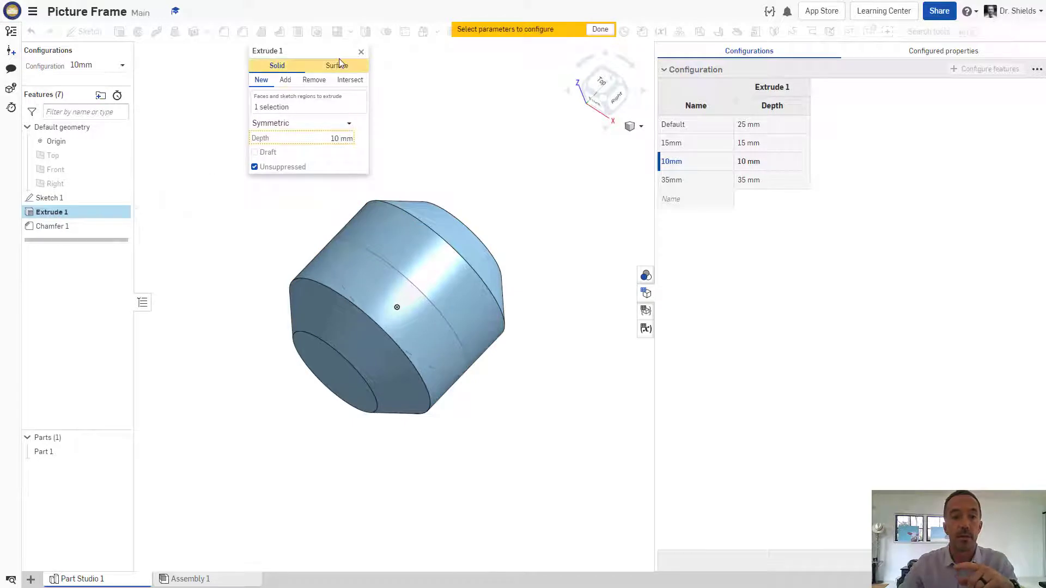
click(362, 52)
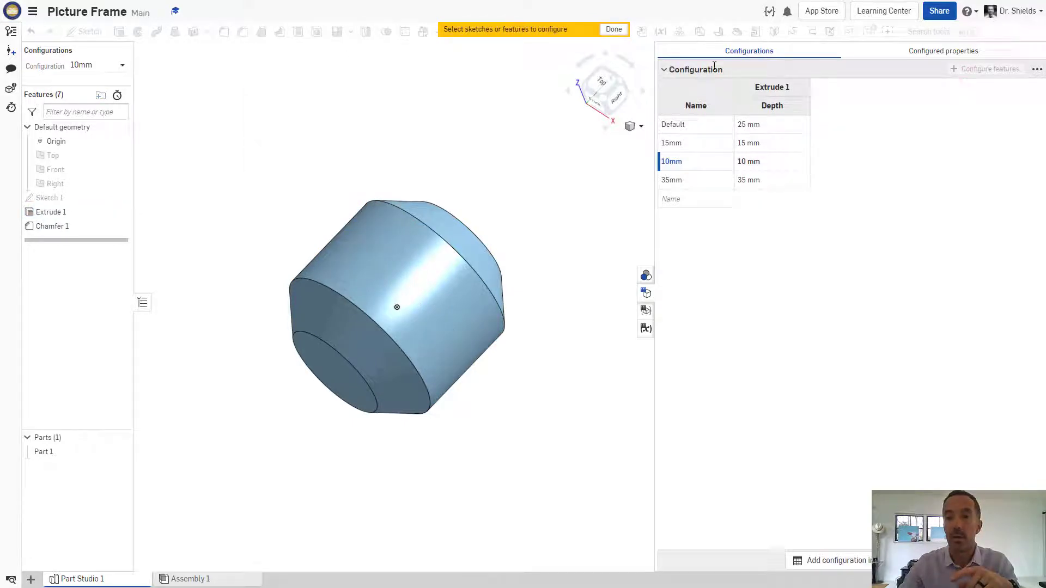
click(613, 28)
Step: Try adding the sketch circle's diameter as a configured parameter in the existing depth table, and undo the addition
click(971, 71)
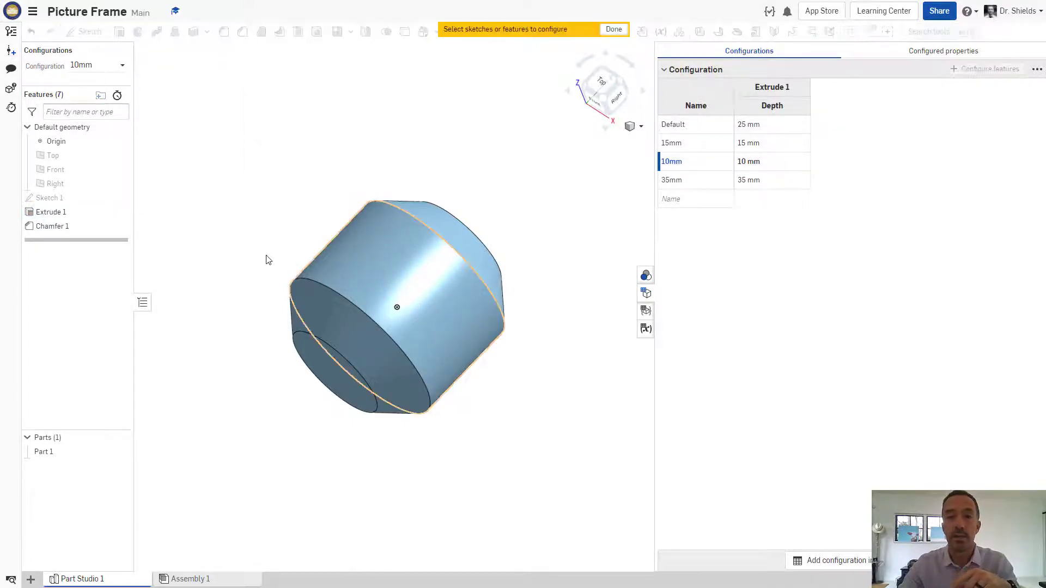
click(43, 200)
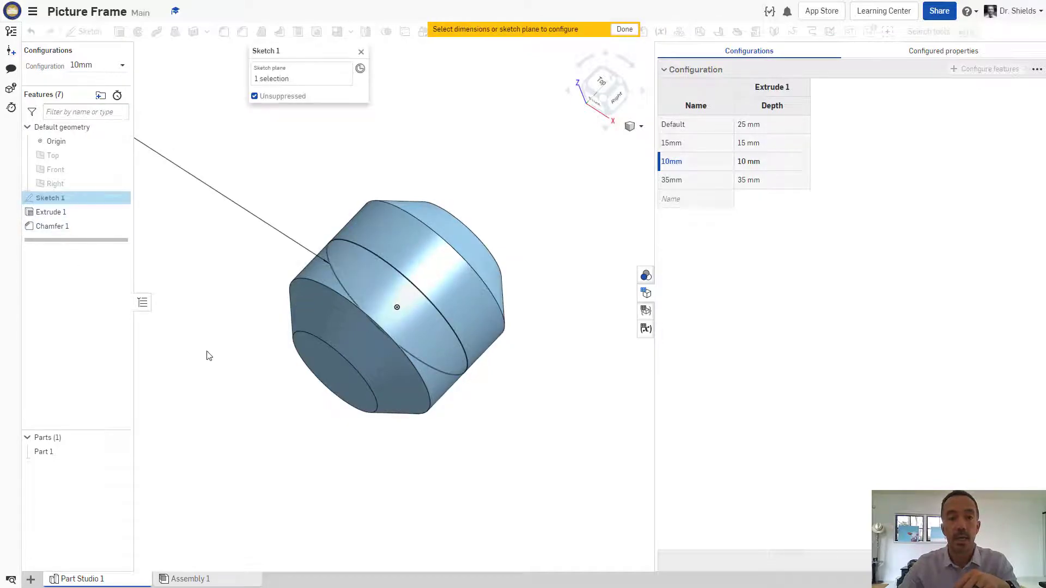
scroll(207, 351, up, 2)
scroll(206, 352, down, 6)
middle_drag(224, 348, 354, 325)
mouse_move(355, 327)
right_down()
mouse_move(357, 304)
mouse_move(327, 297)
right_up()
click(301, 291)
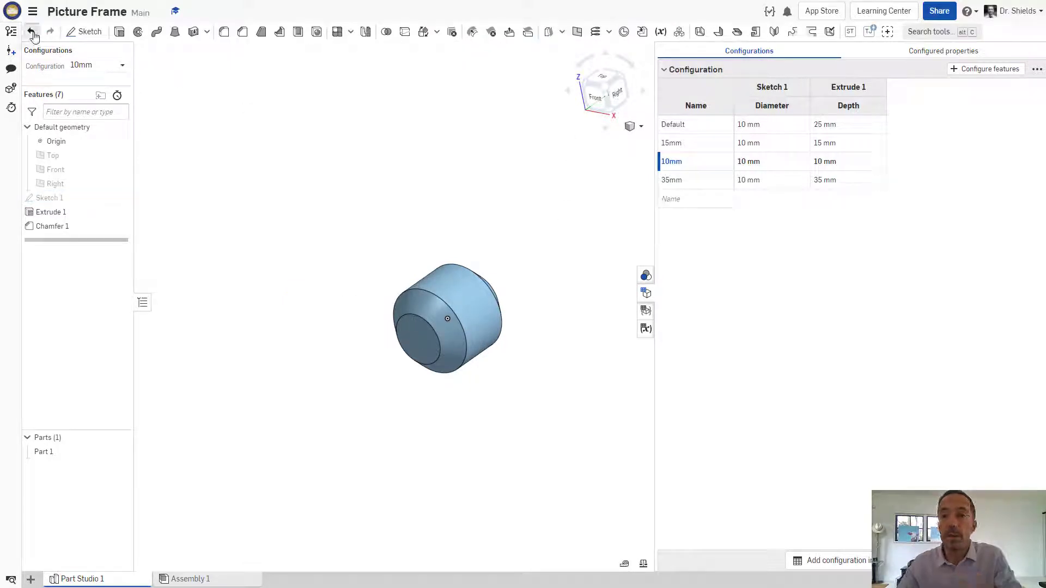
click(32, 32)
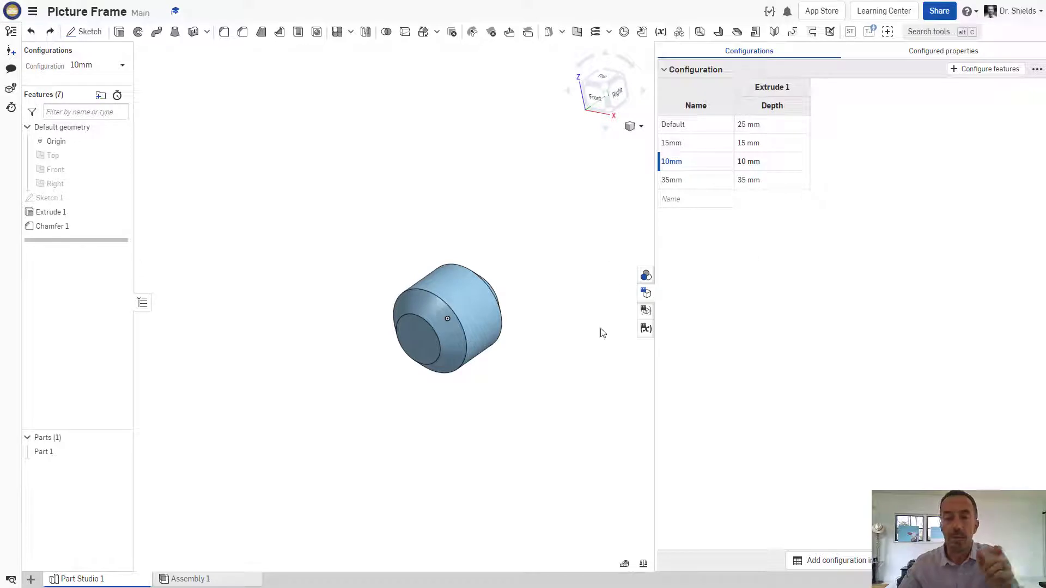
Step: Add a second list configuration input and make the sketch circle's diameter its configured parameter
click(837, 568)
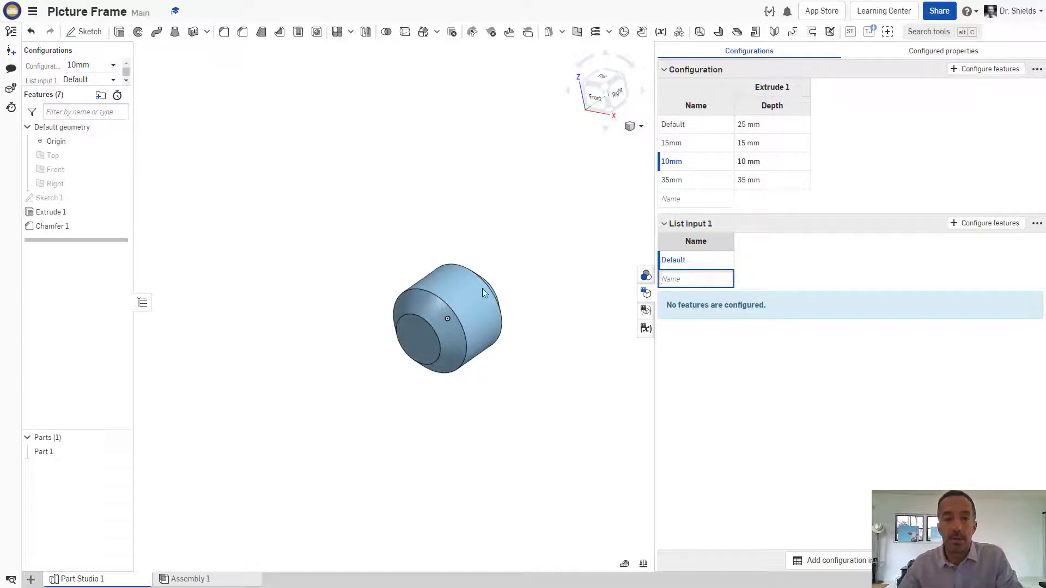
click(54, 198)
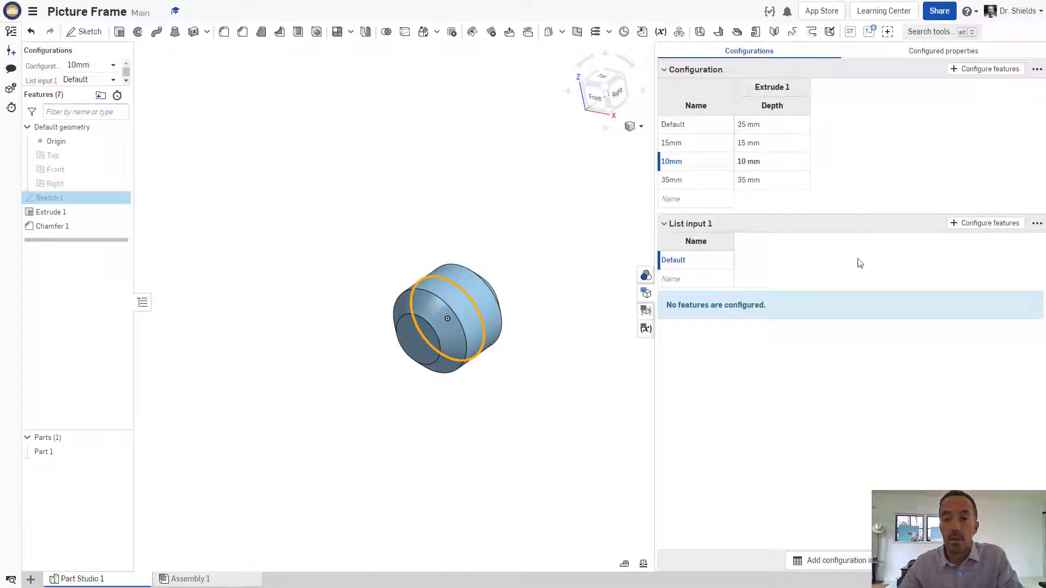
click(984, 224)
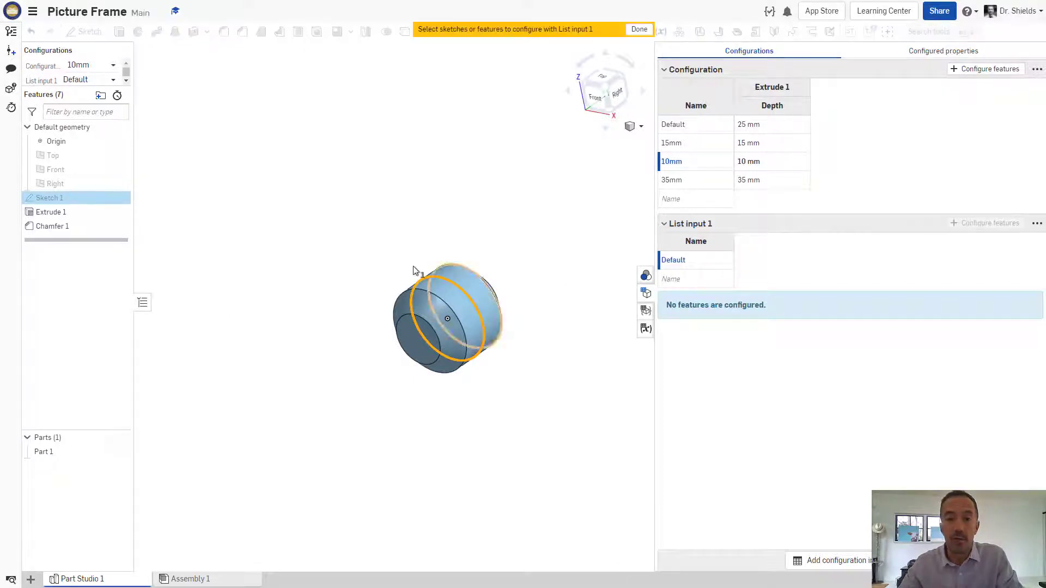
click(40, 201)
click(301, 291)
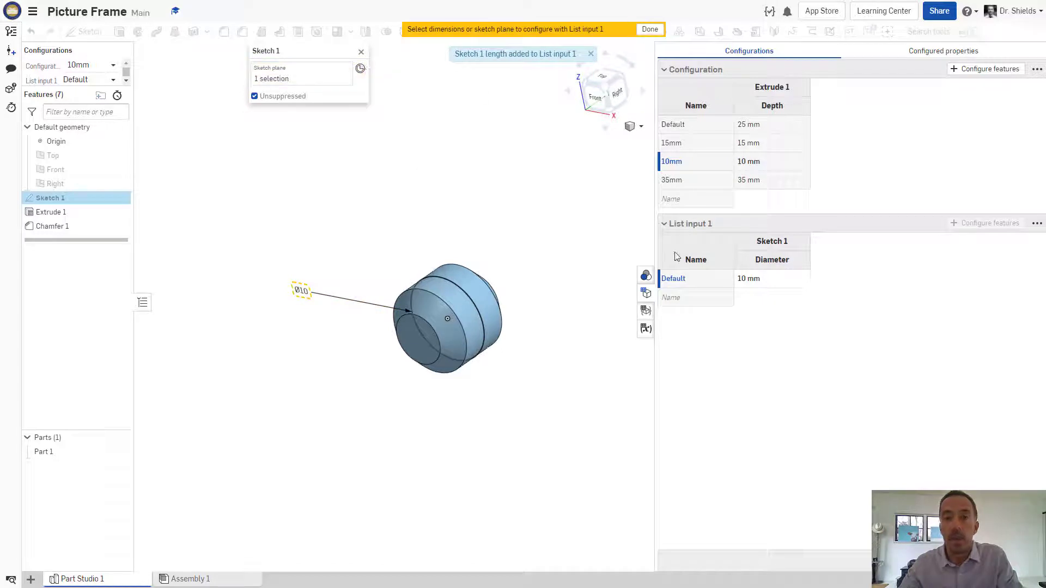
click(649, 29)
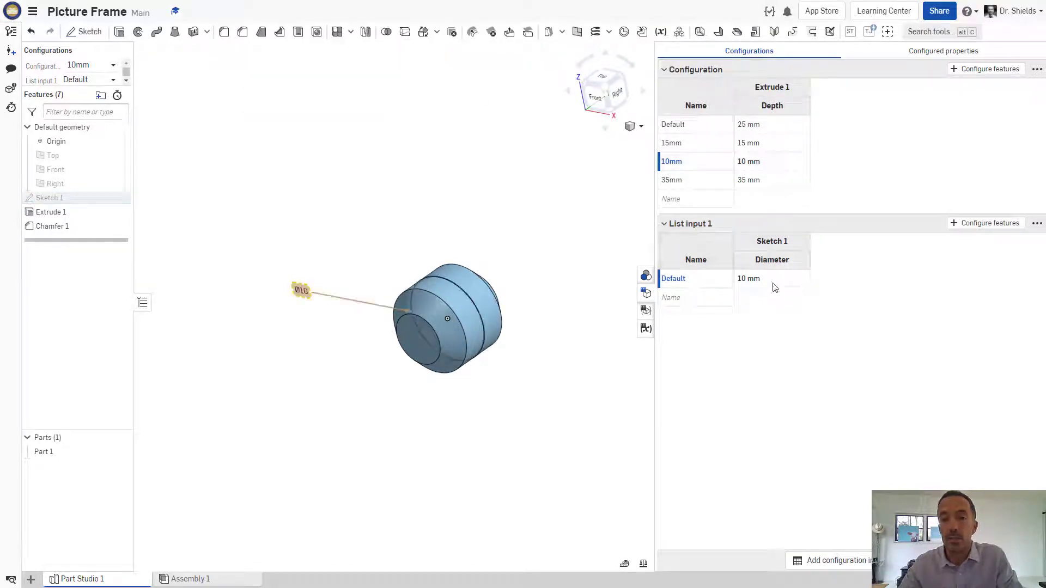
Step: Add three rows named 8mm Diam, 12mm Diam and 6mm Diam to the diameter configuration list
click(703, 301)
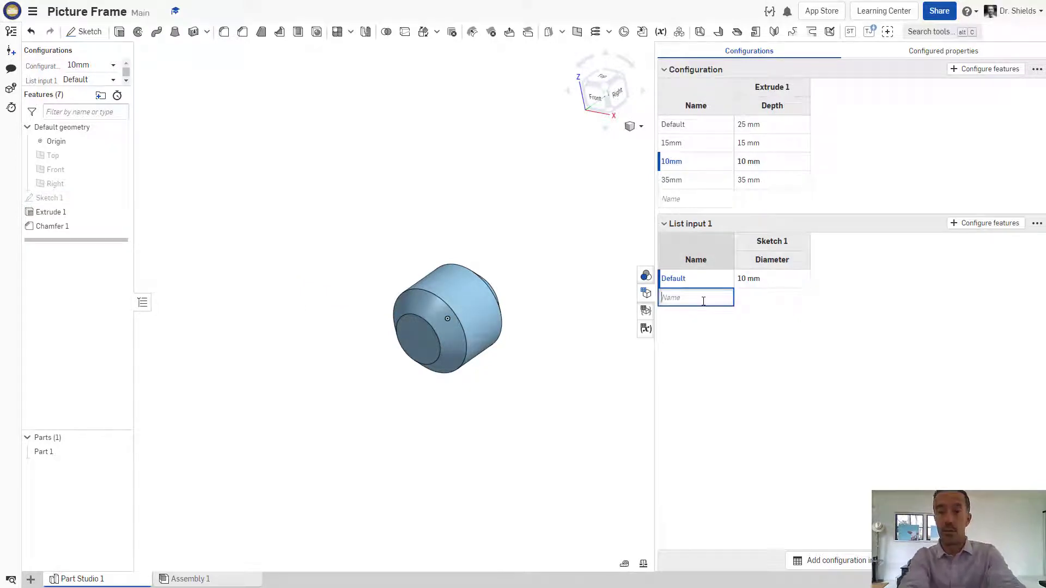
text(8mm Diam)
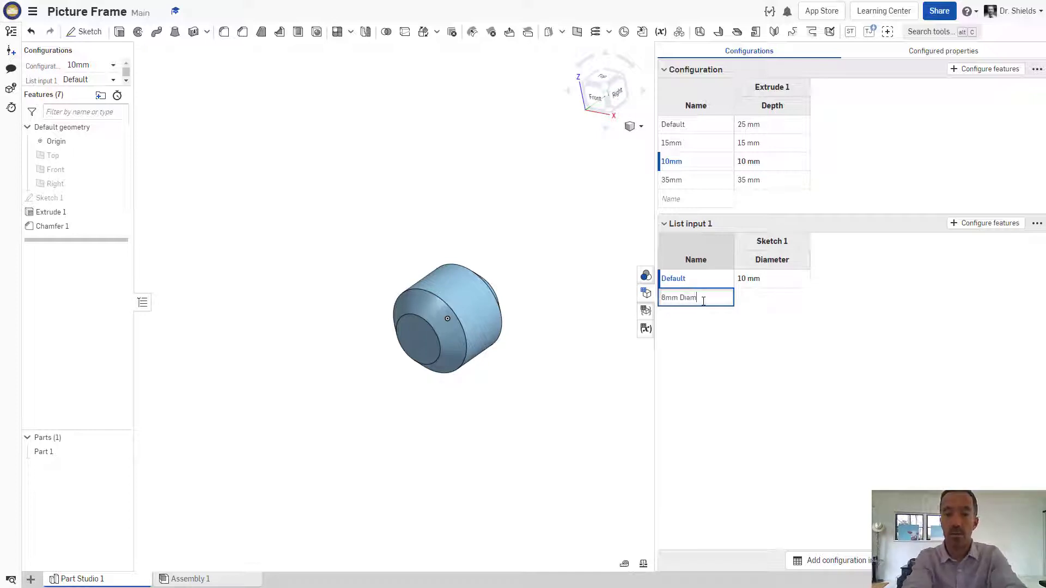
key(Return)
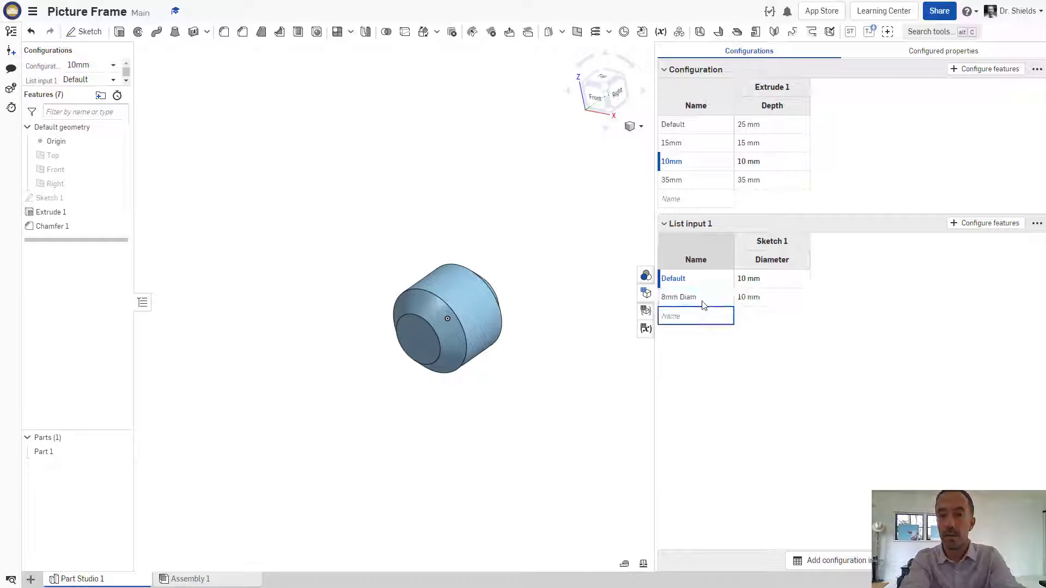
click(698, 317)
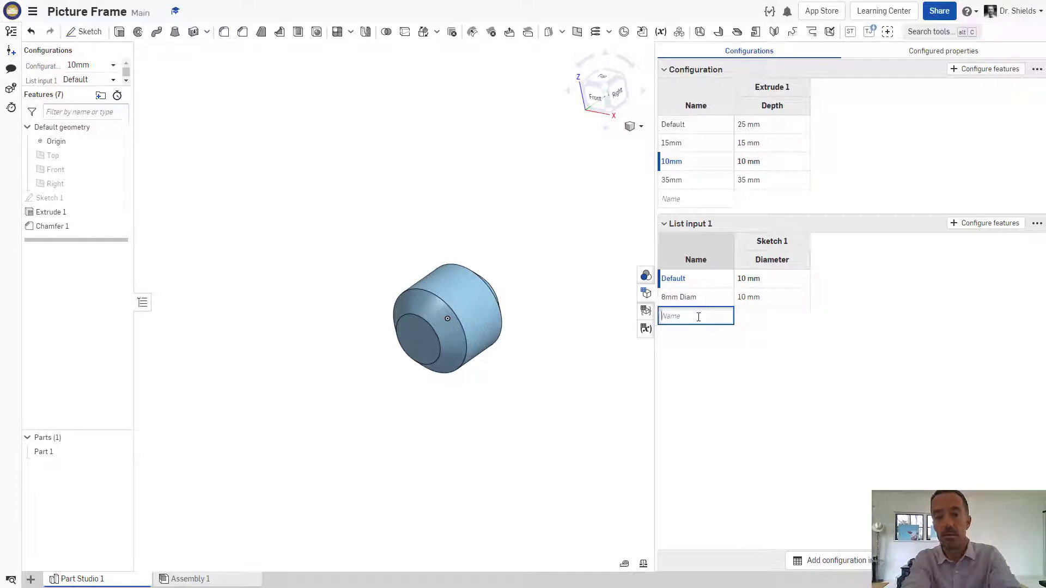
text(12mm)
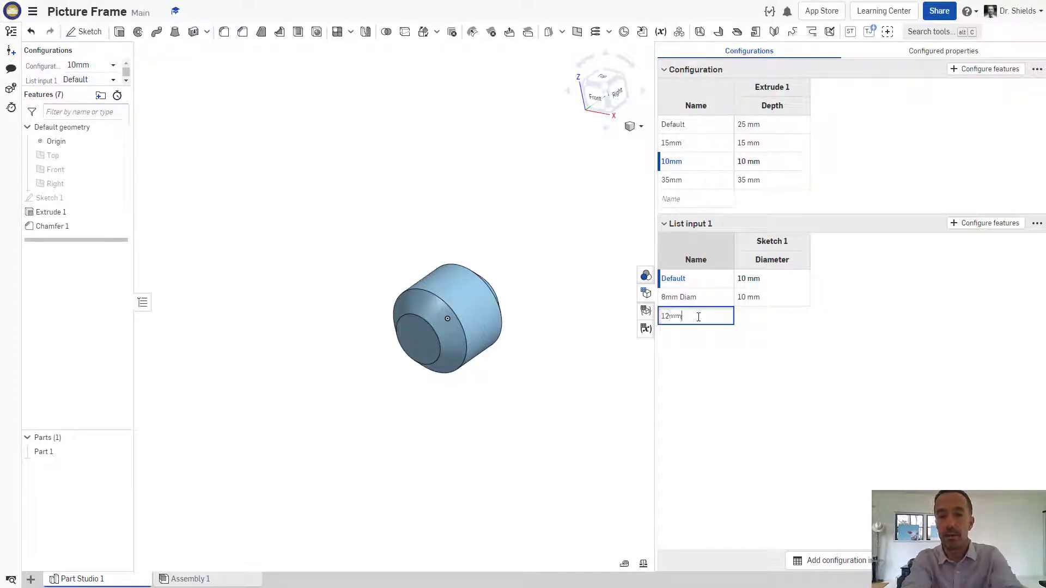
text( Diam)
key(Return)
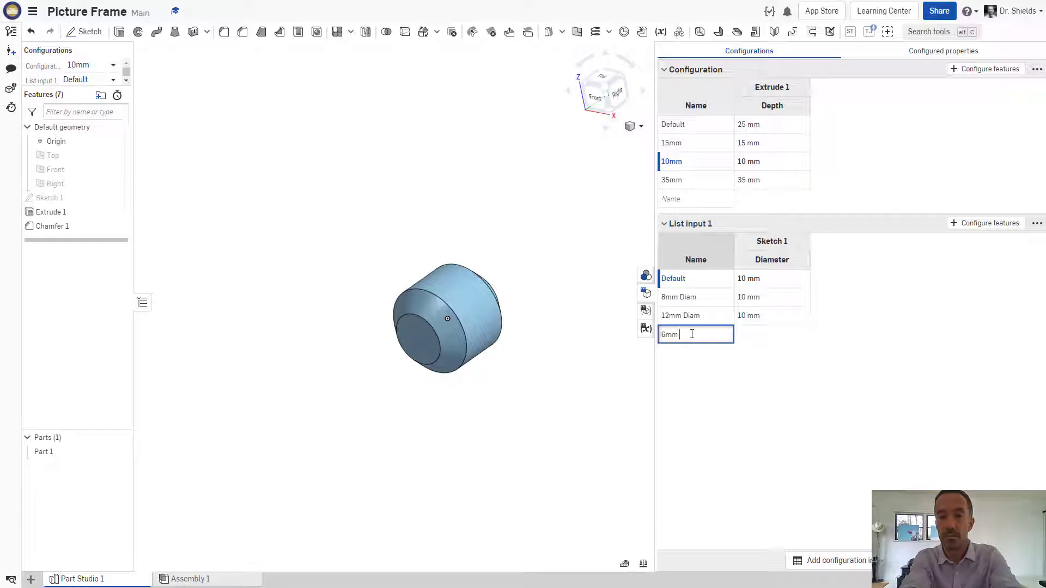
text(6mm Diam)
key(Return)
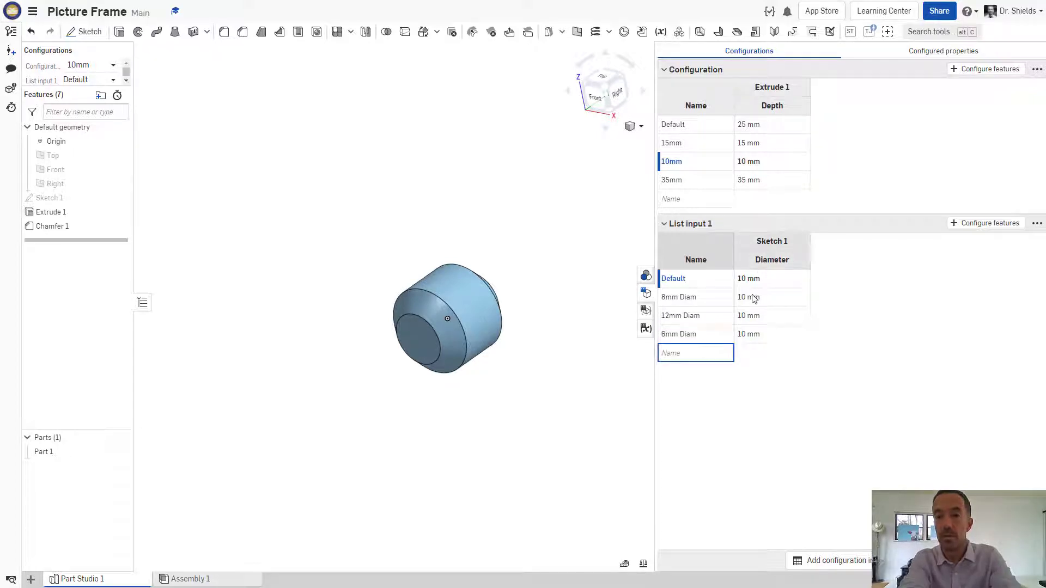
Step: Set the sketch diameter to 8 mm, 12 mm and 6 mm in the correspondingly named rows
click(751, 300)
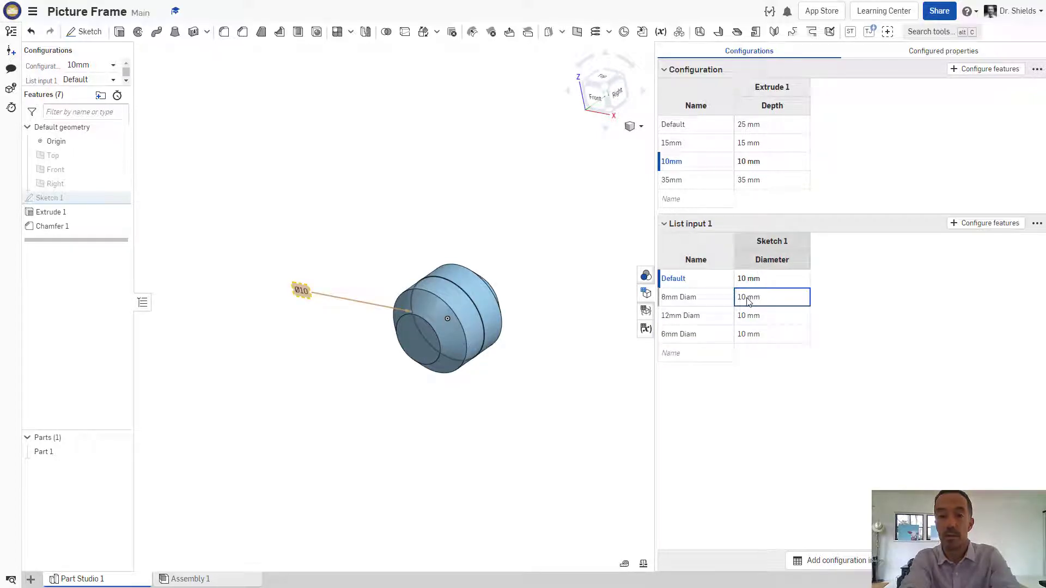
text(8)
key(Return)
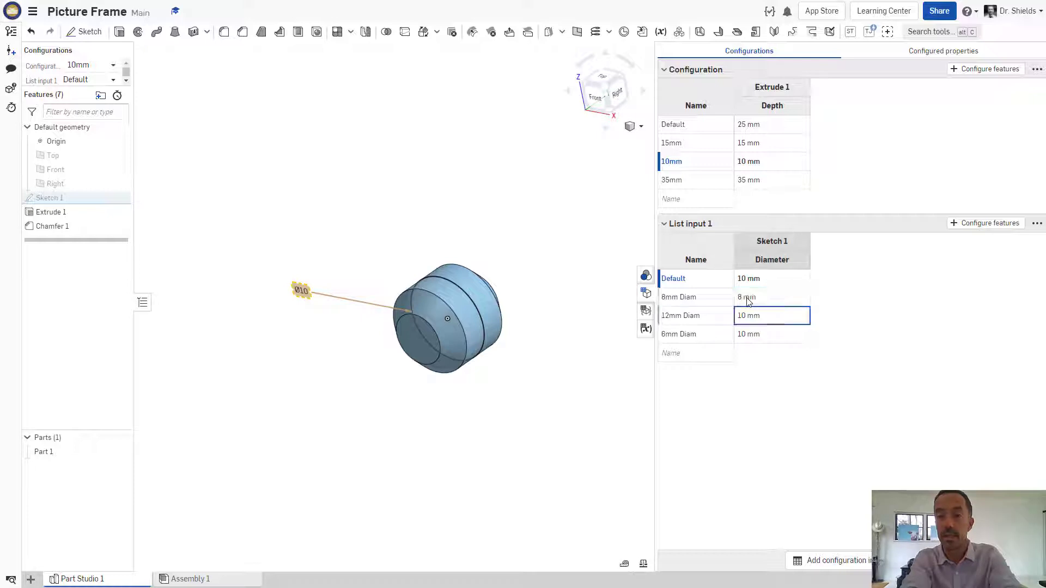
text(12)
key(Tab)
key(Tab)
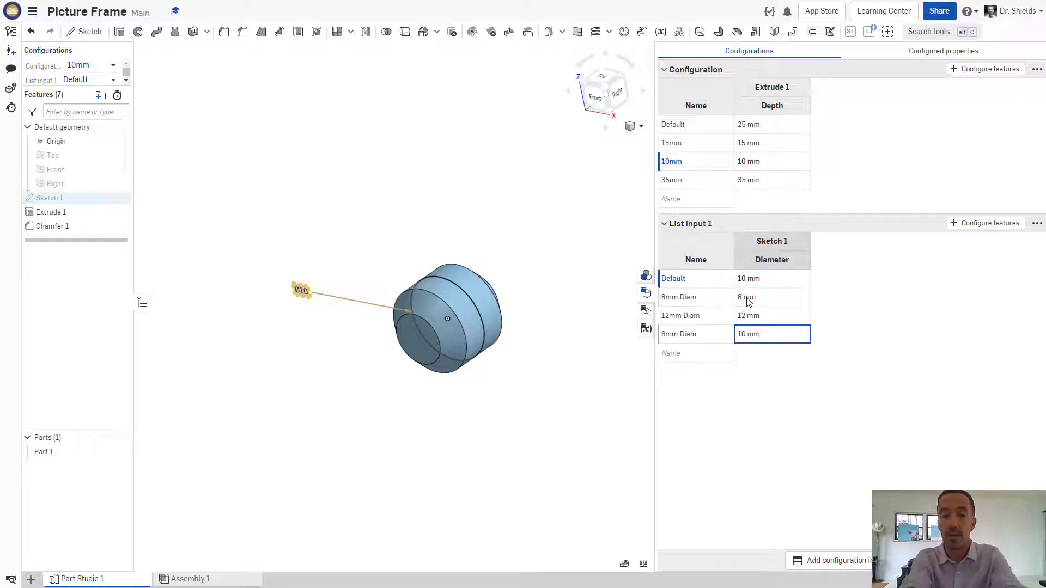
text(6)
key(Return)
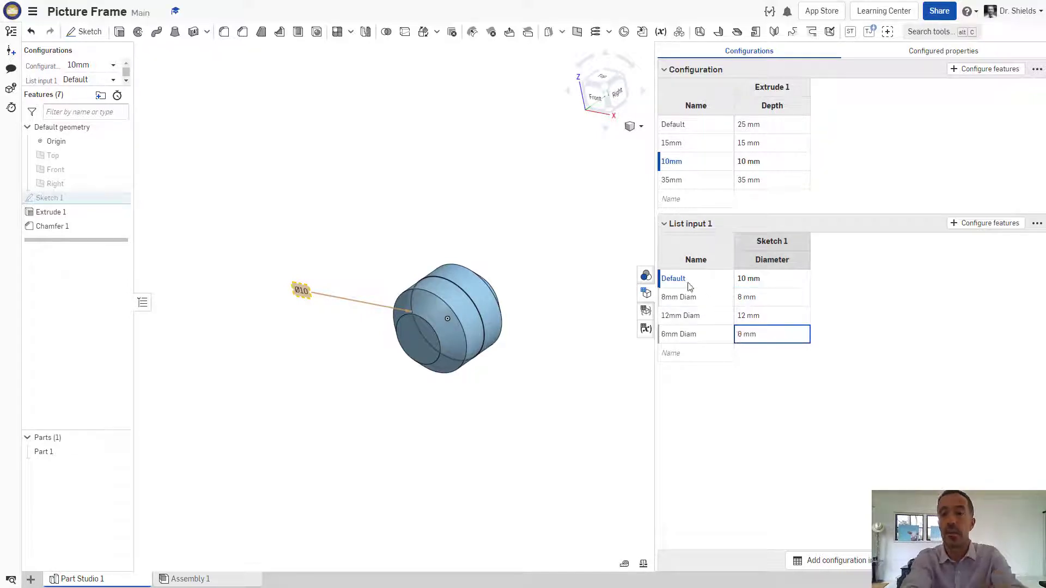
Step: Rename the default row of the diameter list to 10mm Diam and the default row of the depth list to 25mm
double_click(673, 279)
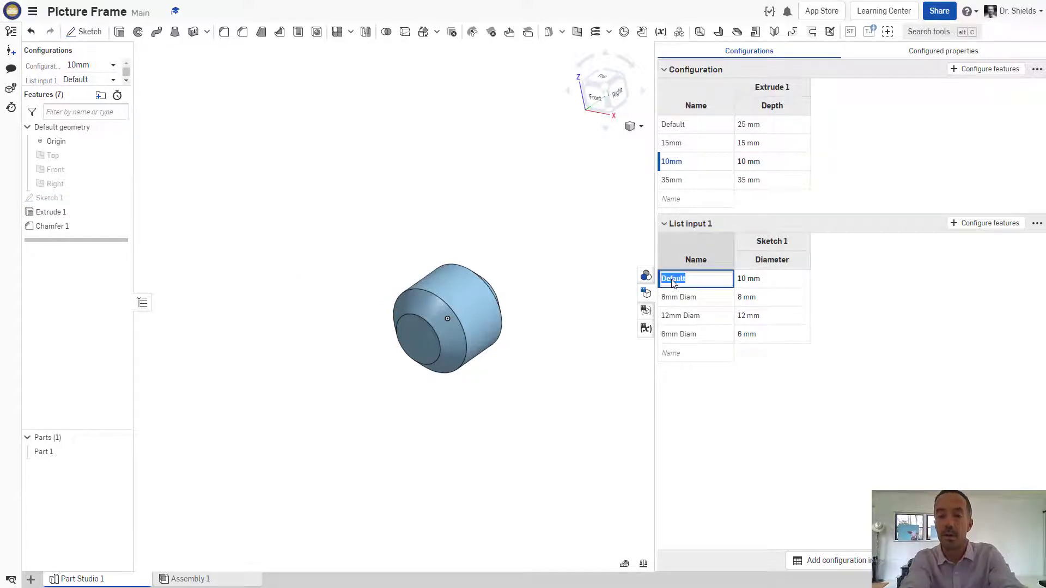
text(10m)
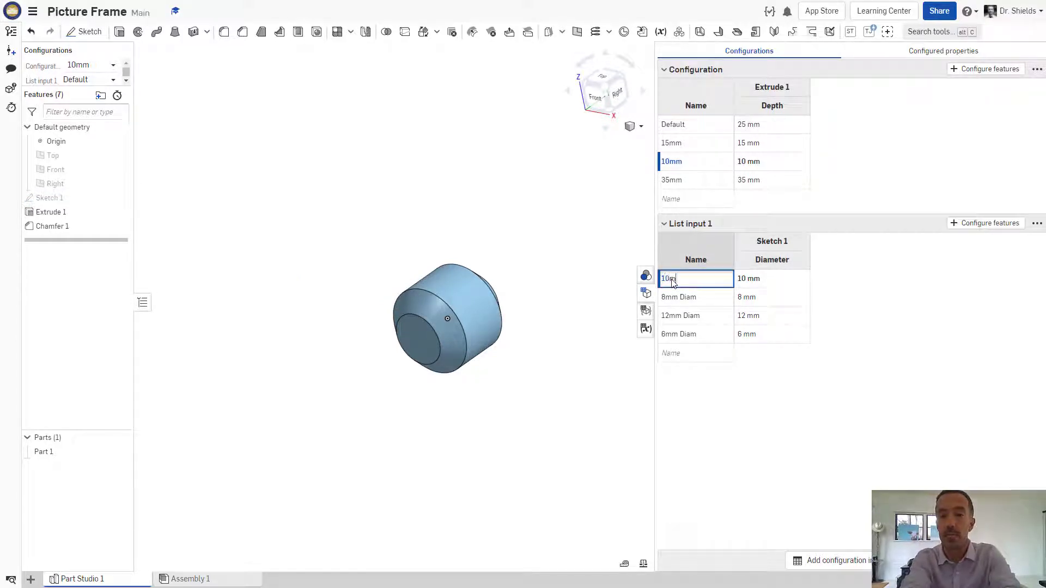
text(m Diam)
key(Return)
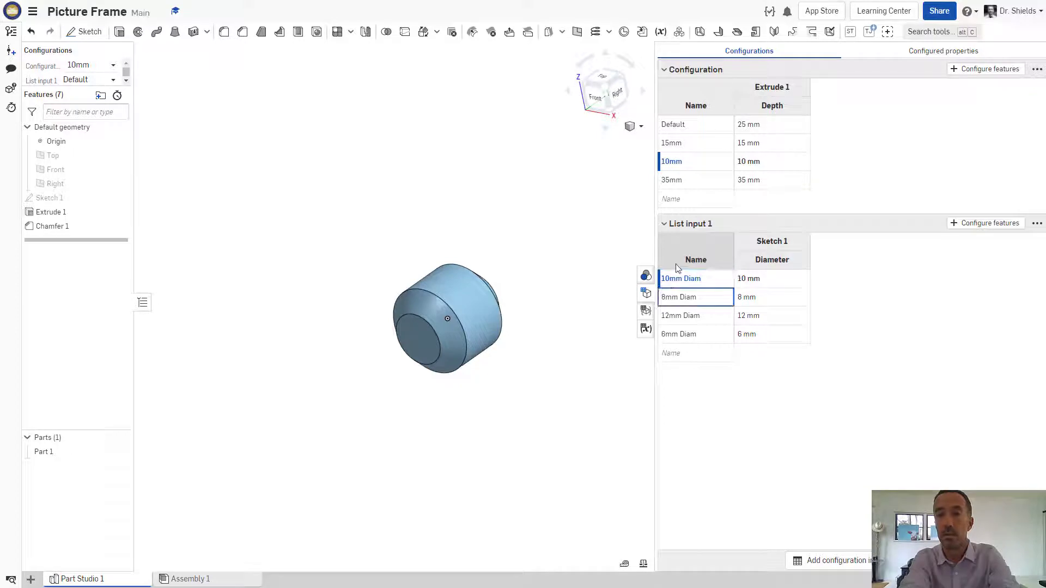
double_click(670, 127)
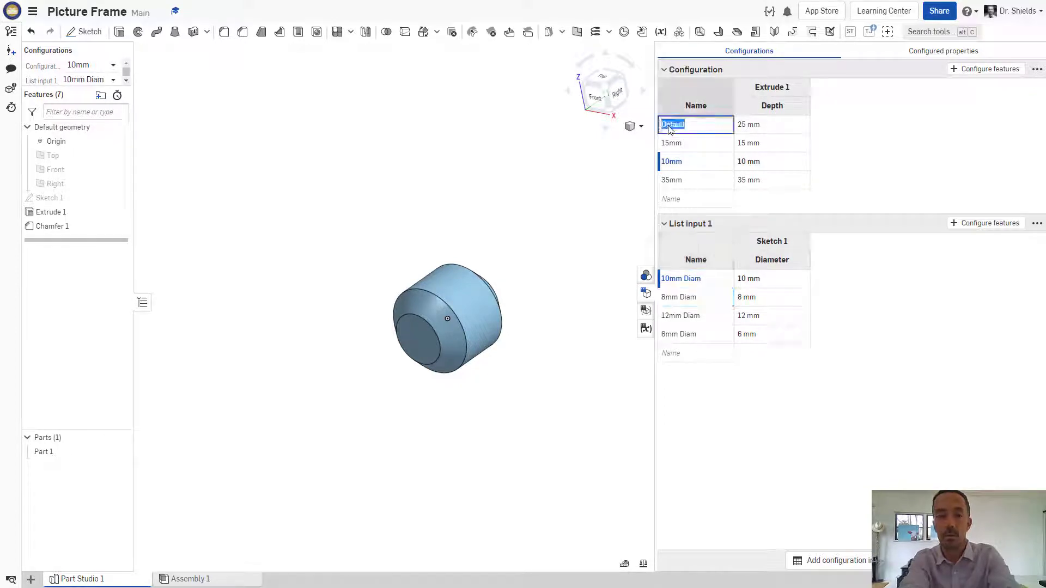
text(25mm)
key(Return)
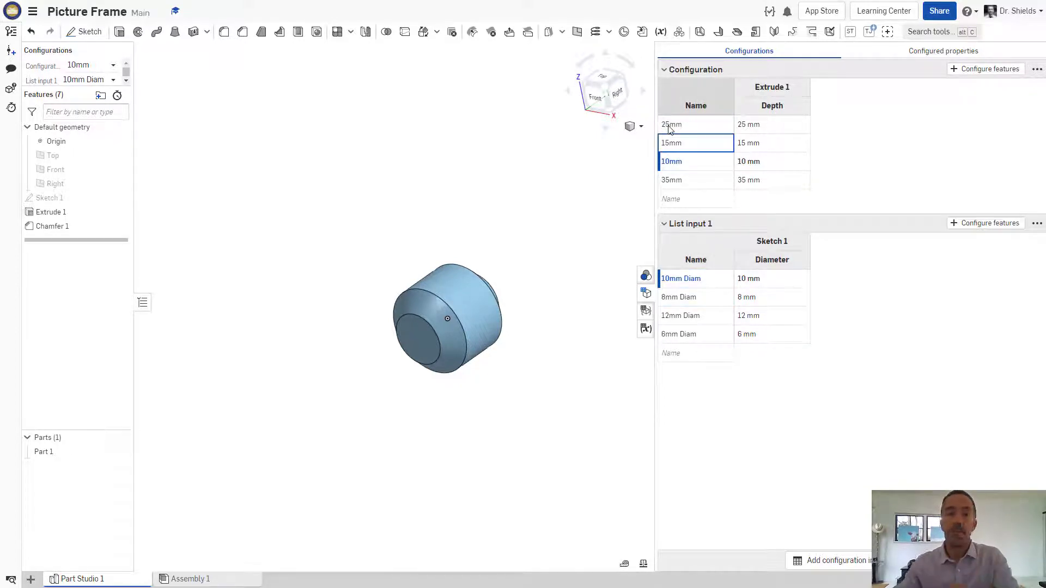
Step: Switch the part to the 35mm length and 6mm Diam configurations and inspect the resulting dowel
drag(90, 86, 85, 101)
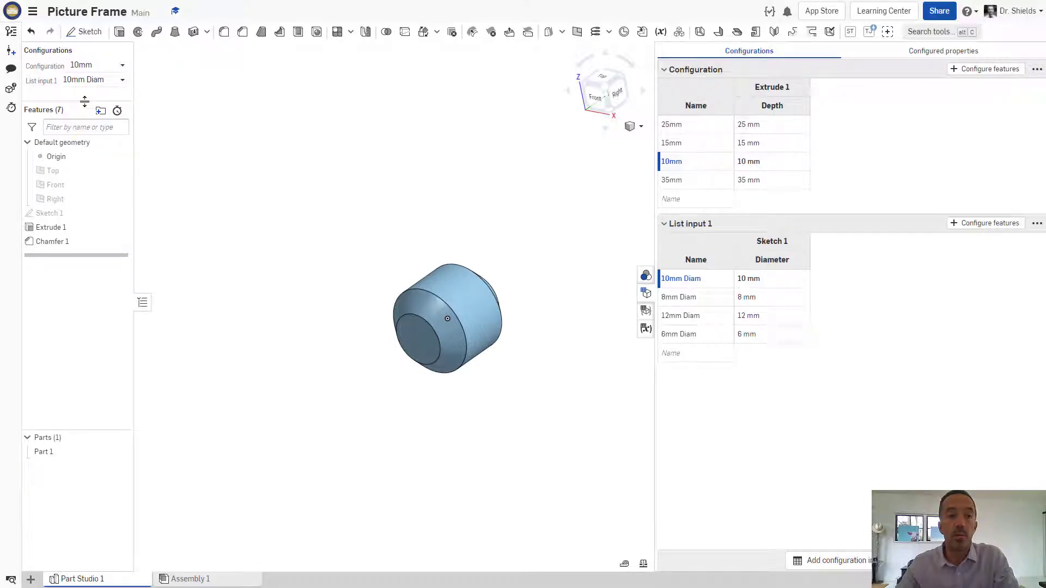
click(89, 68)
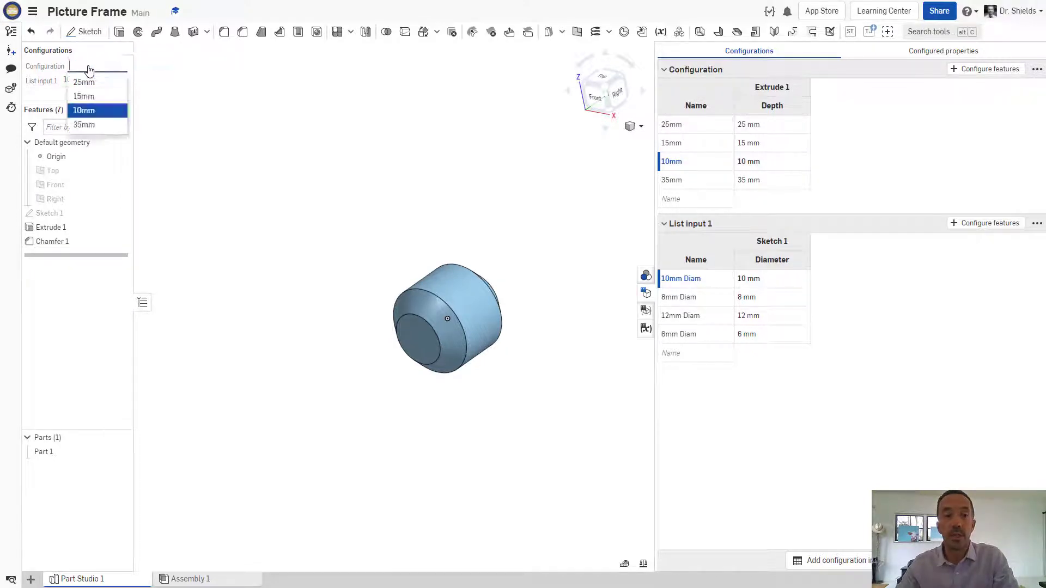
click(84, 124)
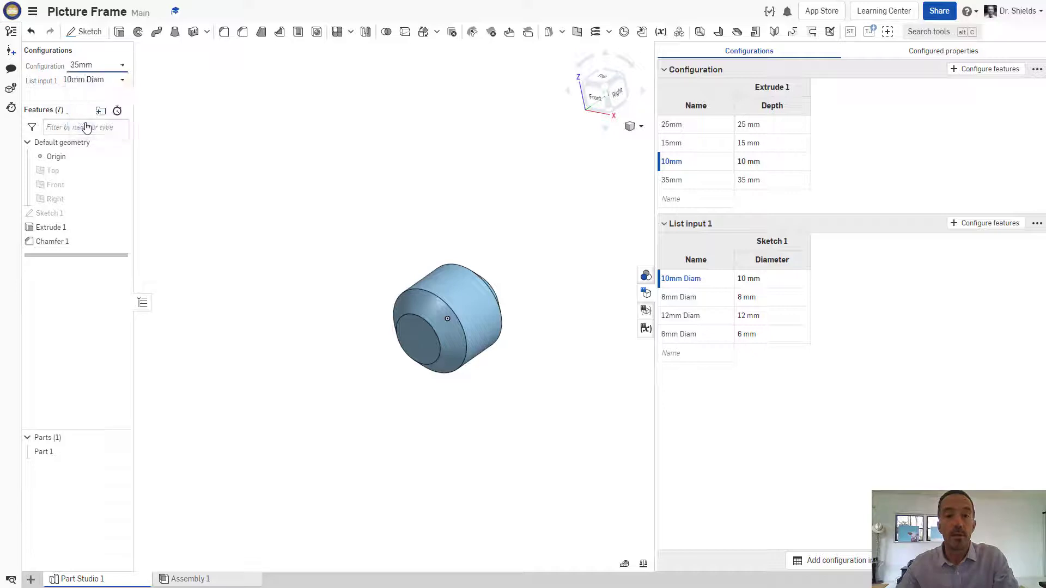
click(82, 81)
click(83, 140)
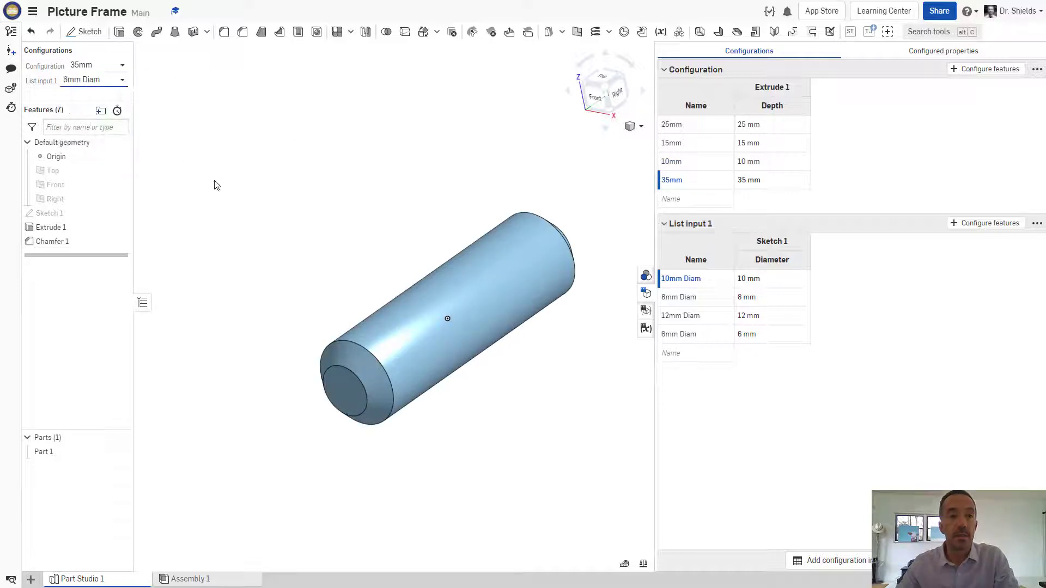
scroll(351, 255, down, 1)
middle_drag(351, 252, 319, 250)
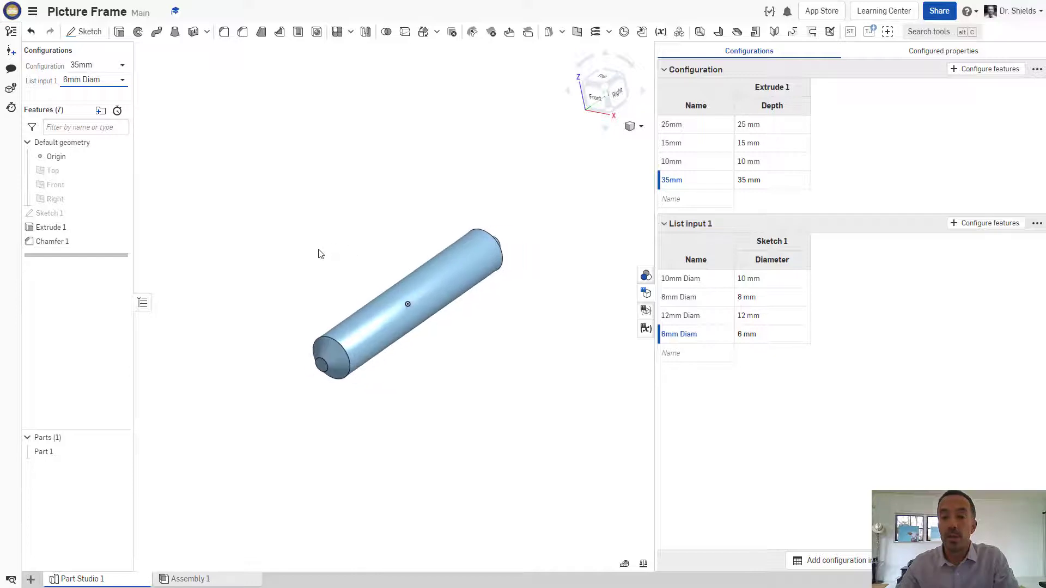
scroll(319, 249, up, 1)
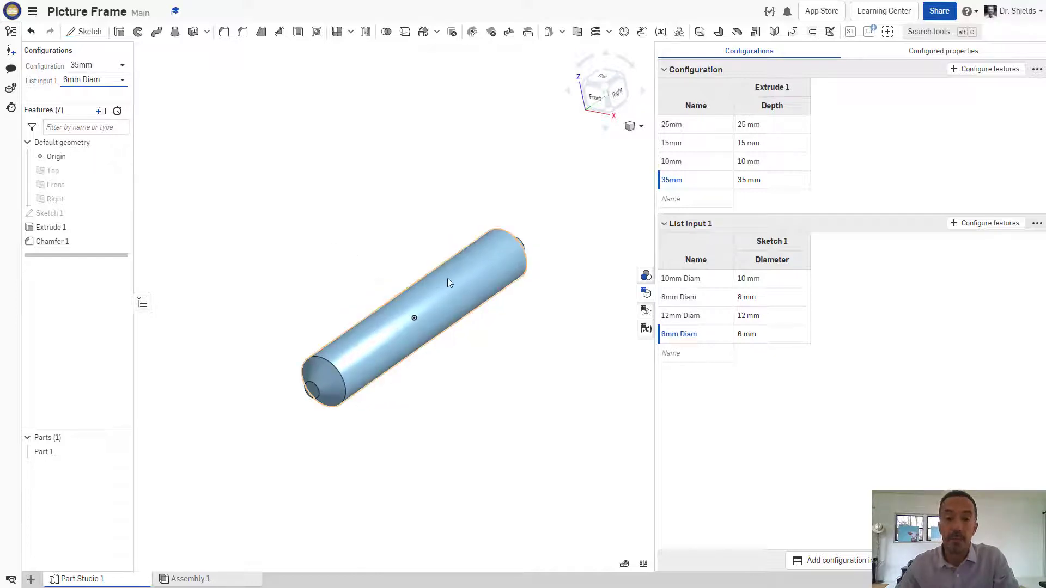
scroll(451, 283, up, 2)
scroll(508, 292, down, 2)
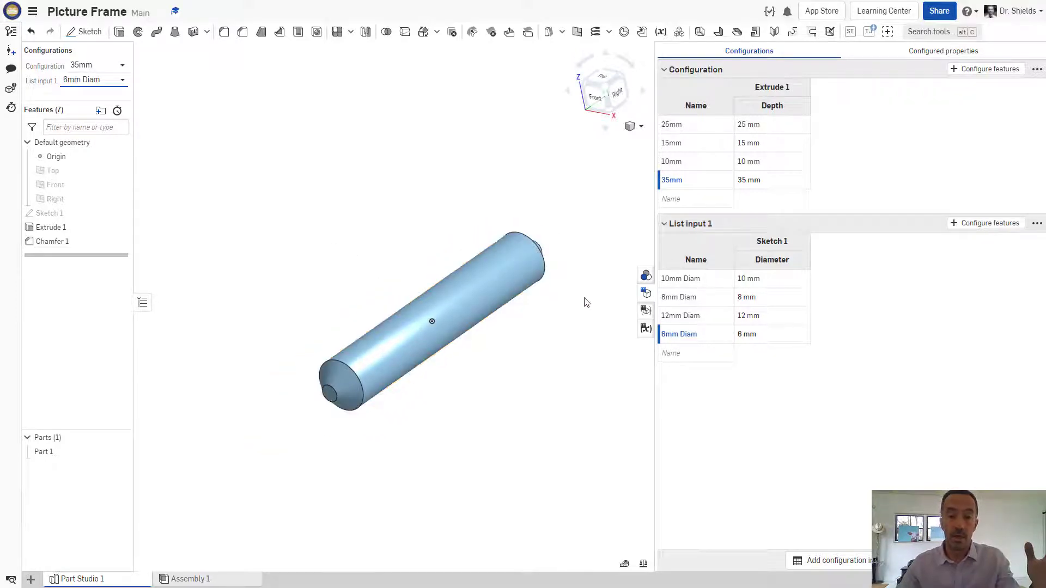
middle_drag(584, 298, 551, 300)
scroll(549, 299, up, 1)
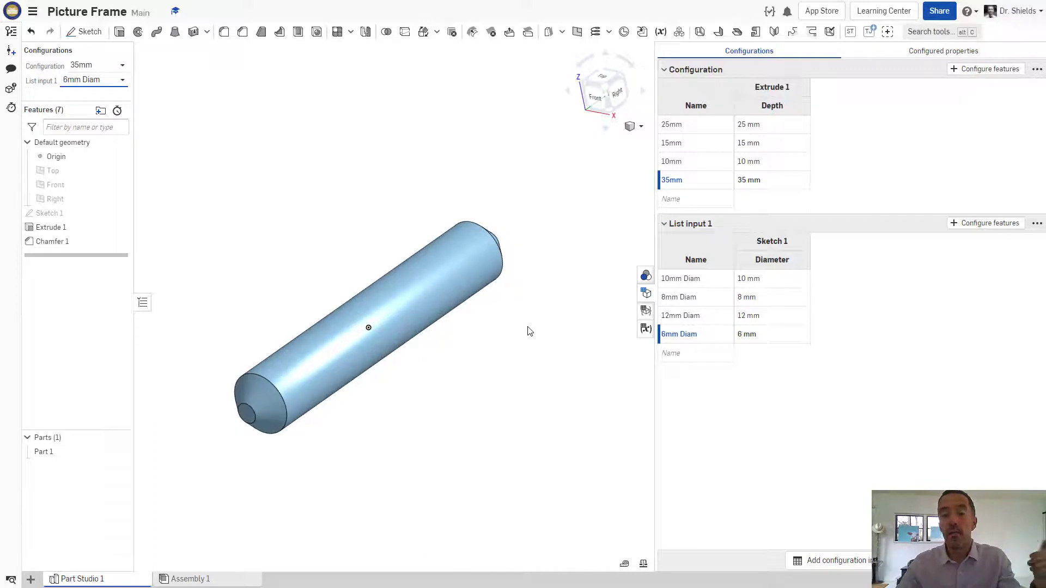
Step: Add a third list configuration input and make the chamfer's suppression state its configured parameter
click(834, 566)
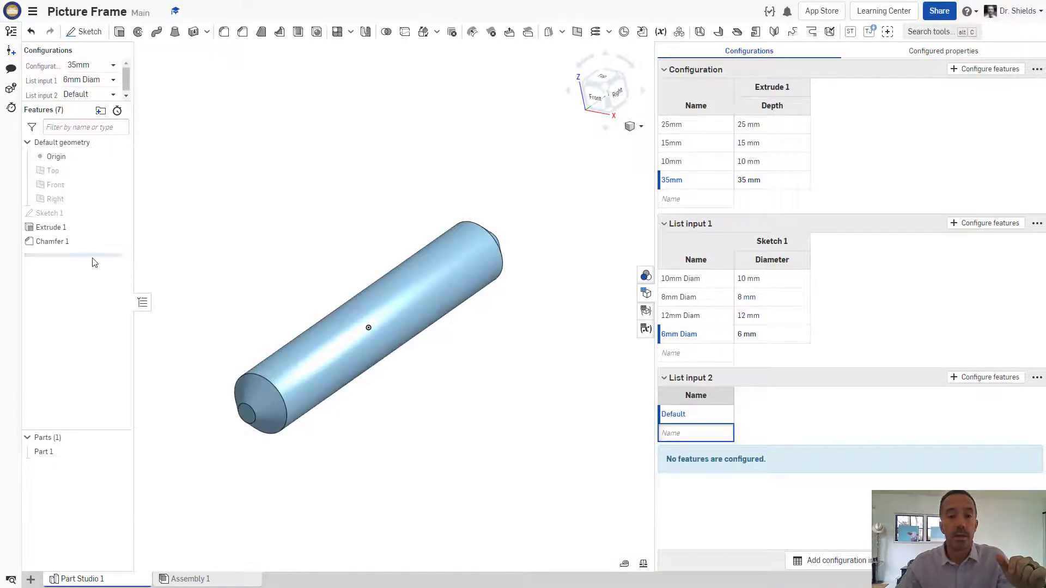
click(1008, 377)
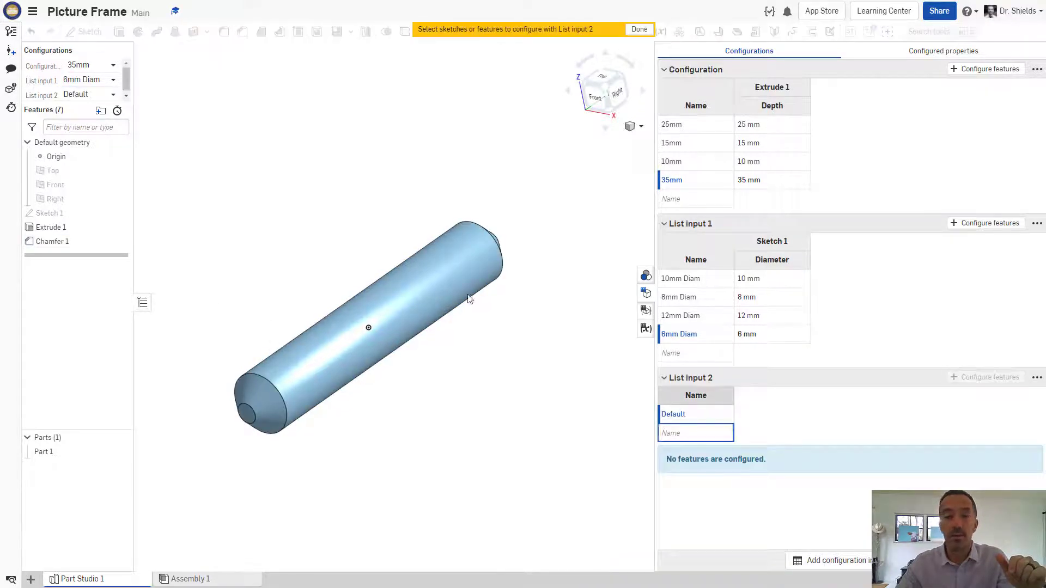
click(60, 243)
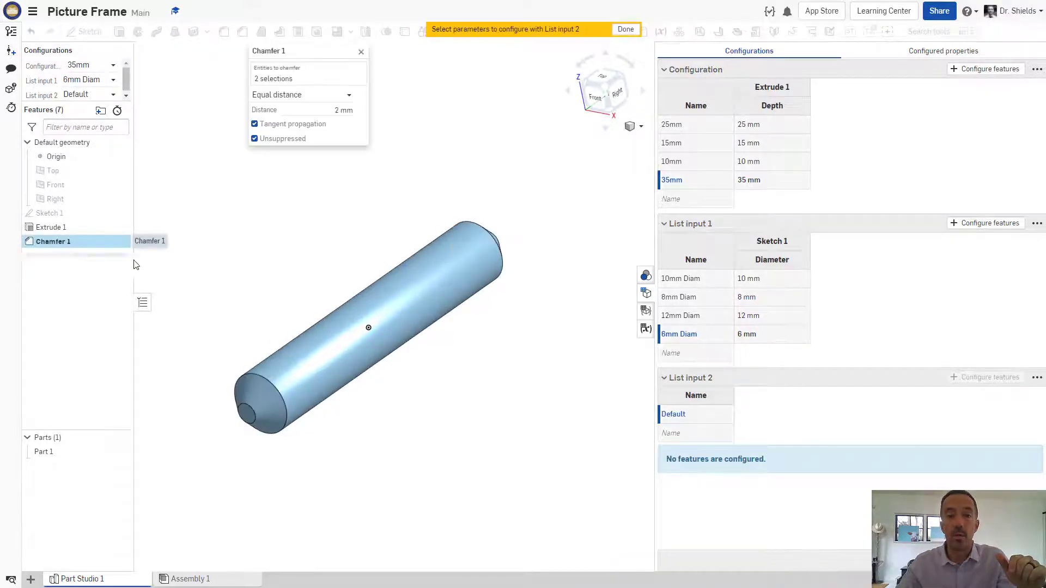
click(275, 139)
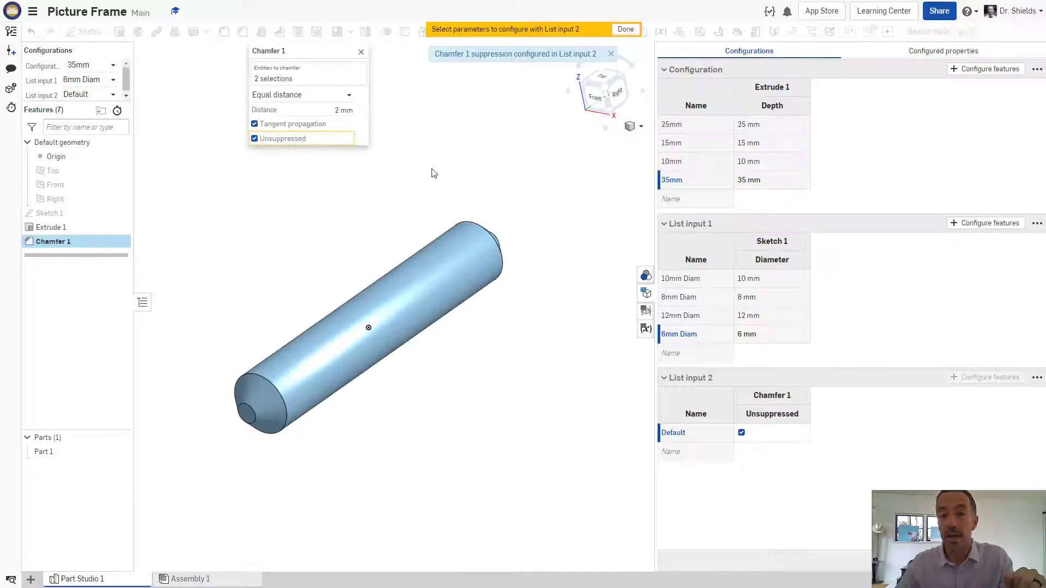
click(626, 29)
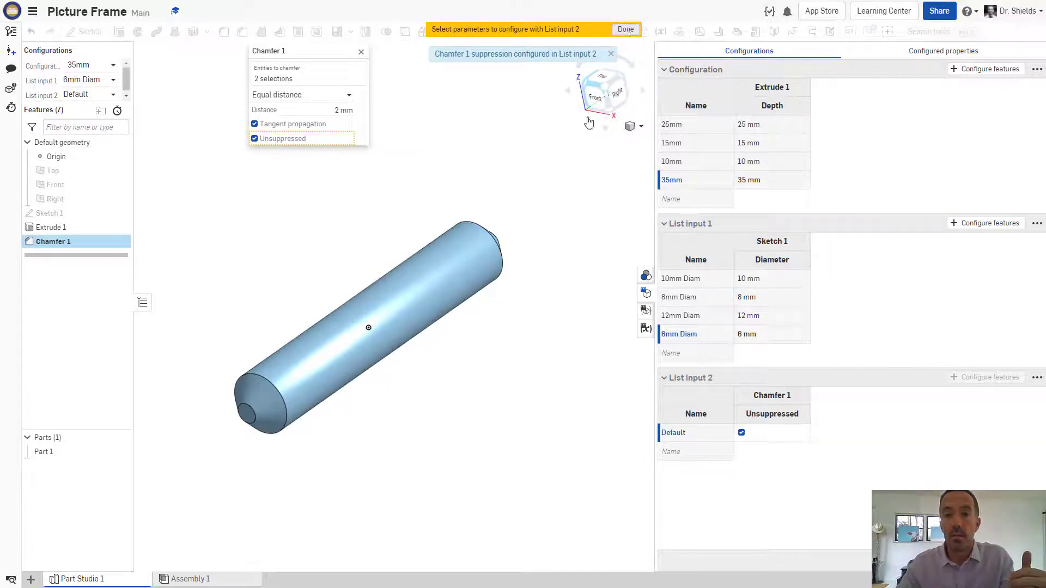
Step: Rename the default row of the chamfer list to Chmafer
double_click(673, 432)
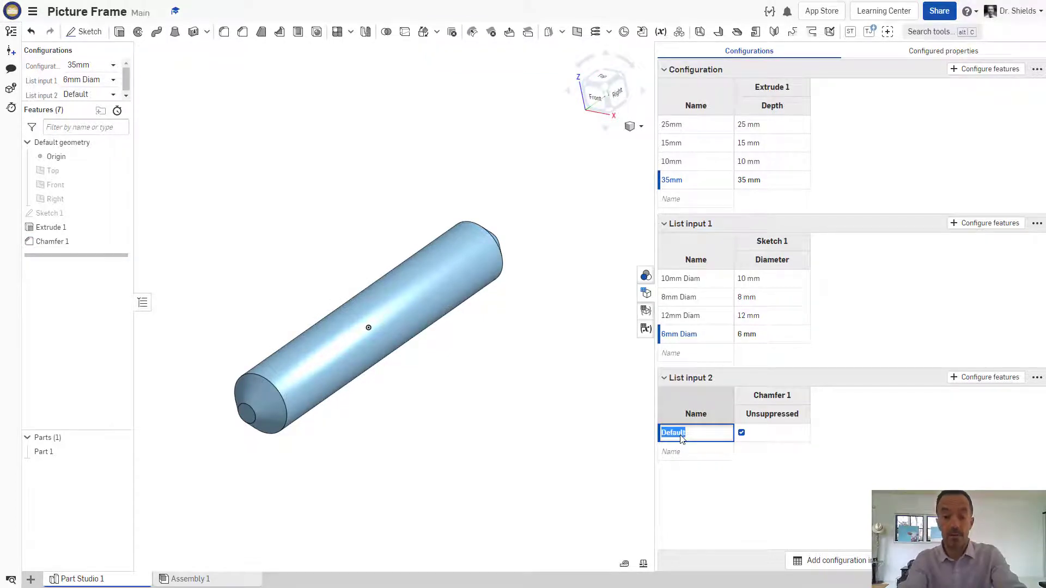
text(Chma)
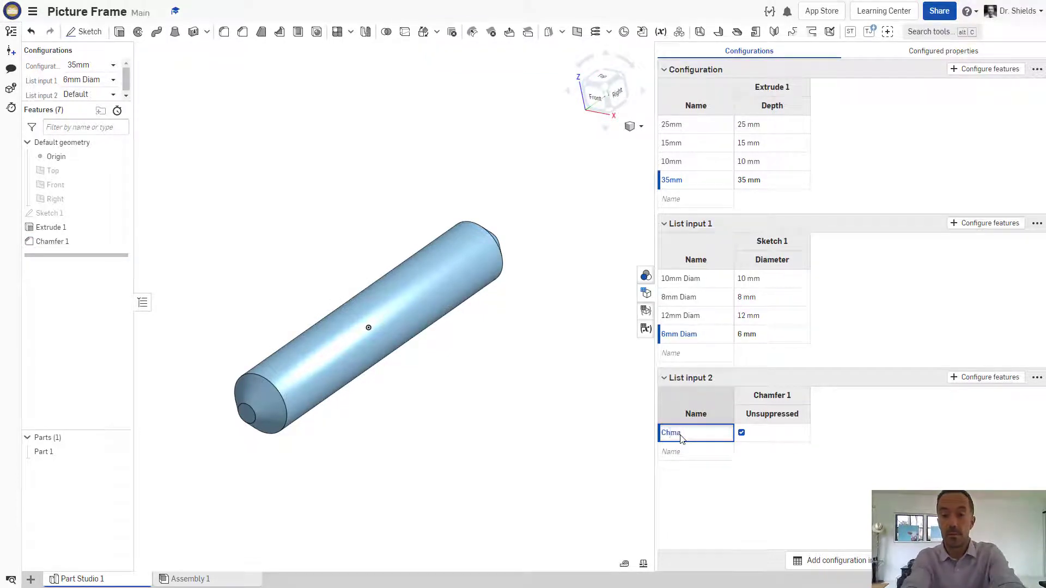
text(fer)
key(Return)
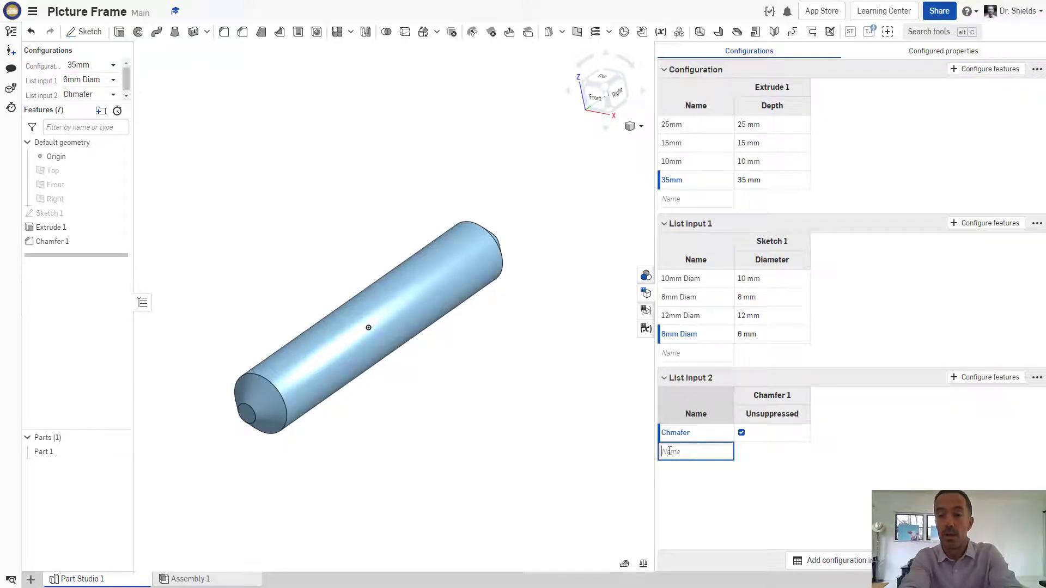
Step: Add a row named No Chamfer to the chamfer list and set the chamfer as suppressed in it
text(No Cham)
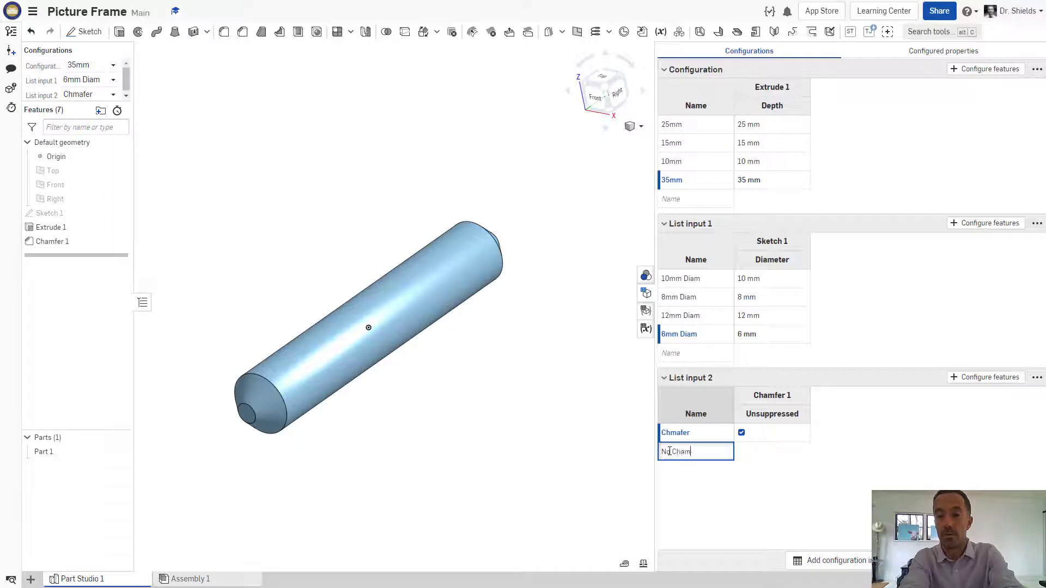
text(fer)
key(Return)
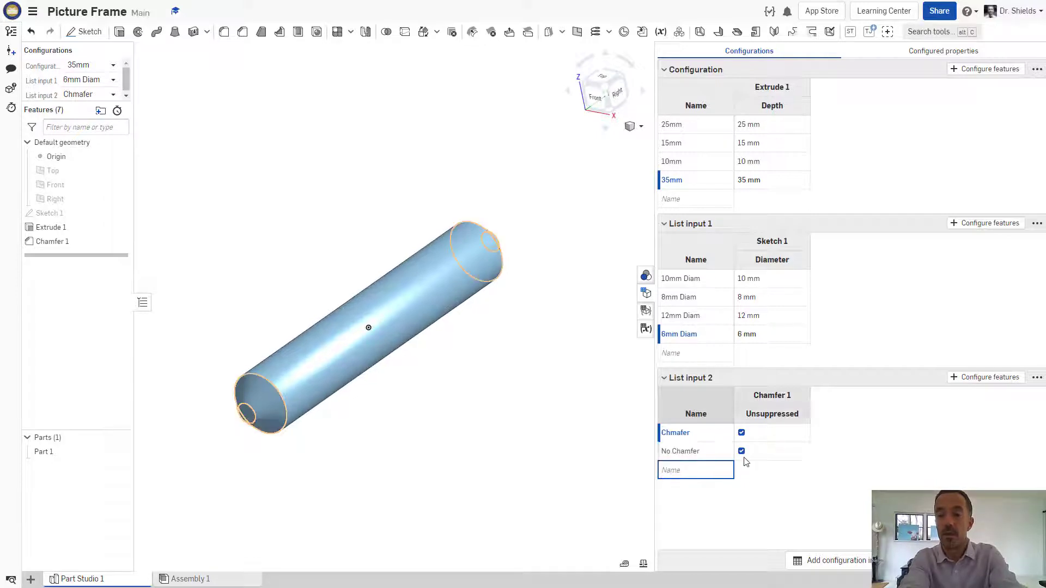
click(742, 452)
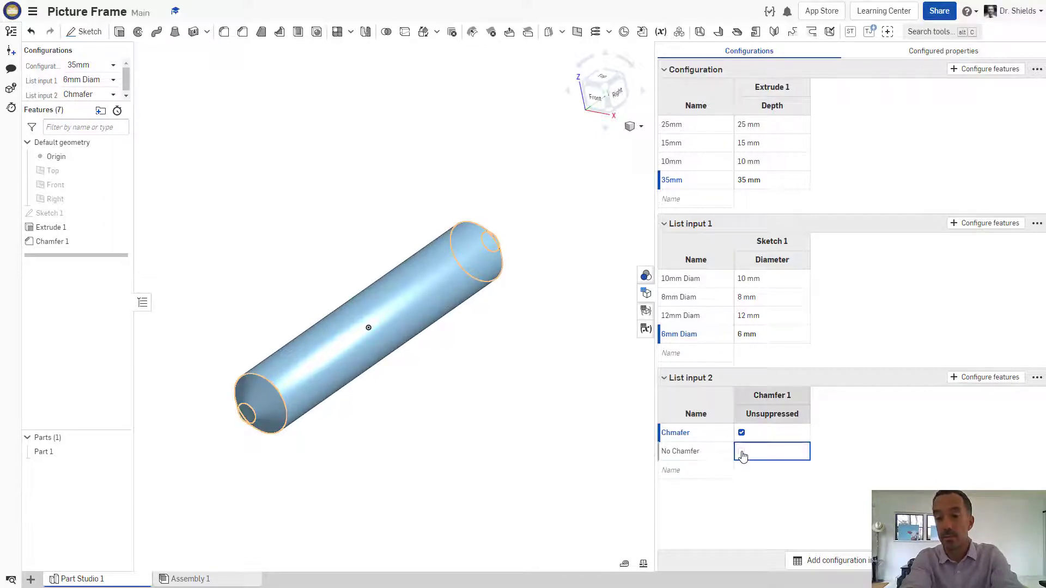
Step: Preview the dowel in the No Chamfer configuration and switch back to Chmafer
click(80, 97)
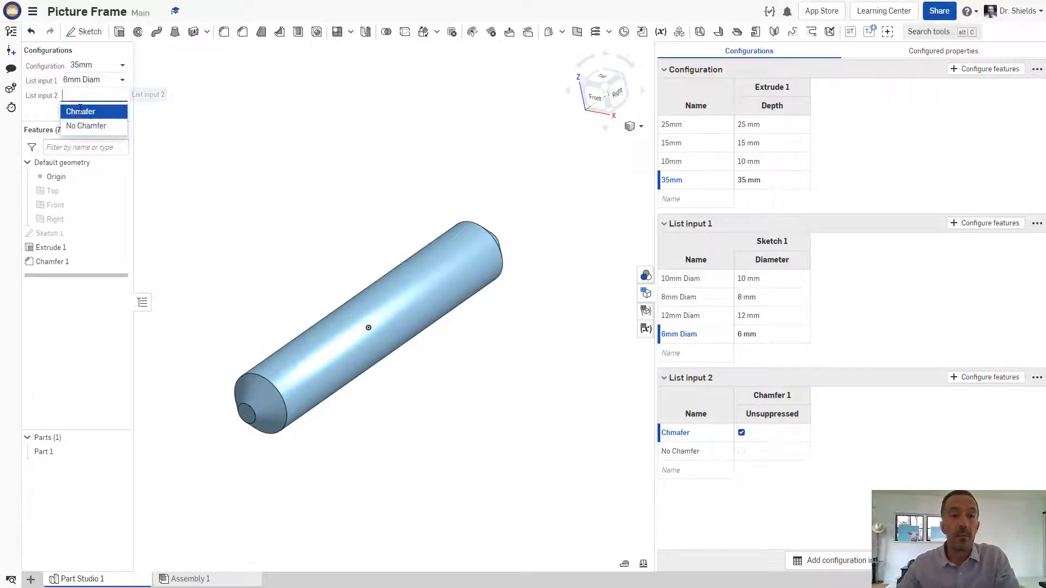
click(88, 123)
scroll(324, 255, down, 3)
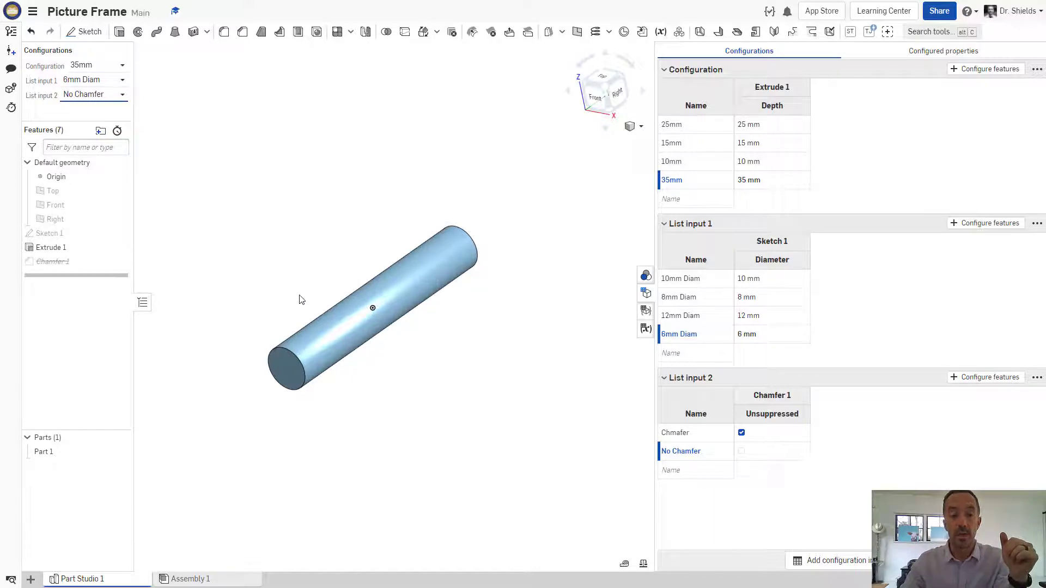
click(90, 97)
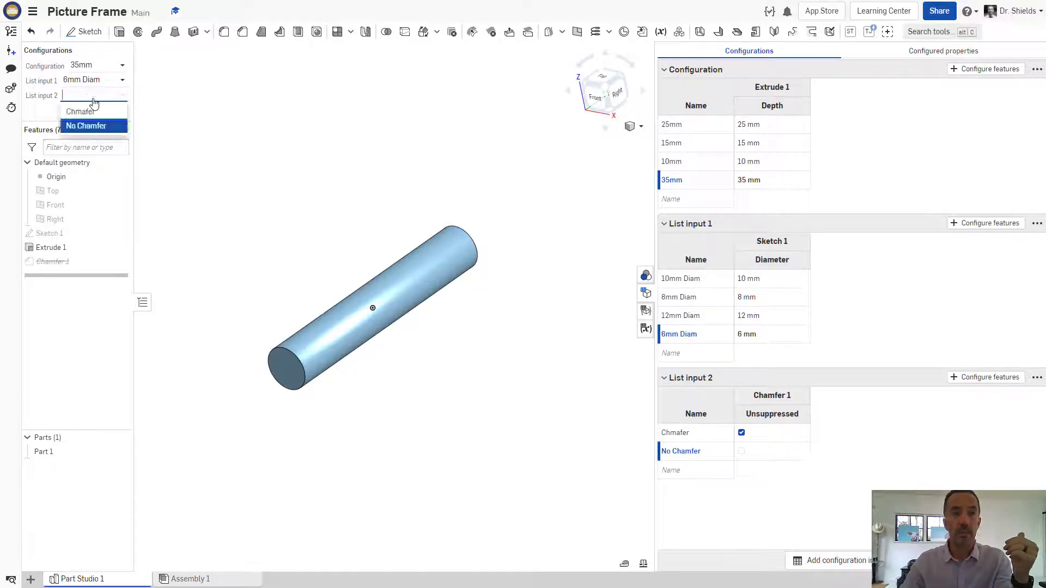
click(86, 112)
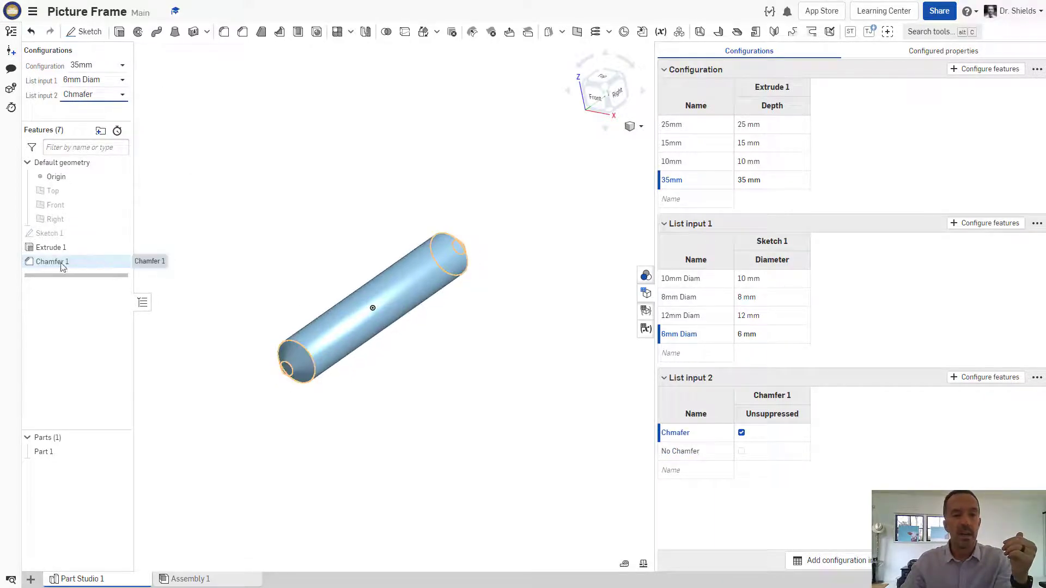
Step: Set the chamfer distance on the dowel's end edges to 1 mm
right_click(85, 265)
click(93, 280)
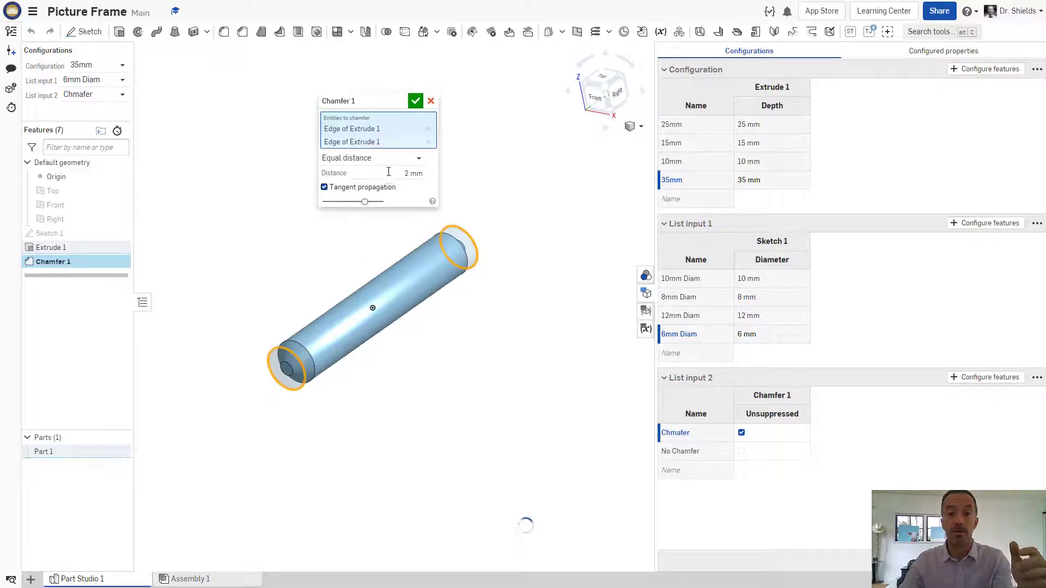
click(389, 172)
text(1)
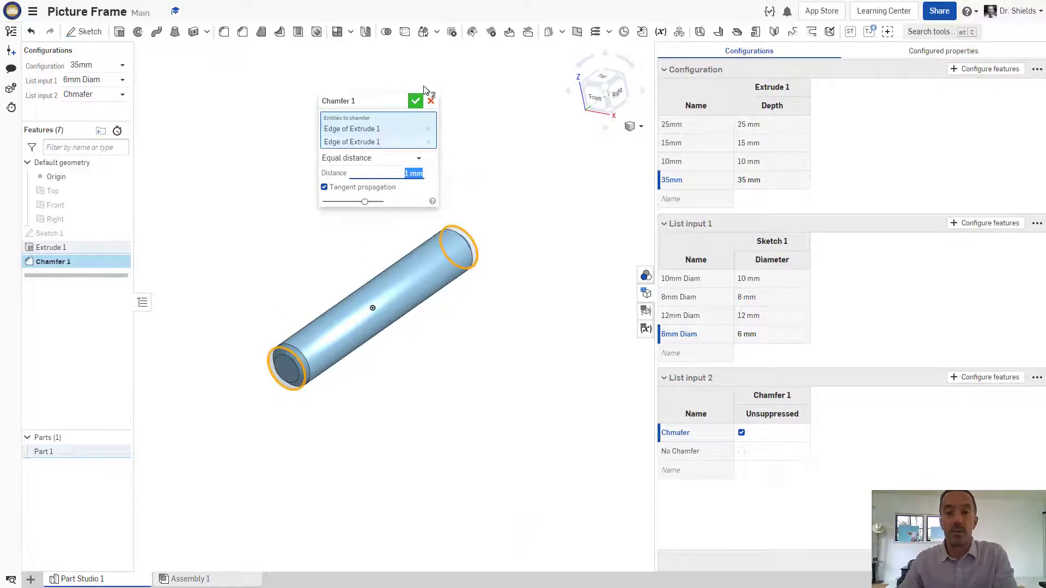
click(416, 101)
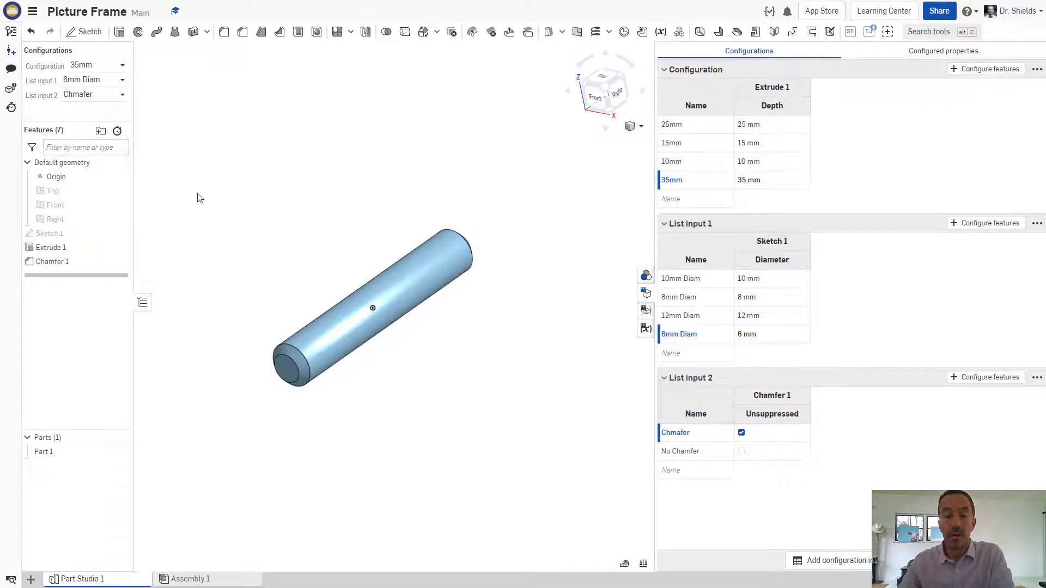
Step: Switch the dowel to the 8mm Diam configuration and inspect it
click(81, 80)
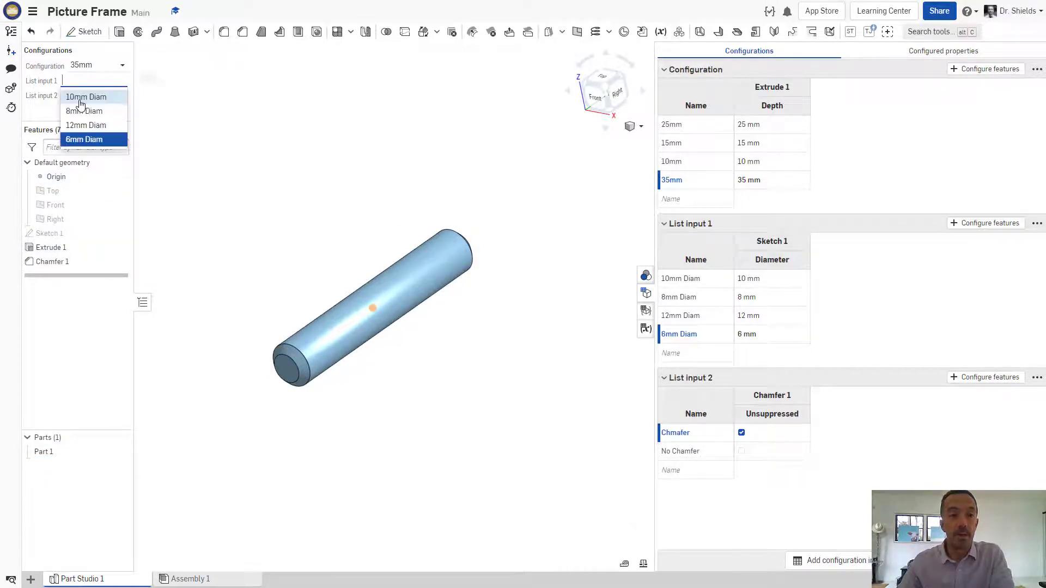
click(78, 109)
scroll(400, 276, down, 5)
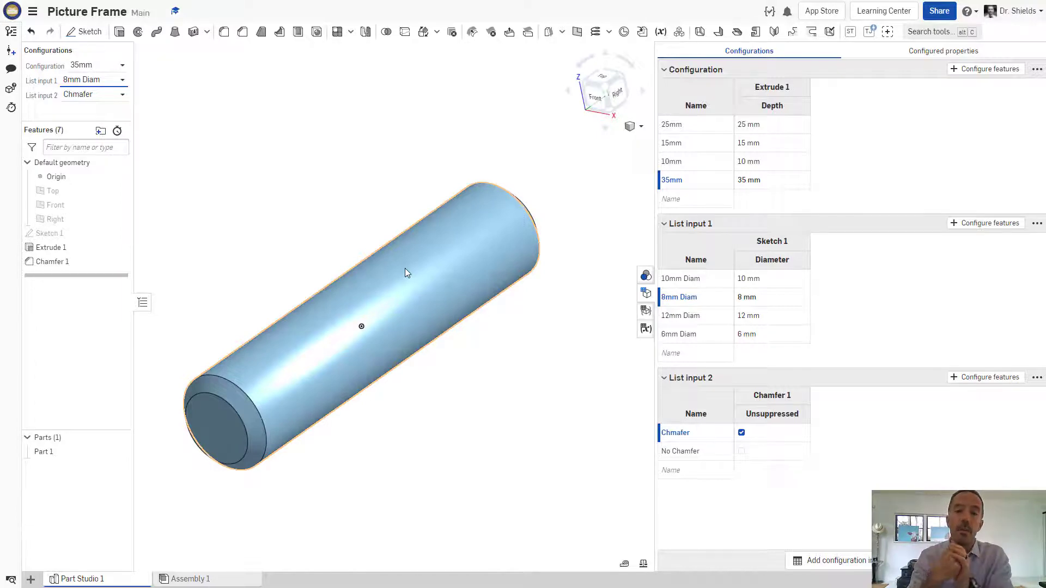
Step: Create a second Part Studio in the document
click(31, 580)
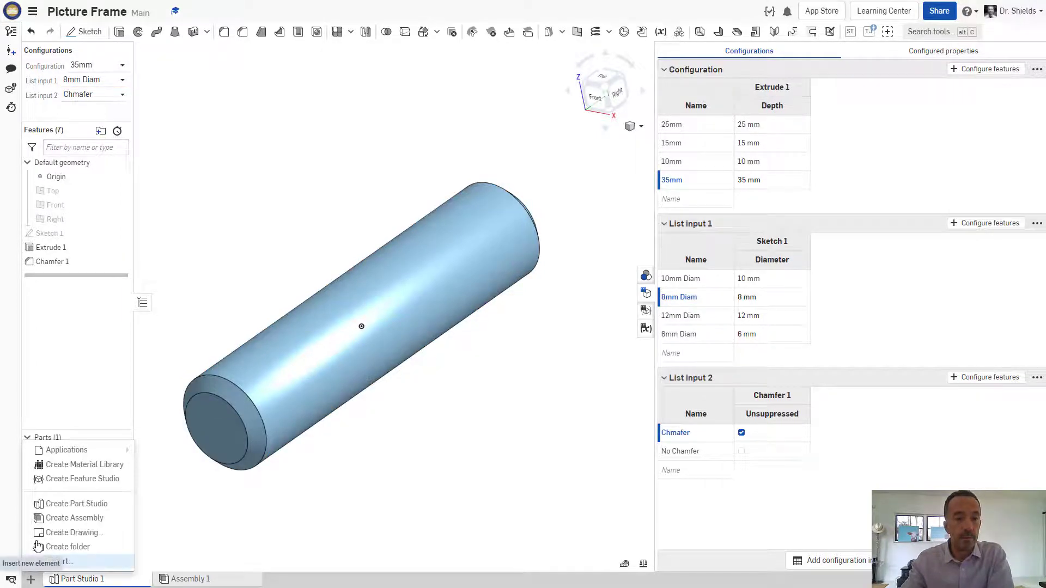
click(60, 506)
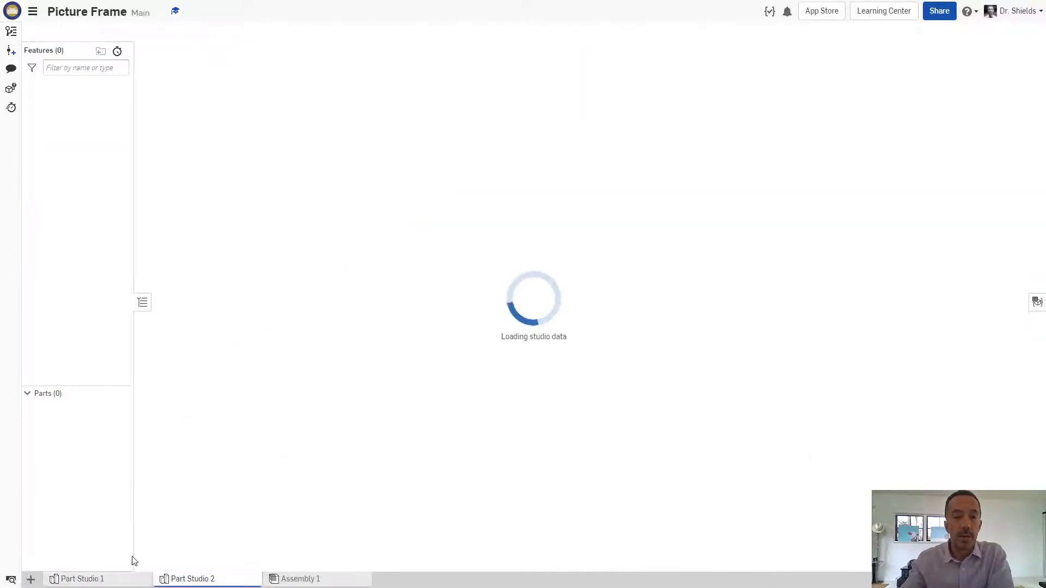
Step: Rename the dowel part in Part Studio 1 as Dowell
click(84, 576)
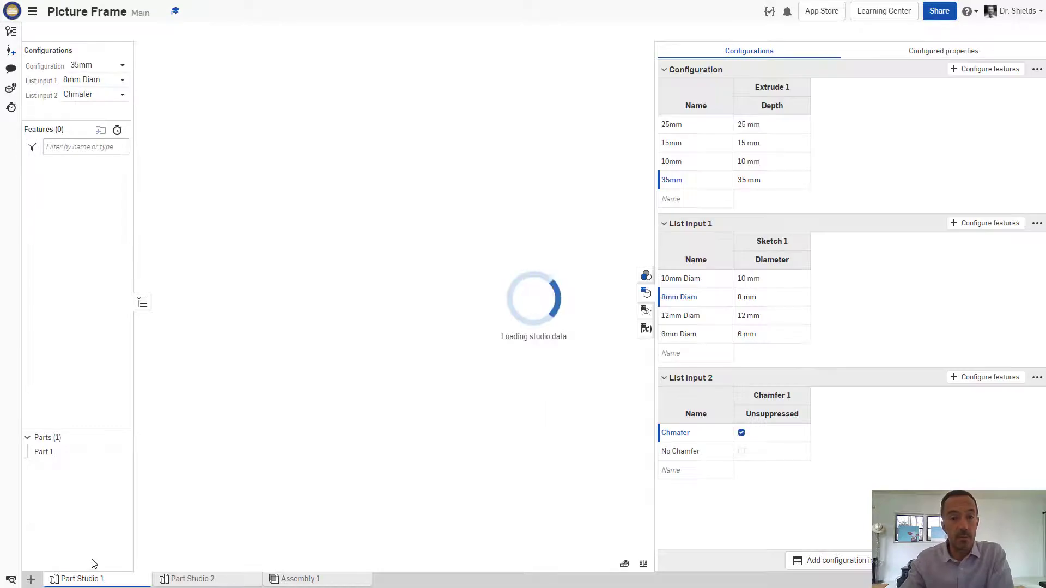
right_click(38, 452)
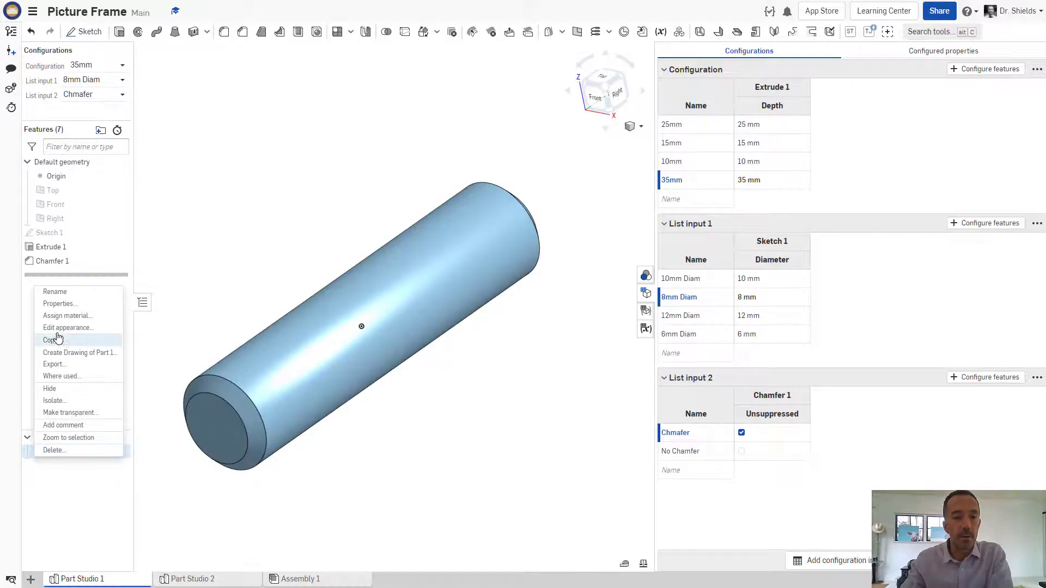
click(59, 292)
text(Dowell)
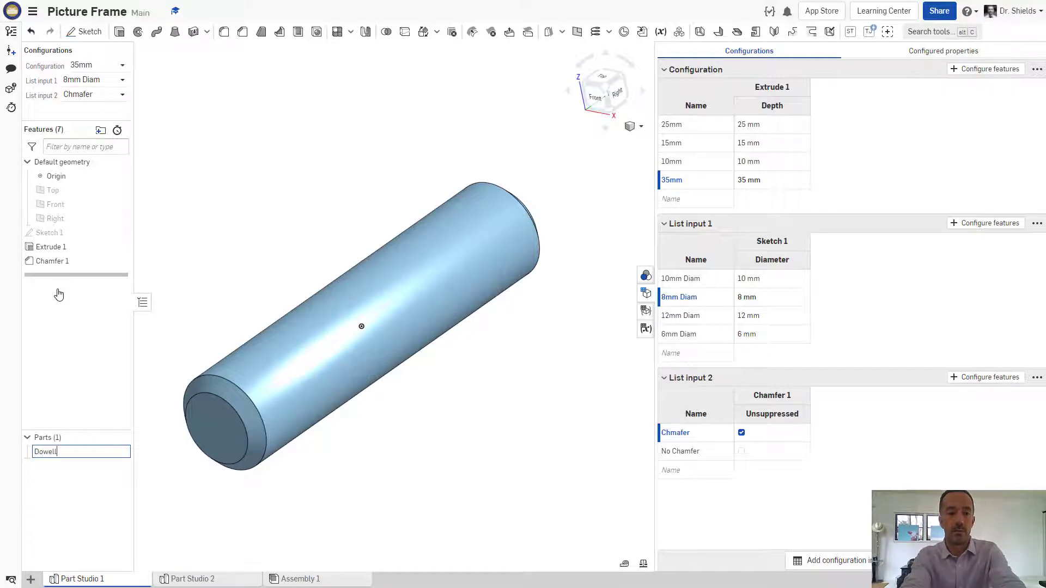
key(Return)
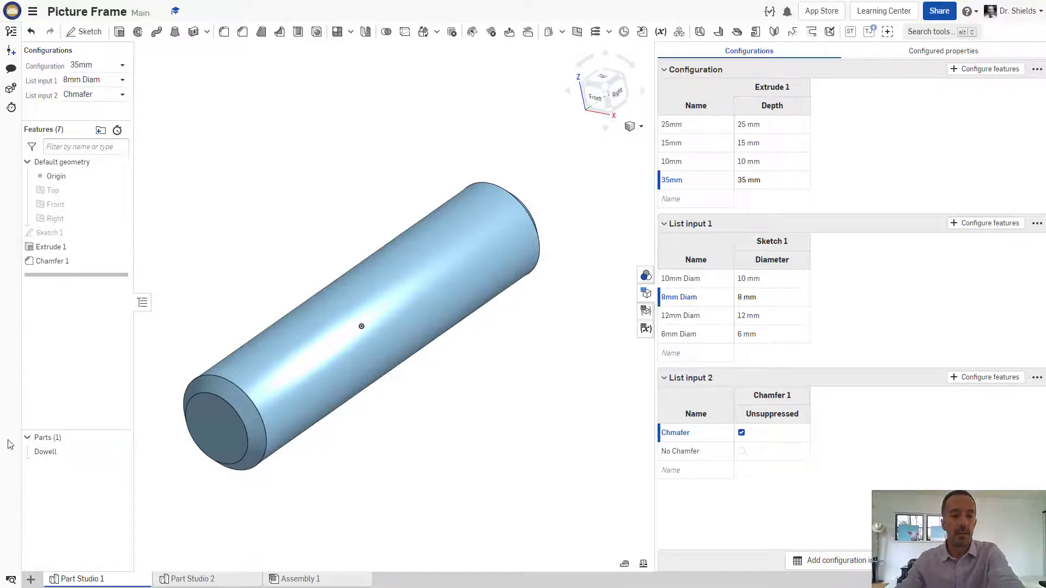
Step: Rename the Part Studio 1 tab as Dowell
right_click(73, 582)
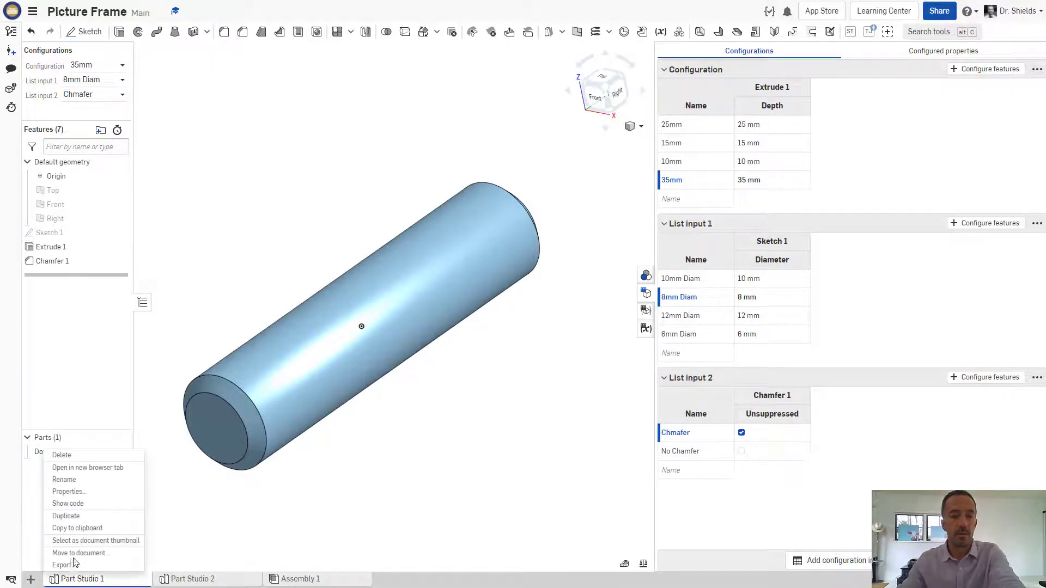
click(85, 480)
text(Dowell)
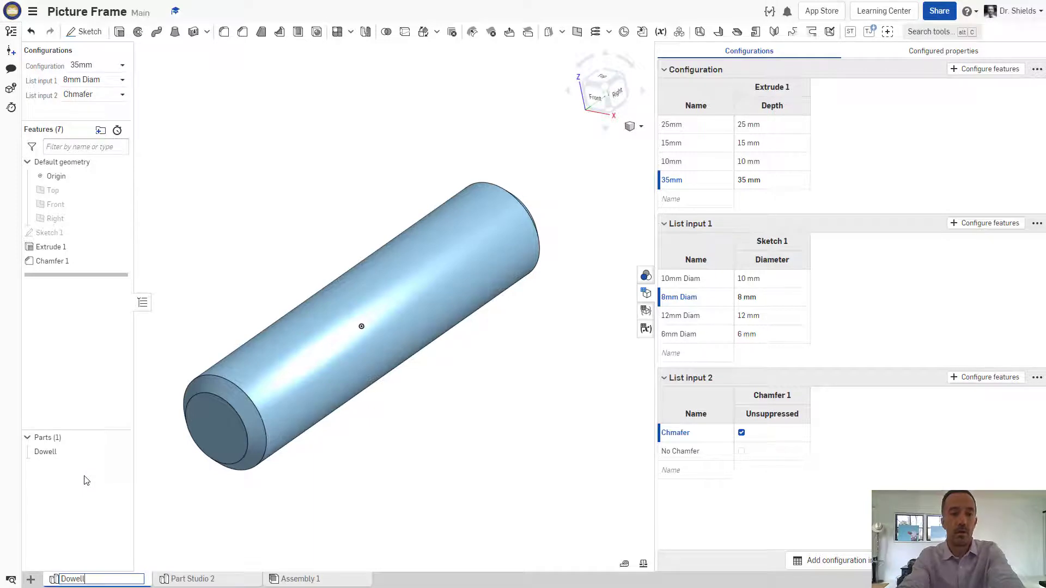
key(Return)
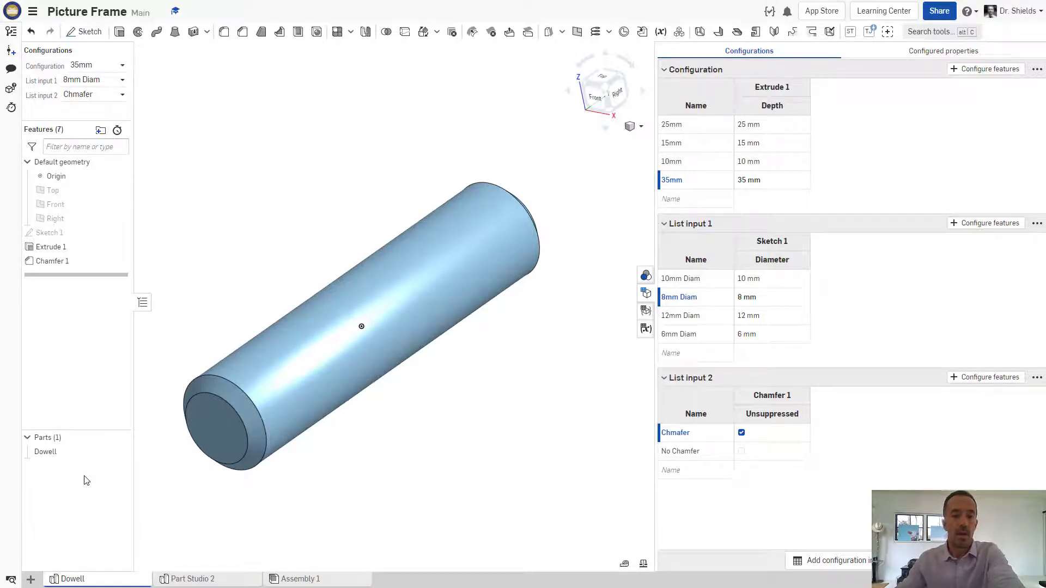
Step: Open the empty Part Studio 2 and rename it as Frame
click(190, 580)
right_click(190, 581)
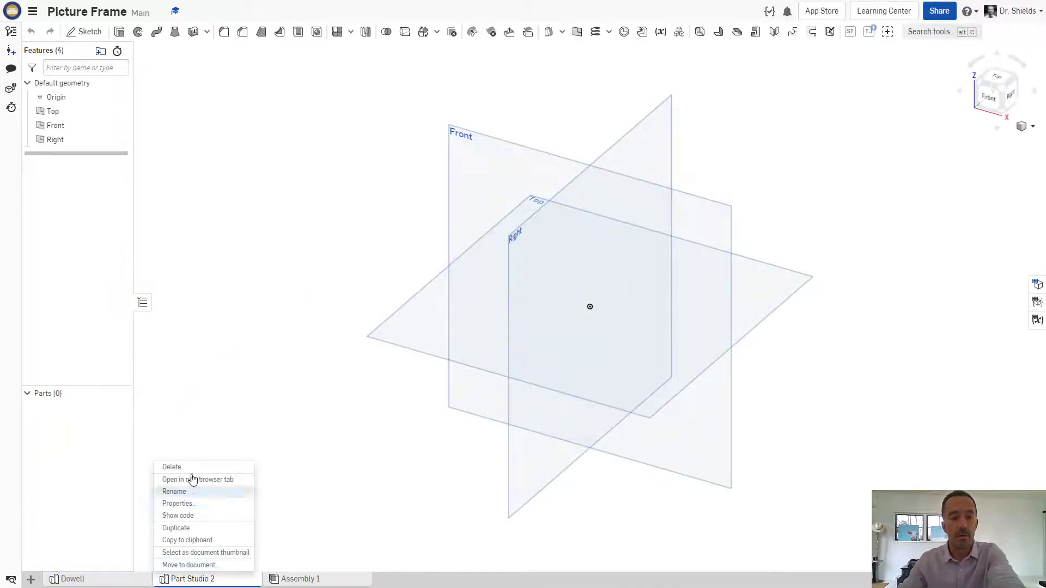
click(191, 492)
text(Fra)
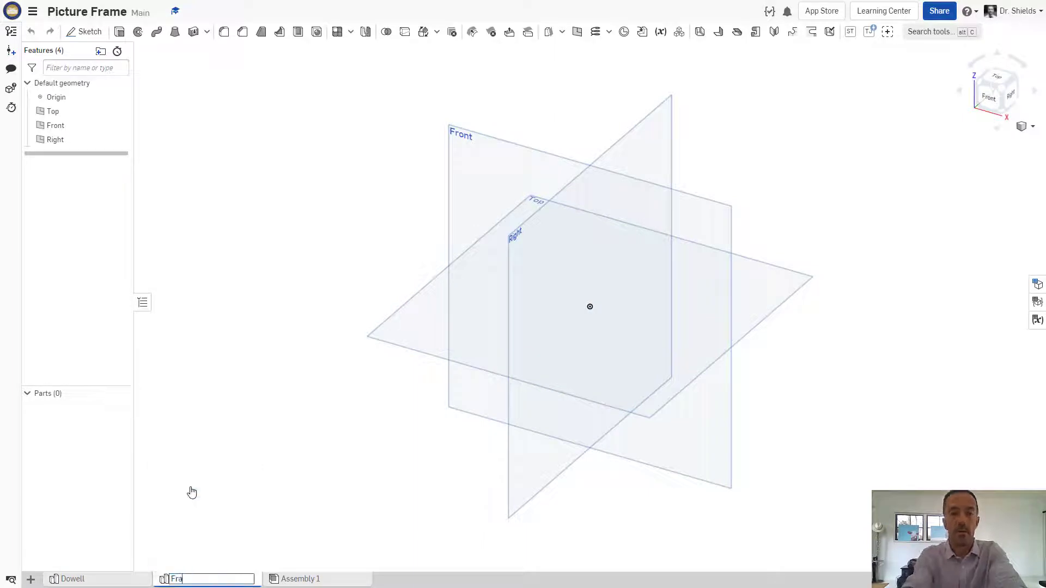
text(me)
key(Return)
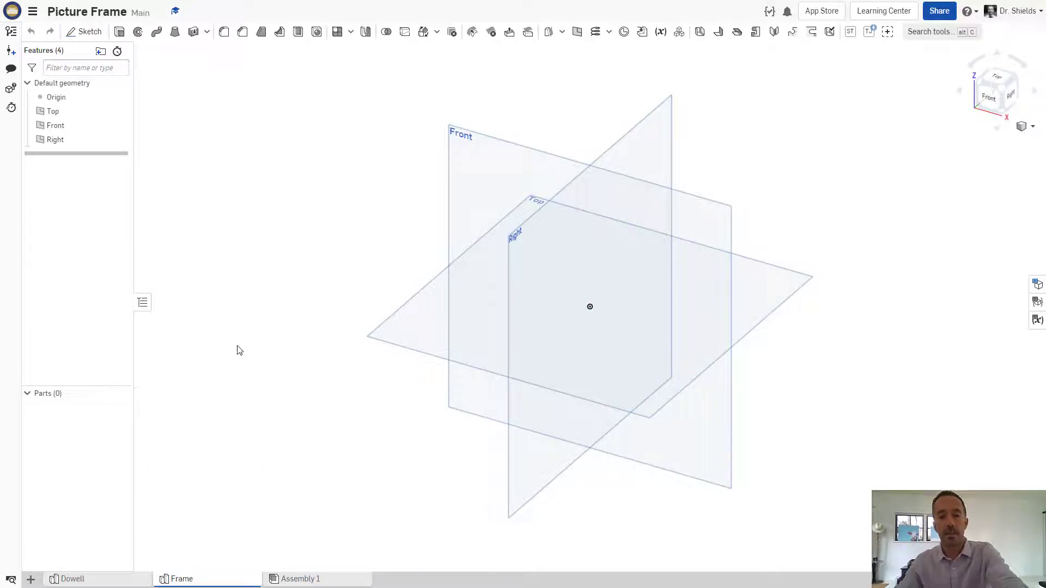
Step: Sketch a closed four-sided profile on the Front plane, its shorter bottom edge running through the origin and its top edge about 174 mm long
key(shift+s)
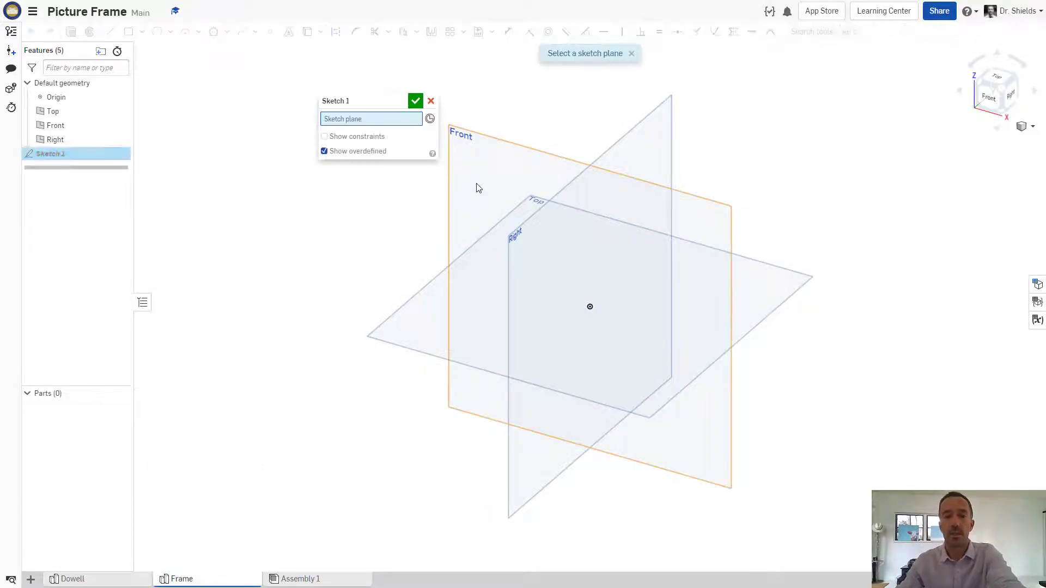
click(476, 188)
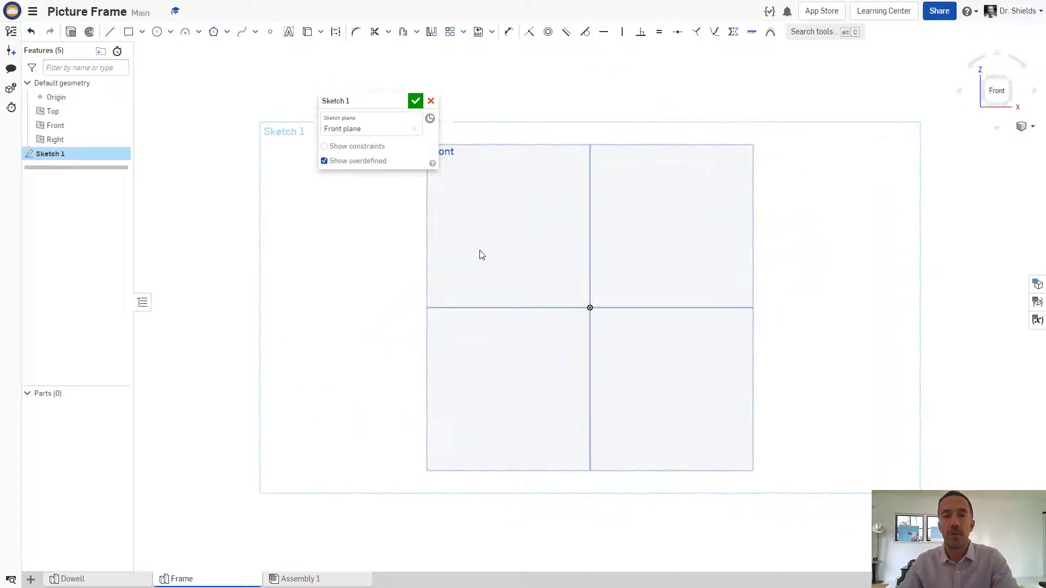
key(l)
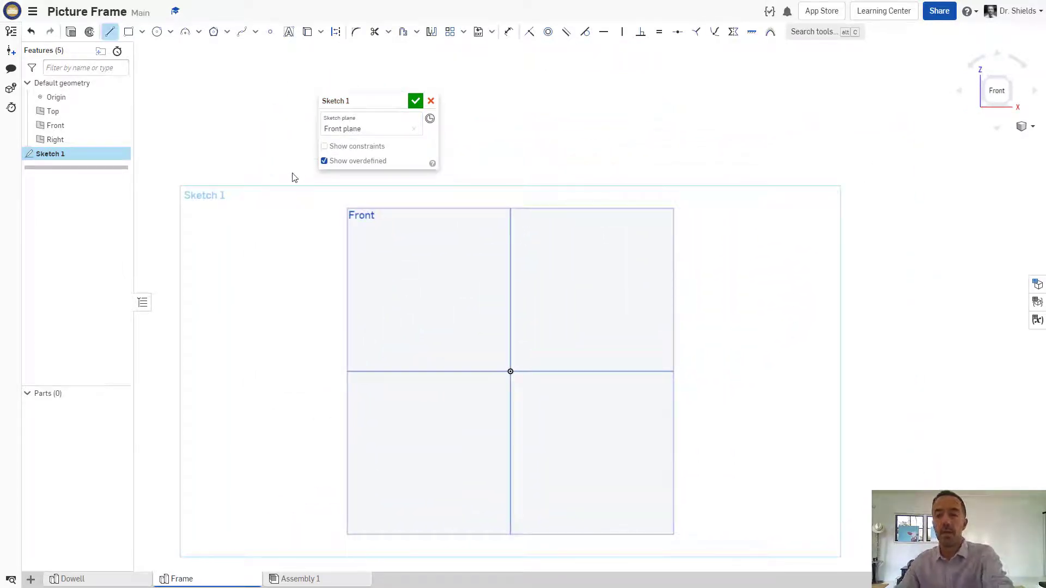
click(309, 316)
click(374, 372)
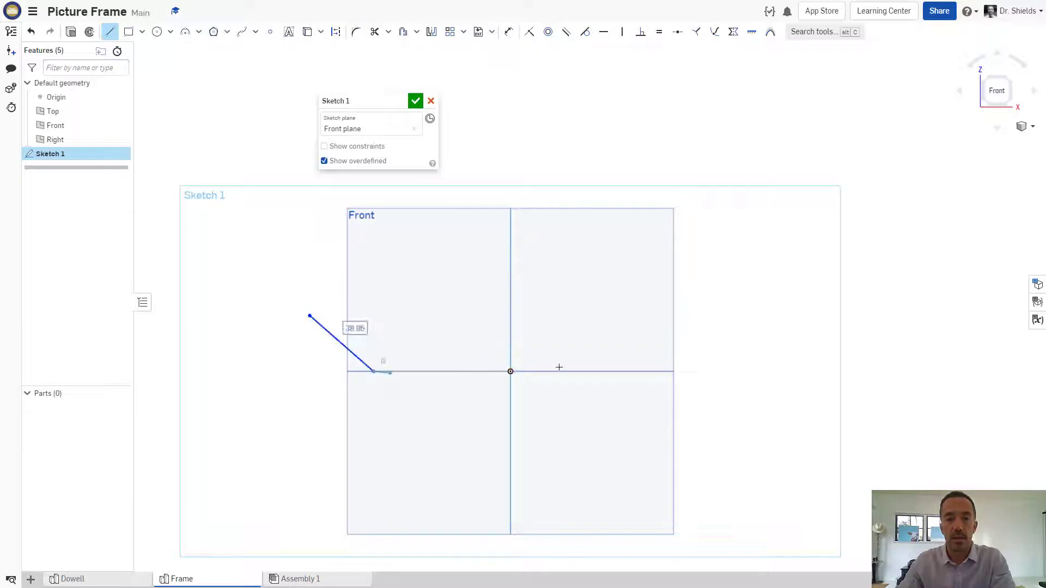
click(610, 371)
click(688, 327)
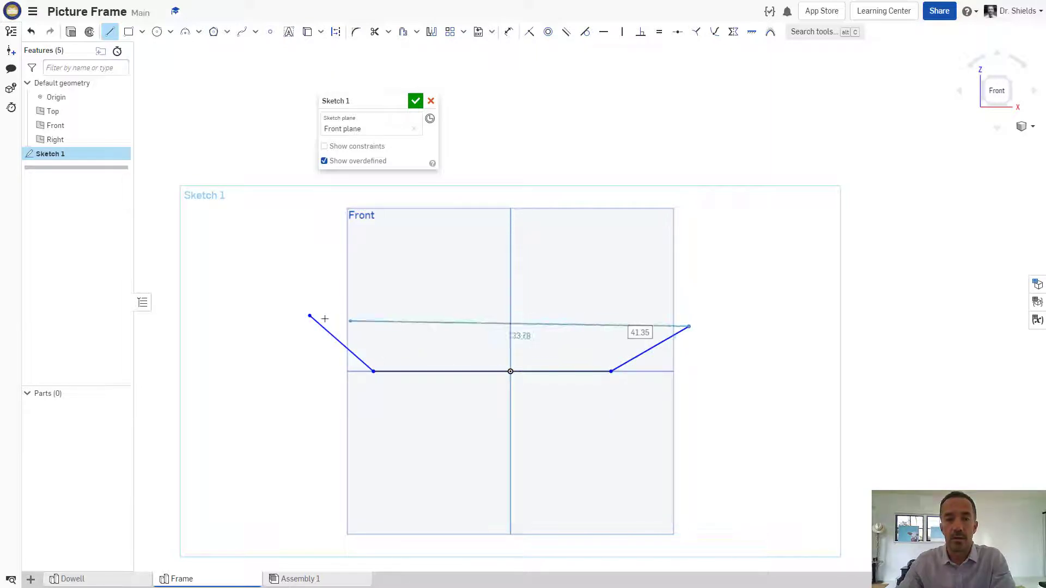
click(309, 315)
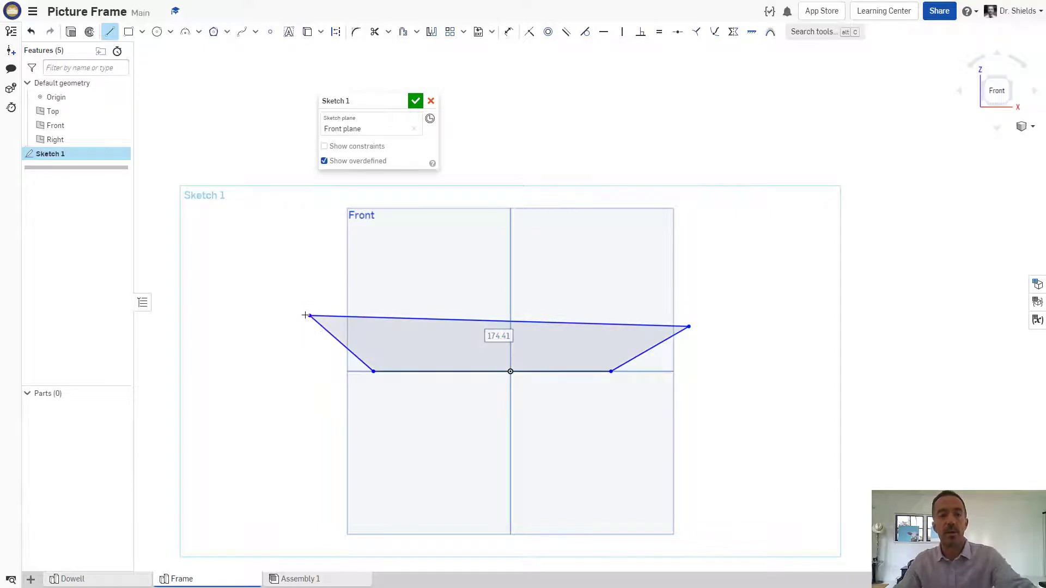
key(Escape)
Step: Hide the default planes and constrain the profile's slanted top edge to horizontal
key(p)
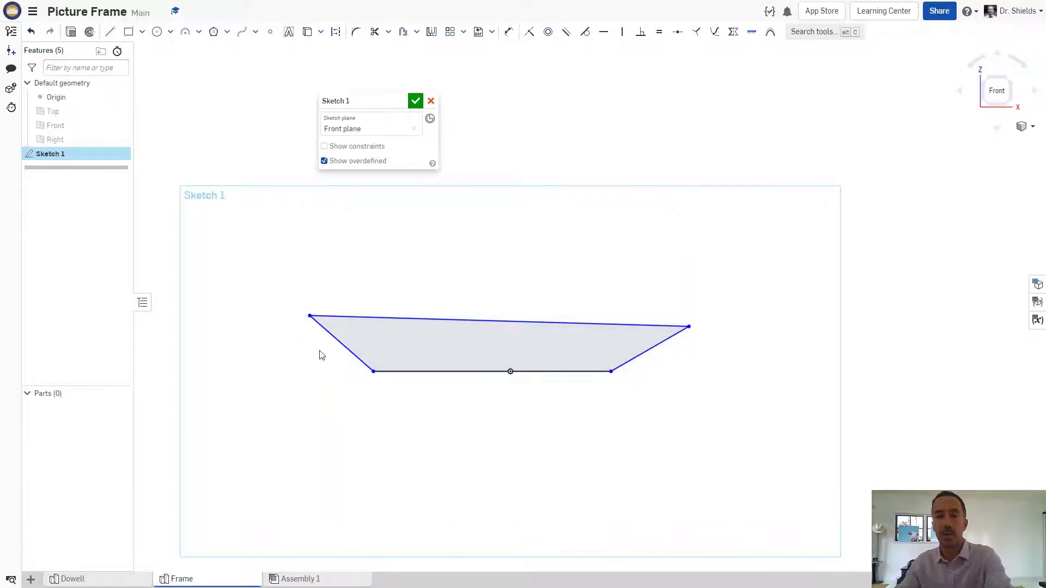
click(421, 322)
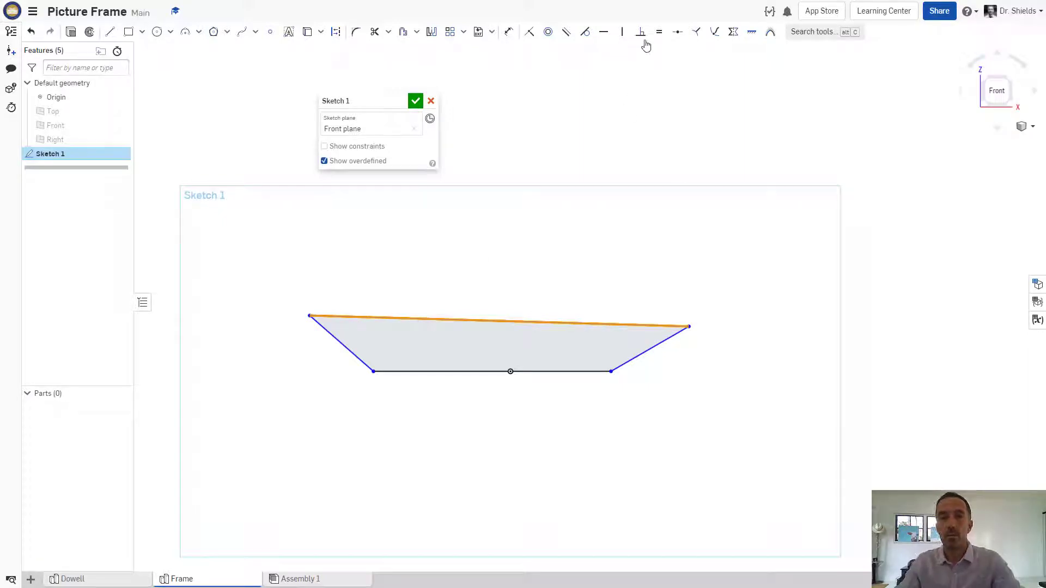
click(603, 32)
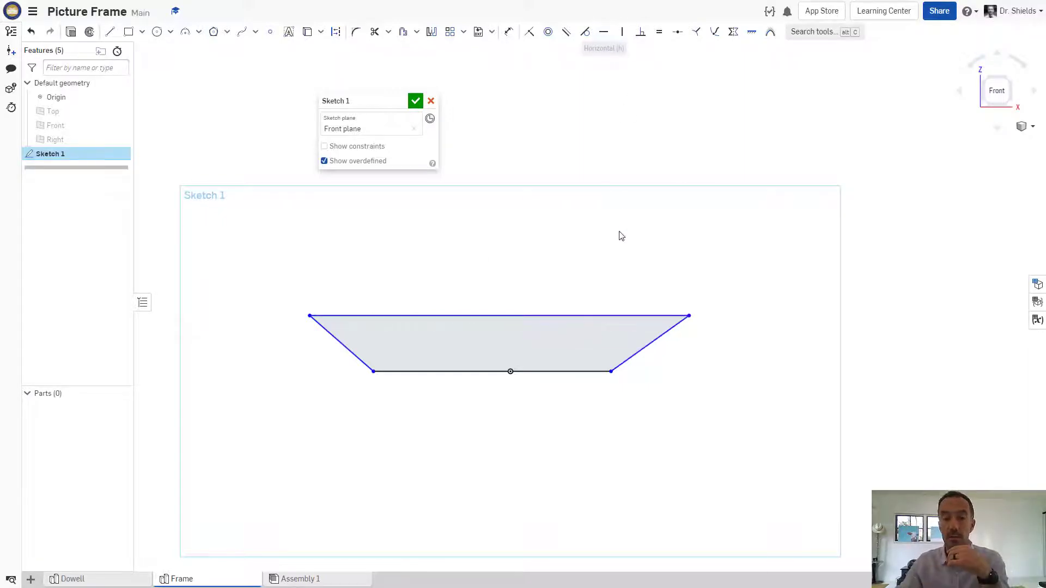
Step: Draw a vertical construction line from the origin up past the profile's top edge
key(l)
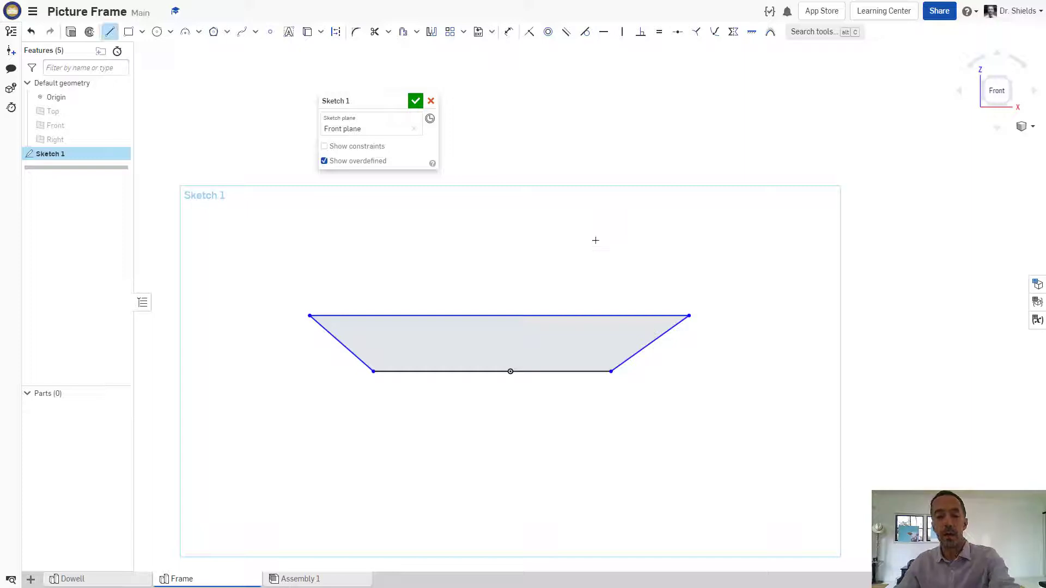
key(q)
click(510, 372)
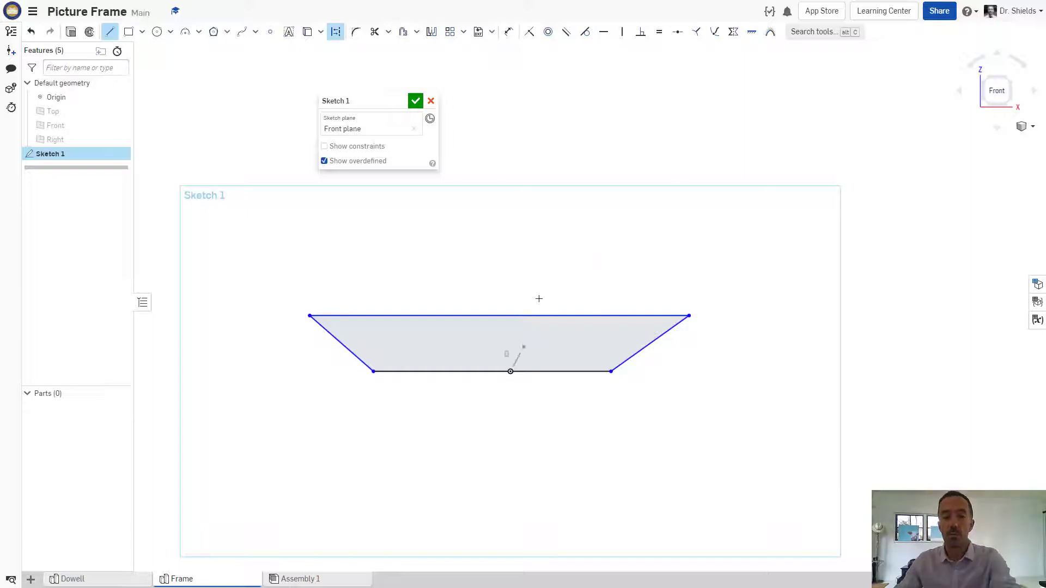
click(511, 277)
key(Escape)
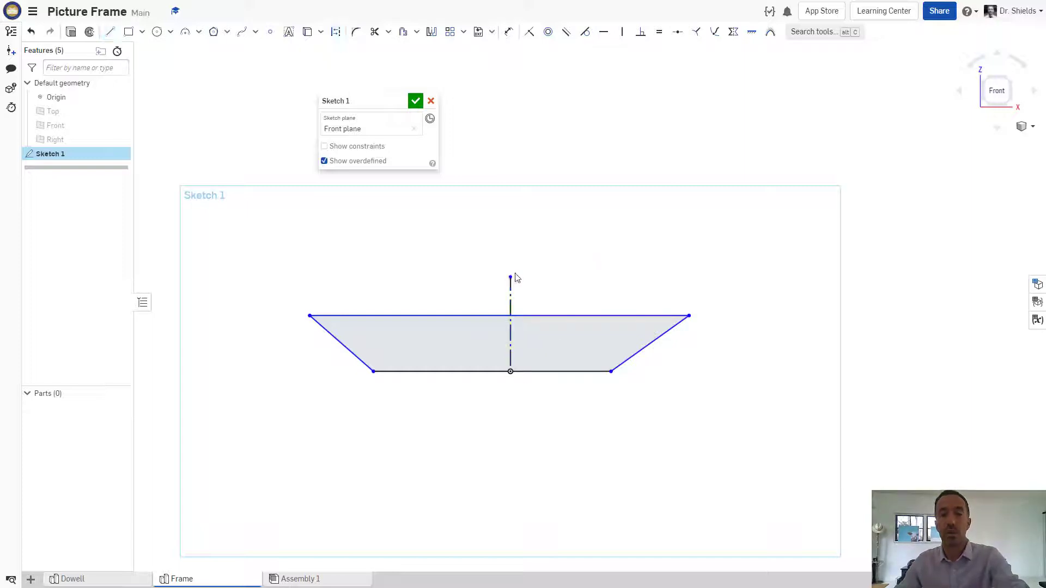
Step: Make the profile's two slanted end edges symmetric about the vertical construction line
click(511, 297)
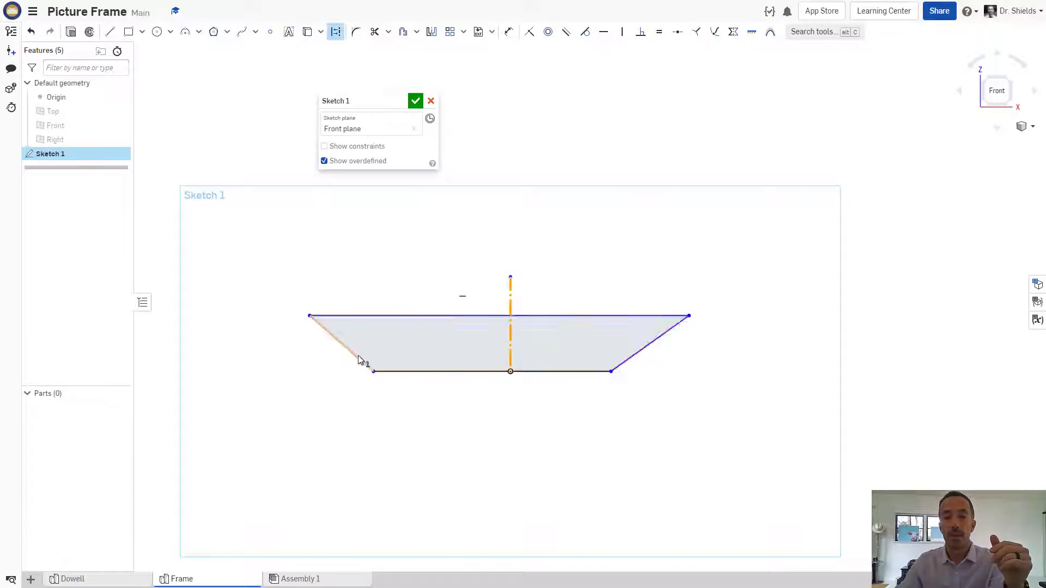
click(364, 364)
click(629, 353)
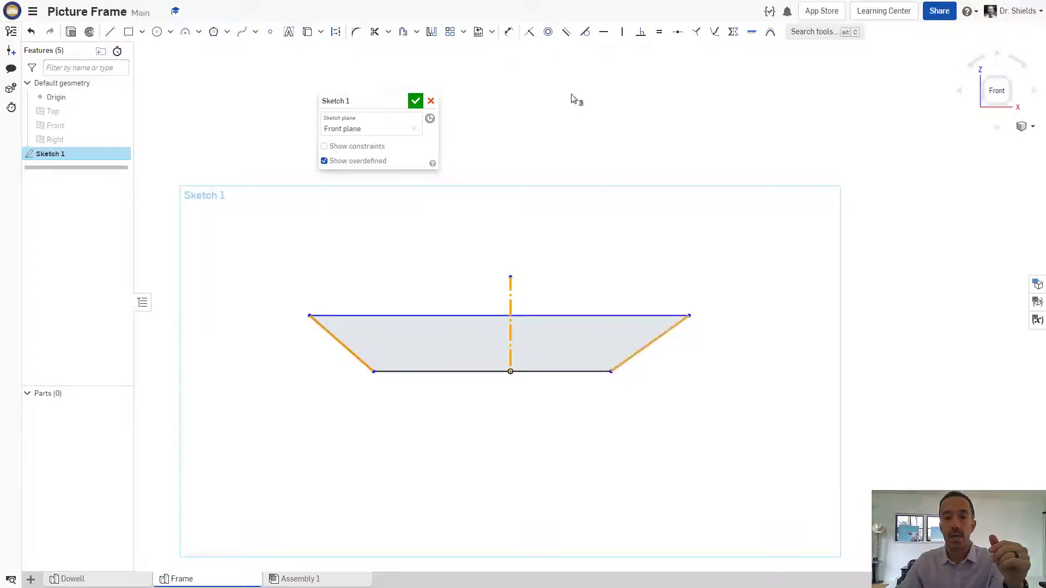
click(733, 32)
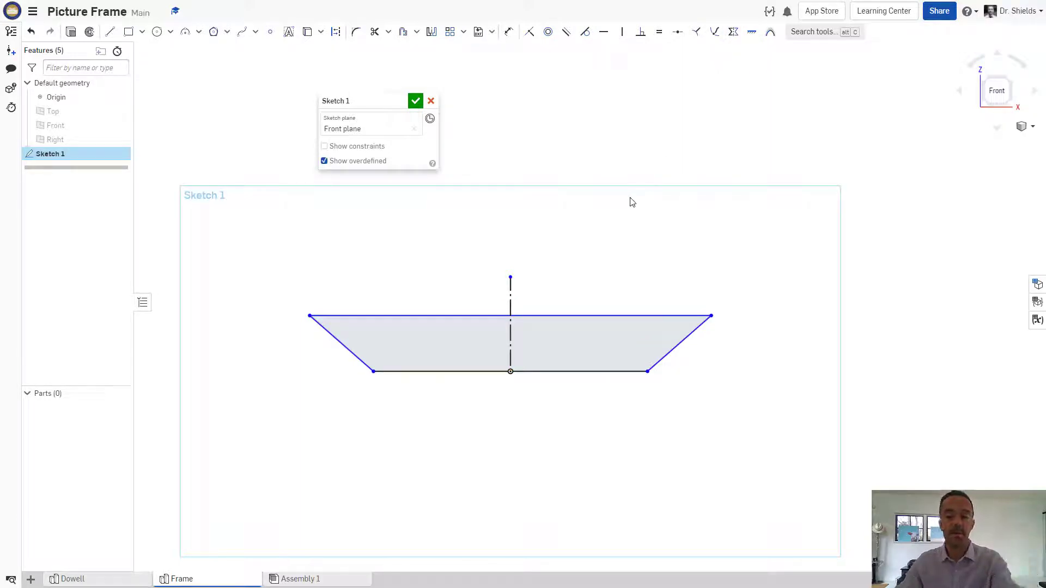
Step: Dimension the distance between the profile's top and bottom edges as 40 mm
key(d)
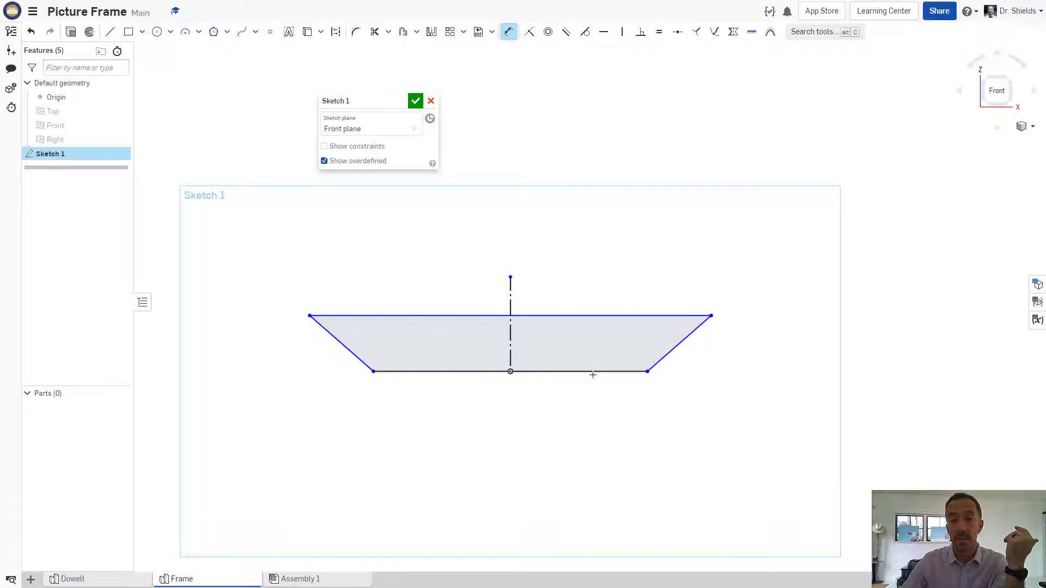
click(593, 315)
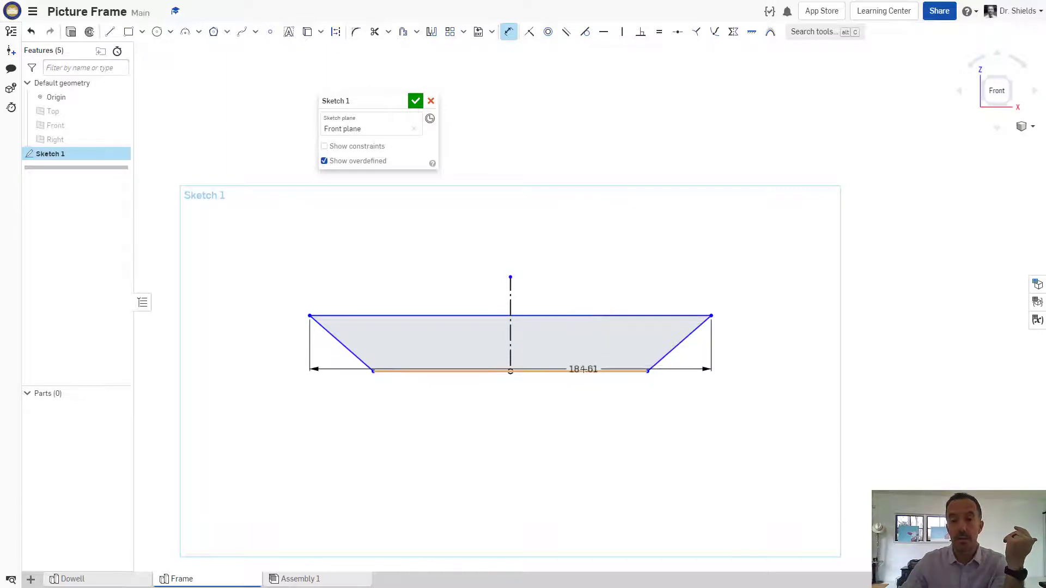
click(584, 372)
click(750, 344)
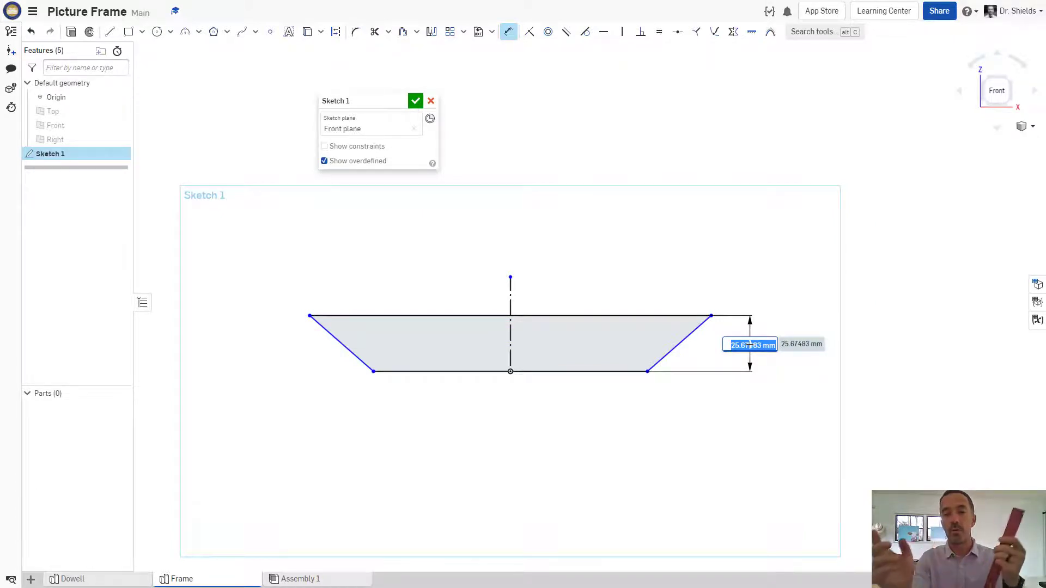
text(40)
key(Return)
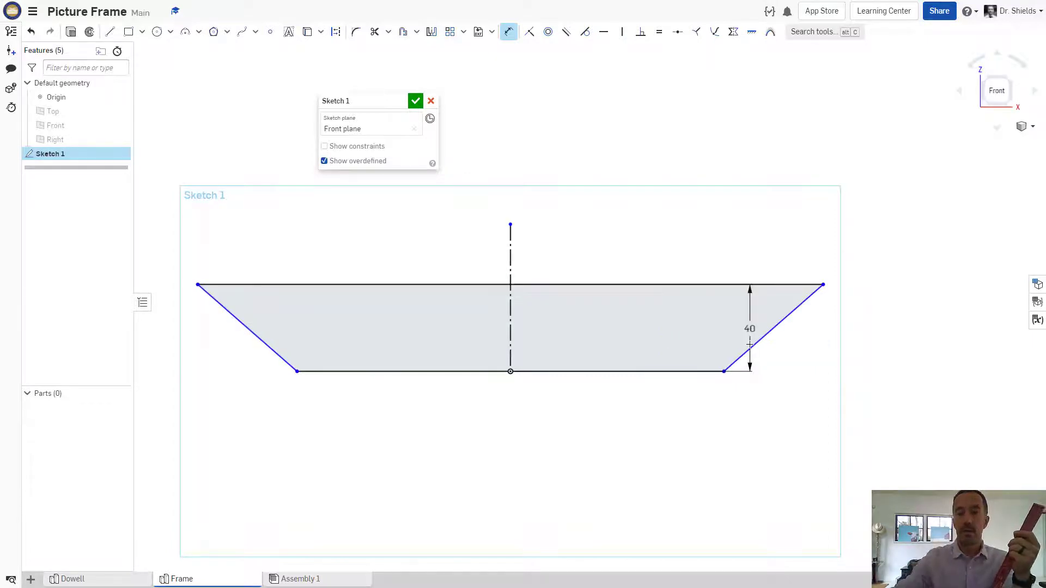
Step: Dimension the profile's top edge to a length of 300 mm
scroll(607, 474, down, 3)
scroll(618, 425, up, 2)
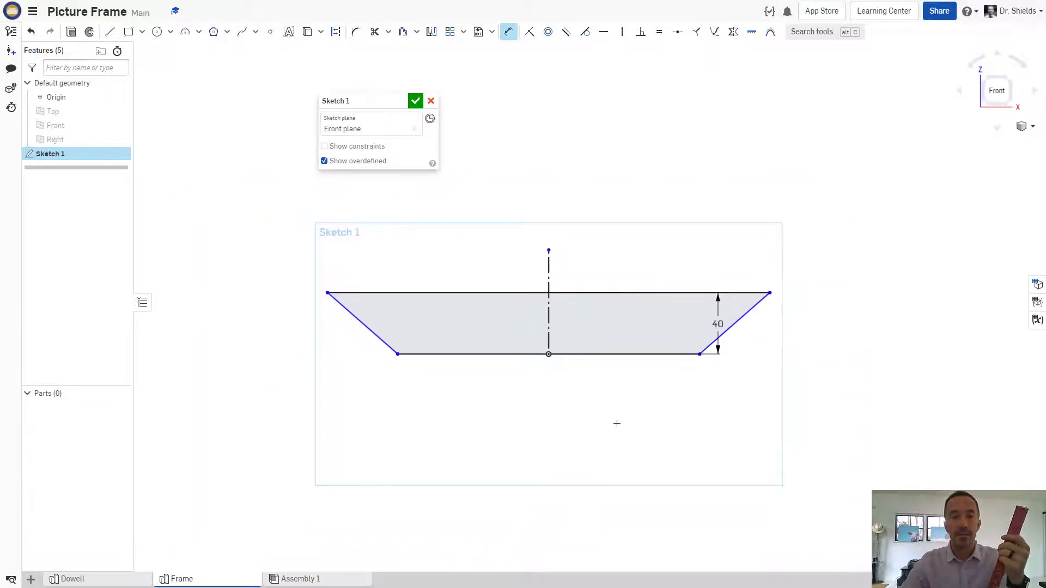
click(574, 268)
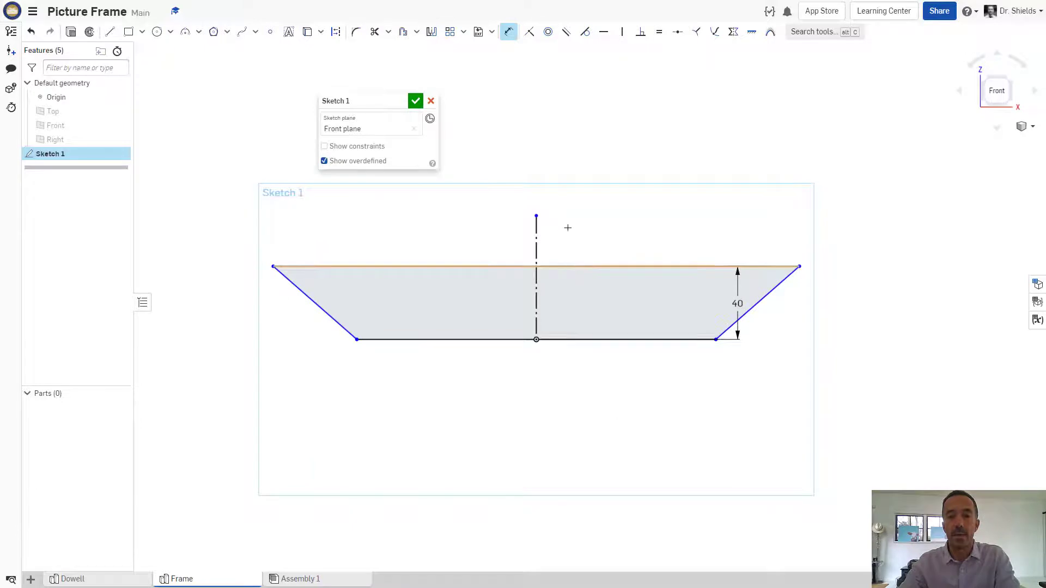
click(562, 202)
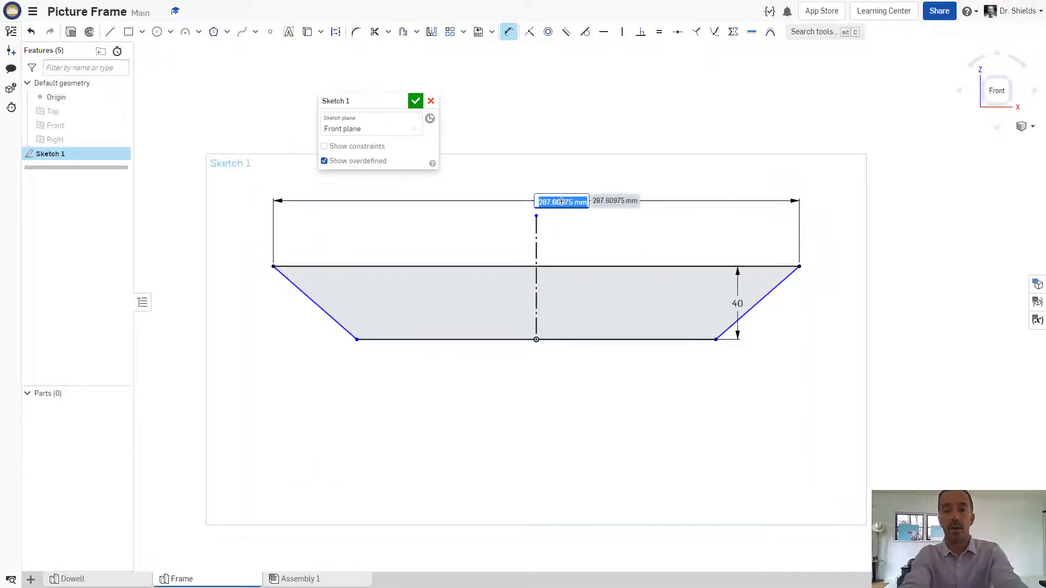
text(300)
key(Return)
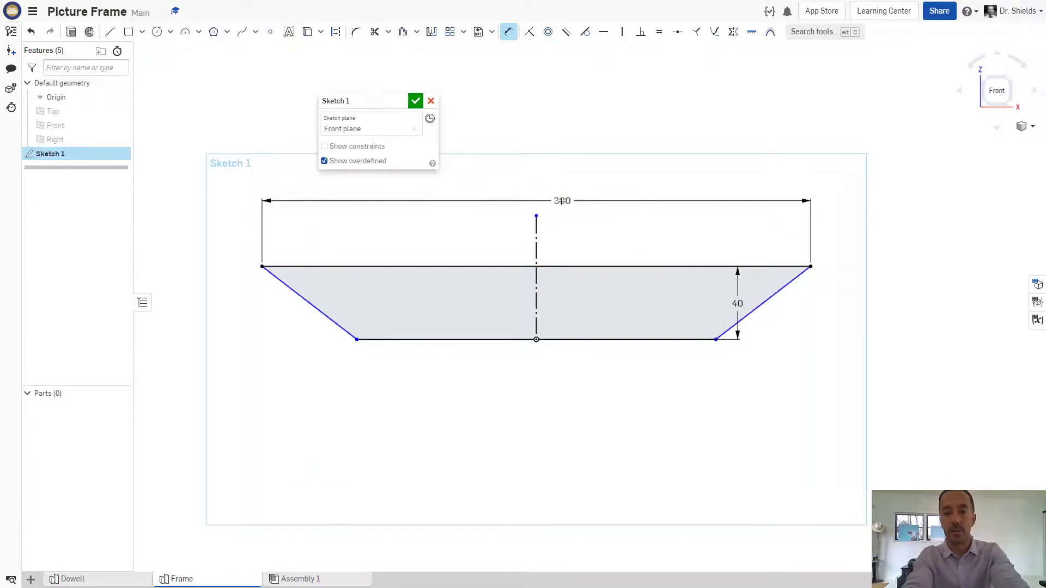
Step: Dimension the angle between the left slanted edge and the top edge as 45°
click(320, 306)
click(330, 266)
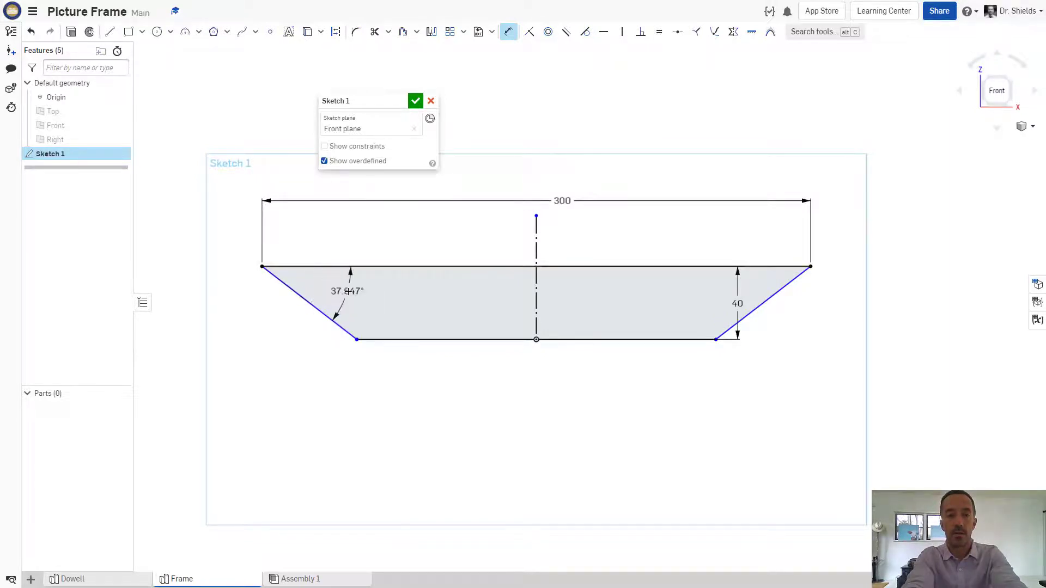
click(349, 293)
key(Return)
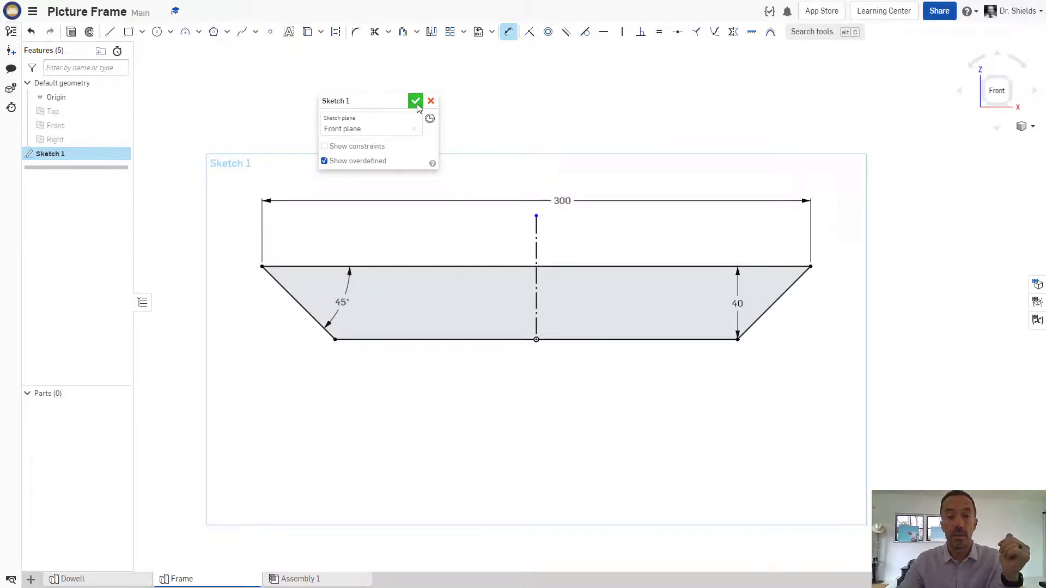
Step: Finish the profile sketch and extrude its region as a new solid, symmetric about the sketch plane, 20 mm deep
click(415, 101)
mouse_move(398, 204)
right_down()
mouse_move(395, 185)
mouse_move(424, 182)
right_up()
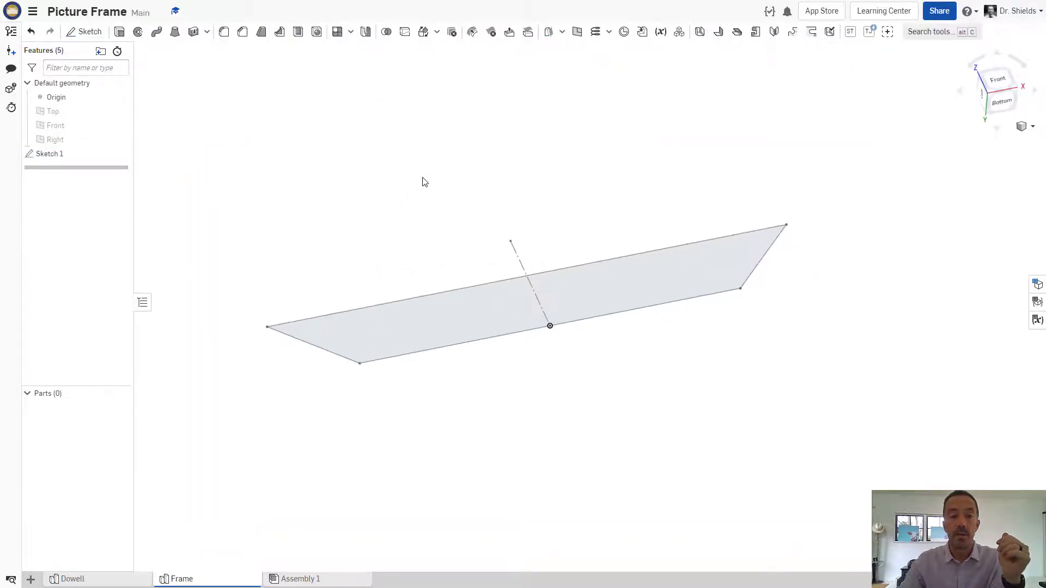
key(shift+e)
click(434, 332)
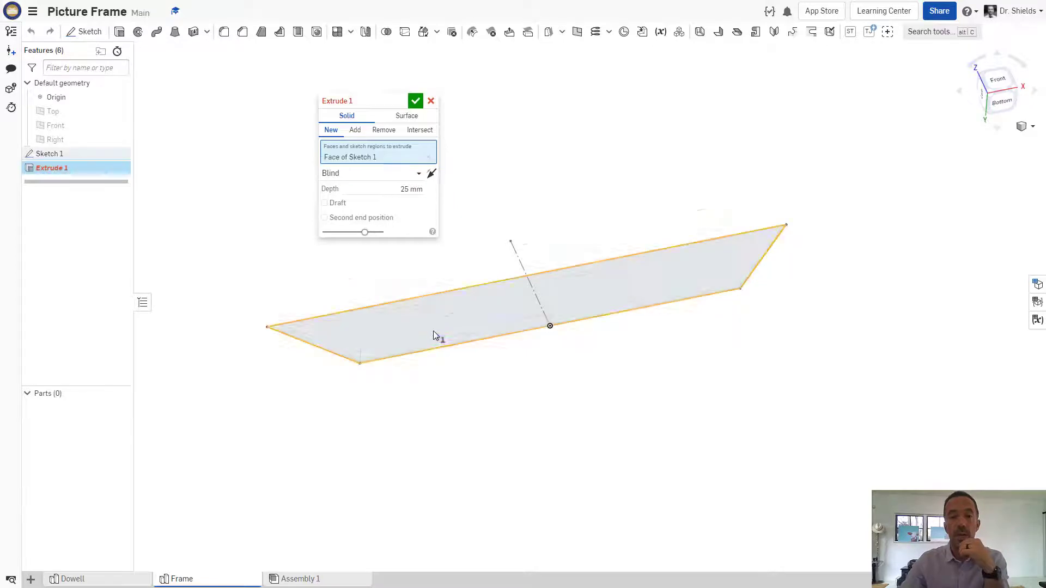
click(360, 173)
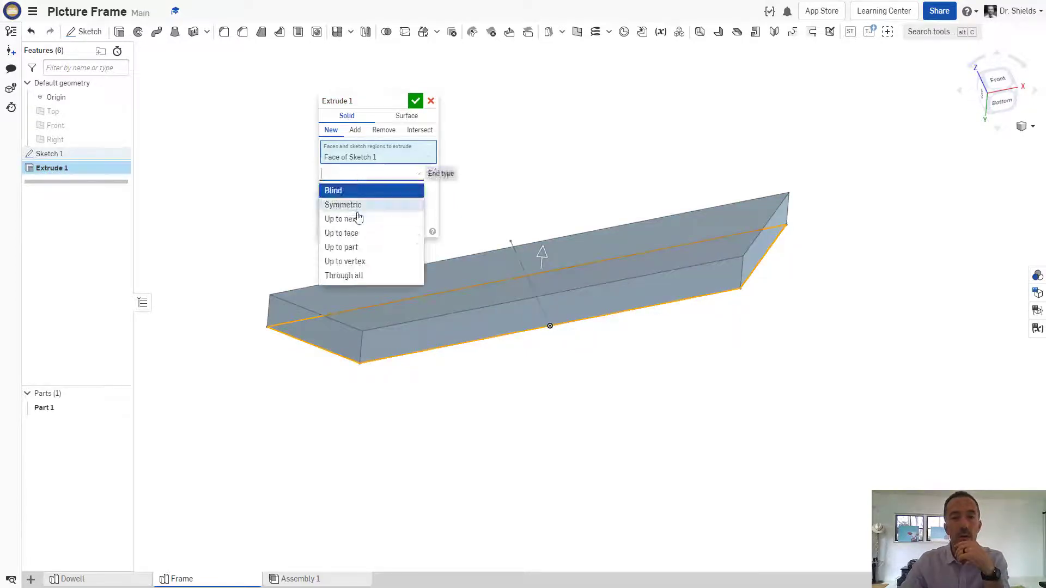
click(354, 204)
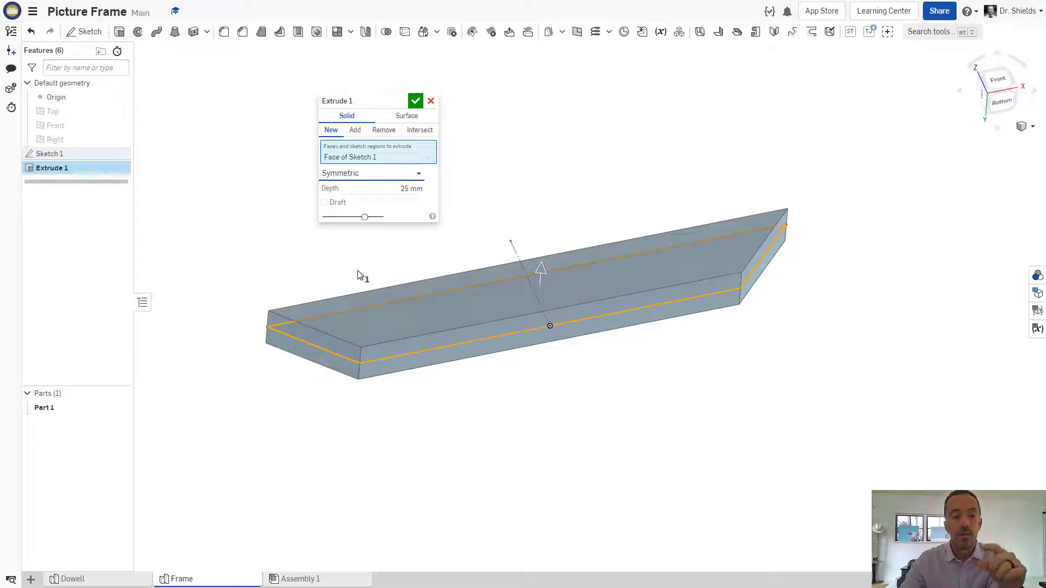
click(376, 189)
text(20)
key(Return)
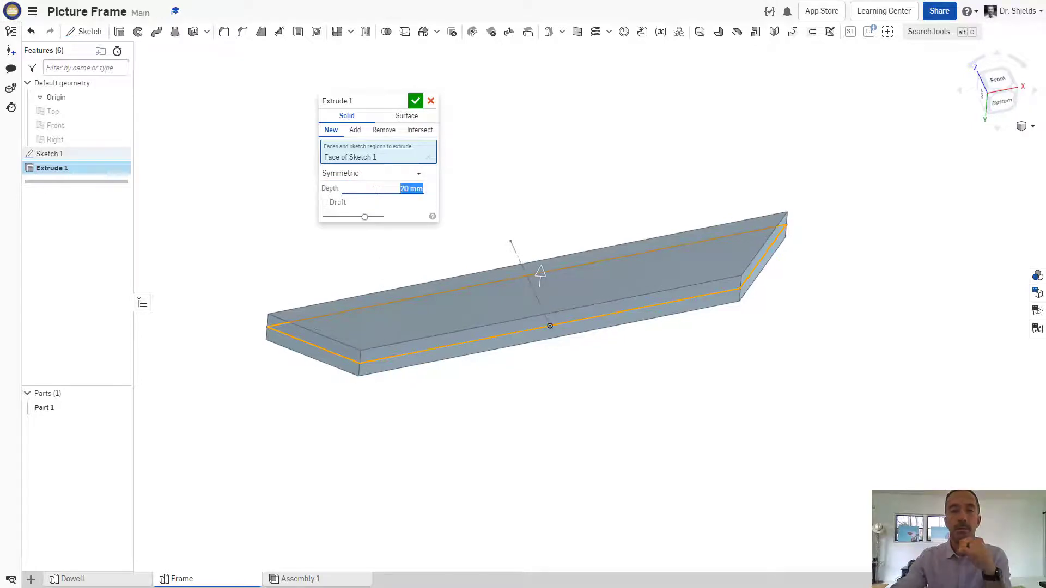
click(415, 101)
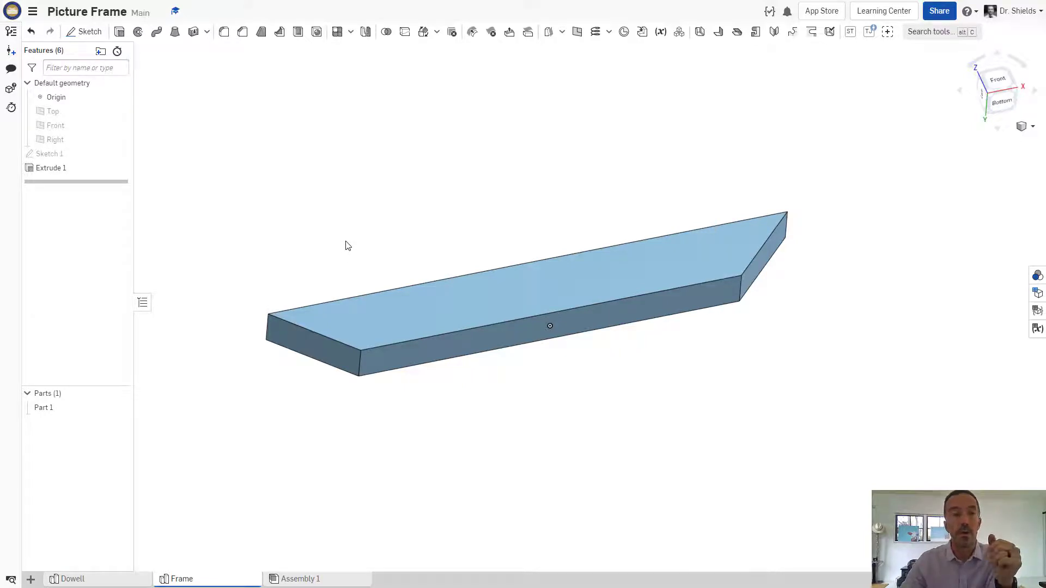
Step: Start a sketch on the frame piece's left mitred end face and draw a construction line between the midpoints of its two short edges
click(279, 333)
key(shift+s)
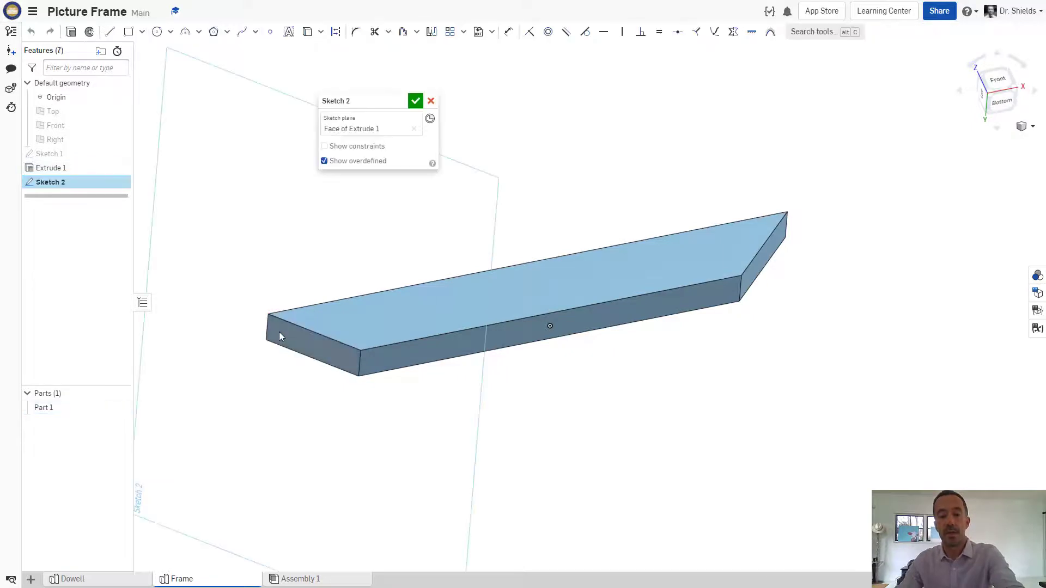
key(n)
scroll(630, 294, up, 3)
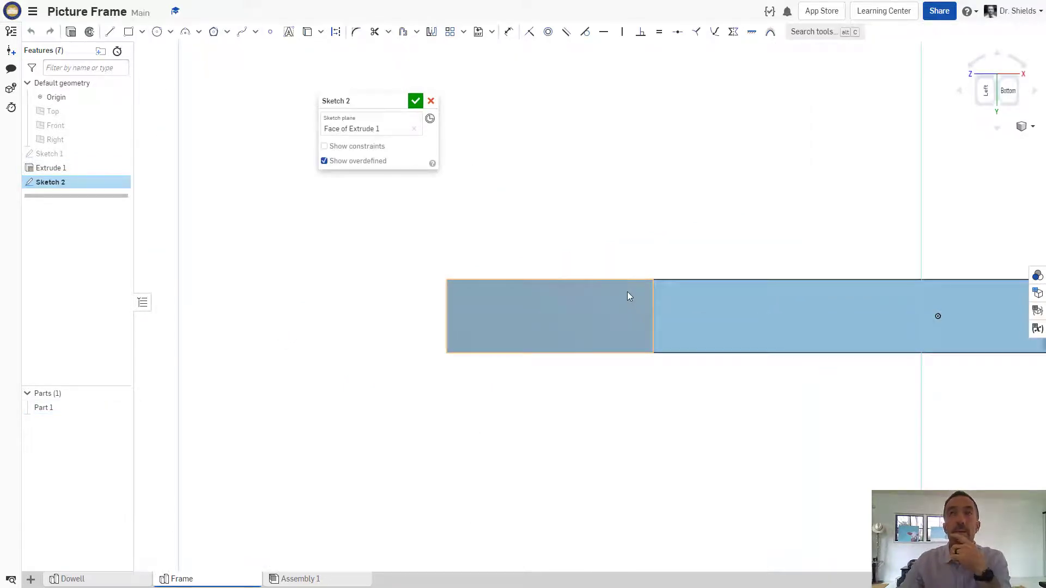
scroll(627, 292, up, 1)
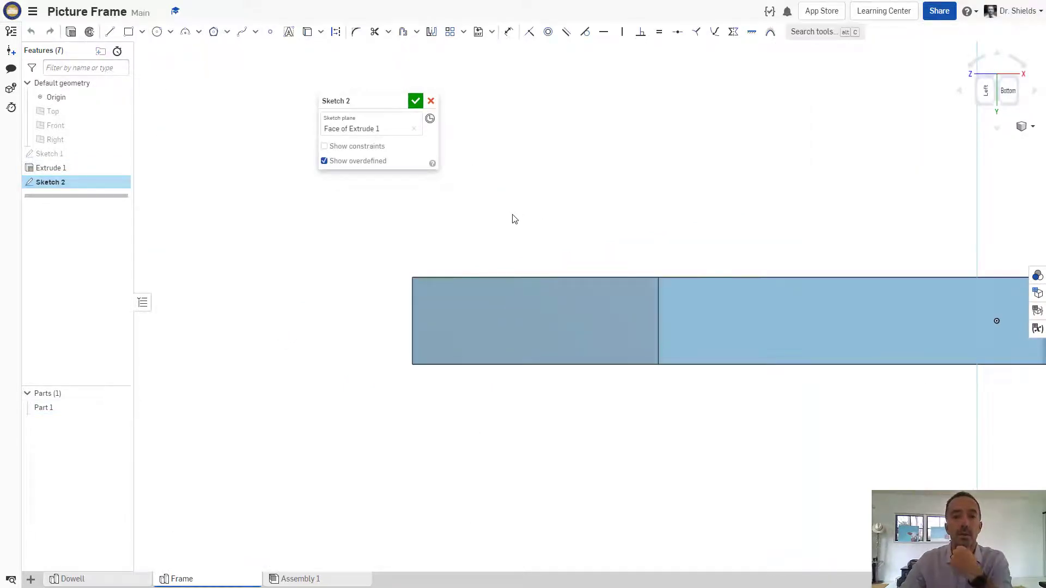
key(l)
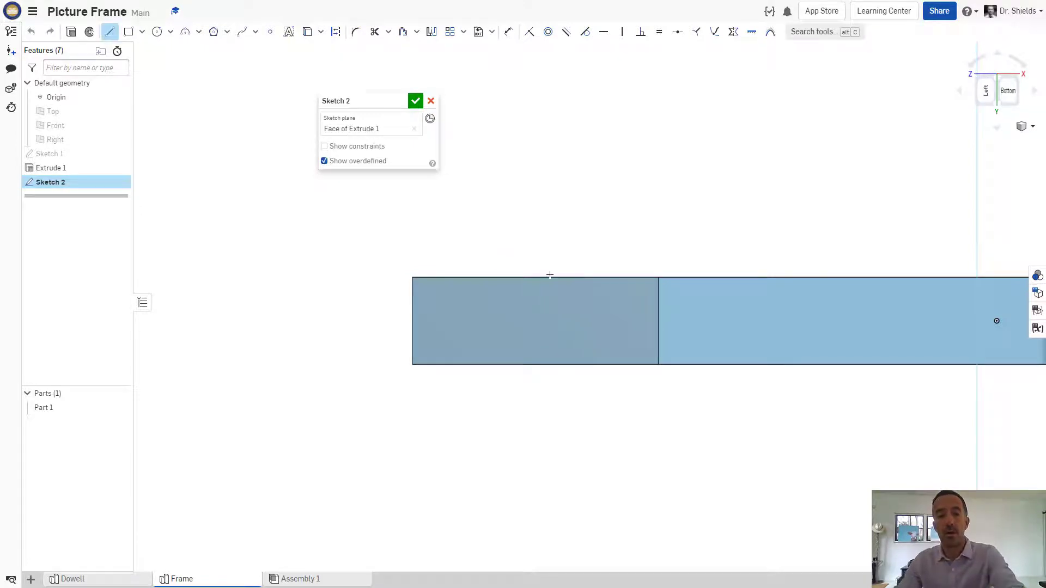
key(u)
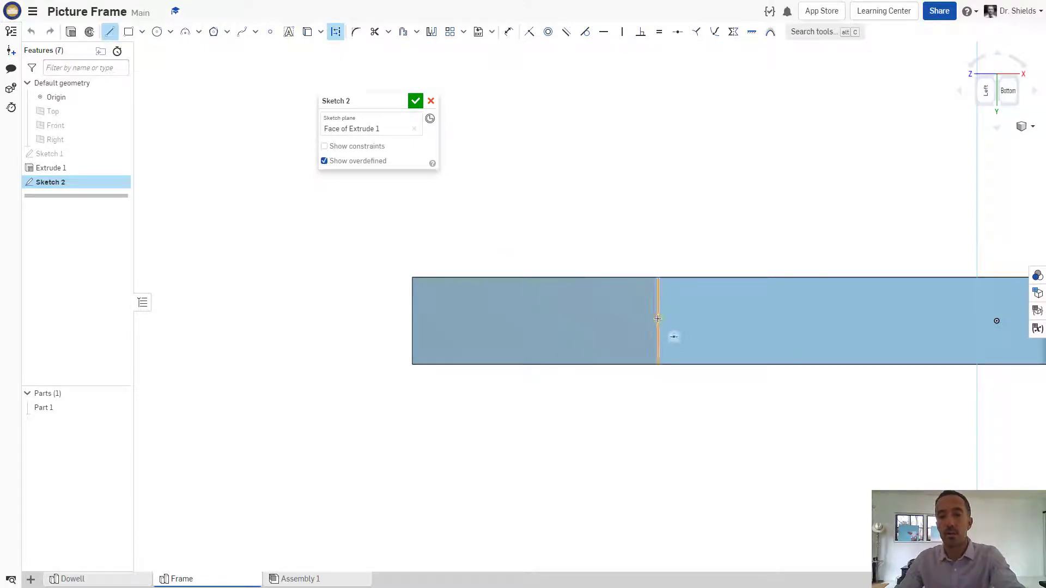
click(658, 321)
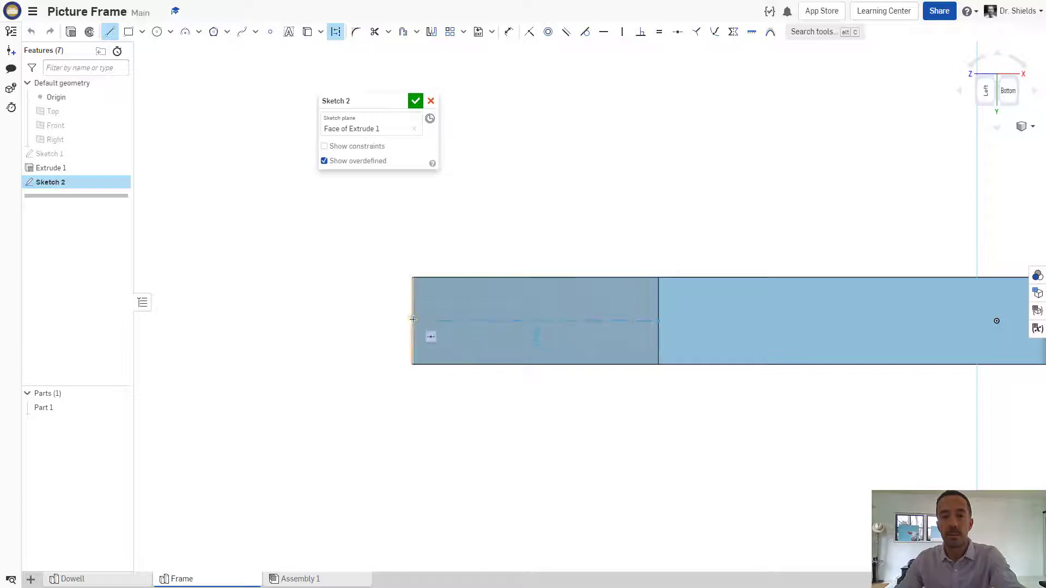
click(412, 319)
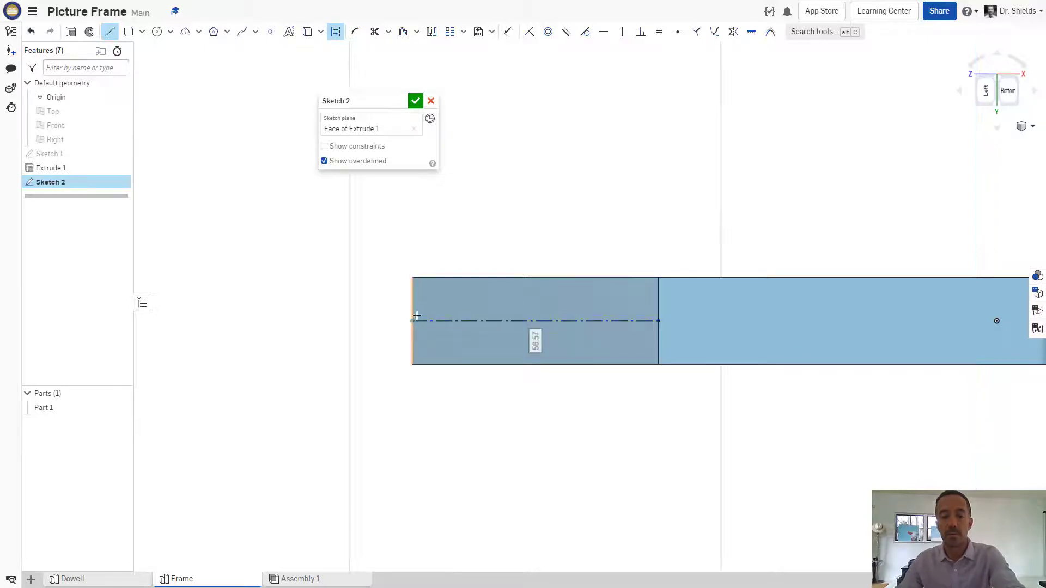
Step: Draw two separate circles centred on the construction line, the one nearer the inner edge about 4.7 mm in diameter
key(c)
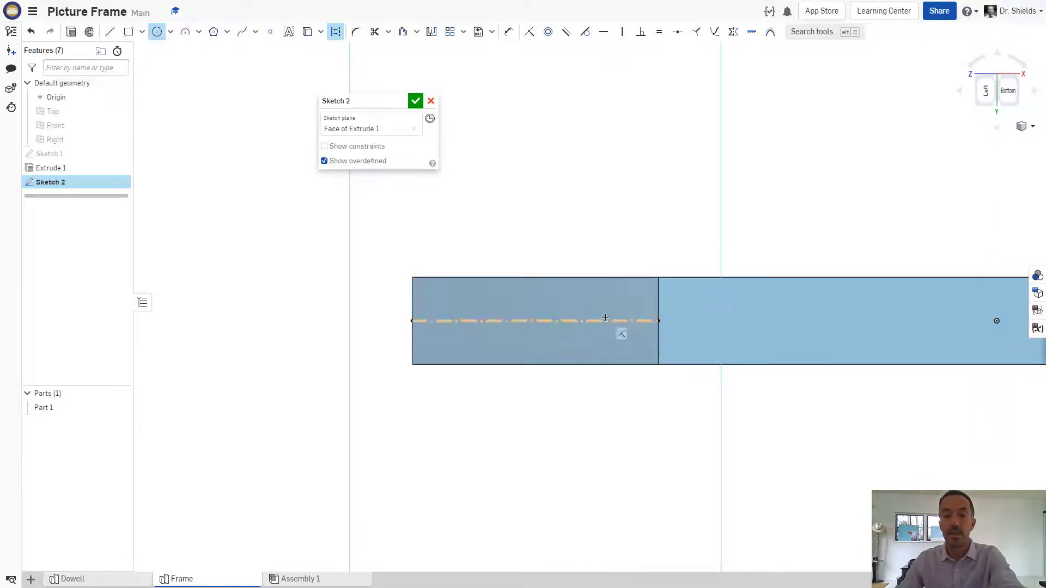
click(606, 321)
click(603, 332)
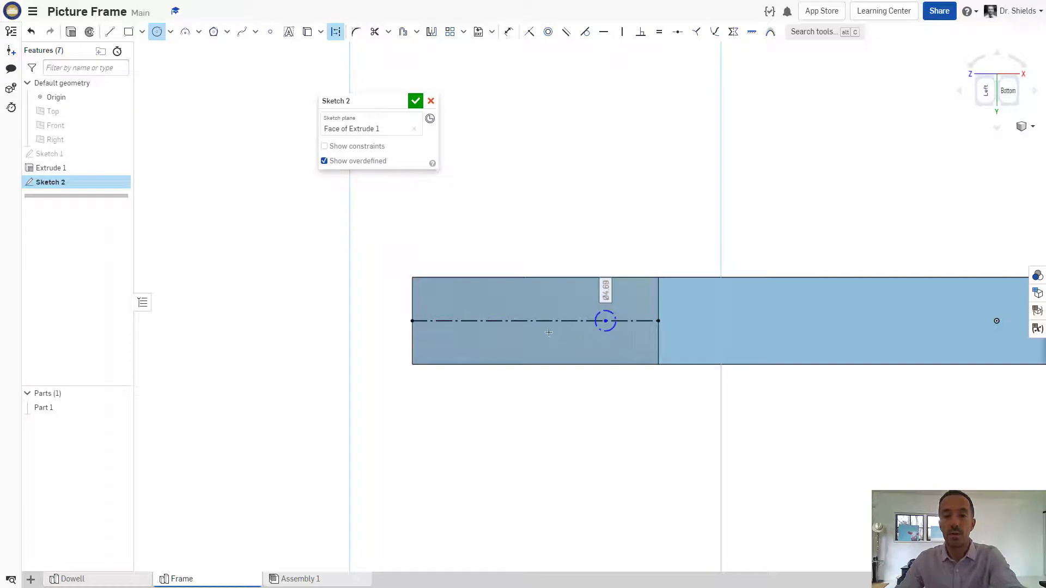
click(486, 320)
click(486, 332)
key(Escape)
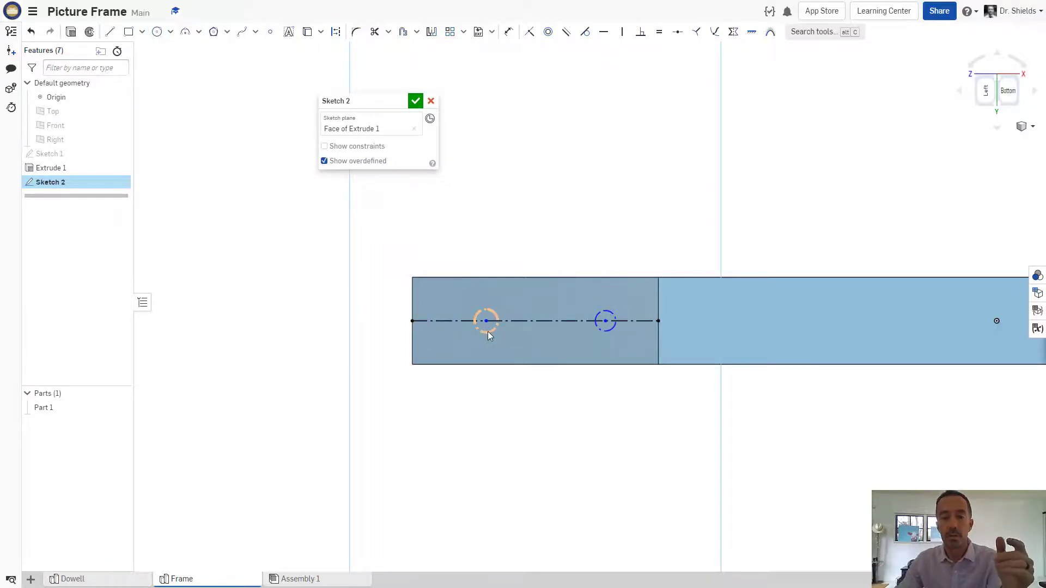
Step: Convert both circles from construction to regular sketch geometry
click(487, 332)
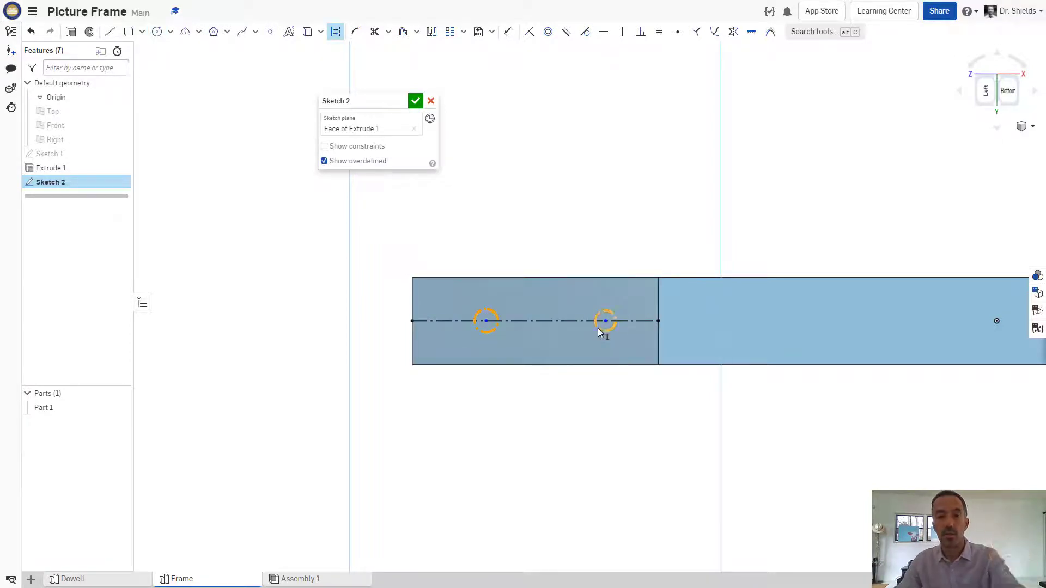
click(597, 331)
key(e)
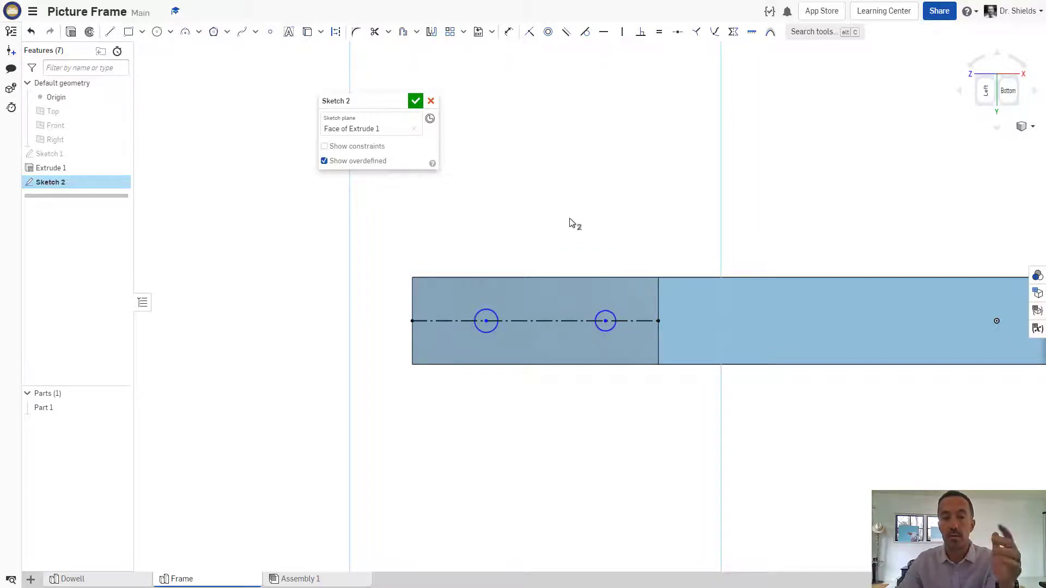
Step: Dimension the diameter of the circle nearer the end face's inner edge as 10 mm
key(d)
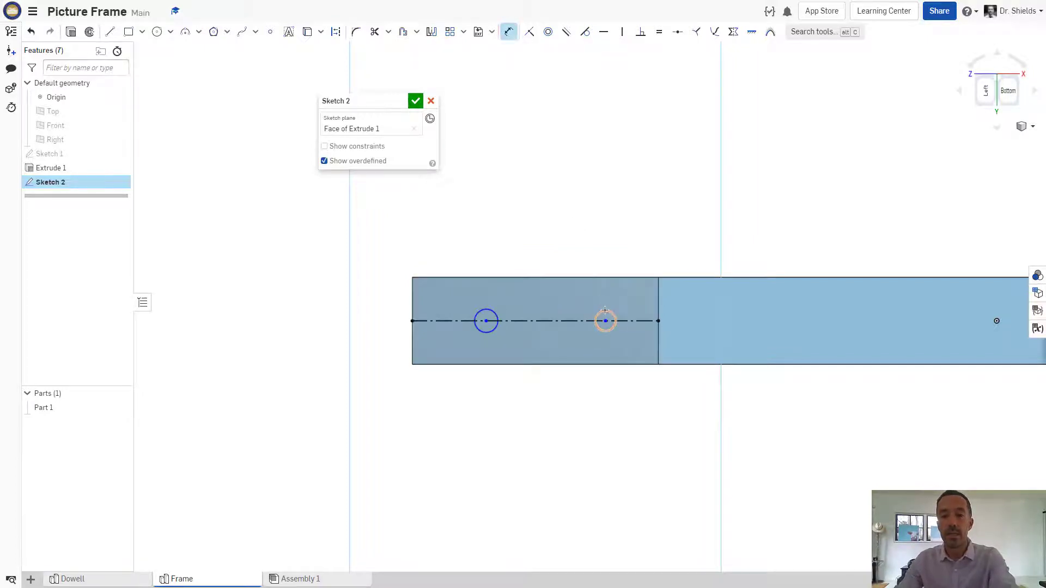
click(604, 312)
click(640, 251)
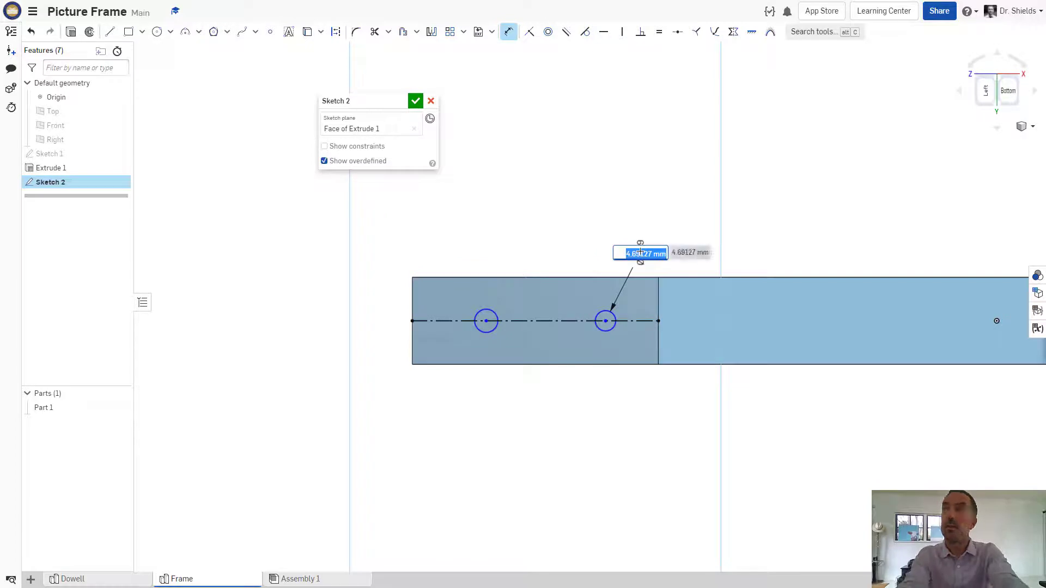
text(10)
key(Return)
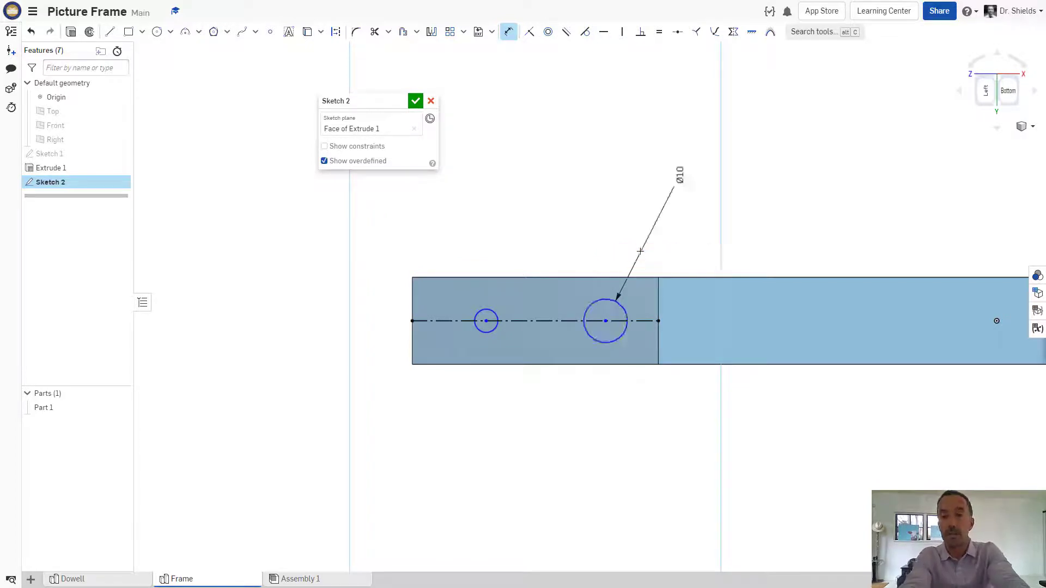
key(Escape)
Step: Apply an equal constraint between the two circles
click(594, 307)
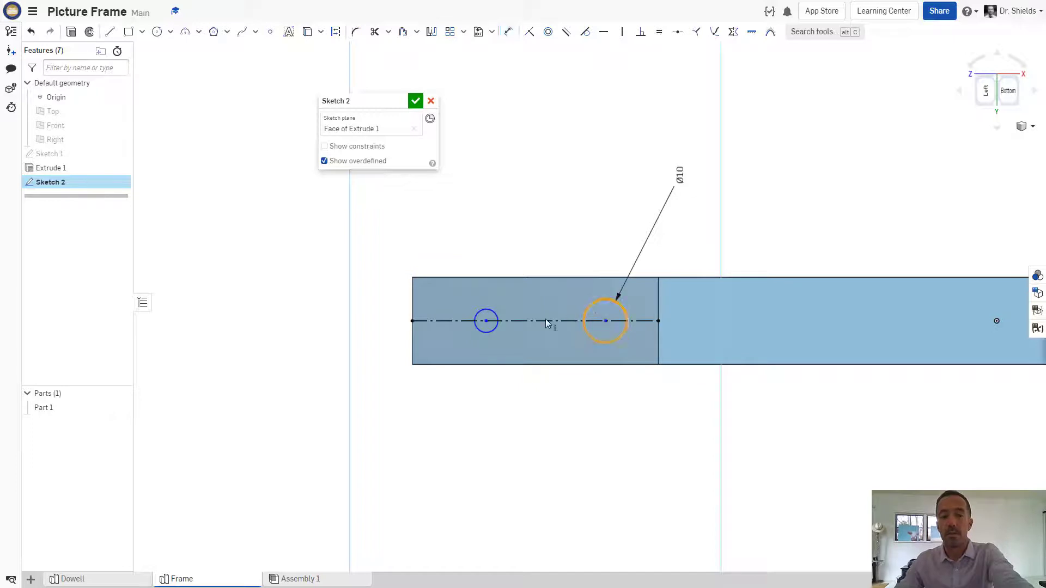
key(e)
click(486, 316)
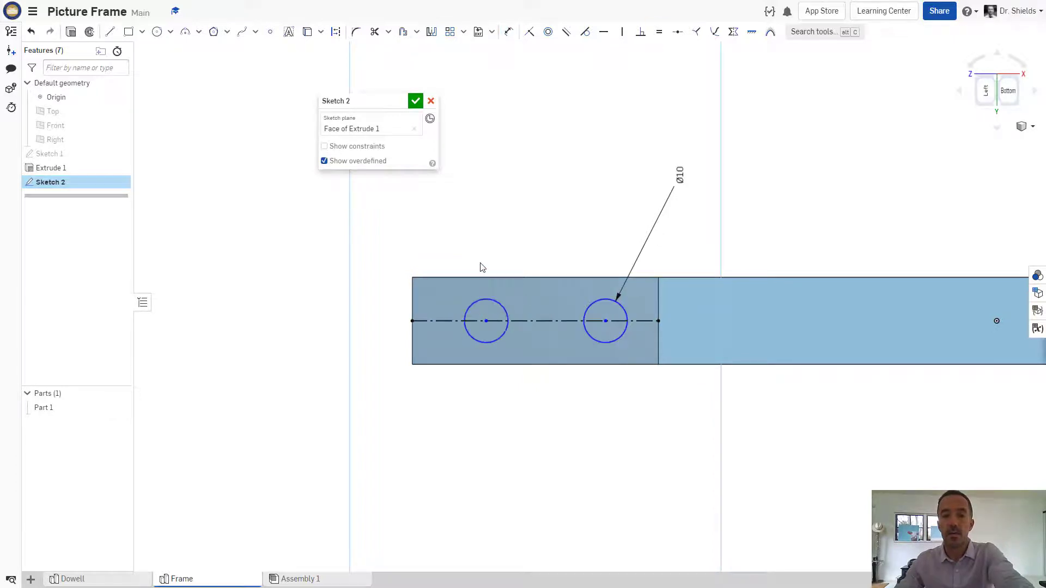
Step: Dimension the distance between the two circle centres as 25 mm
key(u)
click(486, 321)
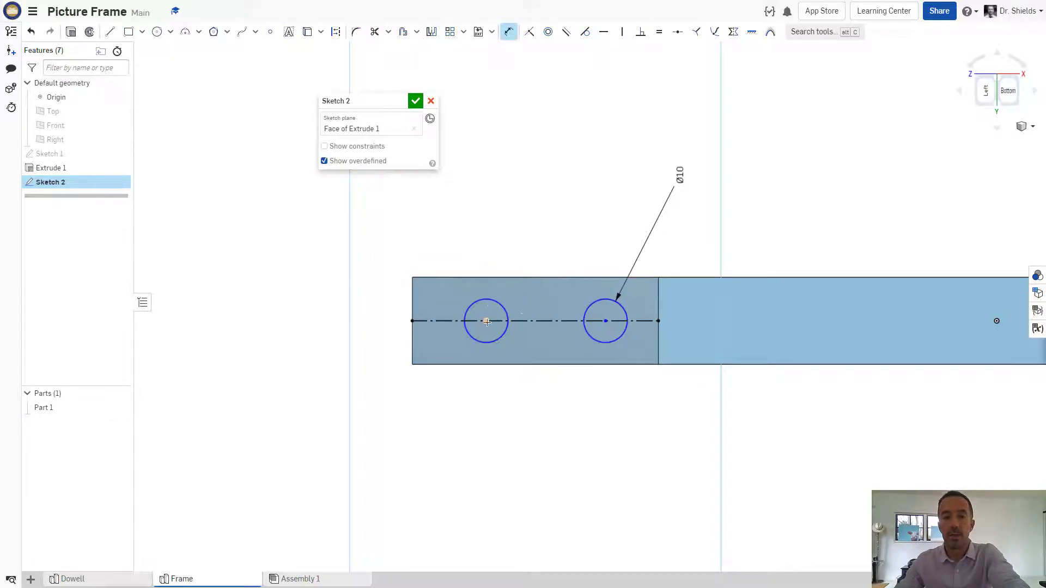
click(606, 320)
click(544, 393)
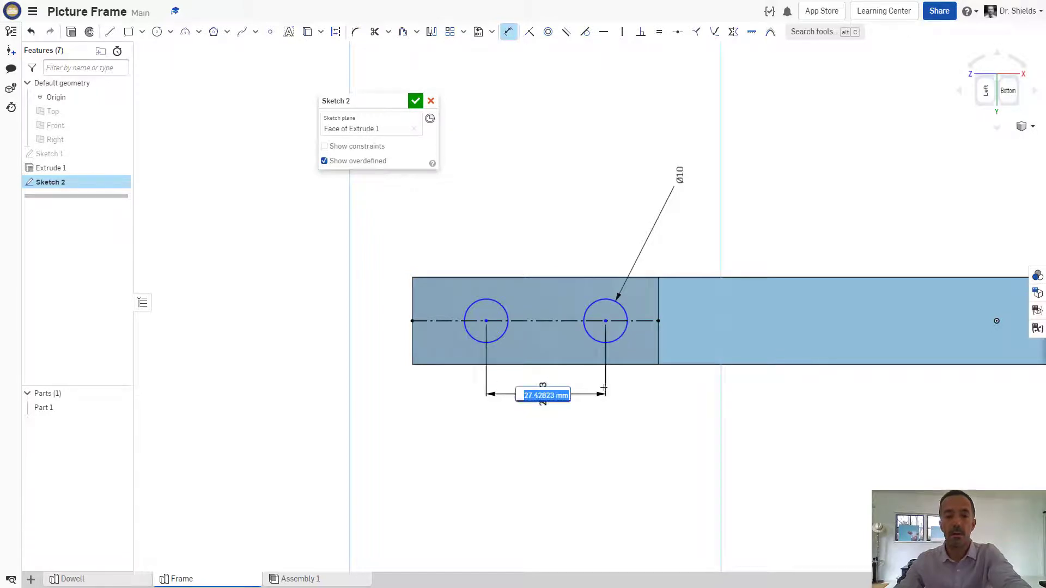
text(25)
key(Return)
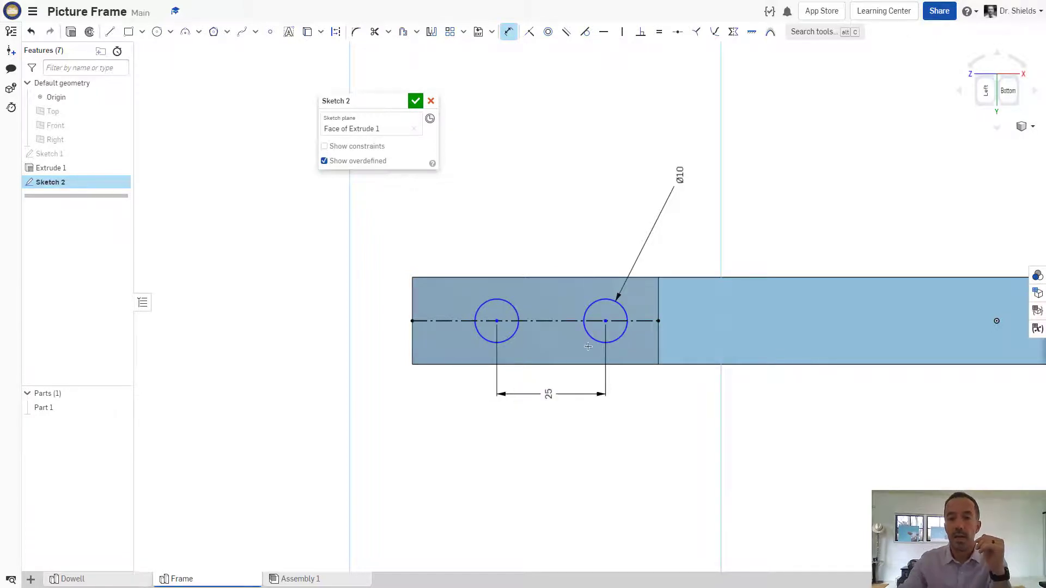
Step: Dimension the distance from the 10 mm circle's centre to the inner end of the construction line, accepting the proposed value
click(606, 321)
click(658, 321)
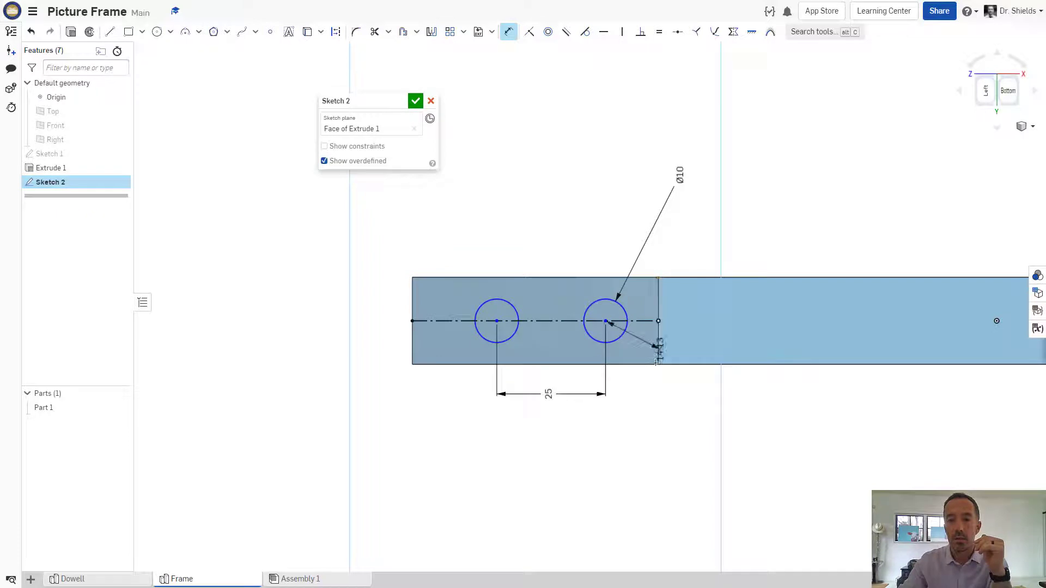
click(644, 386)
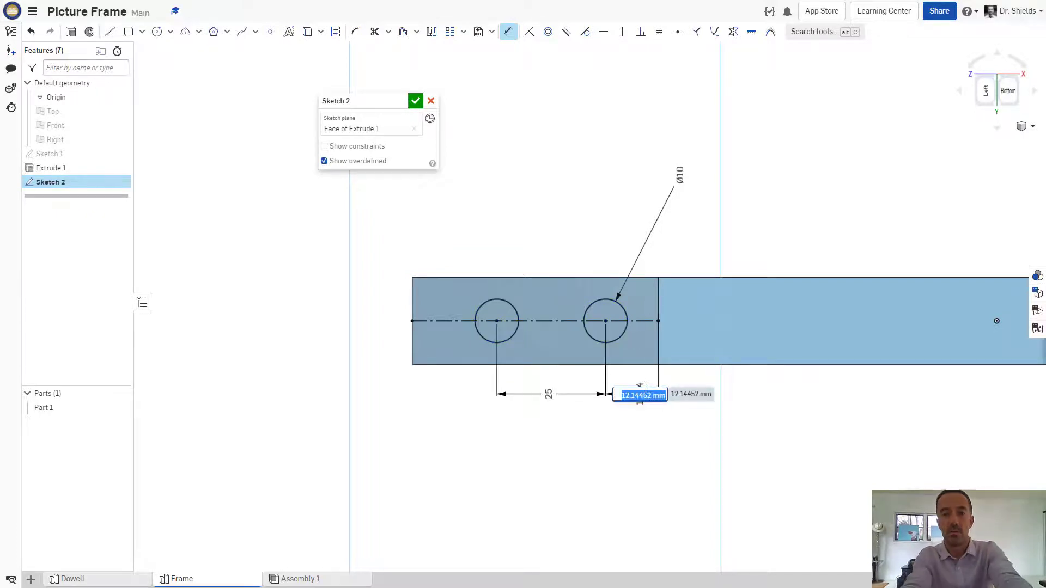
key(Return)
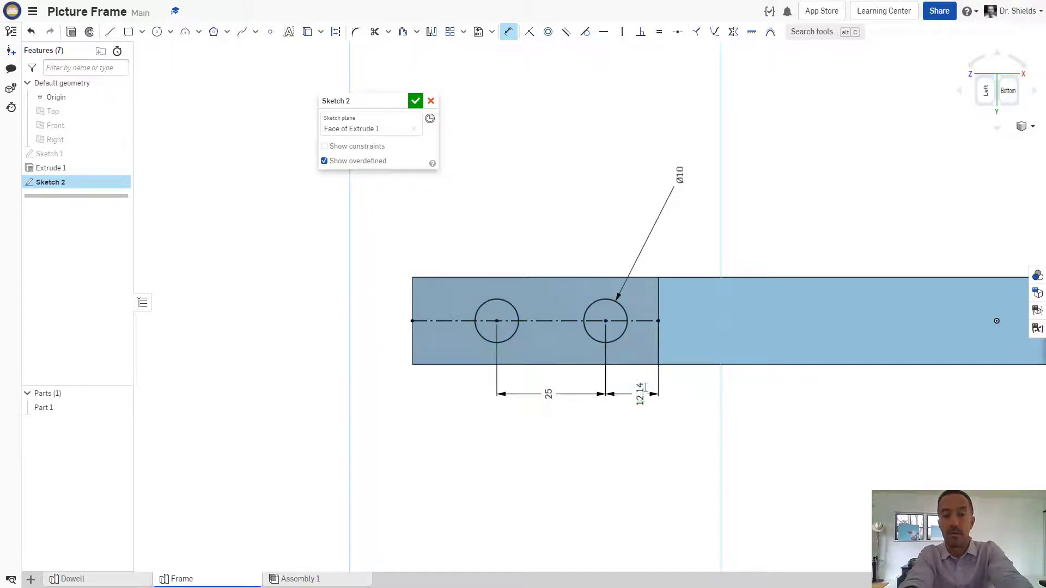
Step: Finish the hole sketch and cut both circles 12 mm deep into the frame piece's end with a Remove extrude
click(415, 101)
click(120, 33)
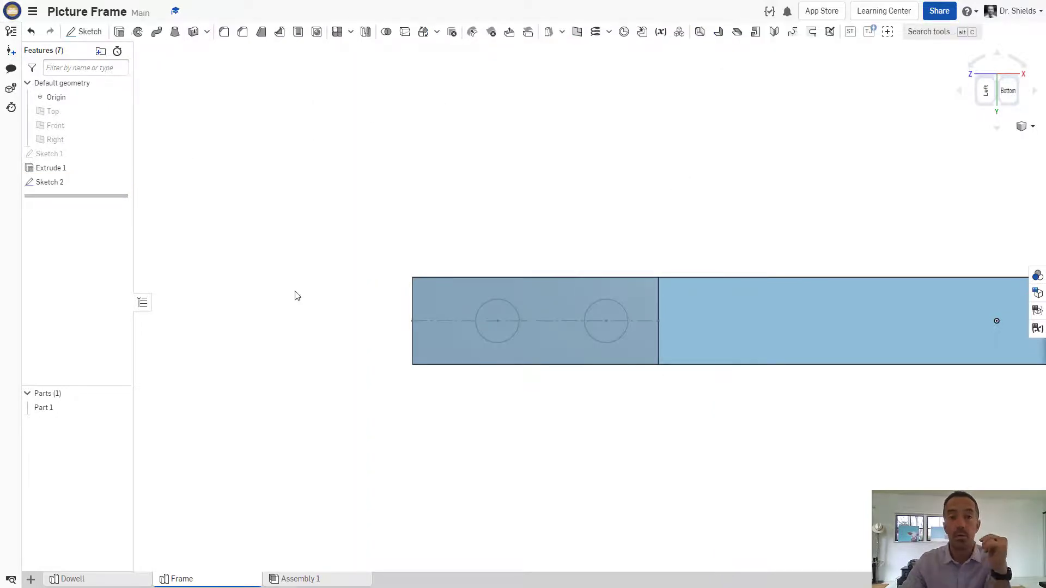
click(382, 131)
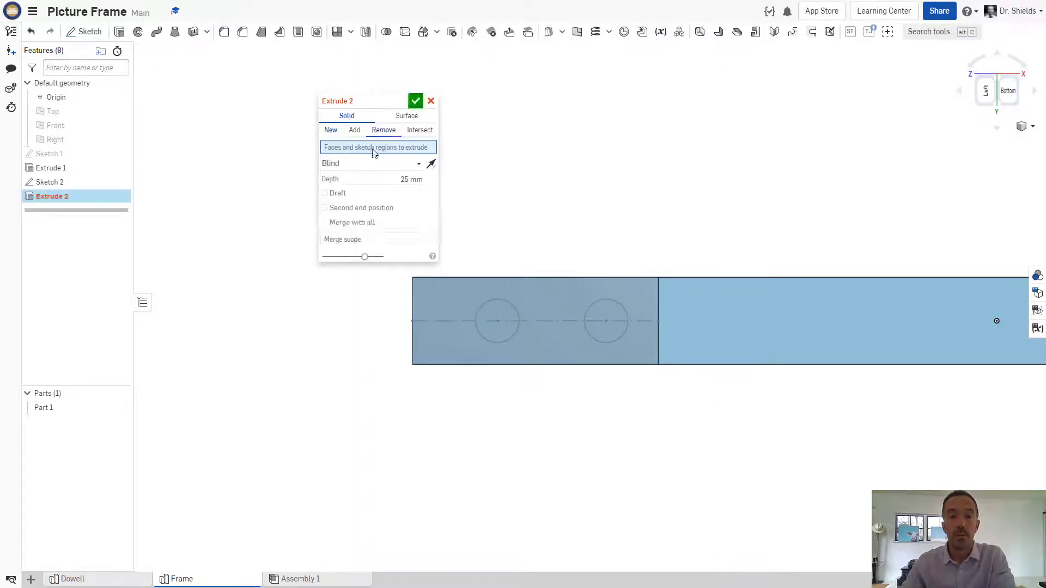
click(516, 317)
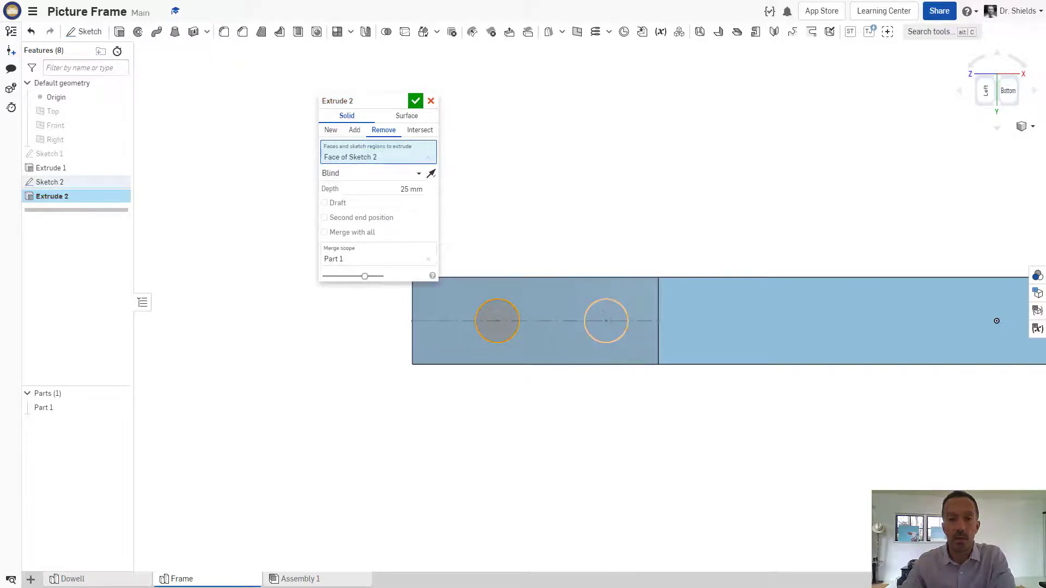
click(604, 317)
right_drag(535, 215, 536, 298)
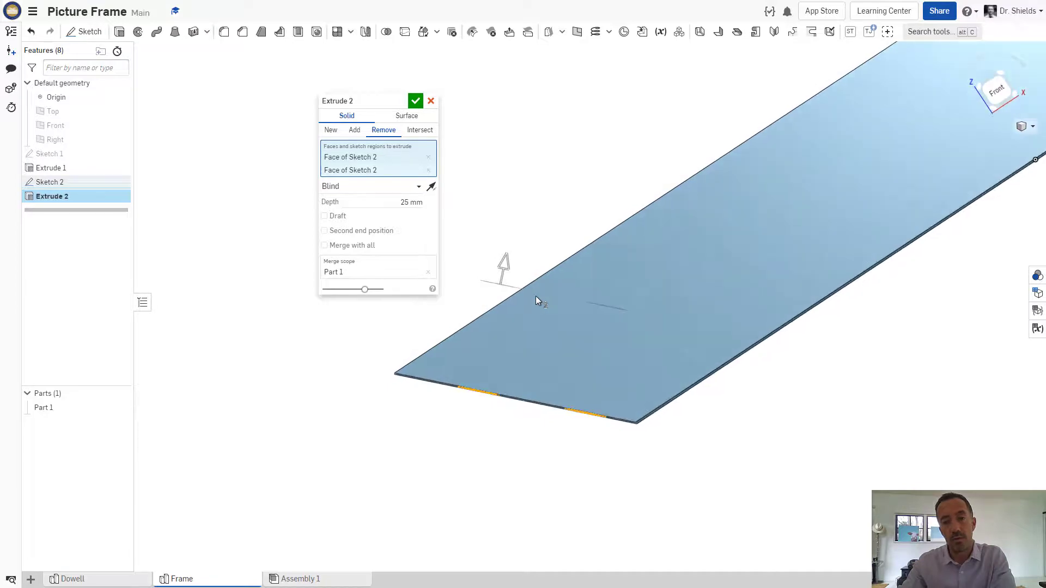
click(400, 202)
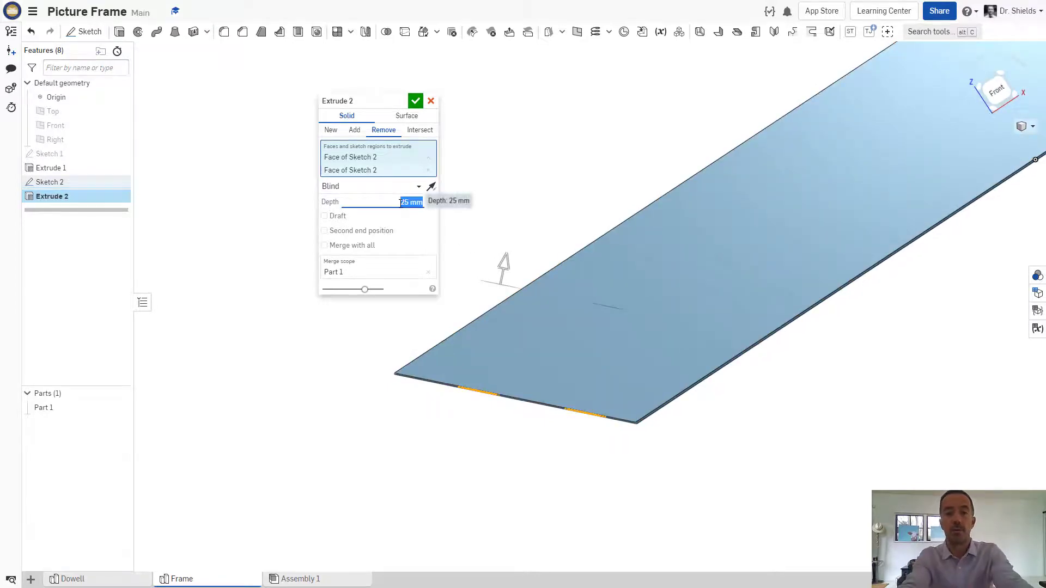
text(10)
key(Return)
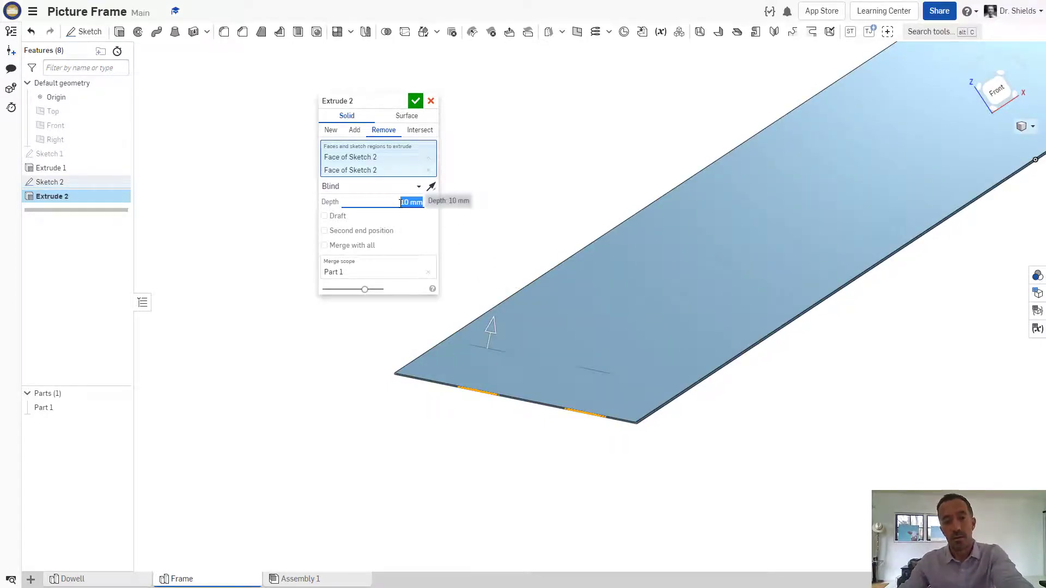
text(12)
key(Return)
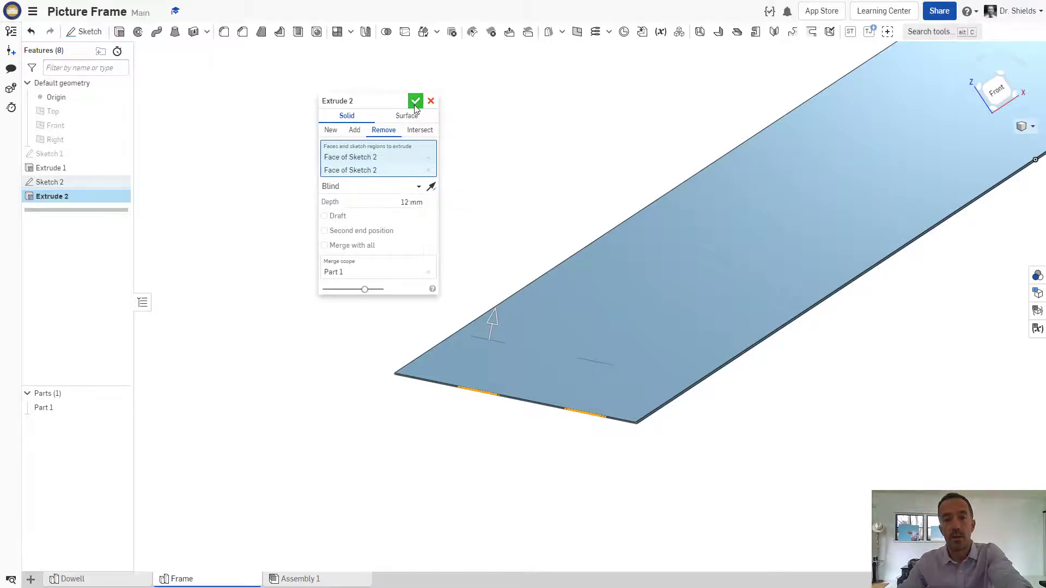
click(415, 102)
Step: Mirror the dowel-hole cut to the frame piece's opposite end as a Feature mirror about the Right plane
right_drag(406, 241, 461, 305)
scroll(460, 304, down, 1)
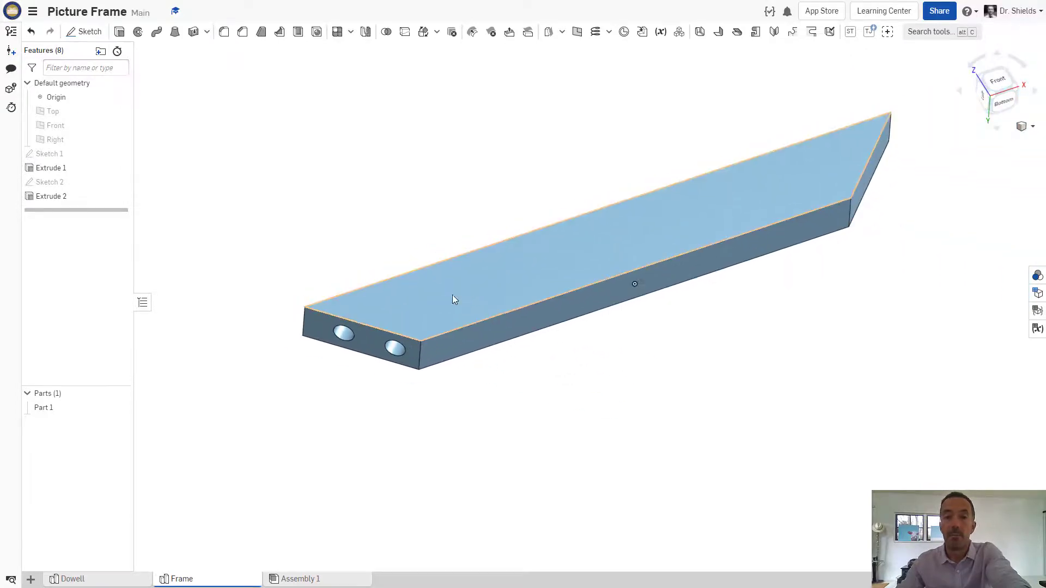
click(367, 32)
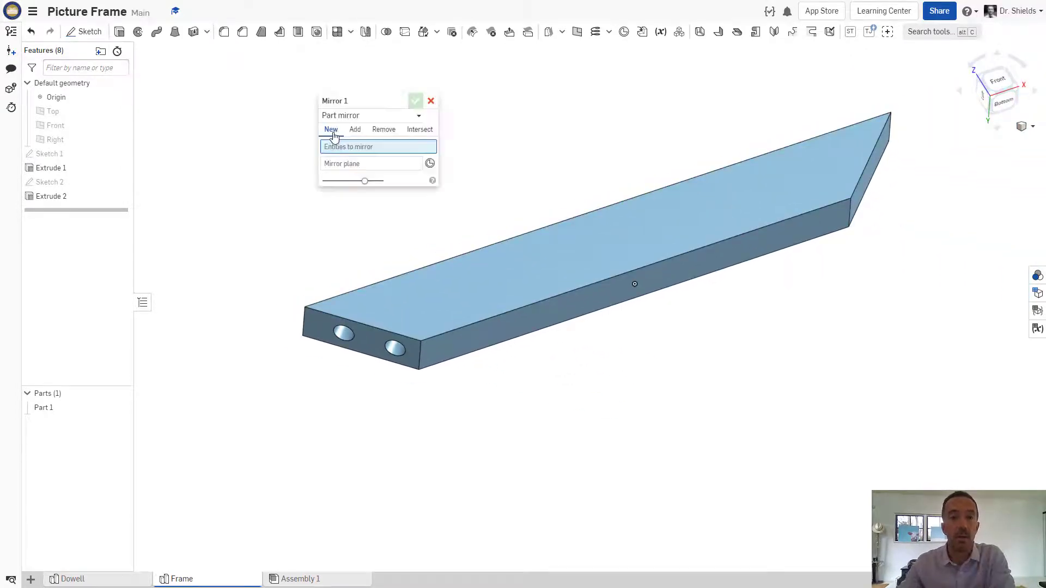
click(357, 117)
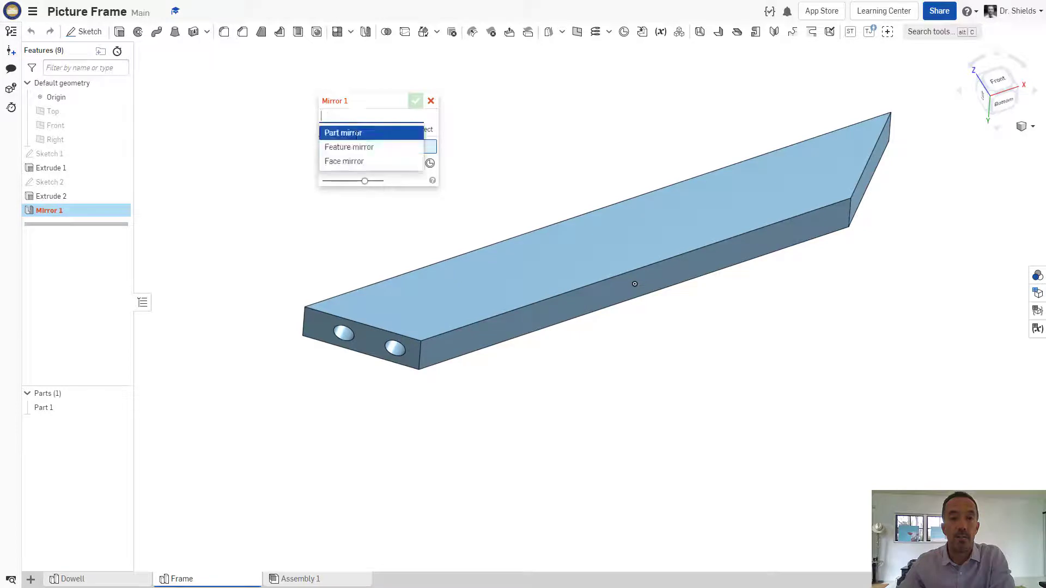
click(354, 146)
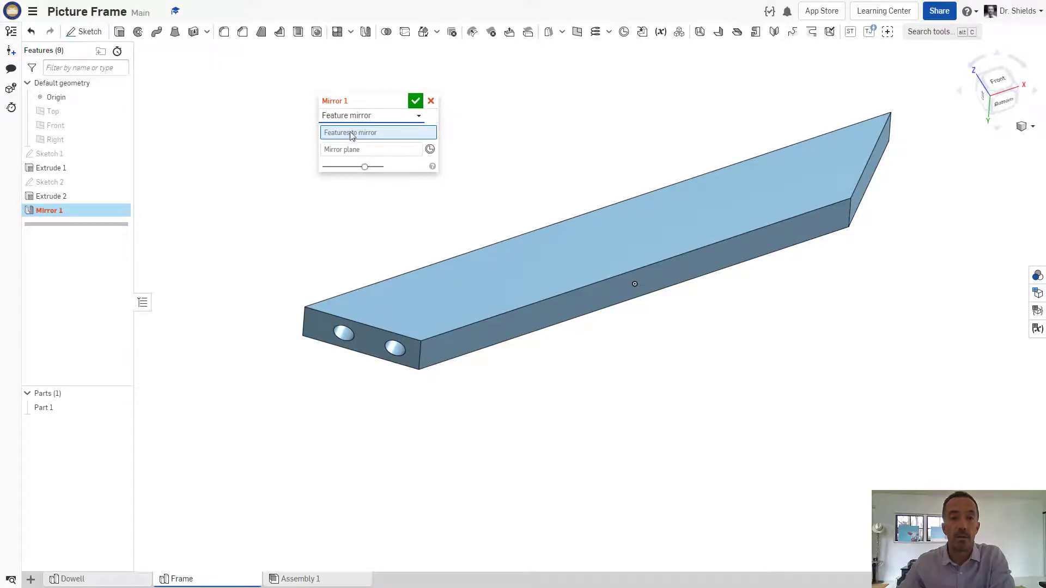
click(344, 337)
click(342, 160)
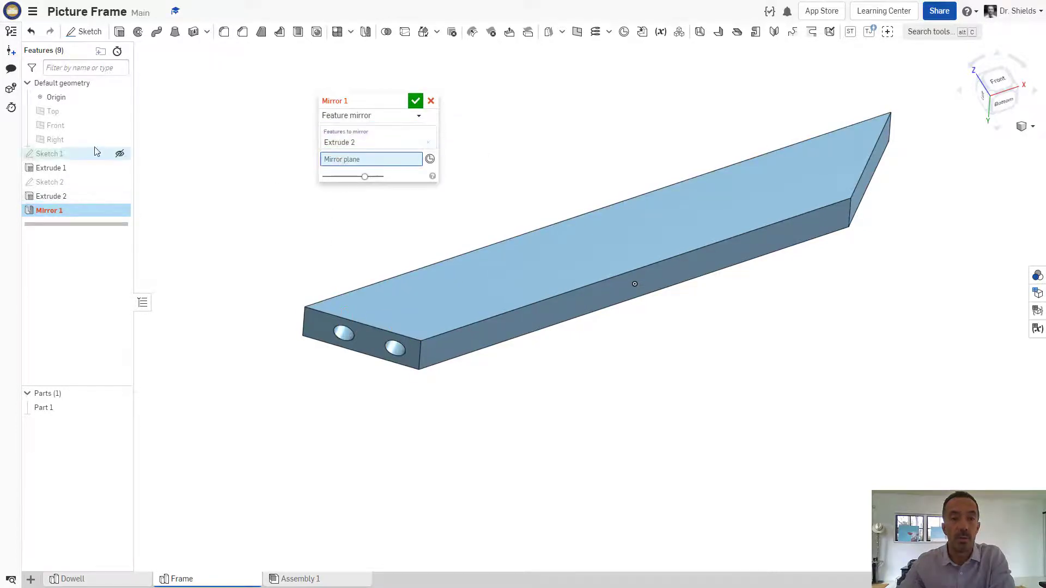
click(61, 134)
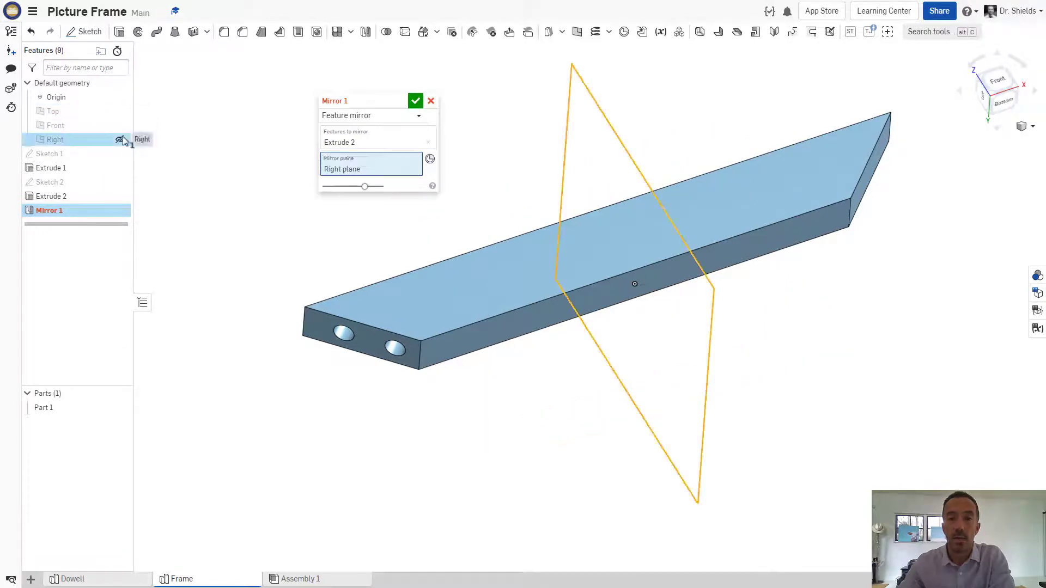
click(415, 101)
Step: Create a configuration for the Frame part studio and add Sketch 1's 300 mm length dimension as its configured parameter
right_drag(781, 263, 743, 283)
middle_drag(743, 284, 654, 327)
scroll(653, 327, down, 2)
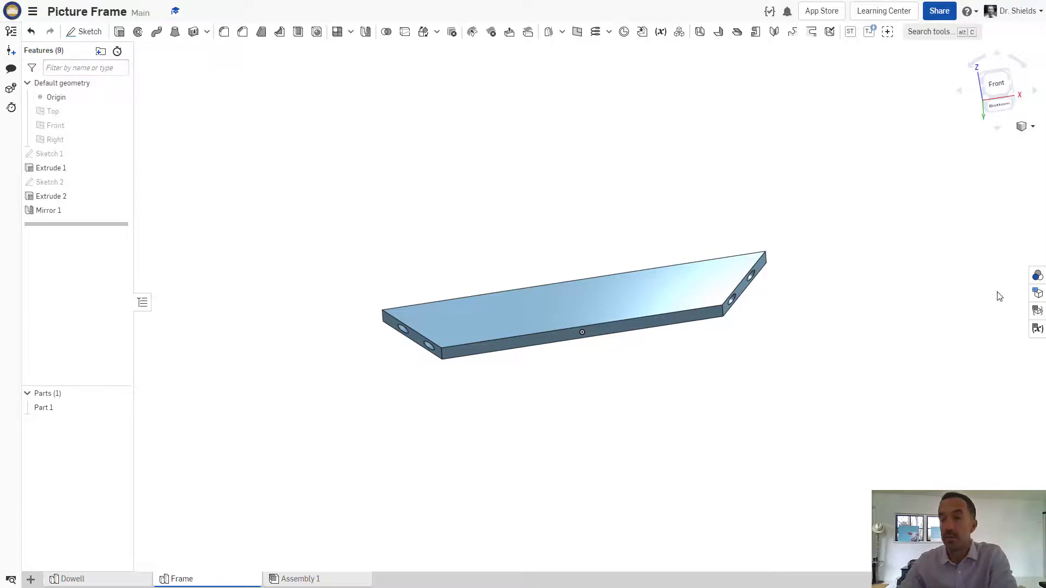
click(1038, 294)
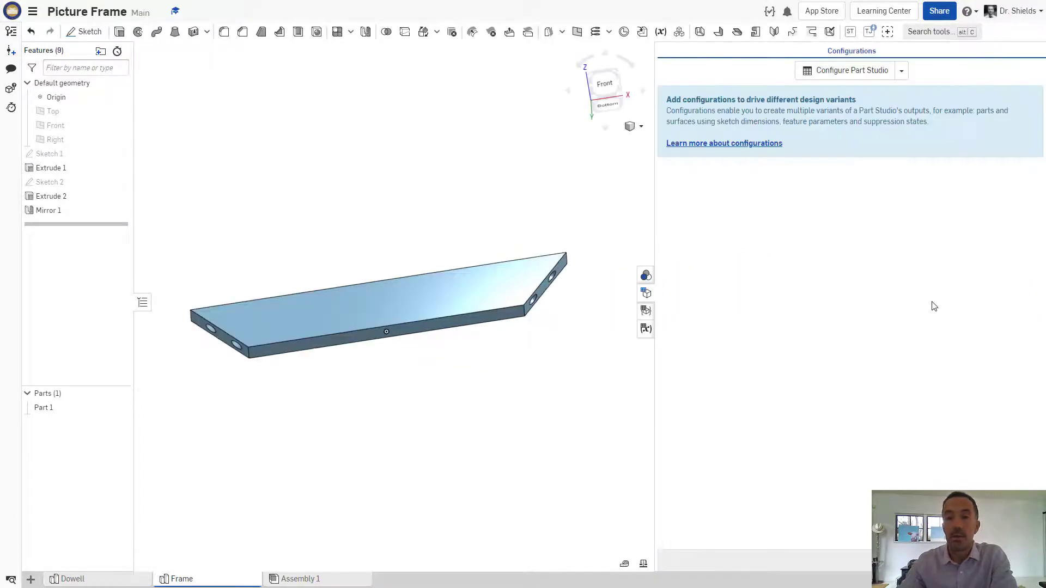
click(876, 81)
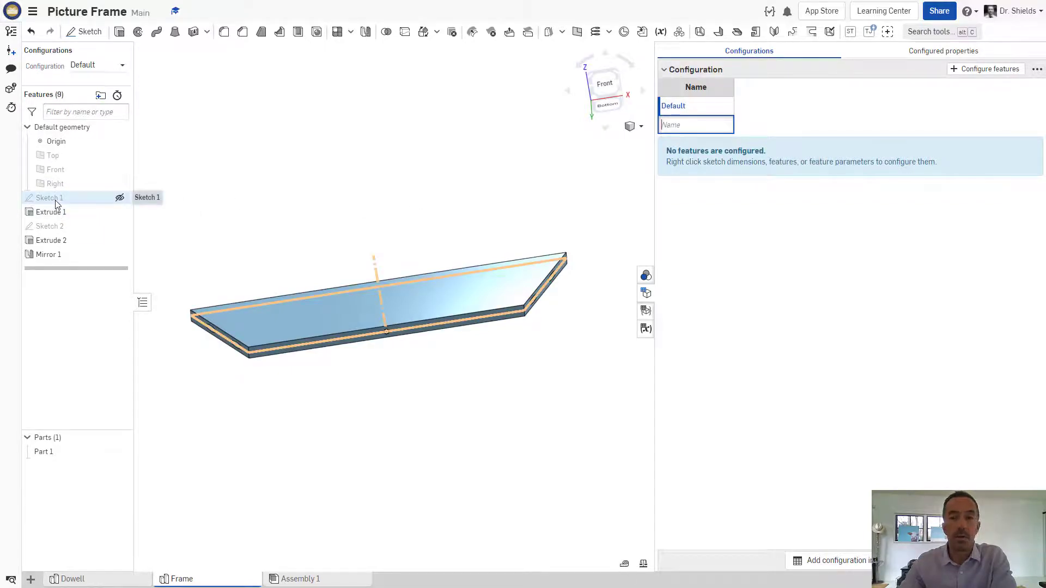
click(989, 69)
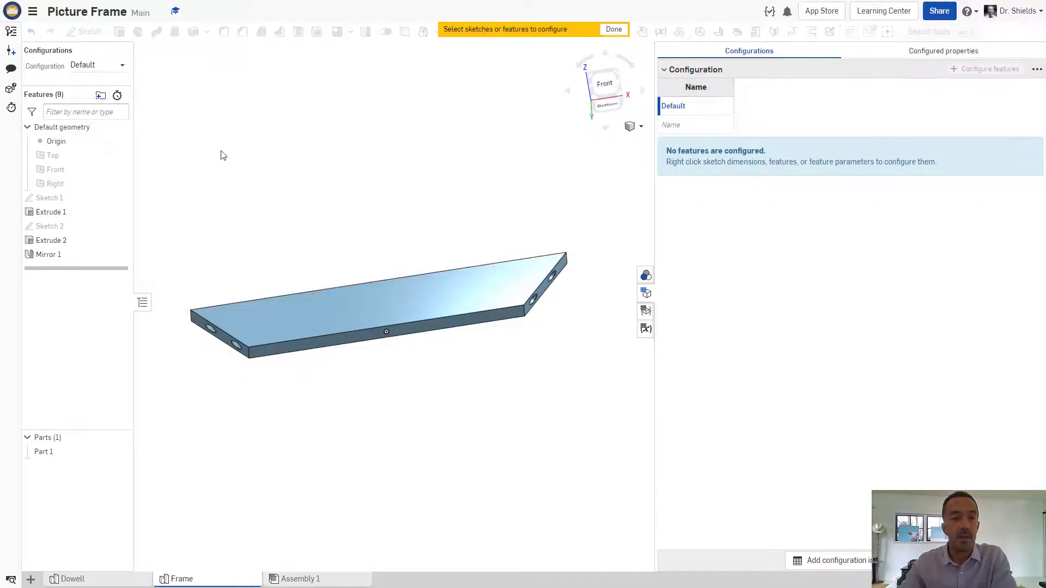
click(48, 198)
click(391, 244)
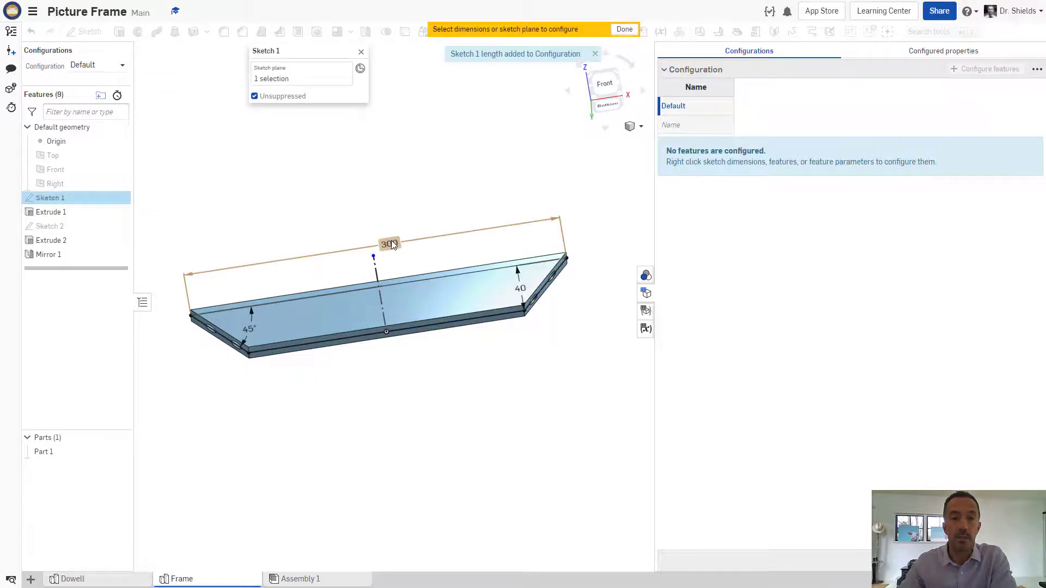
click(624, 29)
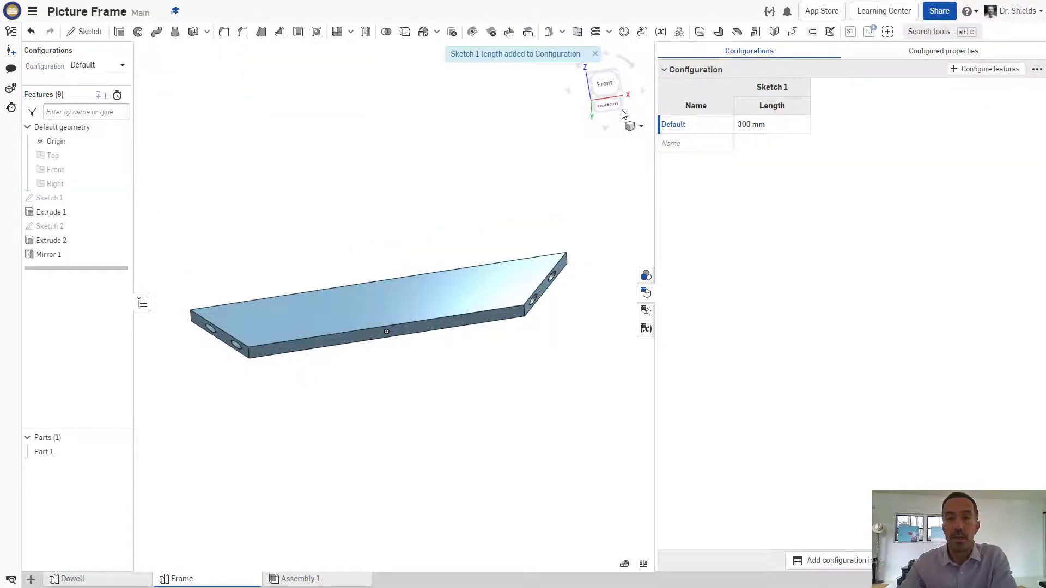
Step: Rename the Default configuration as Short and add a second configuration named Long
double_click(669, 130)
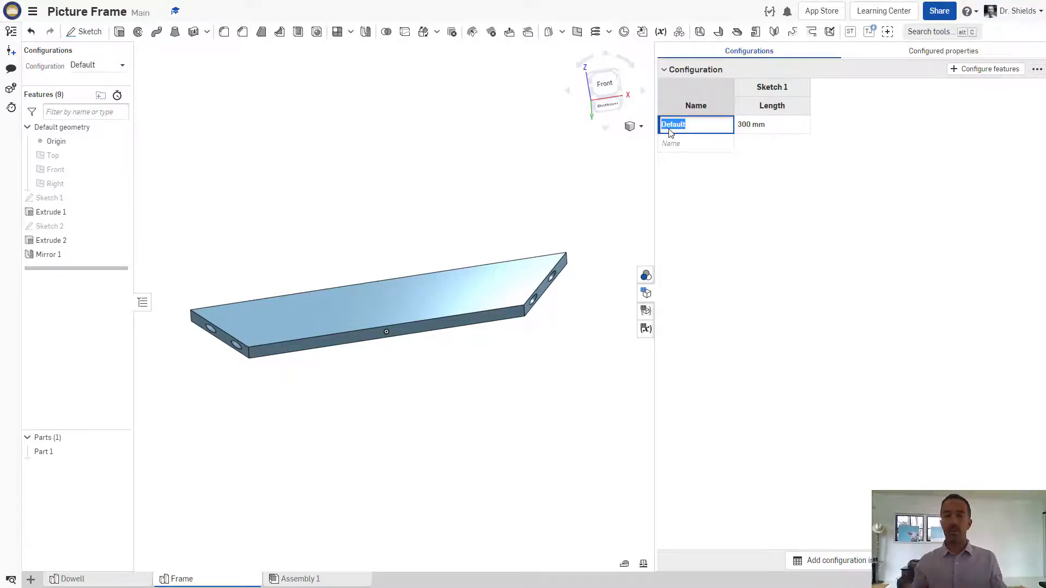
text(Short)
click(677, 145)
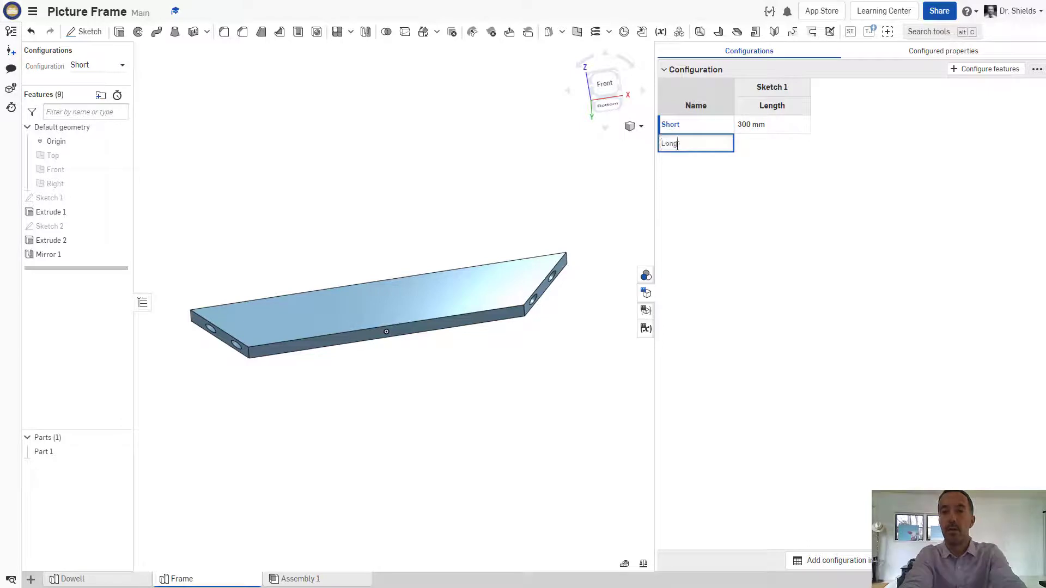
text(Long)
key(Return)
Step: Set the Long configuration's length to 500 mm
click(753, 150)
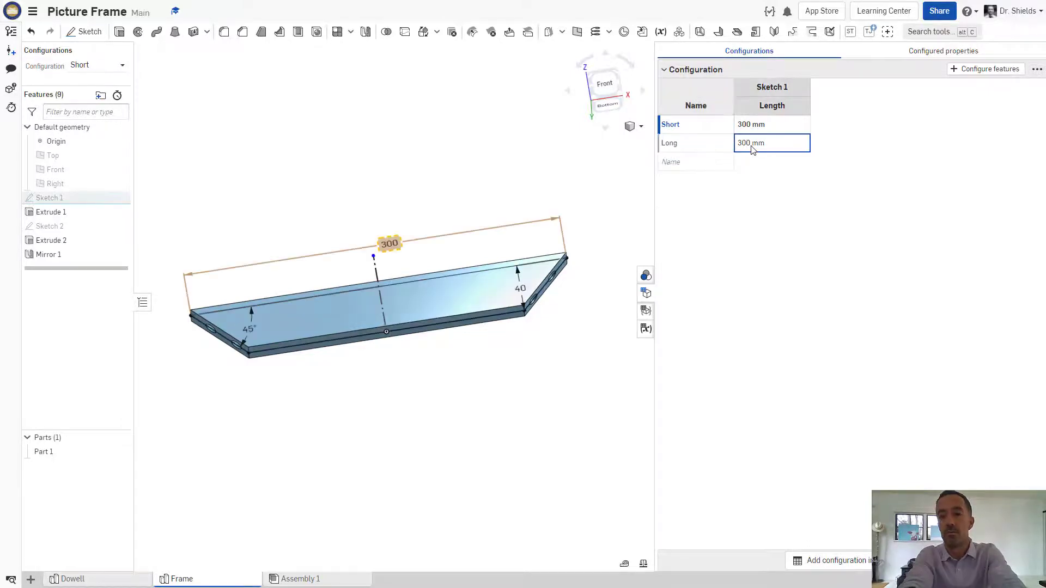
click(753, 150)
text(500)
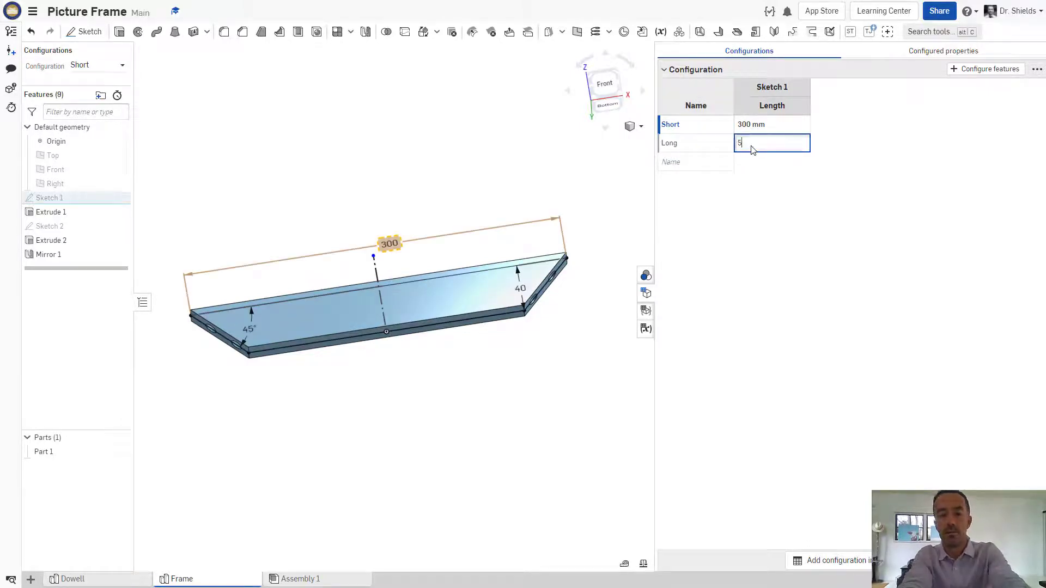
key(Return)
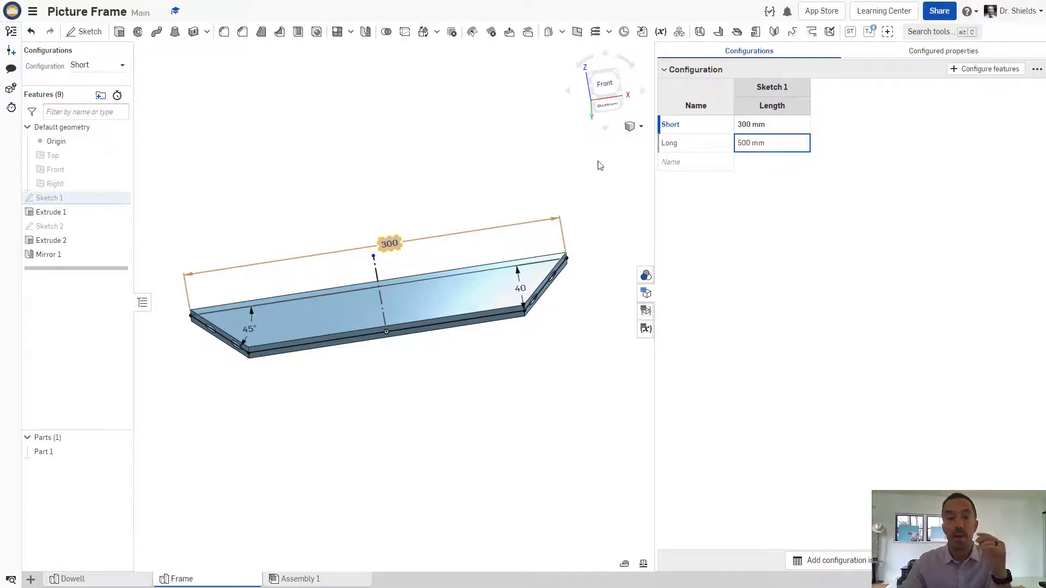
Step: Open Assembly 1 and insert one Frame part in its Short configuration
scroll(480, 226, down, 2)
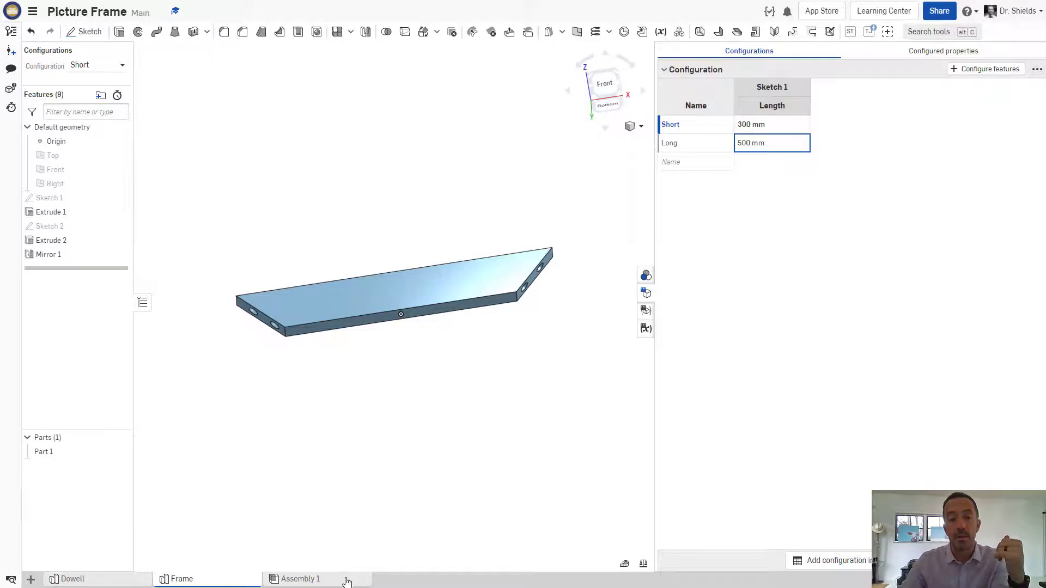
mouse_move(347, 582)
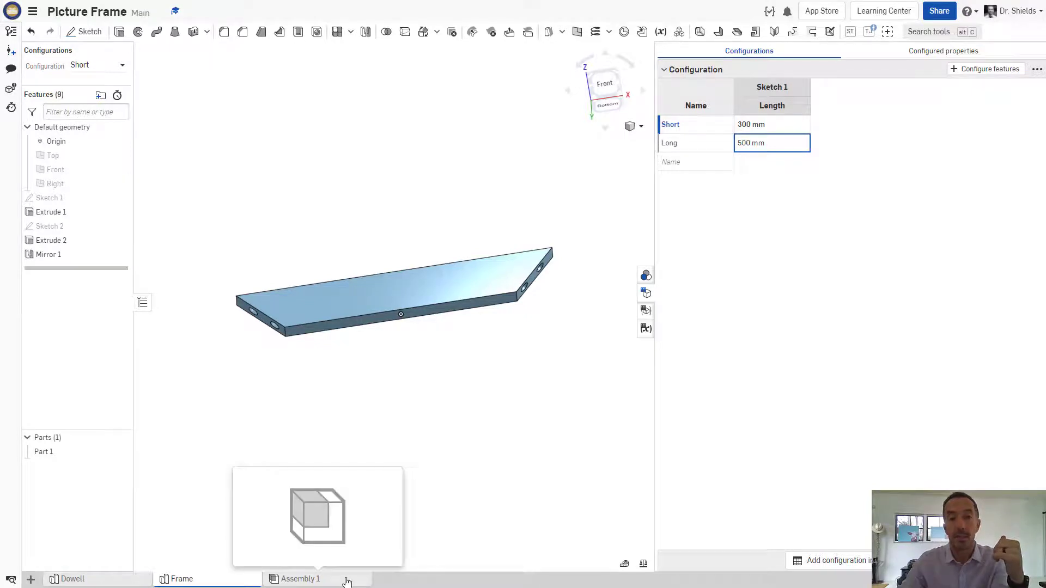
click(346, 579)
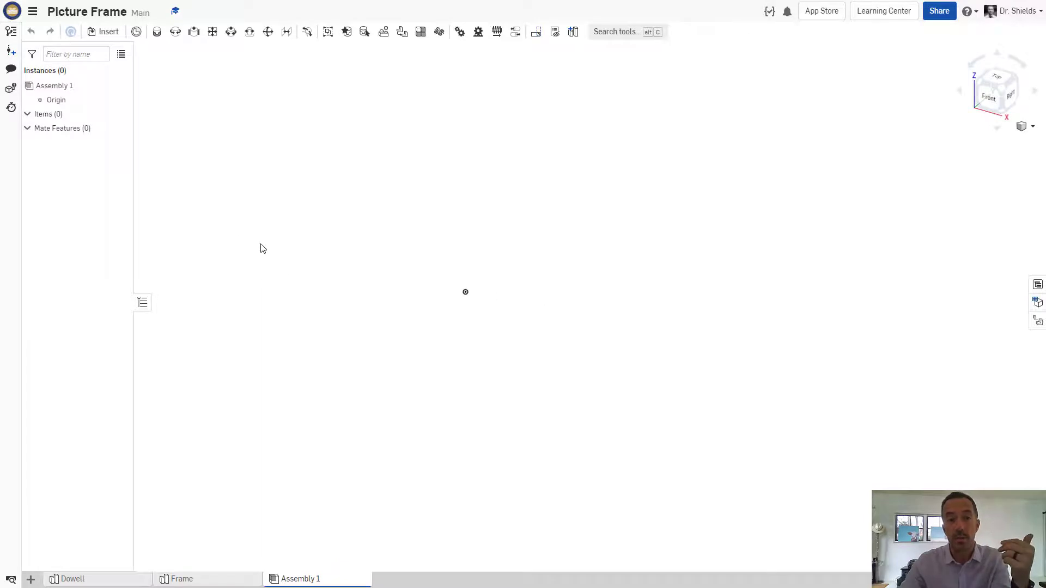
click(104, 32)
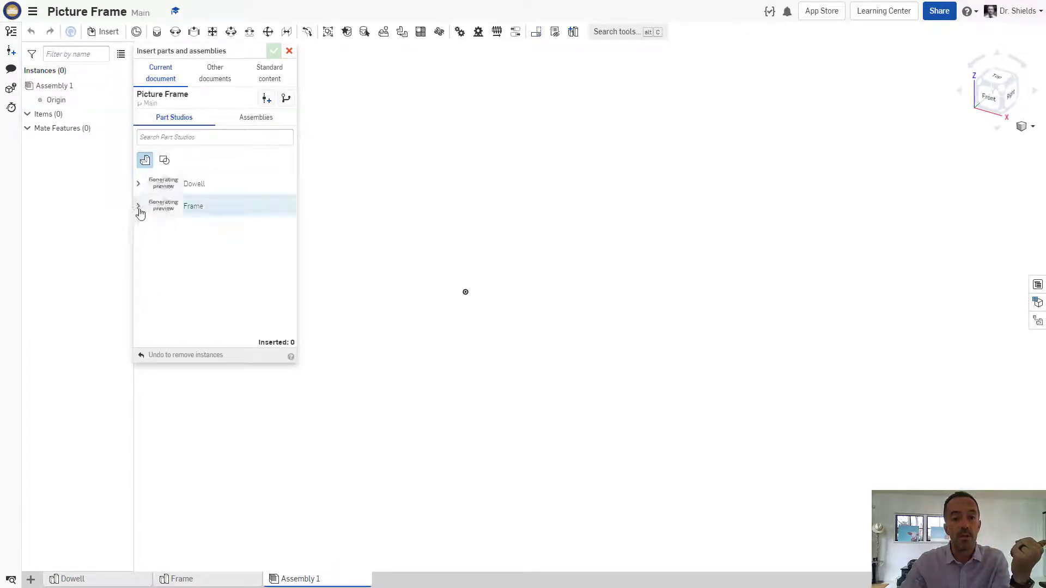
click(139, 208)
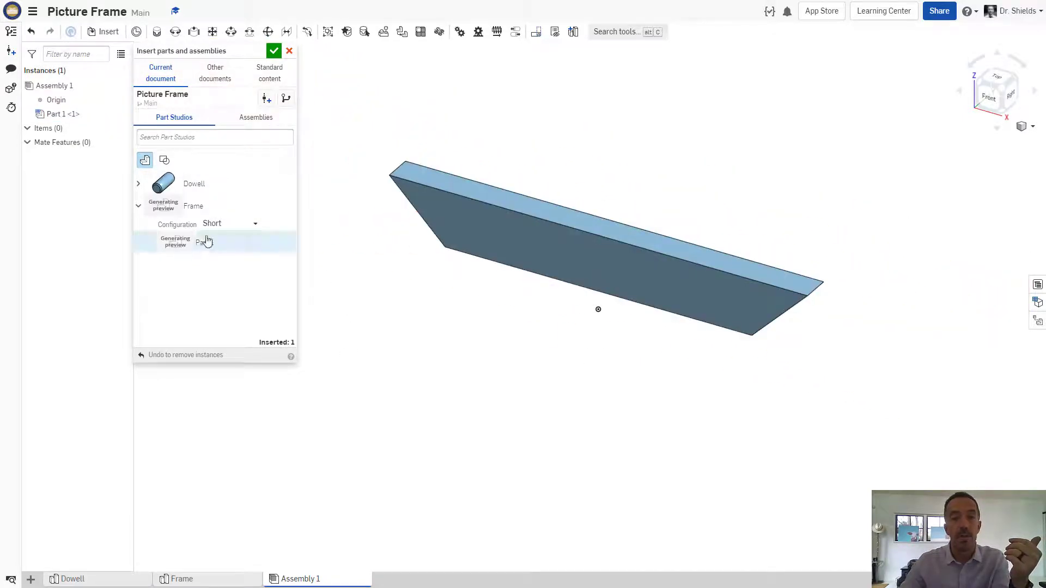
Step: Insert a Frame part in its Long configuration in front of the short piece and finish inserting
click(217, 223)
click(213, 252)
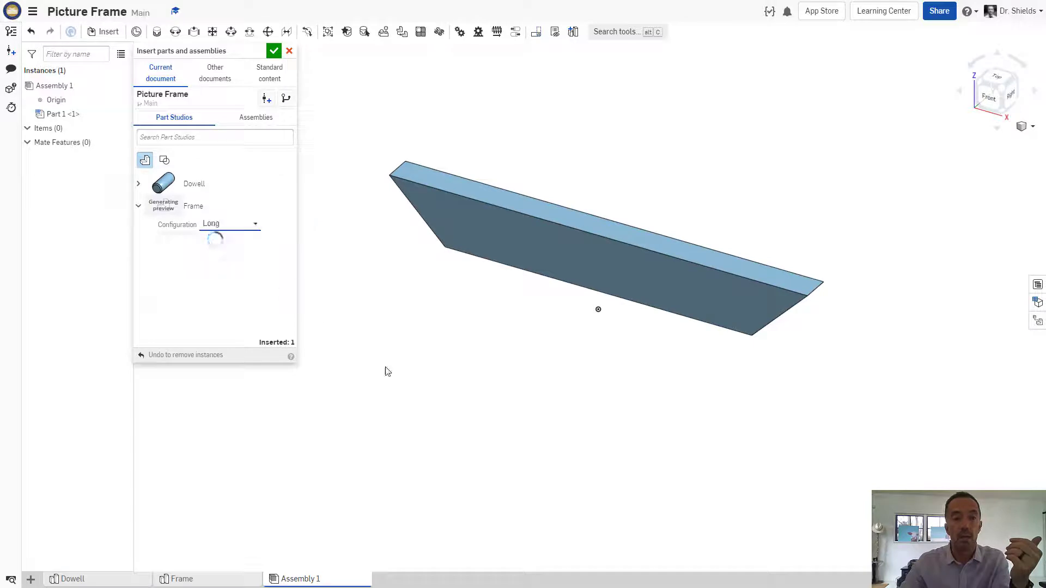
click(219, 250)
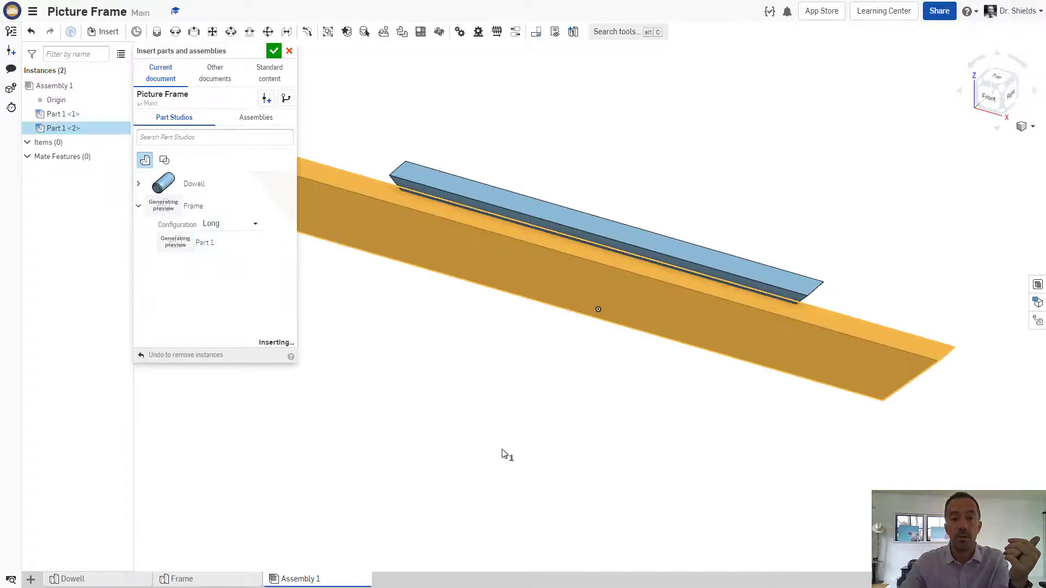
click(496, 463)
click(273, 52)
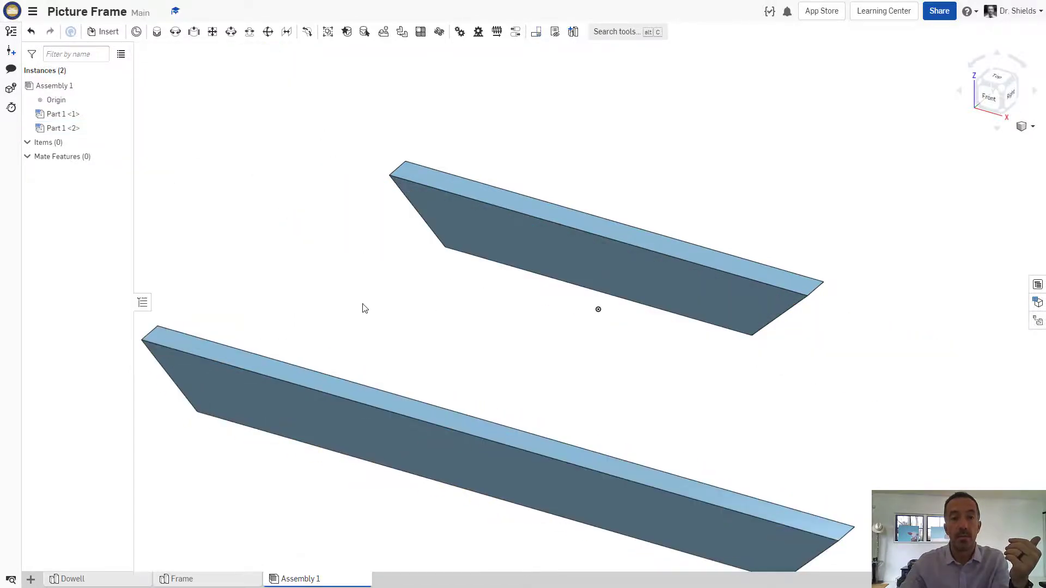
Step: Copy the long and short frame pieces together and paste the pair so the assembly holds two of each
scroll(362, 306, down, 3)
middle_drag(362, 306, 365, 276)
click(350, 339)
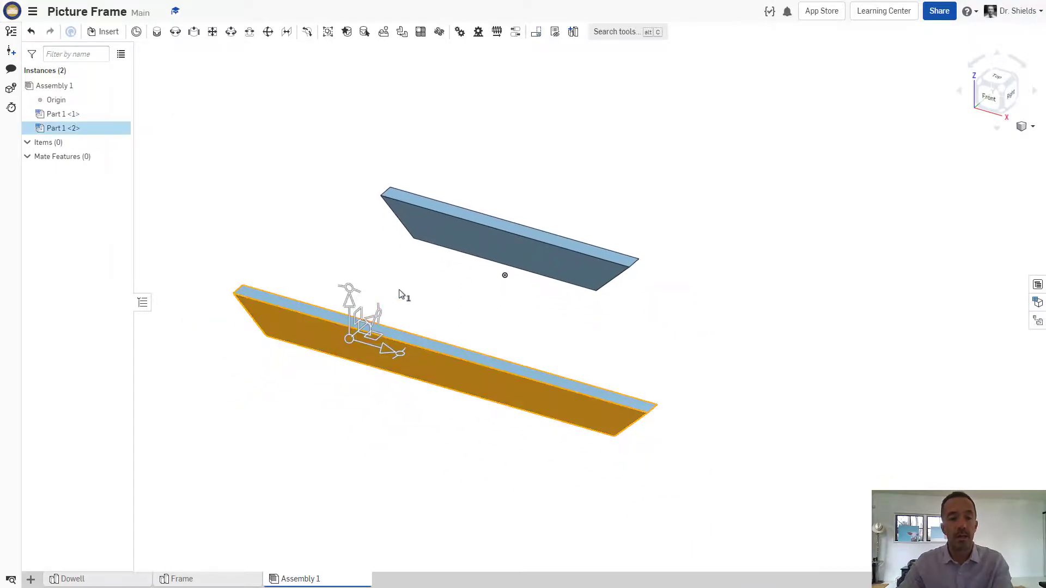
click(475, 236)
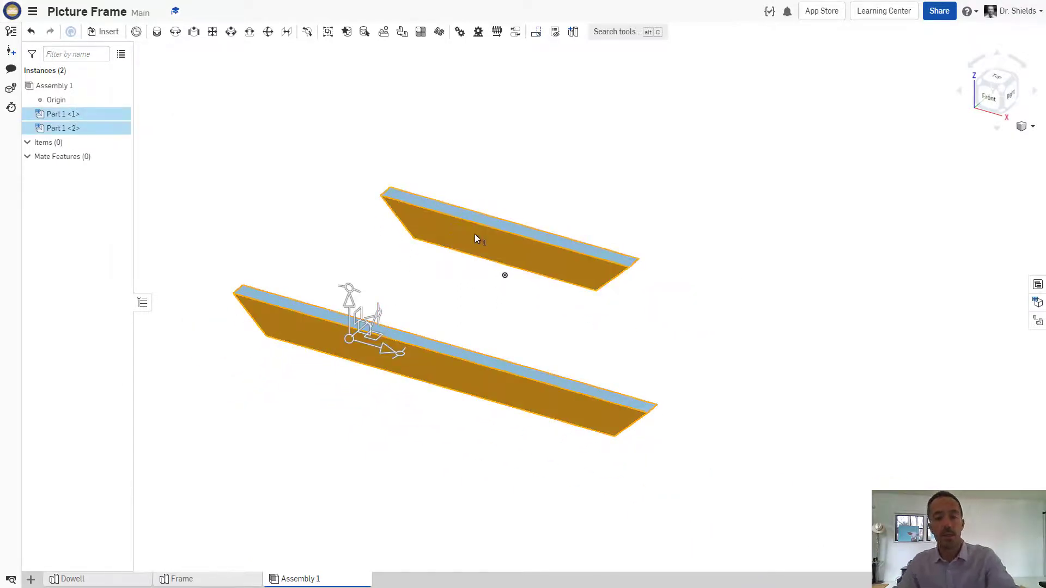
key(ctrl+c)
key(ctrl+v)
click(297, 164)
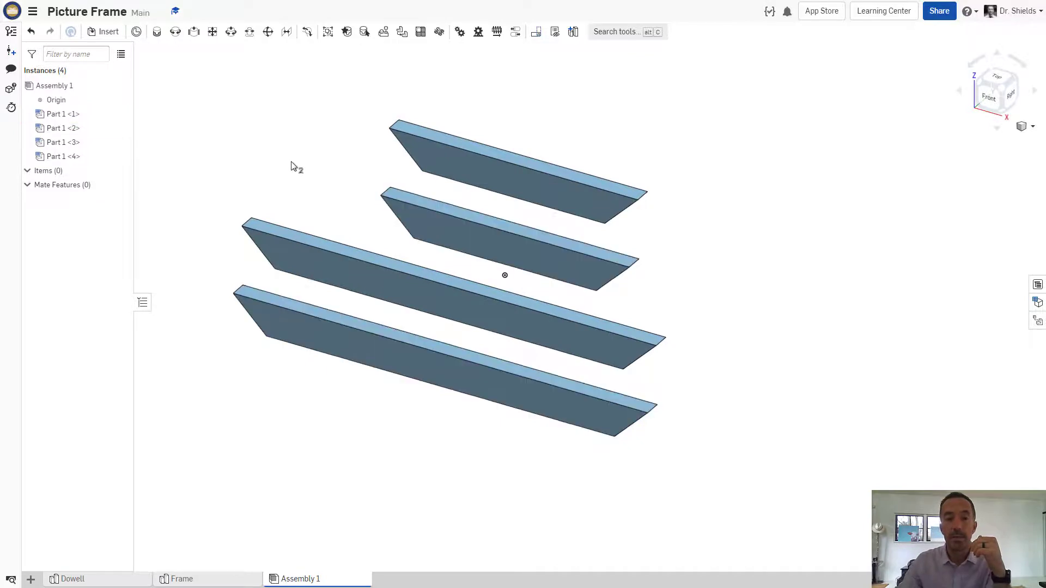
Step: Insert one Dowell part in its 25mm, 10mm Diam, Chmafer configuration beside the uppermost short frame piece and finish inserting
mouse_move(304, 143)
right_down()
mouse_move(309, 107)
mouse_move(296, 131)
mouse_move(306, 146)
right_up()
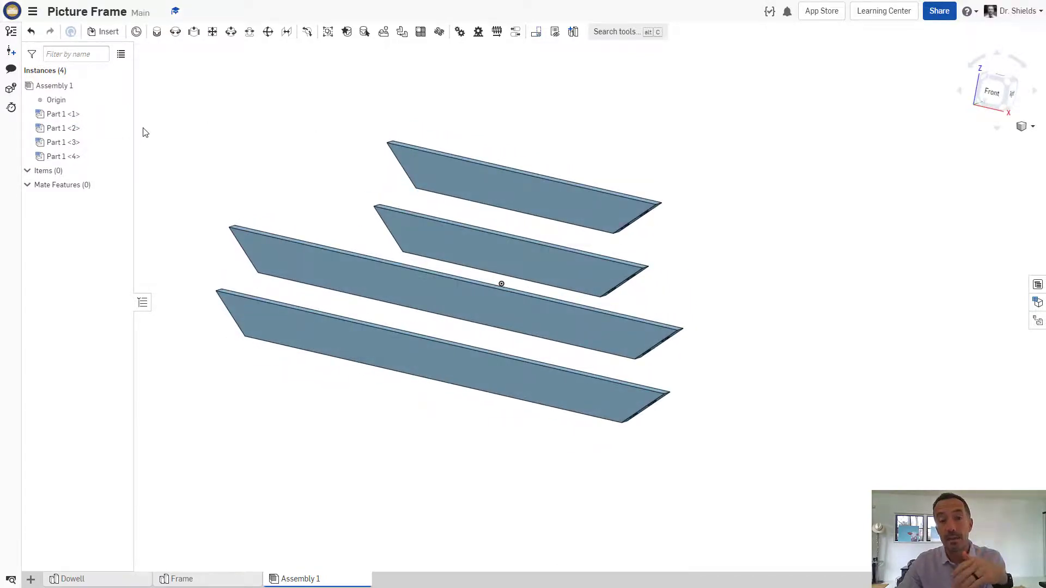
click(103, 32)
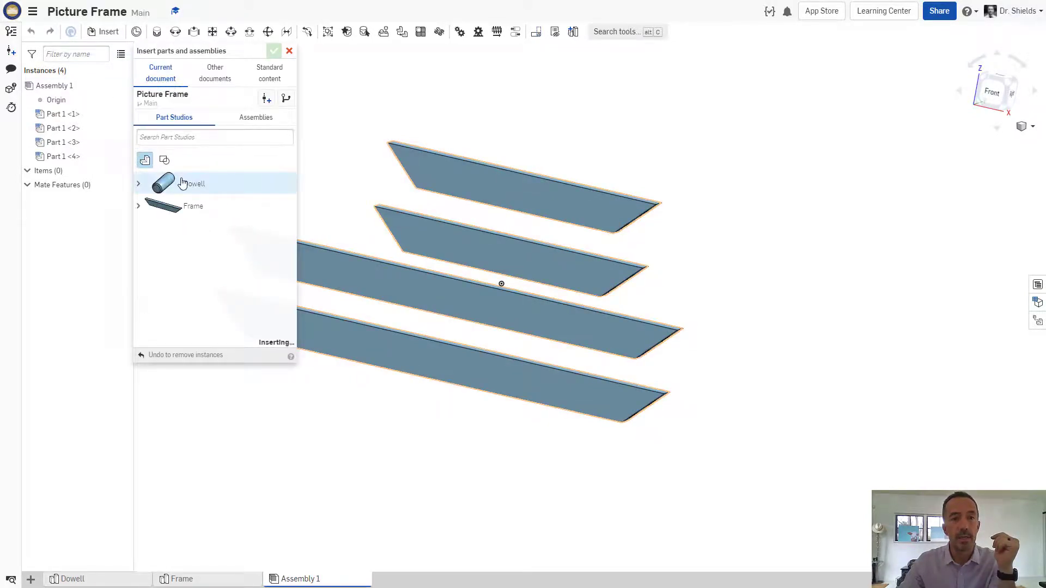
click(187, 183)
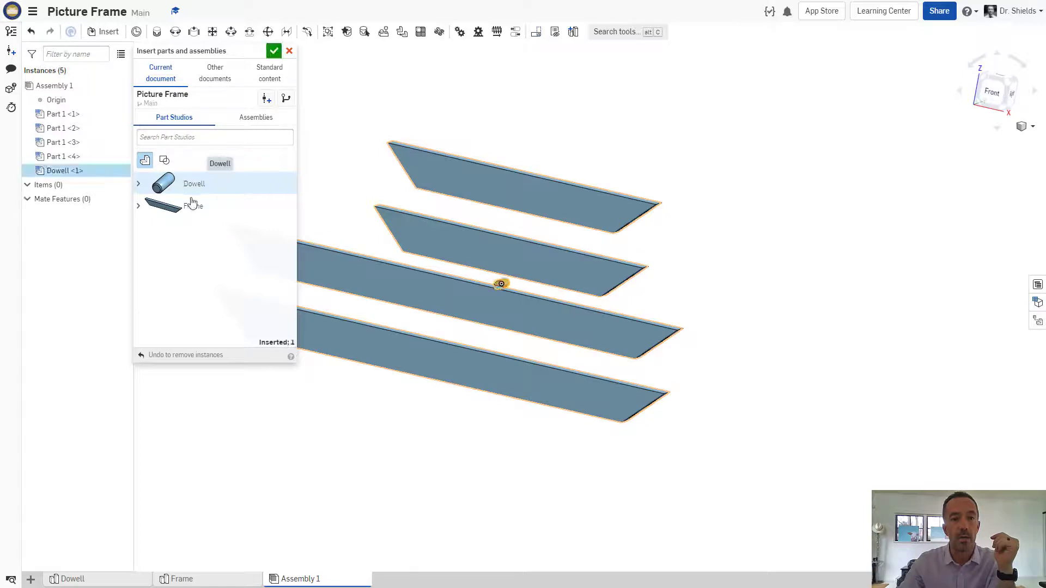
click(347, 163)
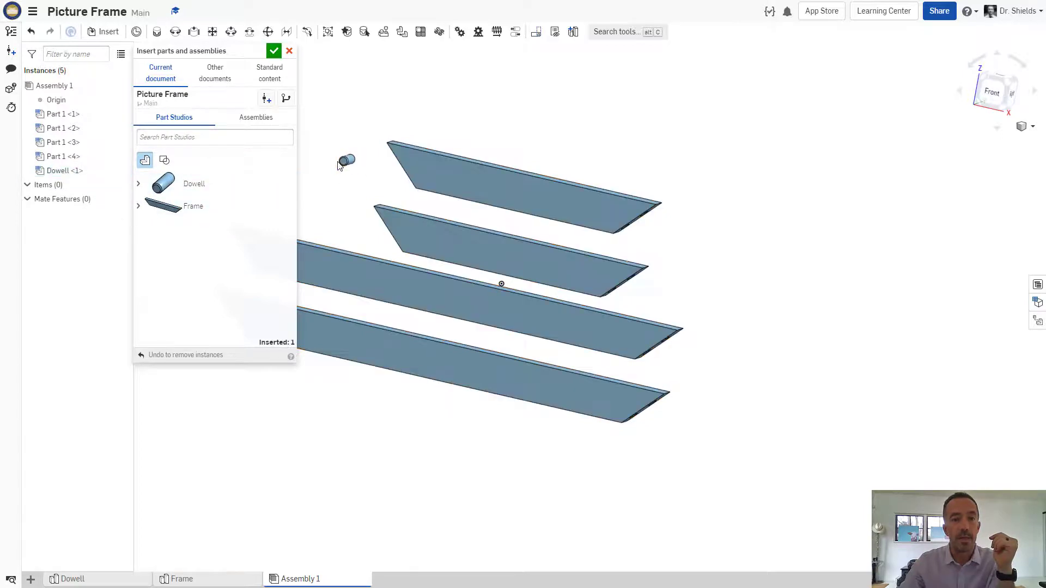
click(139, 184)
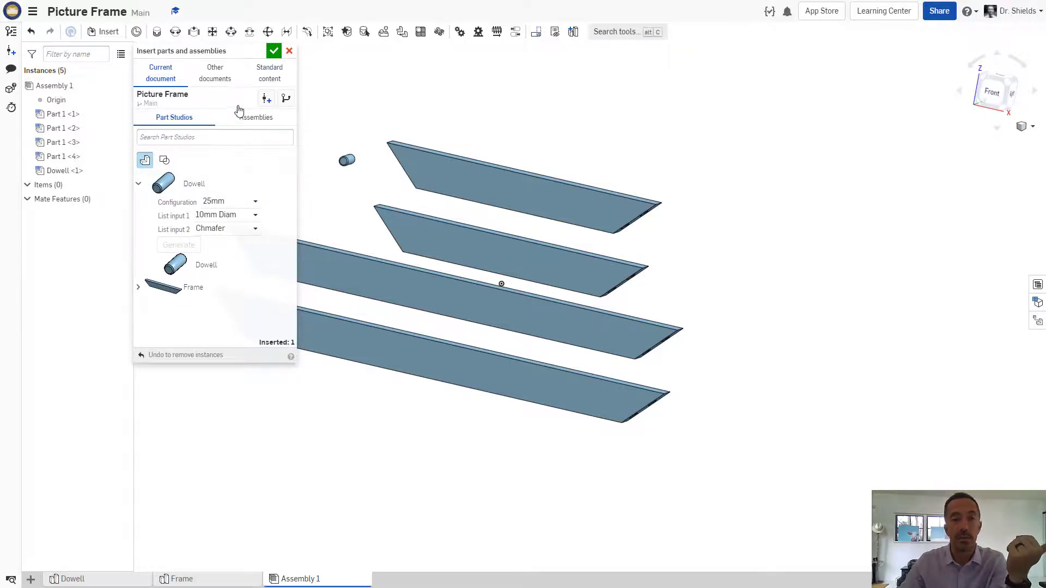
click(273, 51)
Step: Show the assembly with hidden edges visible, with the dowel and the mitred ends' holes in view
scroll(350, 214, up, 5)
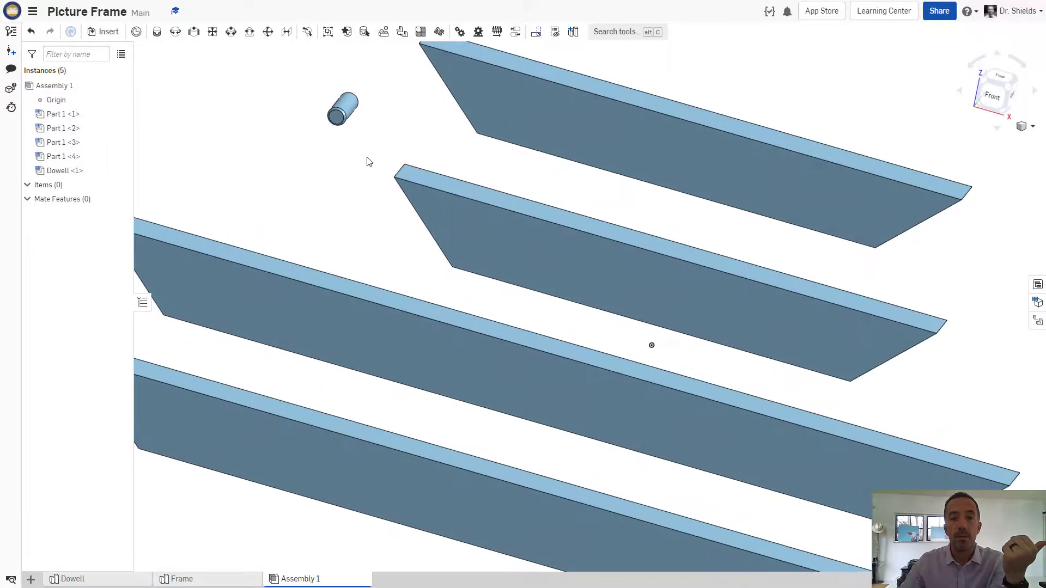
right_drag(370, 162, 398, 150)
middle_drag(391, 177, 382, 239)
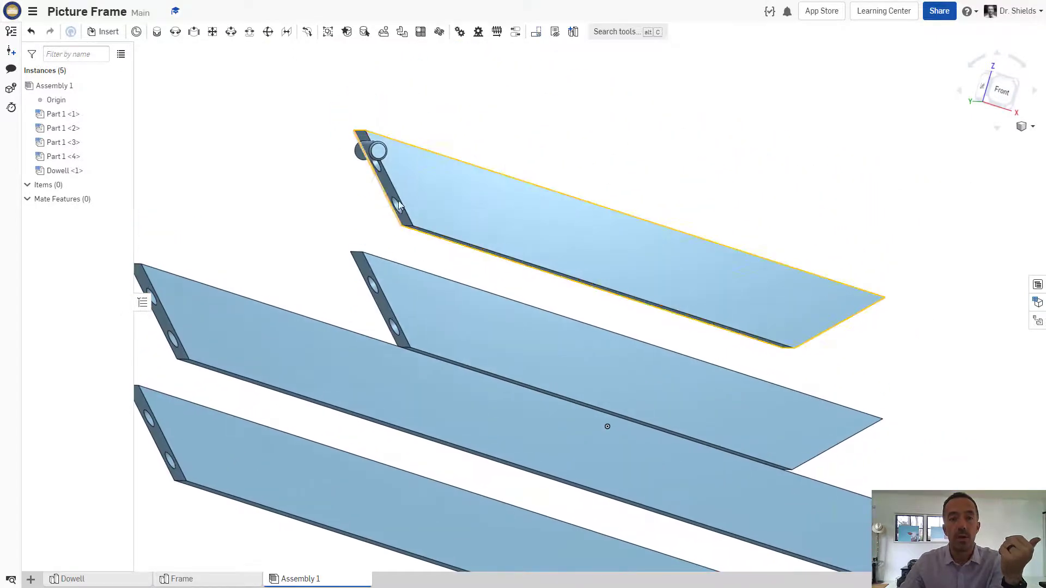
click(1025, 127)
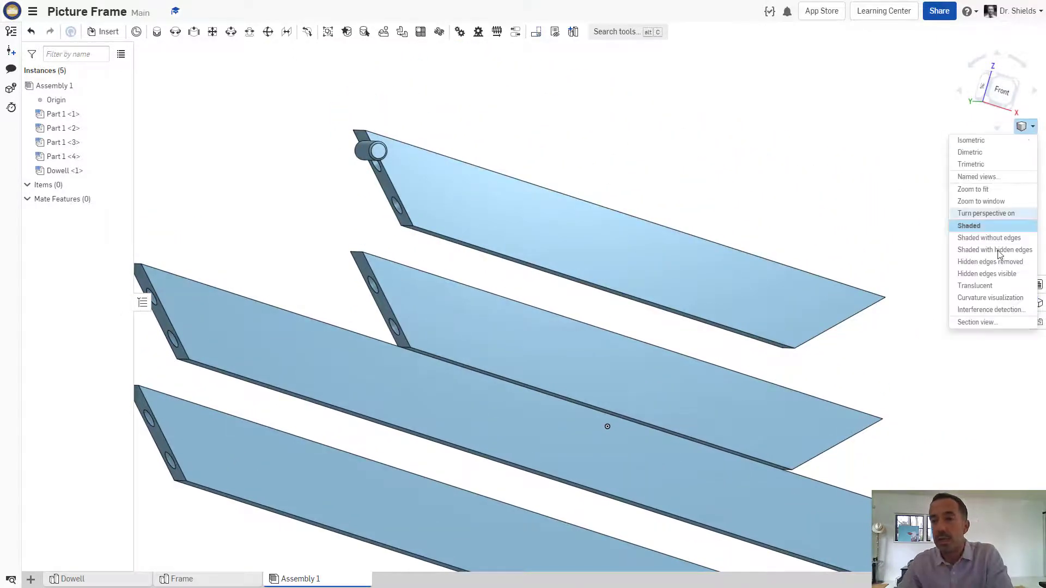
click(997, 273)
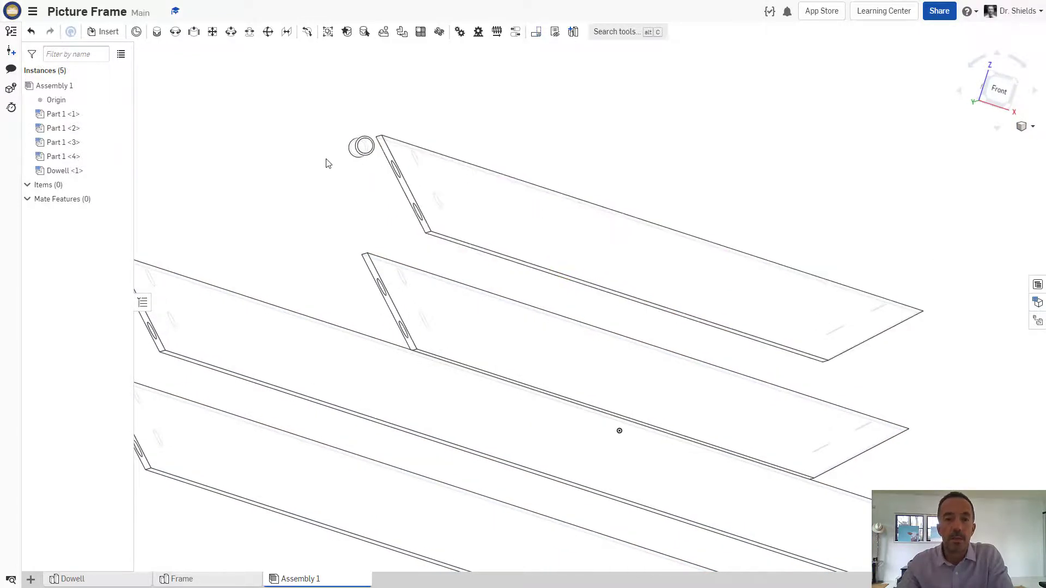
right_drag(534, 104, 550, 104)
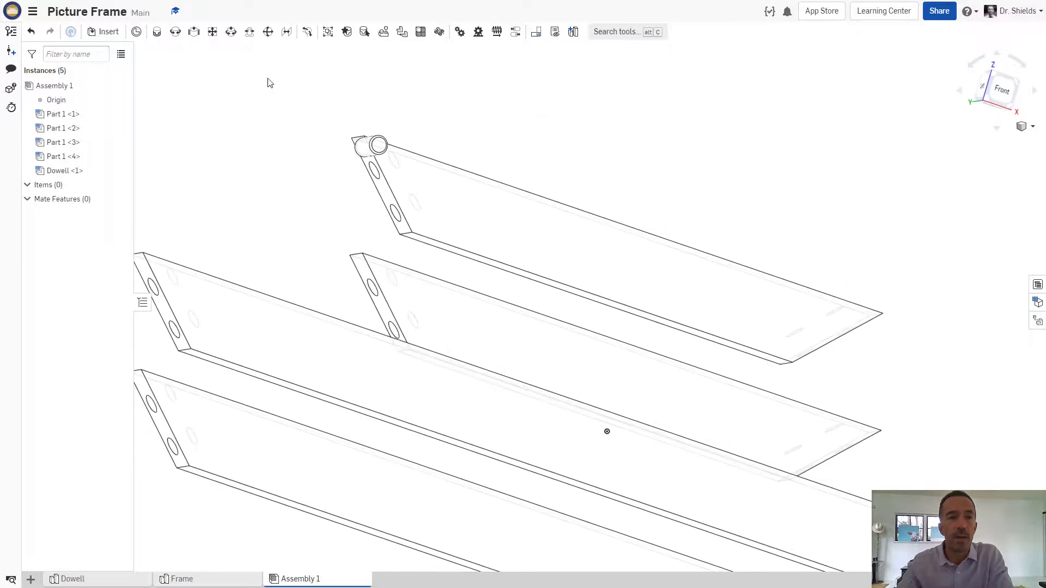
Step: Fasten the dowel at its mid-length centre to the upper hole in the mitred end of the uppermost short frame piece
click(158, 33)
scroll(338, 182, down, 5)
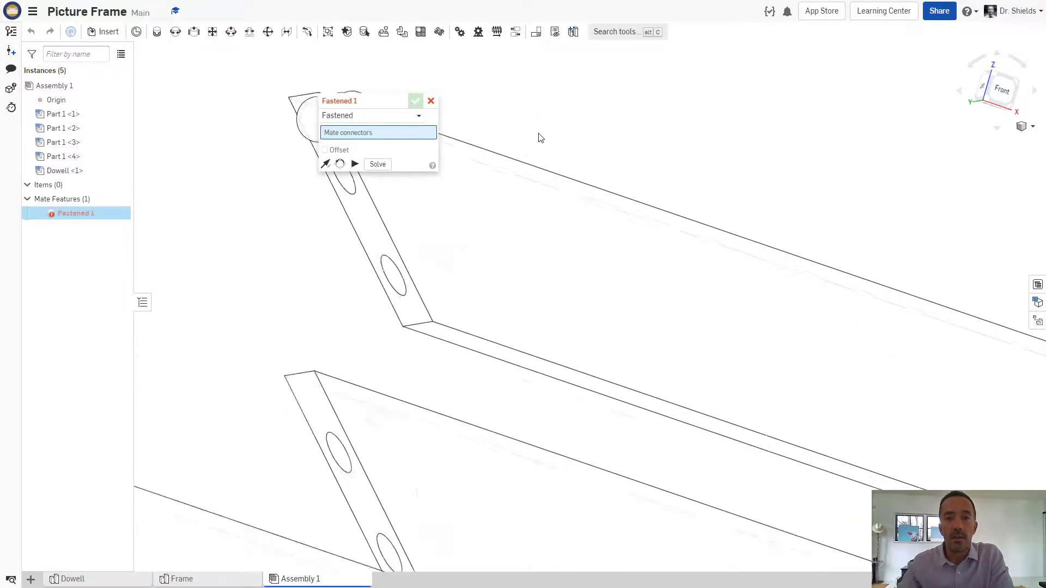
scroll(539, 138, down, 1)
middle_drag(538, 138, 758, 255)
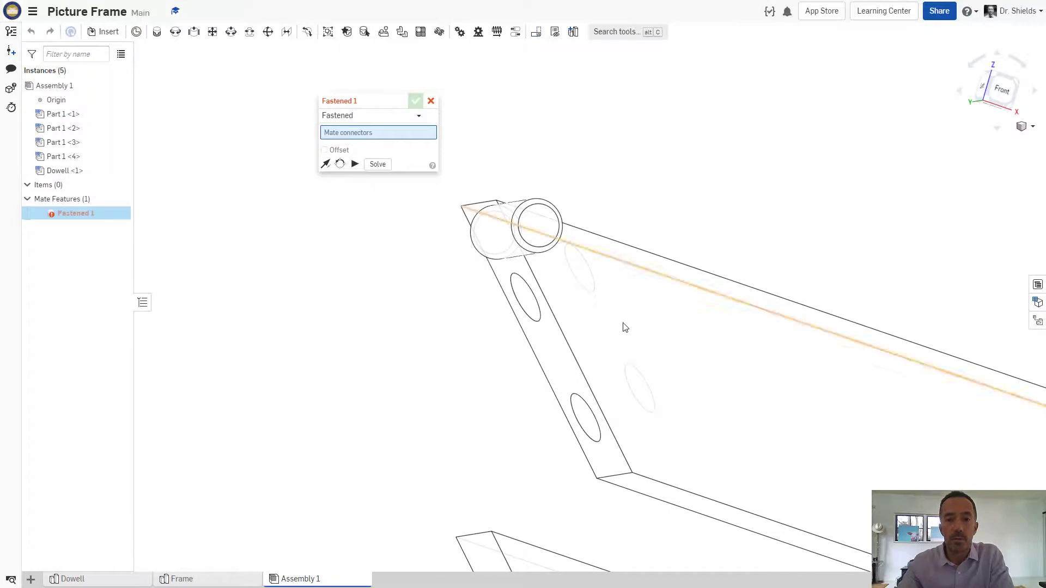
click(526, 301)
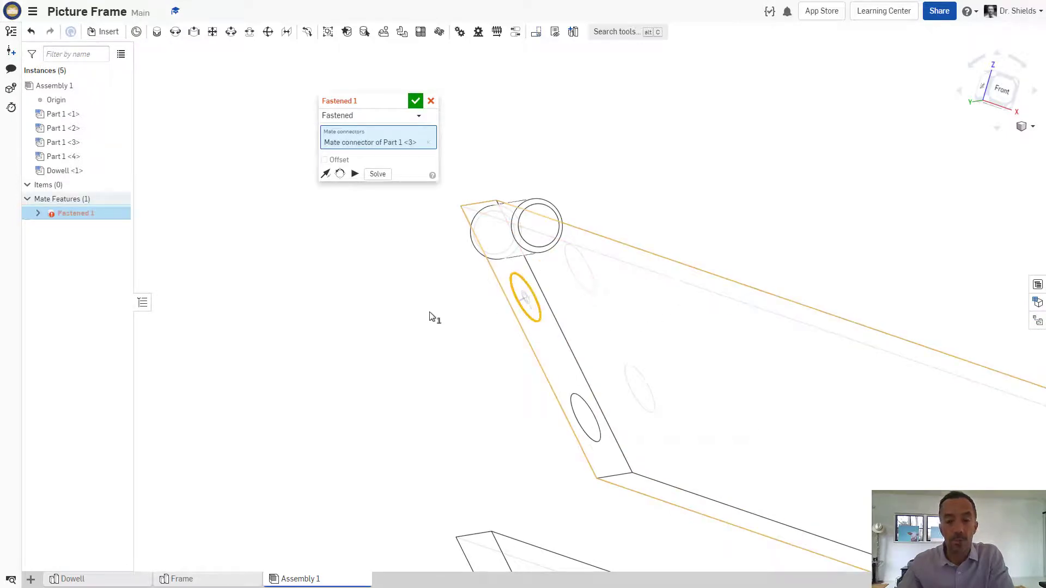
right_drag(368, 332, 387, 330)
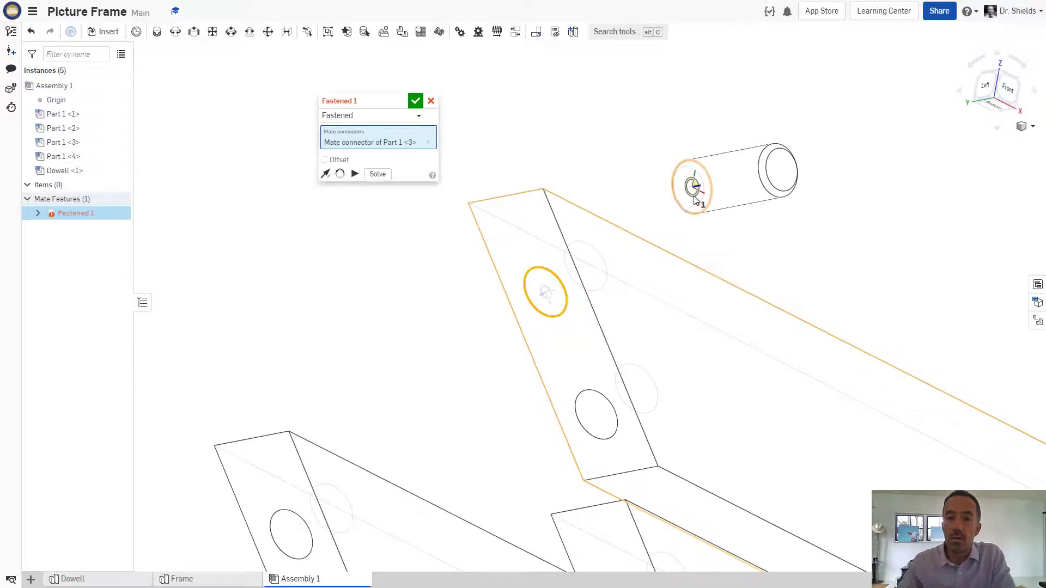
middle_drag(732, 193, 743, 193)
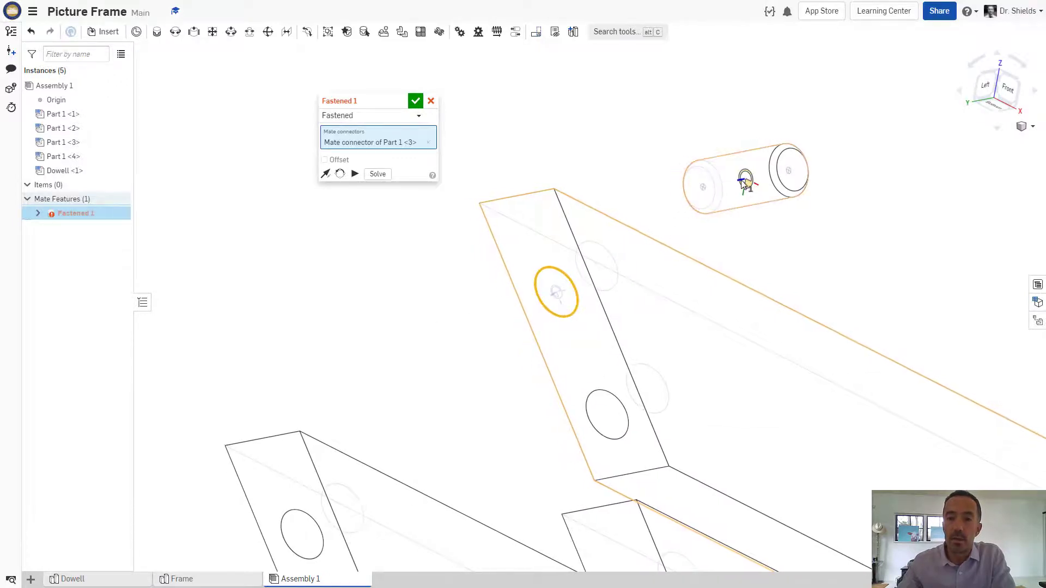
click(745, 185)
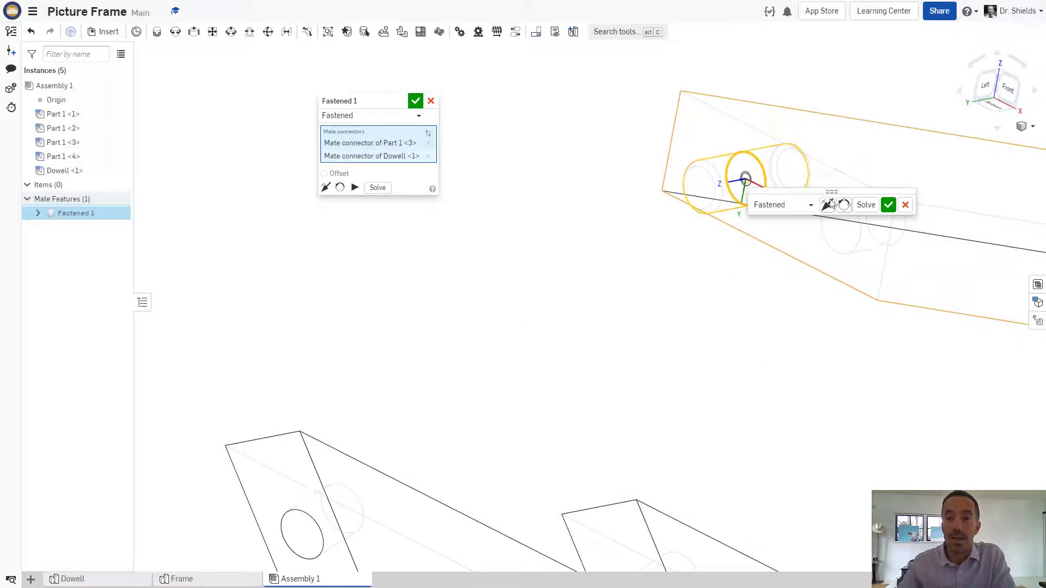
click(889, 205)
key(m)
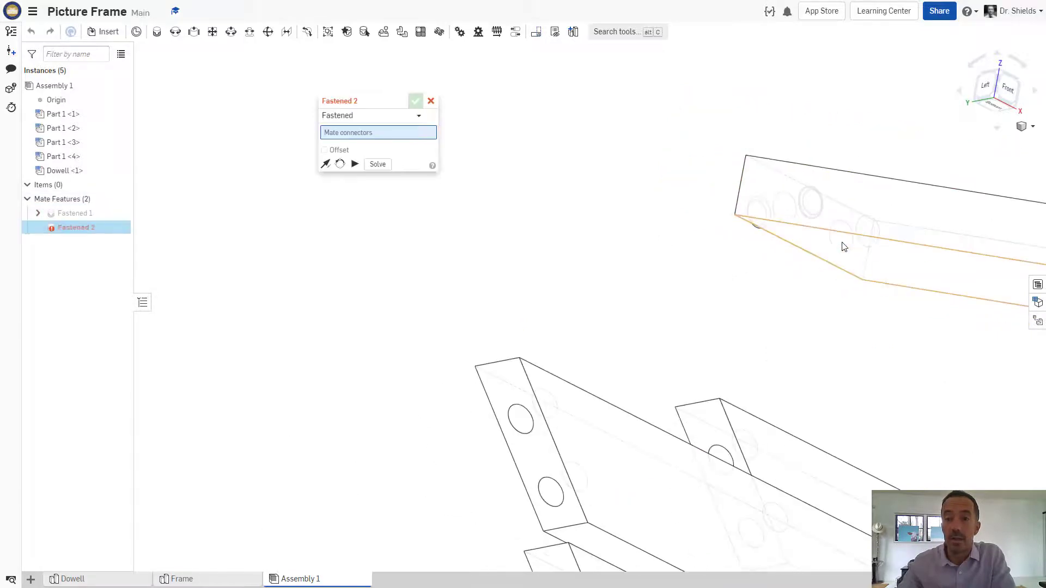
right_drag(839, 245, 808, 346)
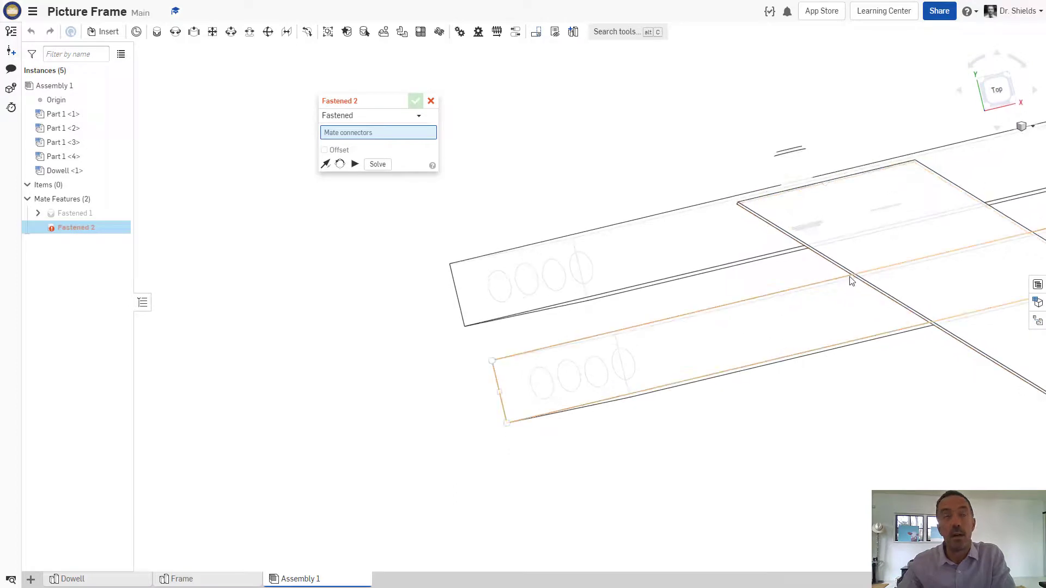
middle_drag(791, 290, 553, 325)
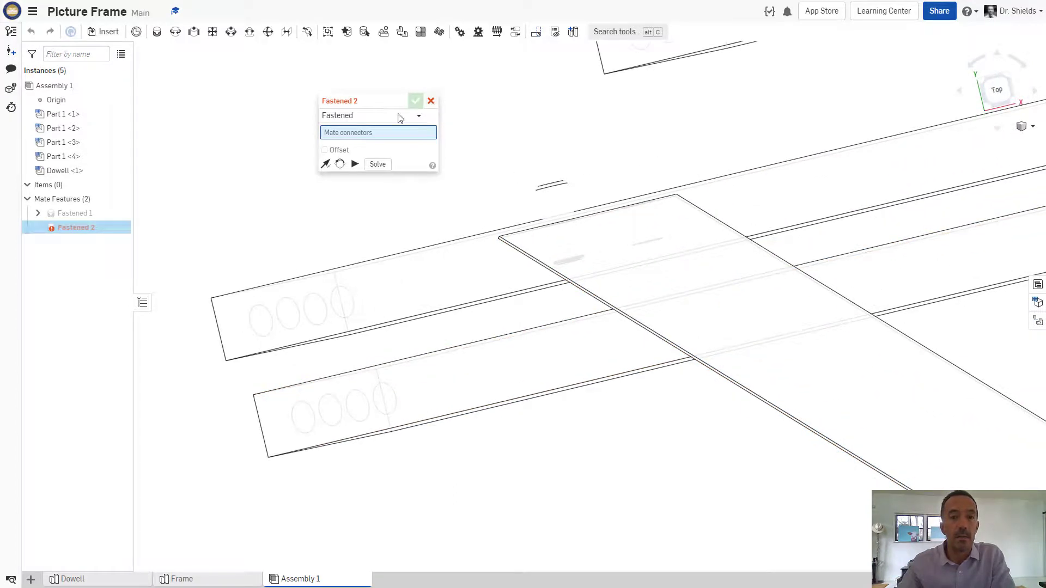
key(Escape)
Step: Check the inserted dowel's configuration and set the depth of the dowel-hole cut Extrude 2 in the Frame part studio to 12.5 mm
click(50, 172)
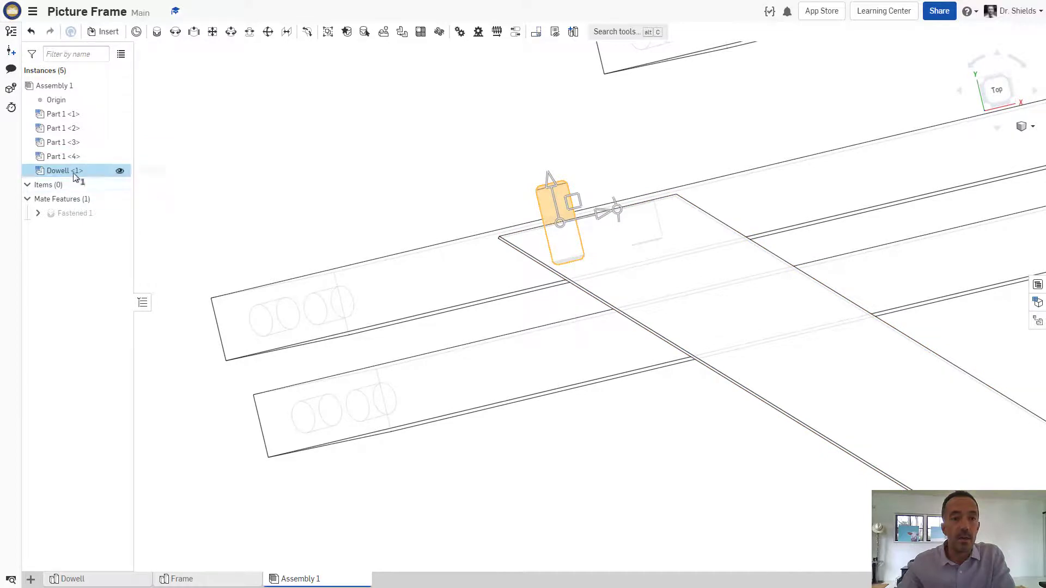
mouse_move(70, 176)
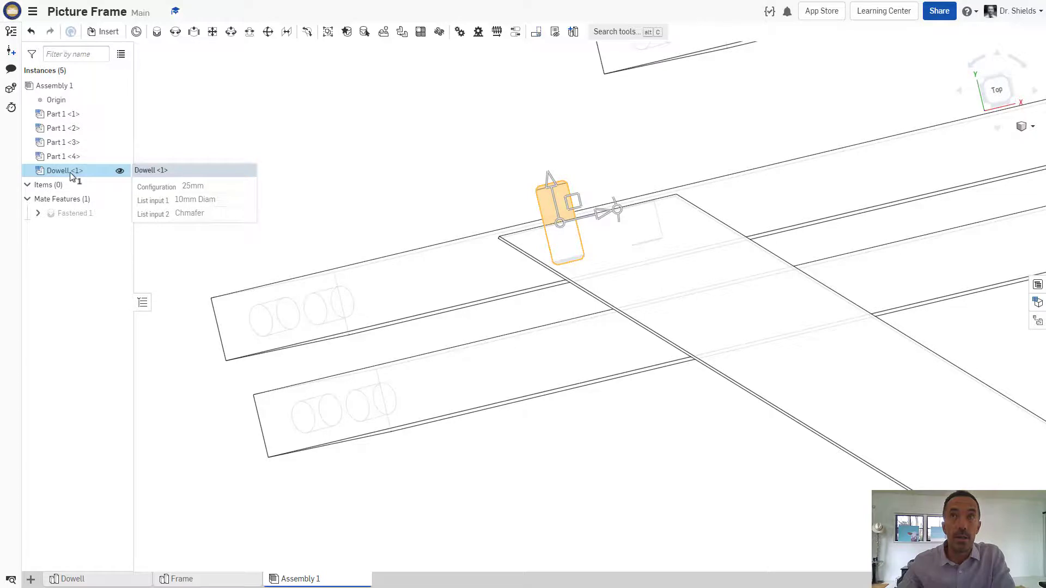
click(365, 139)
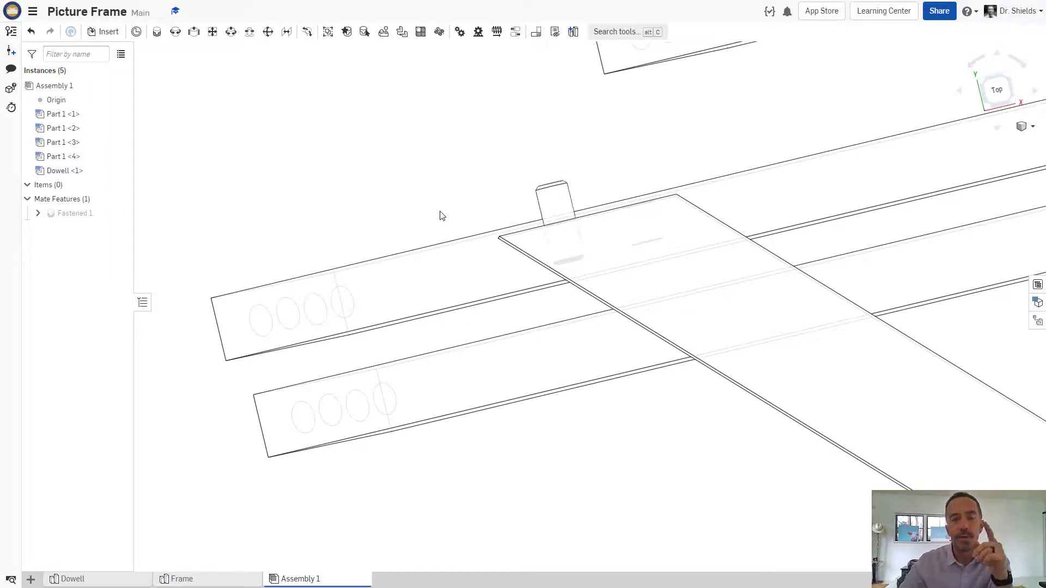
click(199, 578)
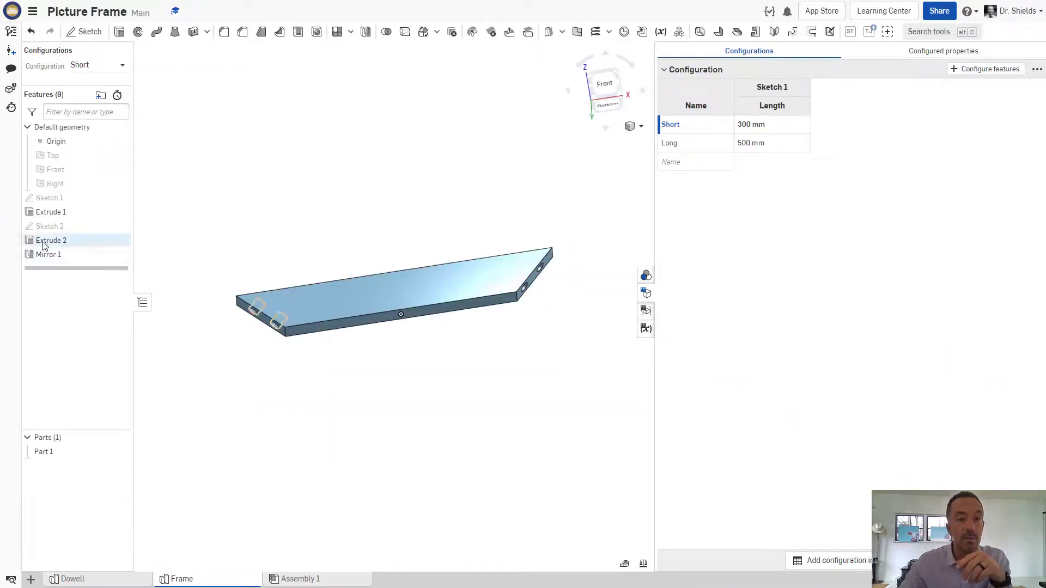
right_click(45, 246)
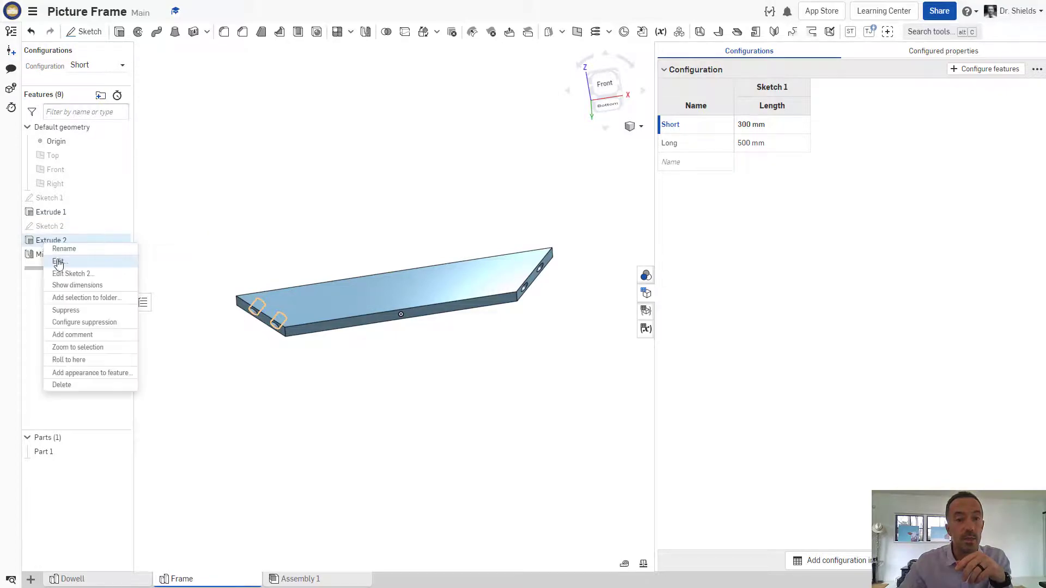
click(59, 261)
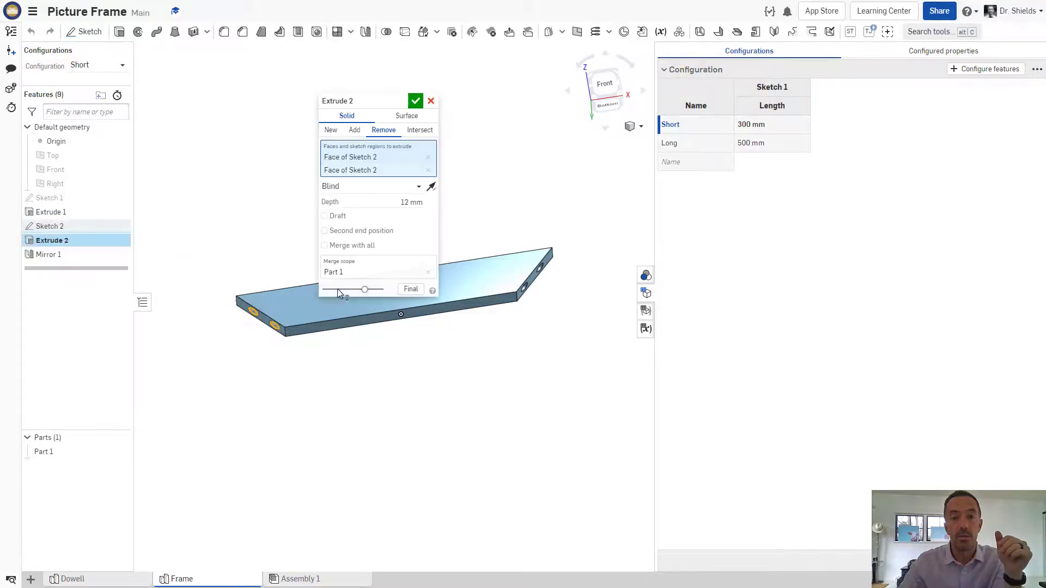
click(371, 200)
text(12.5)
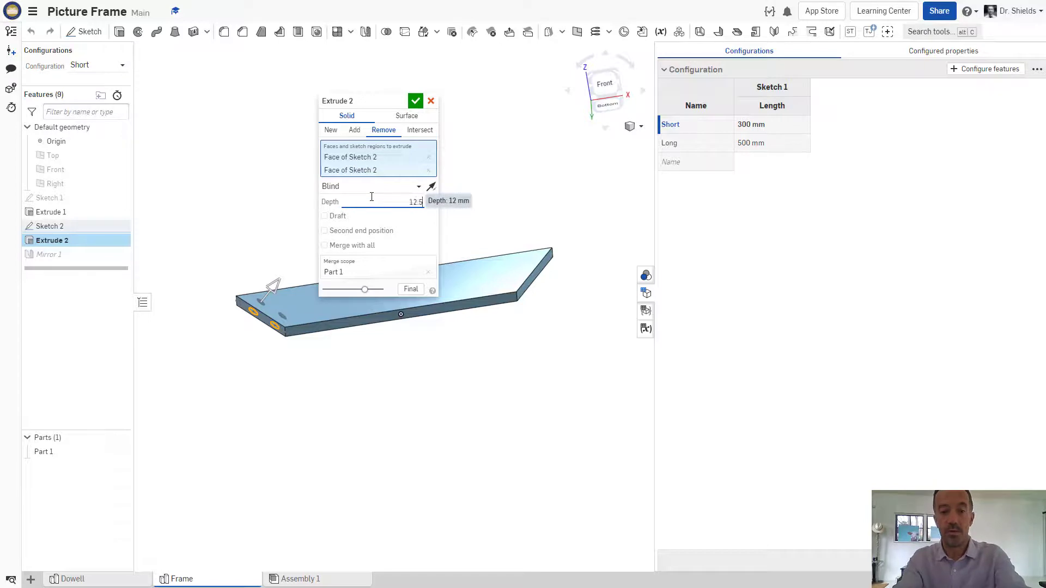
key(Return)
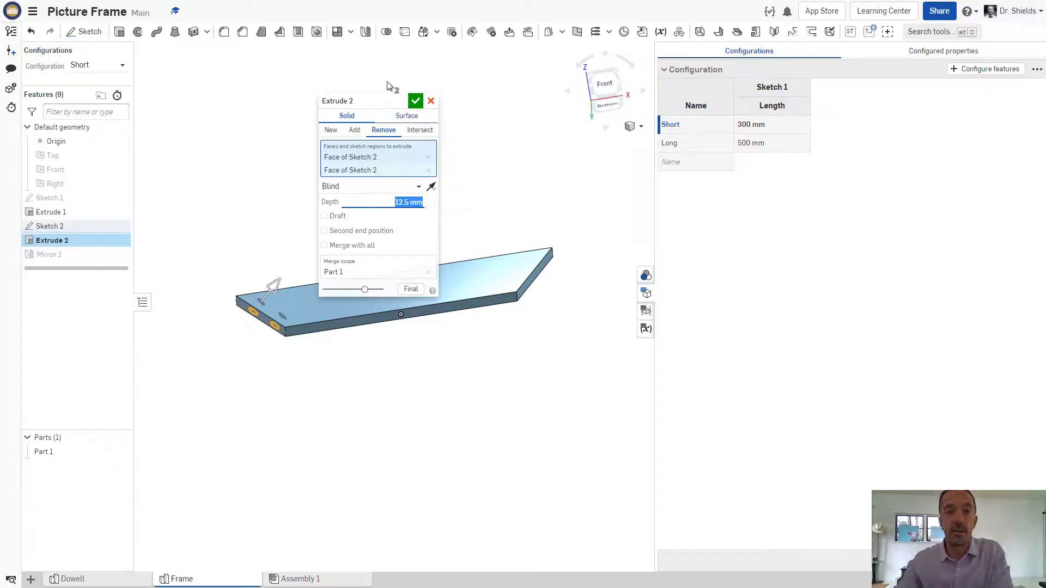
click(415, 101)
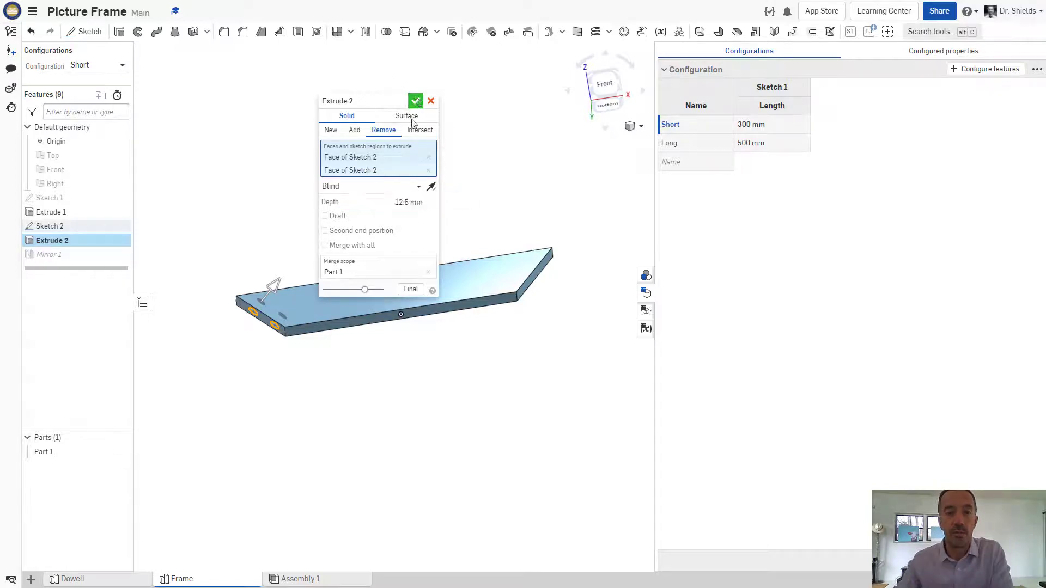
Step: Return to Assembly 1 and inspect how the dowel sits in the short frame piece's hole
click(337, 581)
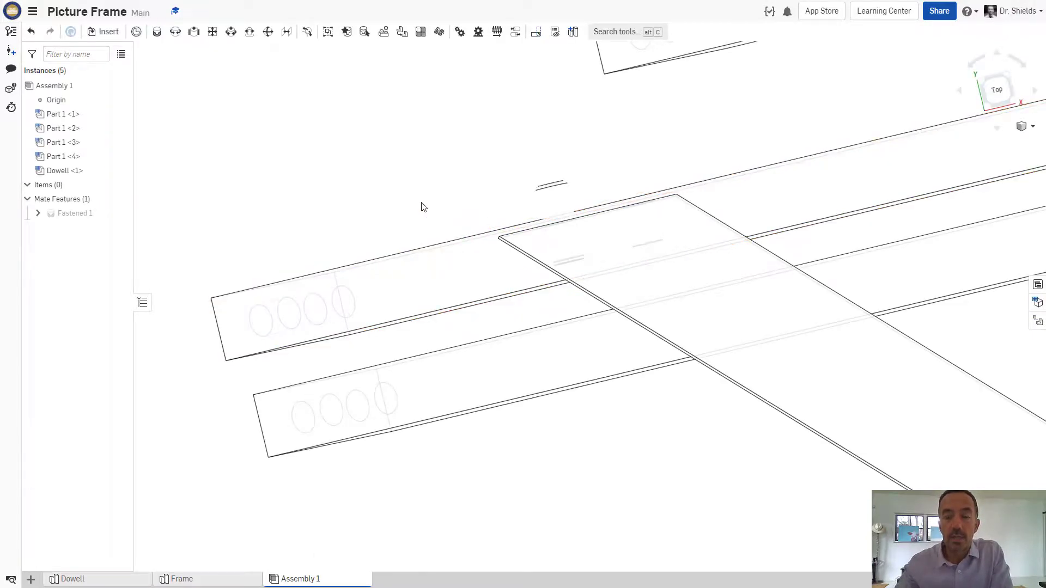
scroll(665, 348, down, 5)
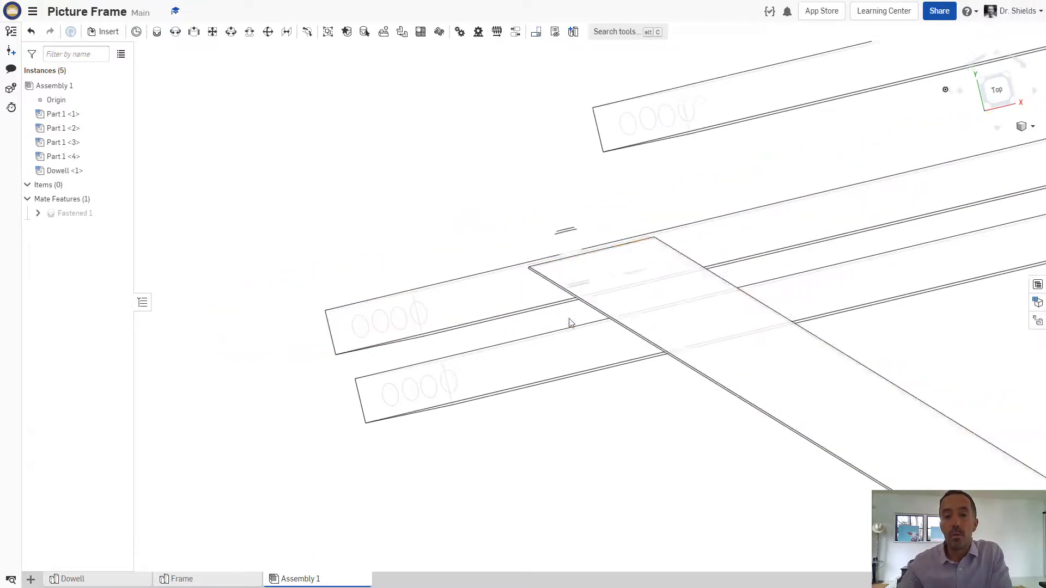
mouse_move(481, 318)
right_down()
mouse_move(492, 345)
mouse_move(496, 262)
mouse_move(471, 303)
right_up()
scroll(457, 290, up, 3)
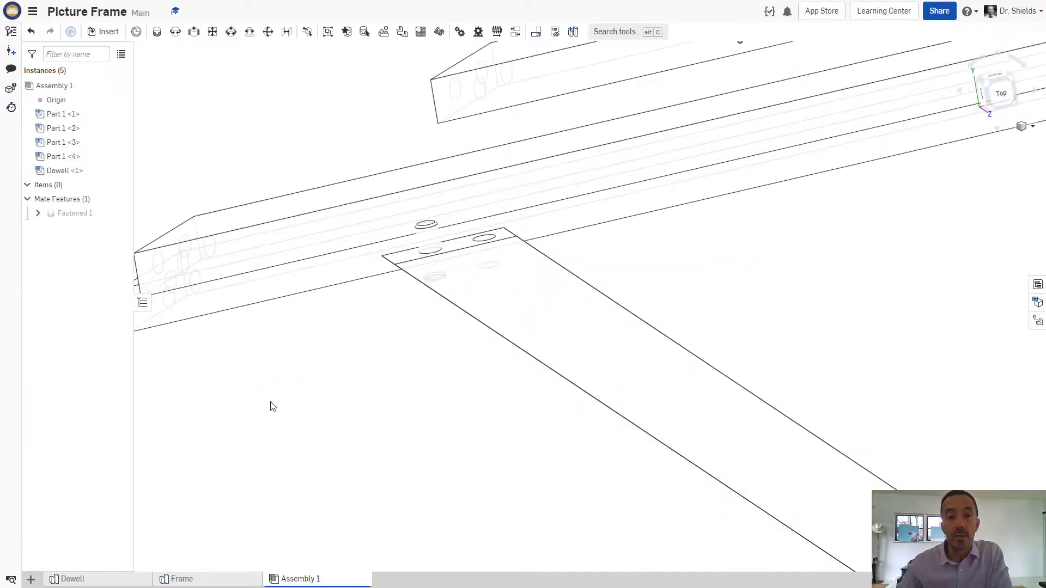
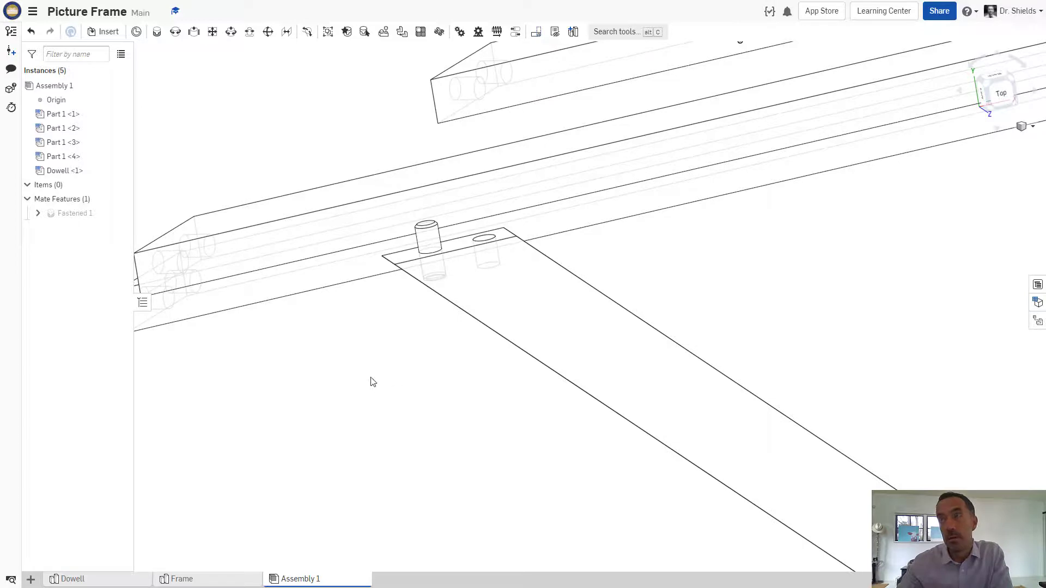
Step: In the Frame part studio, edit the Extrude 2 cut and remove one of its two Sketch 2 hole regions
click(208, 578)
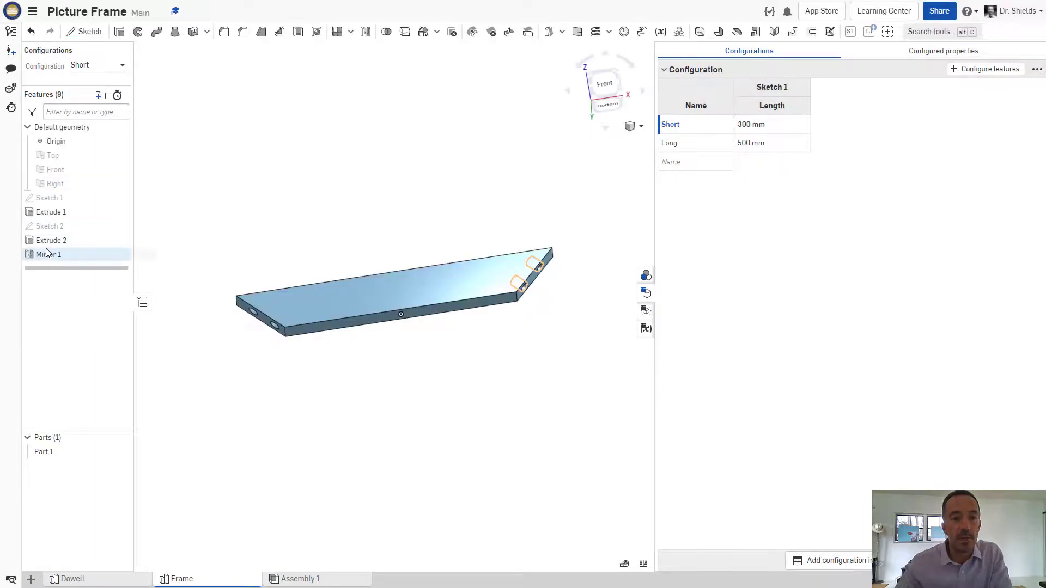
right_click(46, 243)
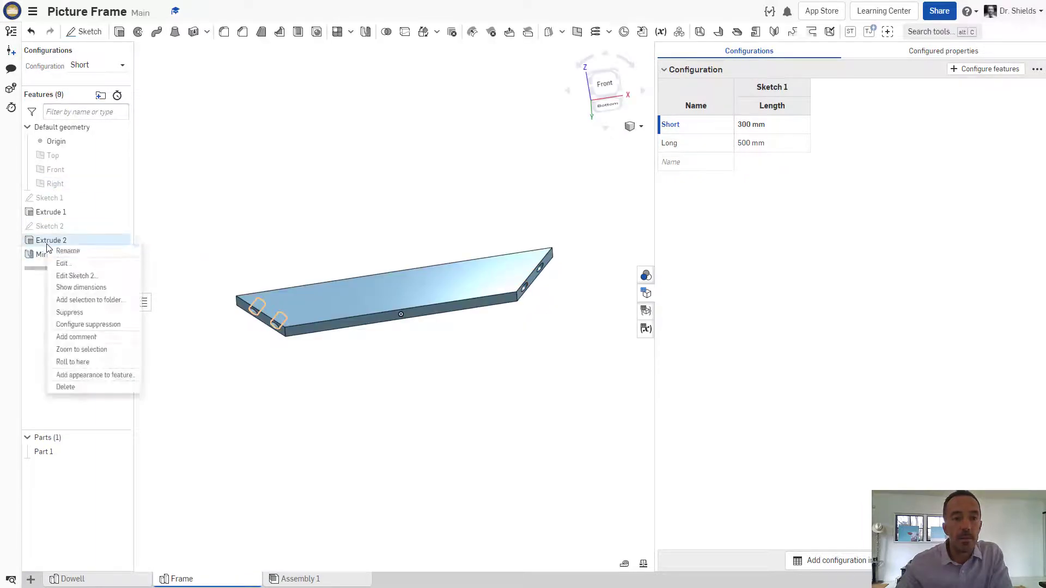
click(212, 226)
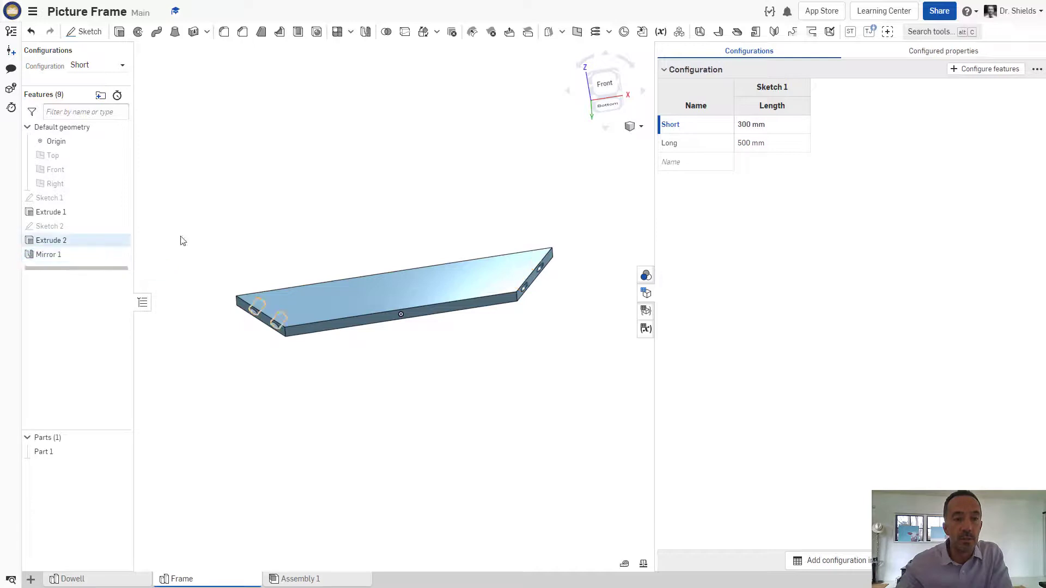
right_click(44, 242)
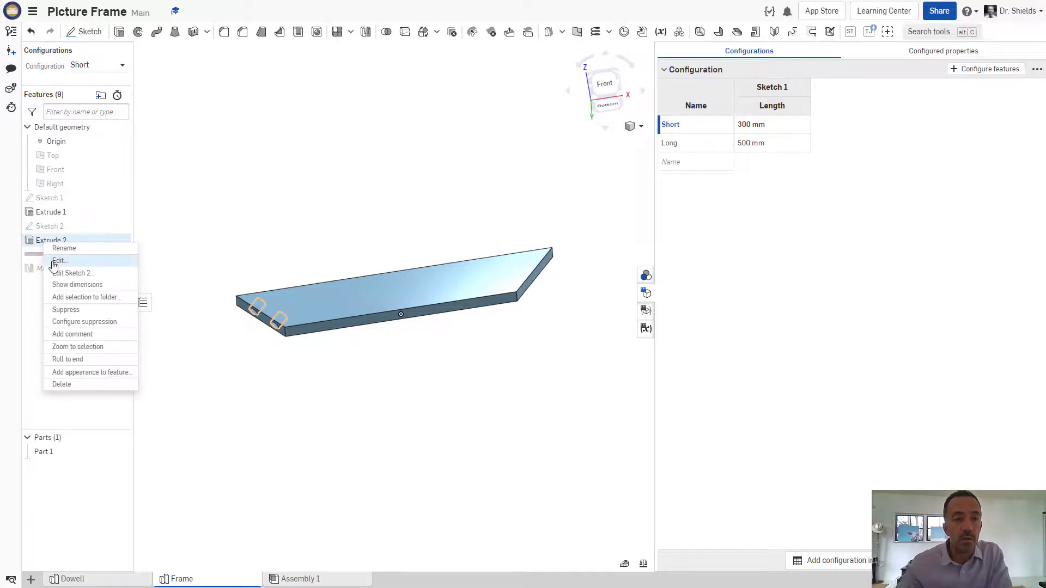
click(58, 261)
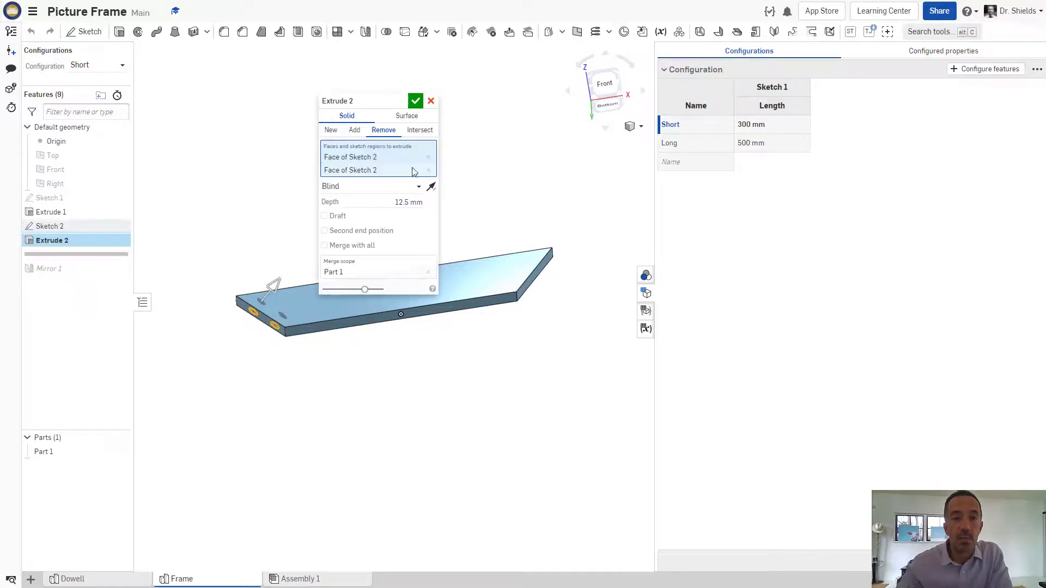
click(428, 170)
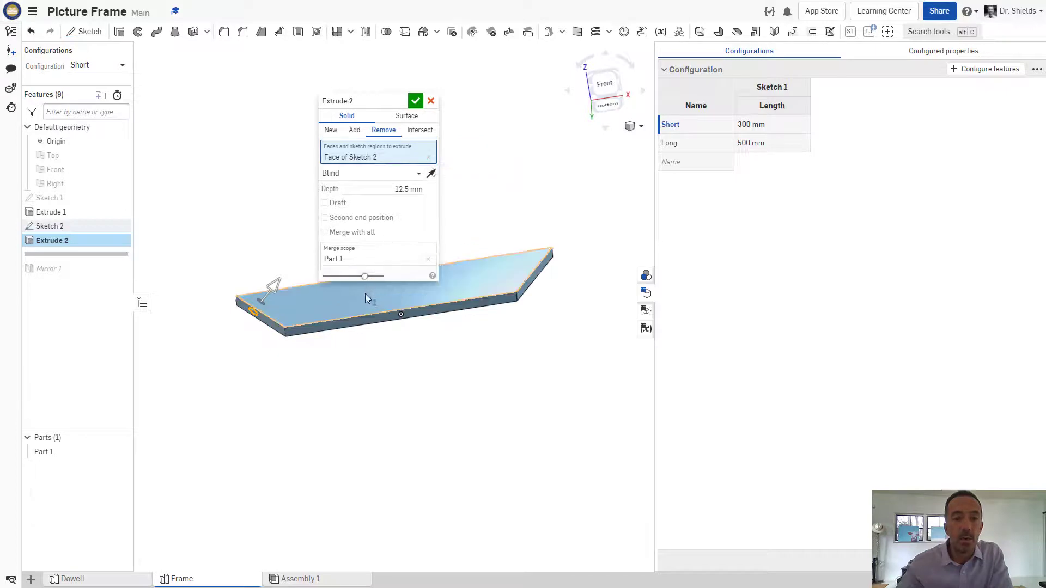
click(416, 101)
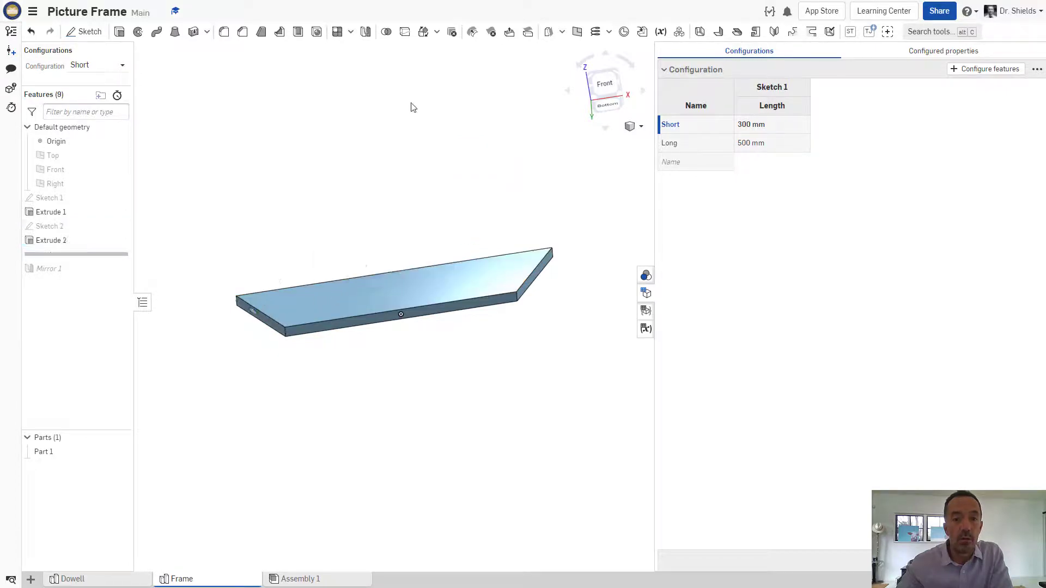
Step: Cut the other Sketch 2 hole circle, nearer the short edge's corner, 17.5 mm deep as a separate blind Remove extrude
click(120, 34)
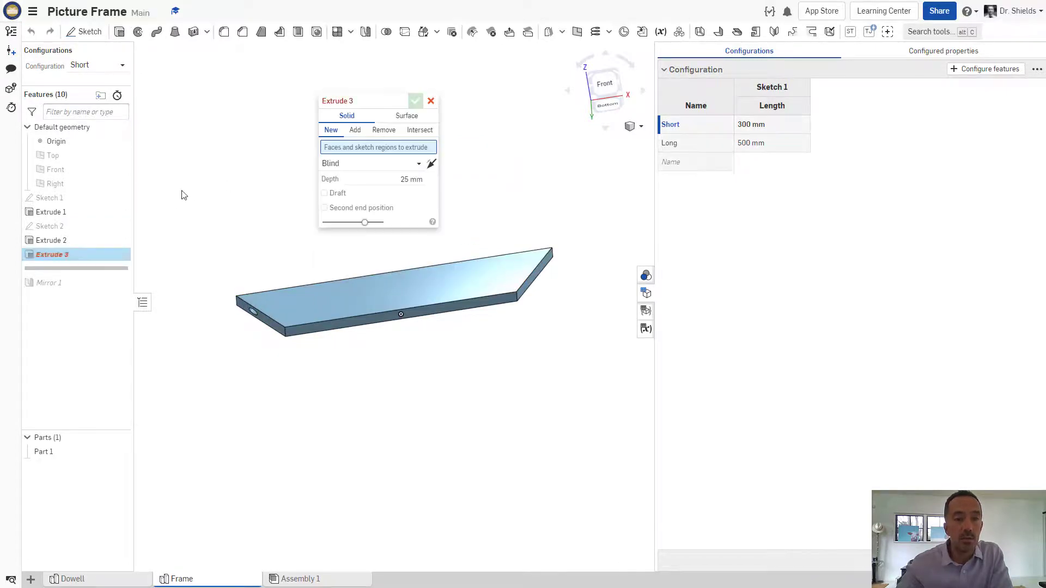
click(119, 228)
scroll(294, 316, up, 5)
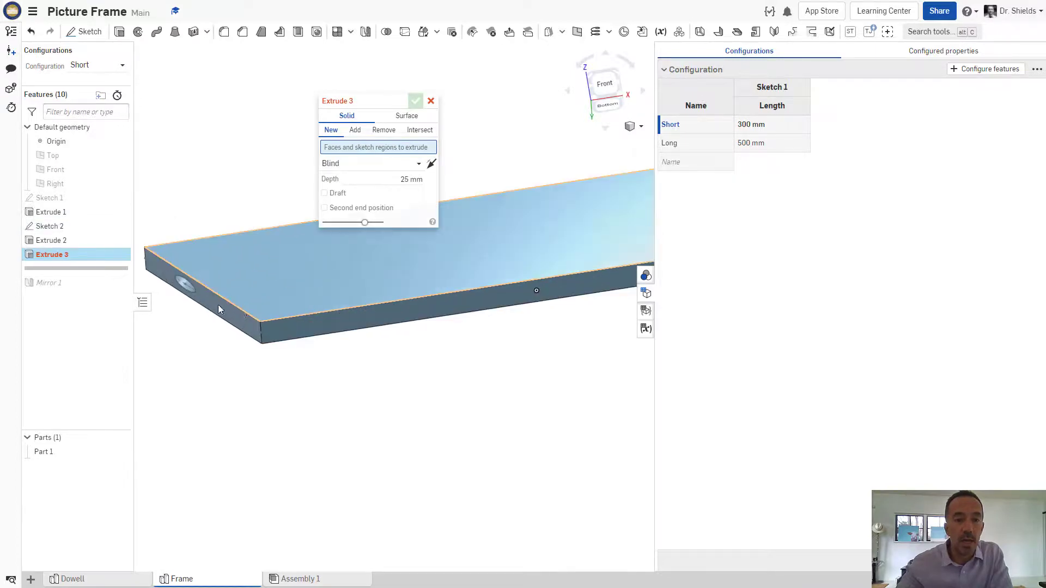
click(258, 362)
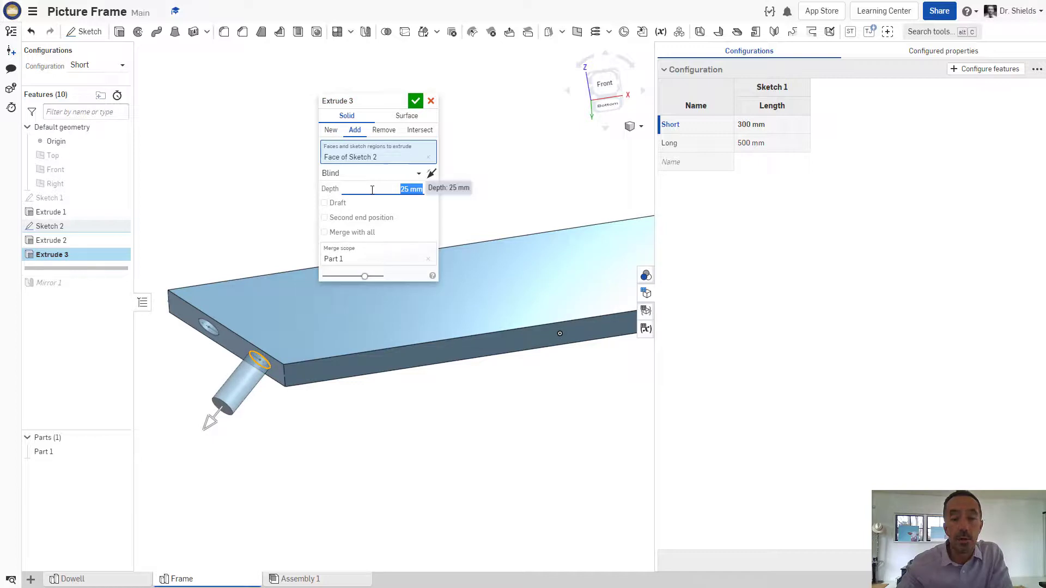
click(381, 131)
click(373, 190)
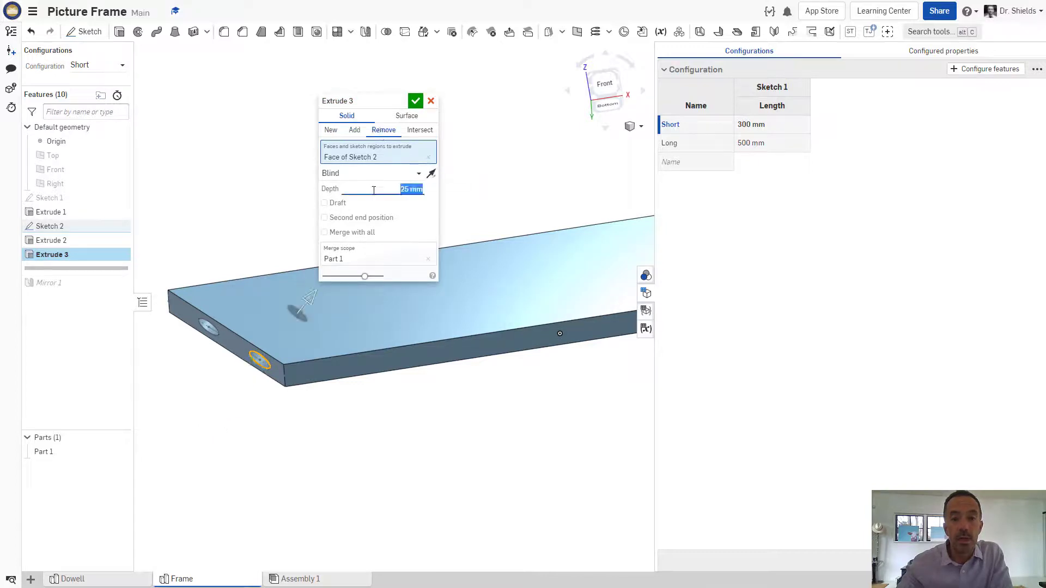
text(17.5)
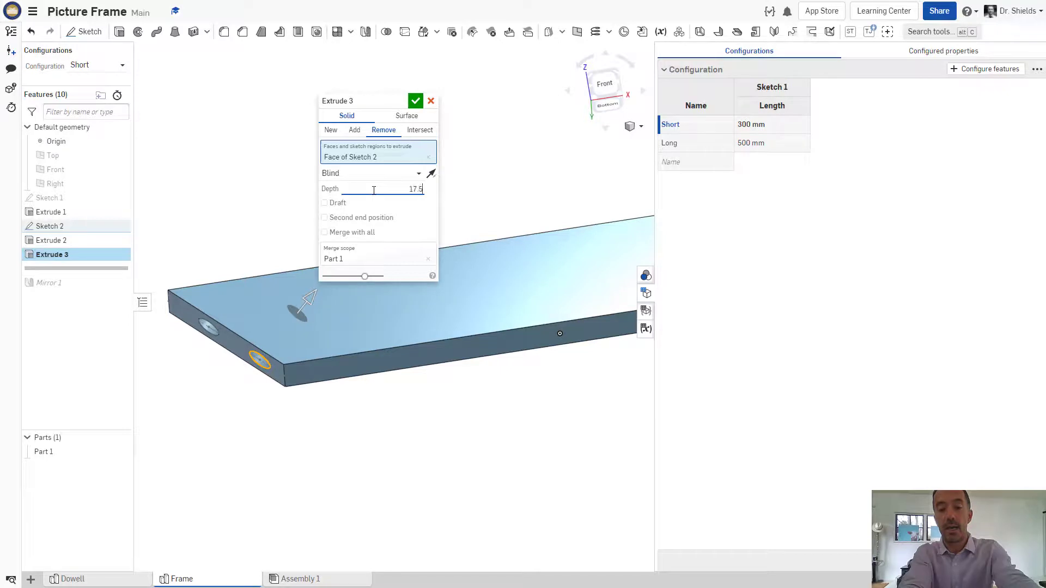
key(Return)
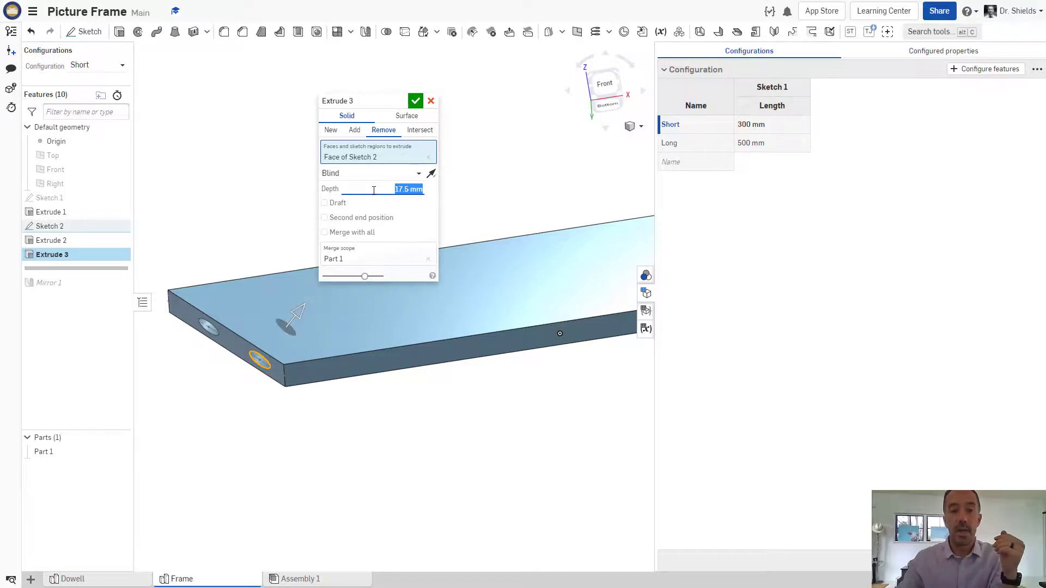
click(419, 103)
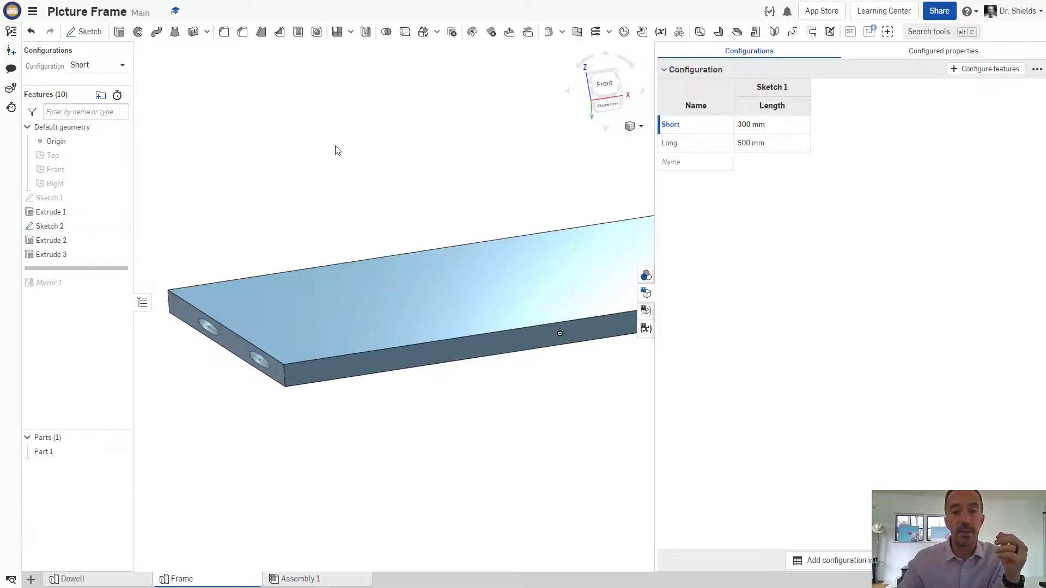
Step: Close the configurations table and show the part with hidden edges visible to compare the depths of the two dowel holes
click(646, 292)
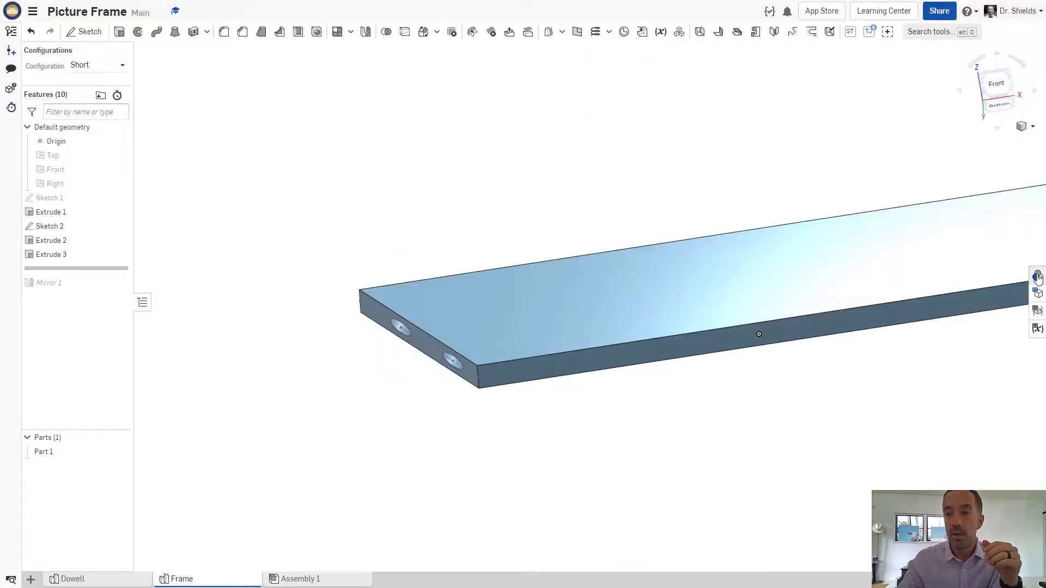
click(1025, 127)
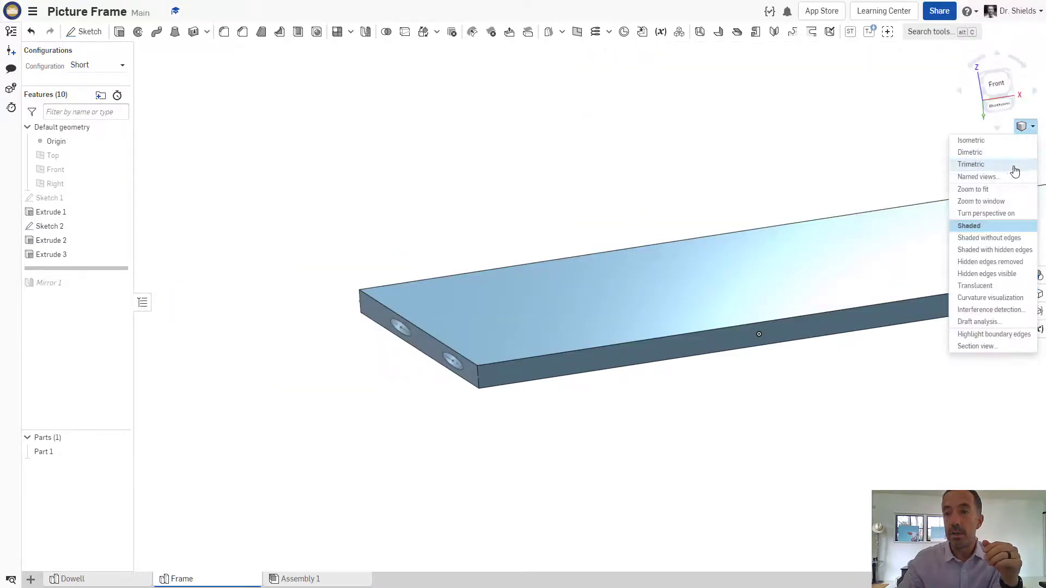
click(986, 274)
right_drag(803, 285, 803, 310)
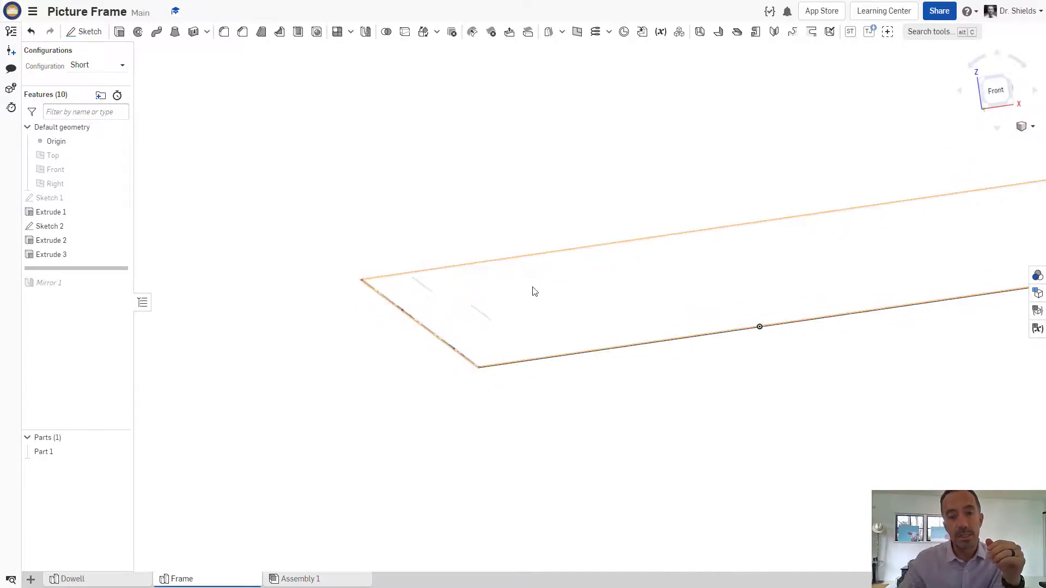
scroll(533, 292, up, 3)
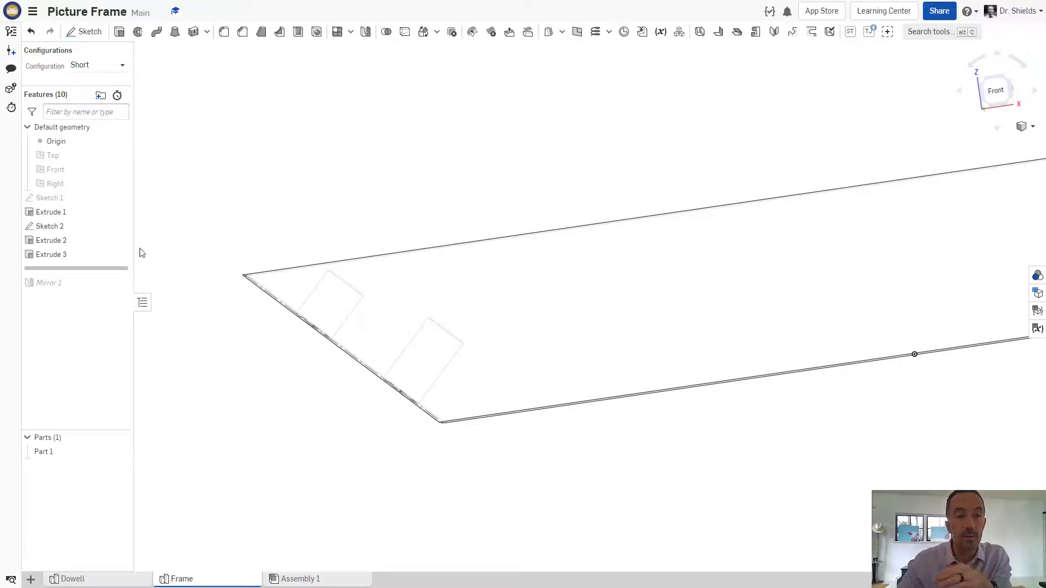
Step: Roll the feature list forward past Mirror 1 and add Extrude 3 to the features it mirrors
mouse_move(107, 268)
mouse_down()
mouse_move(140, 297)
mouse_move(109, 282)
mouse_up()
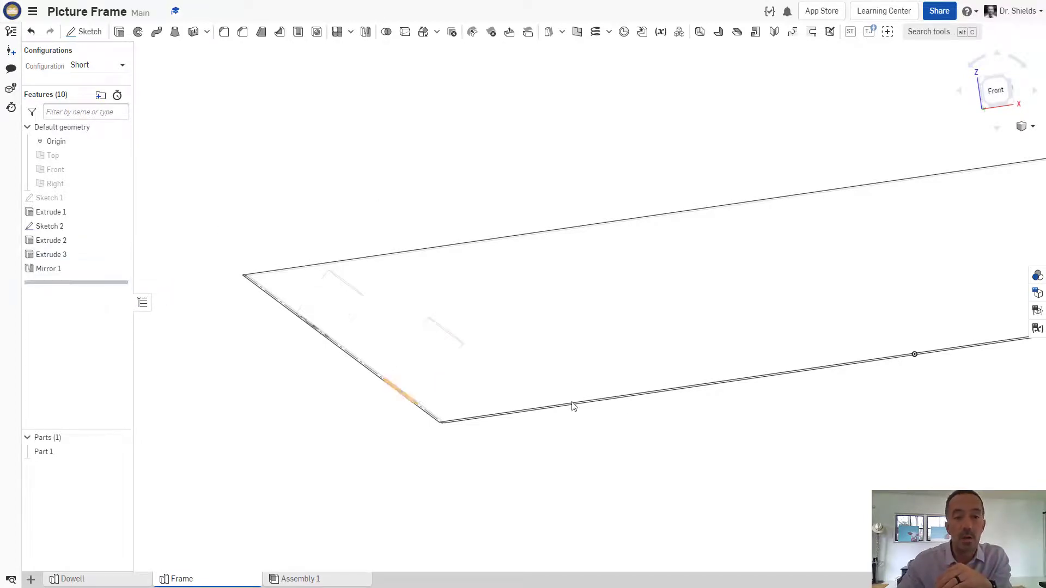
scroll(698, 404, down, 5)
middle_drag(643, 383, 526, 340)
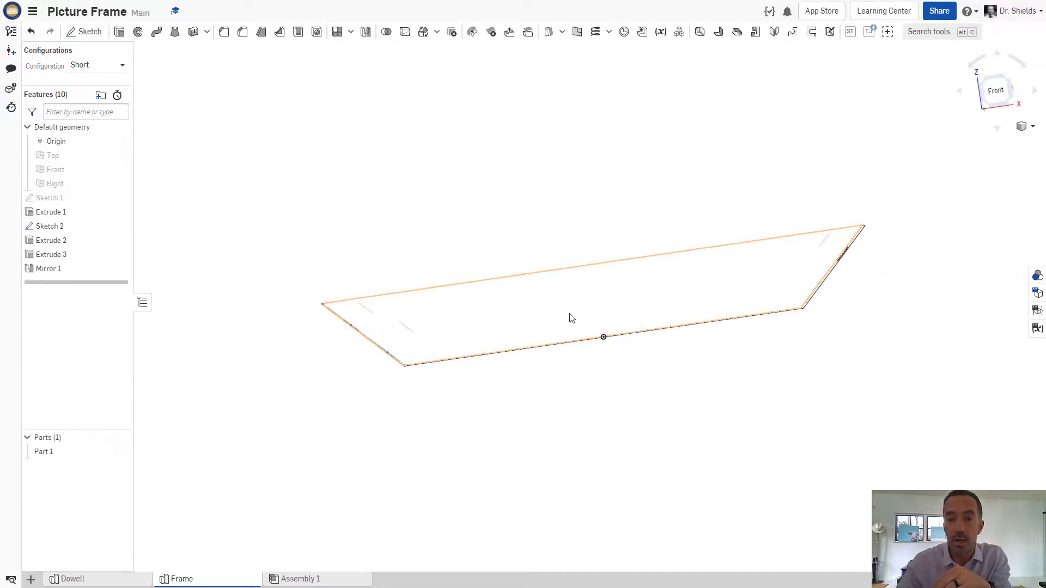
right_drag(572, 318, 565, 302)
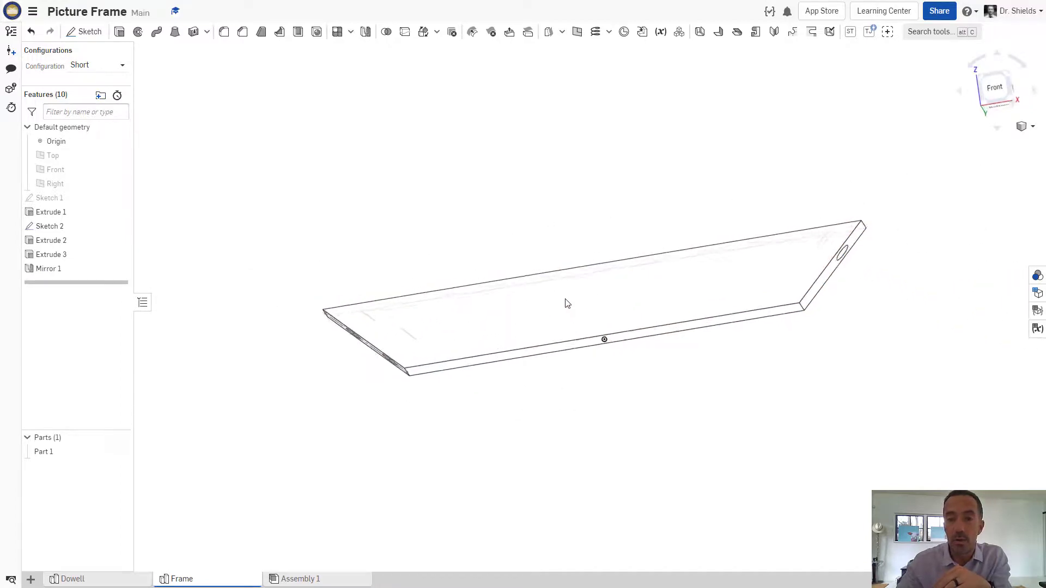
right_click(54, 274)
click(64, 304)
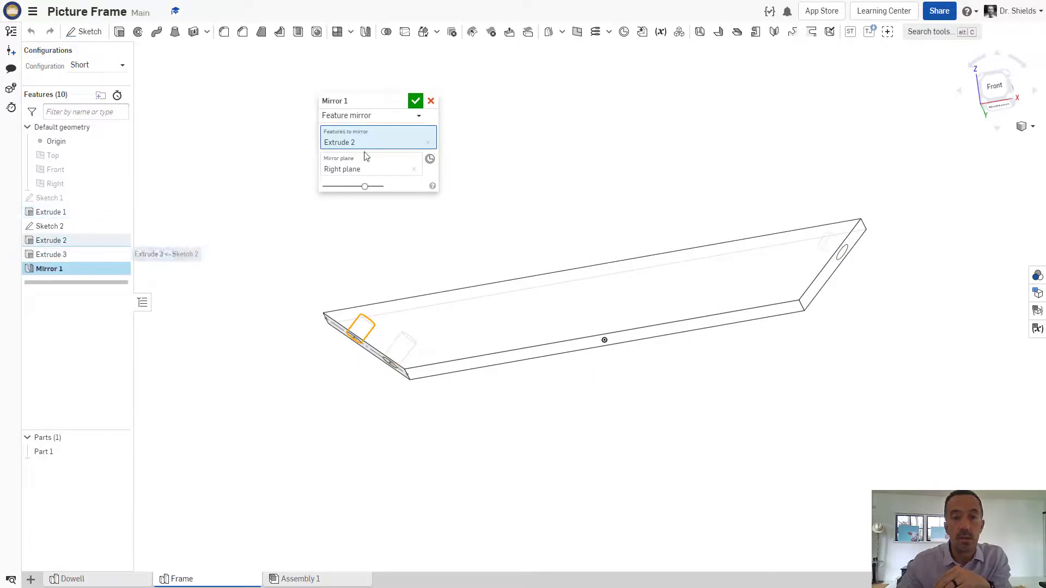
click(415, 101)
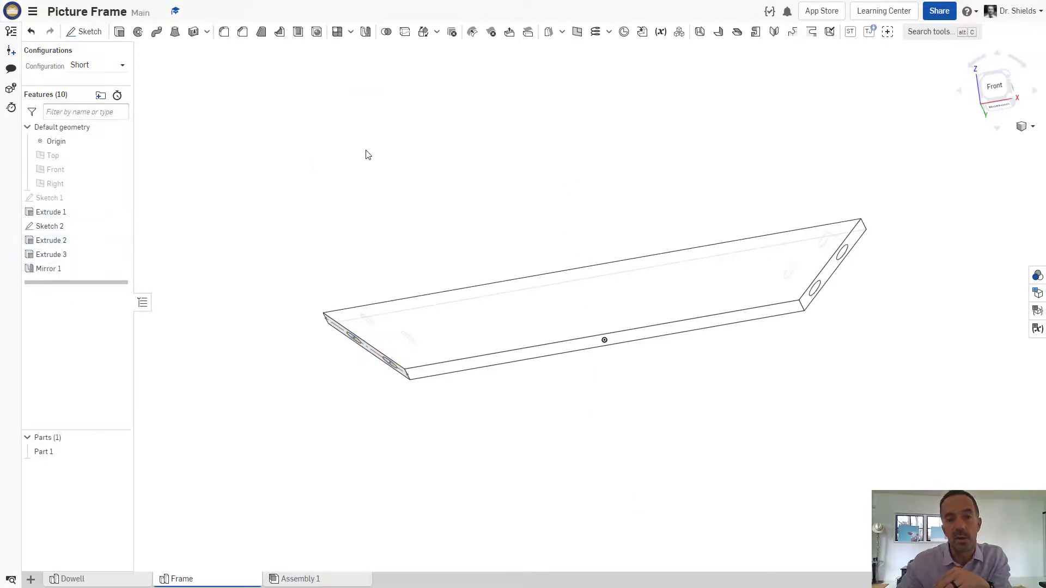
Step: Return to Assembly 1 and inspect the updated dowel holes in the mitred ends of the frame pieces
click(292, 581)
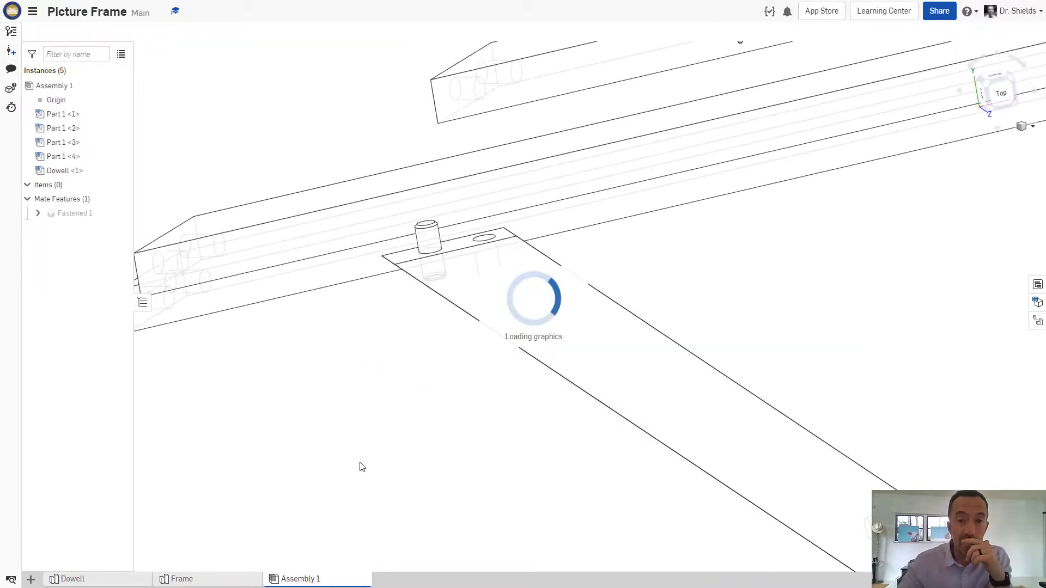
right_drag(360, 463, 421, 357)
scroll(433, 292, down, 3)
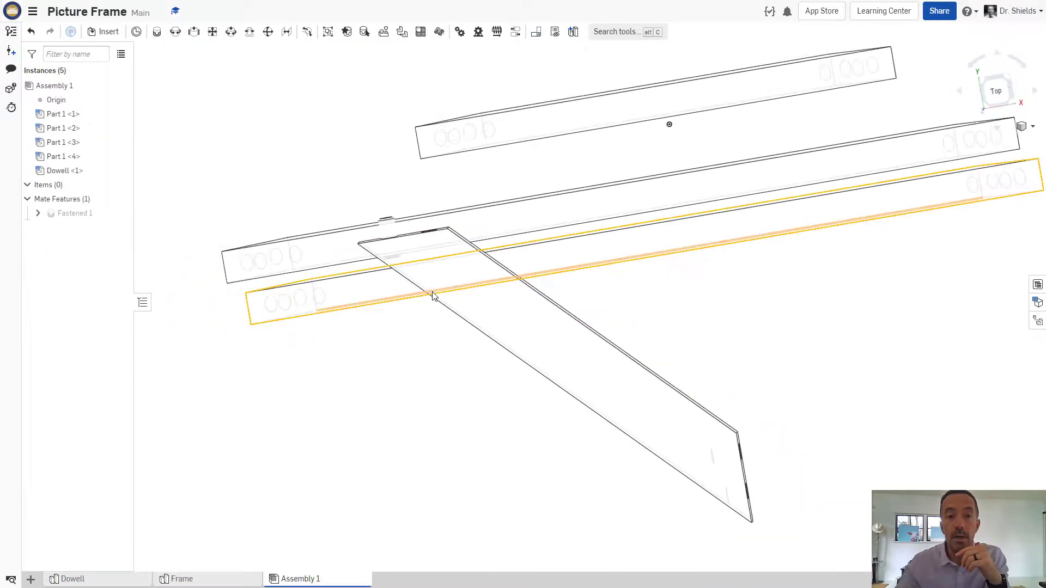
scroll(428, 281, up, 2)
scroll(444, 240, up, 2)
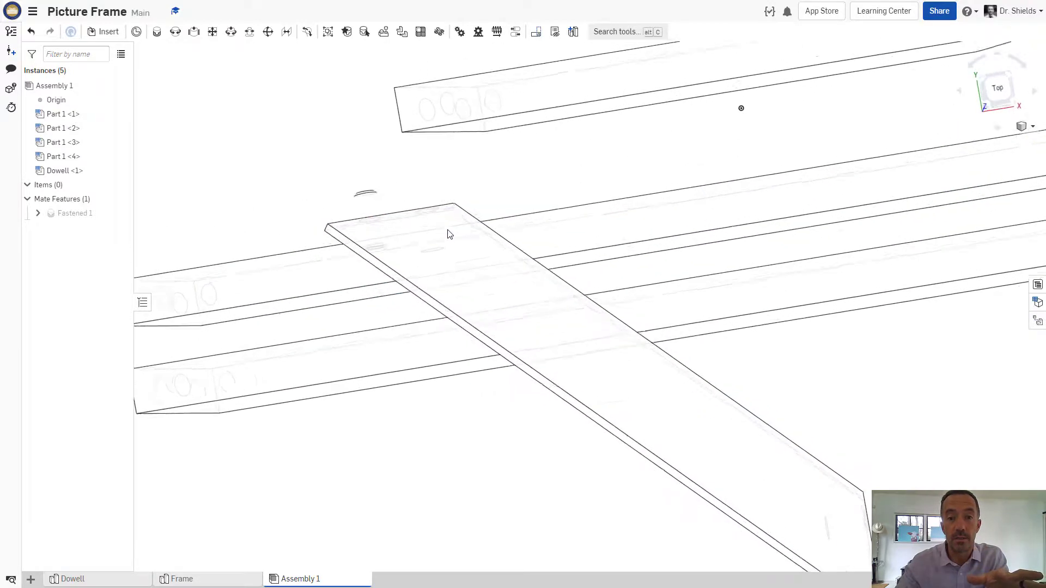
mouse_move(449, 234)
right_down()
mouse_move(460, 222)
mouse_move(451, 238)
right_up()
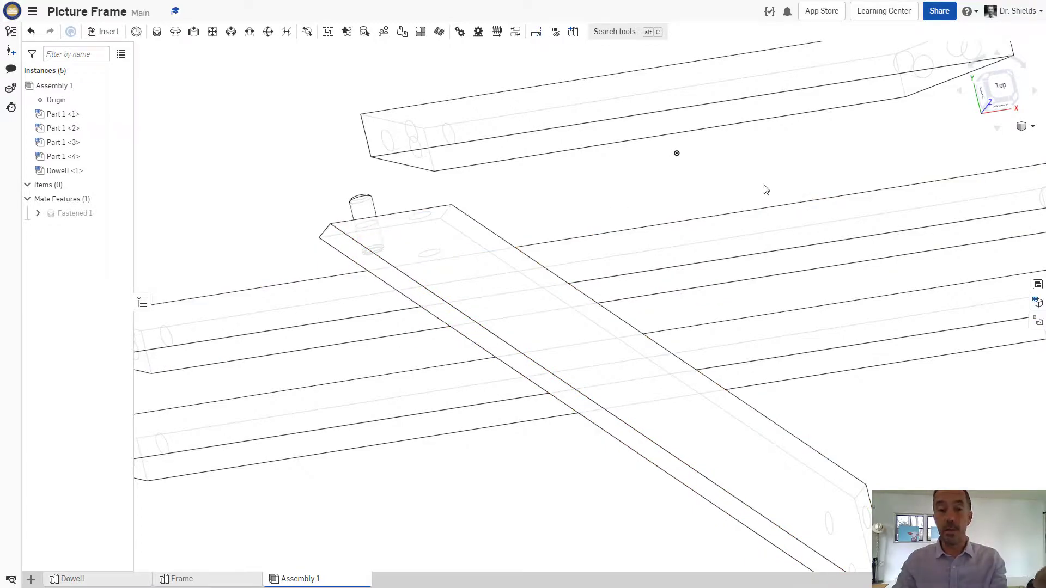
mouse_move(787, 183)
right_down()
mouse_move(790, 211)
mouse_move(783, 184)
right_up()
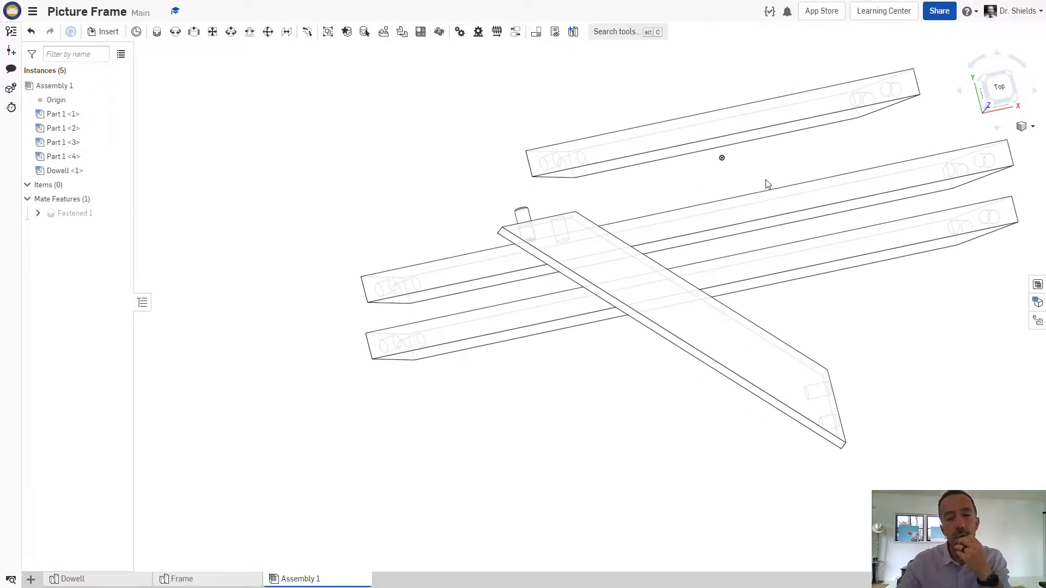
Step: Switch the assembly to shaded display with the inserted dowel and the empty hole beside it in view
click(1026, 127)
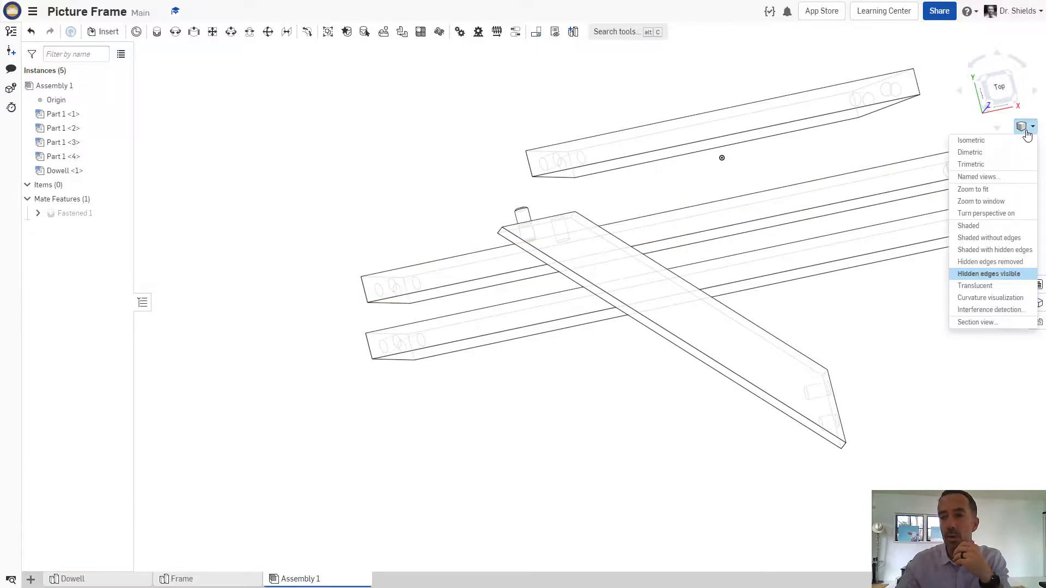
click(979, 226)
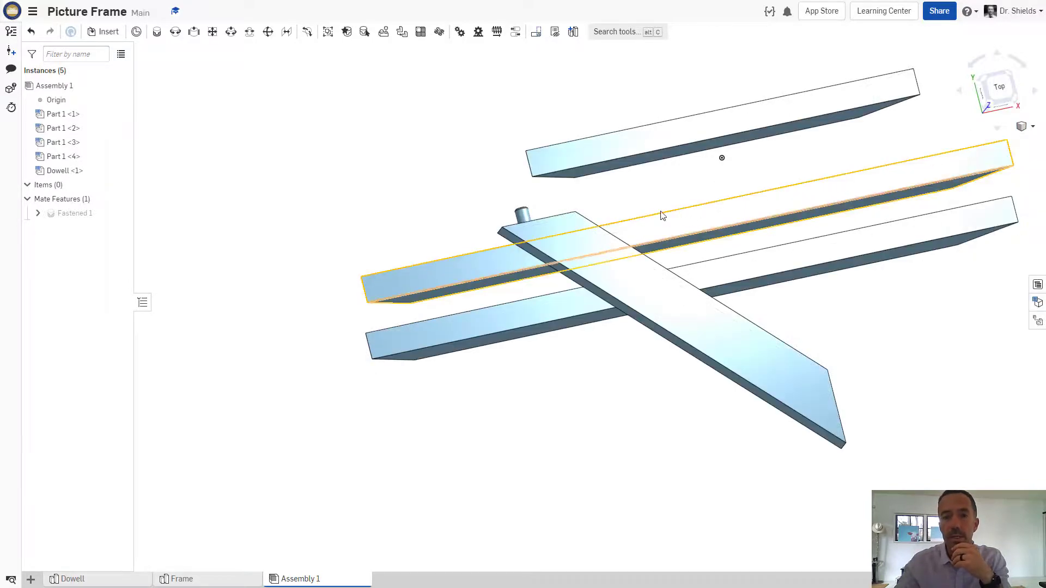
right_drag(641, 211, 635, 253)
scroll(634, 262, up, 4)
middle_drag(632, 260, 599, 186)
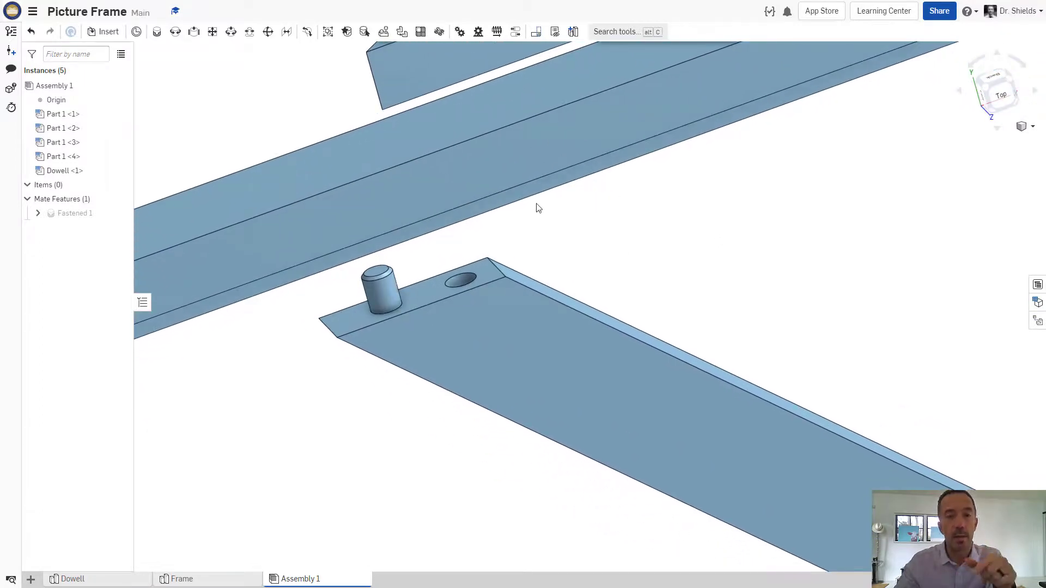
Step: Start replicating the inserted dowel by matching individual edges, choosing the rim of the empty hole beside it on Part 1 <3>
click(384, 33)
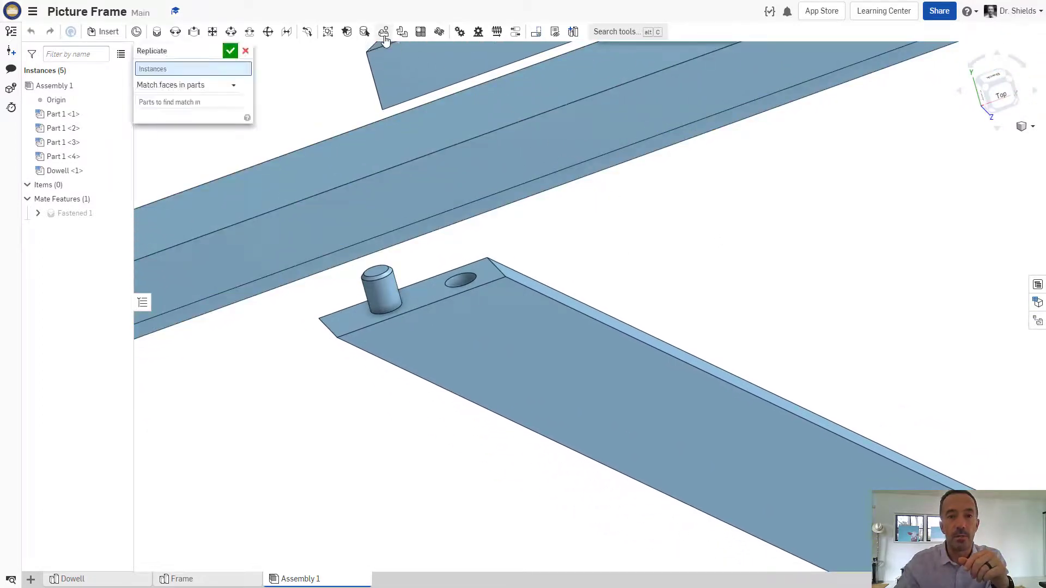
click(380, 289)
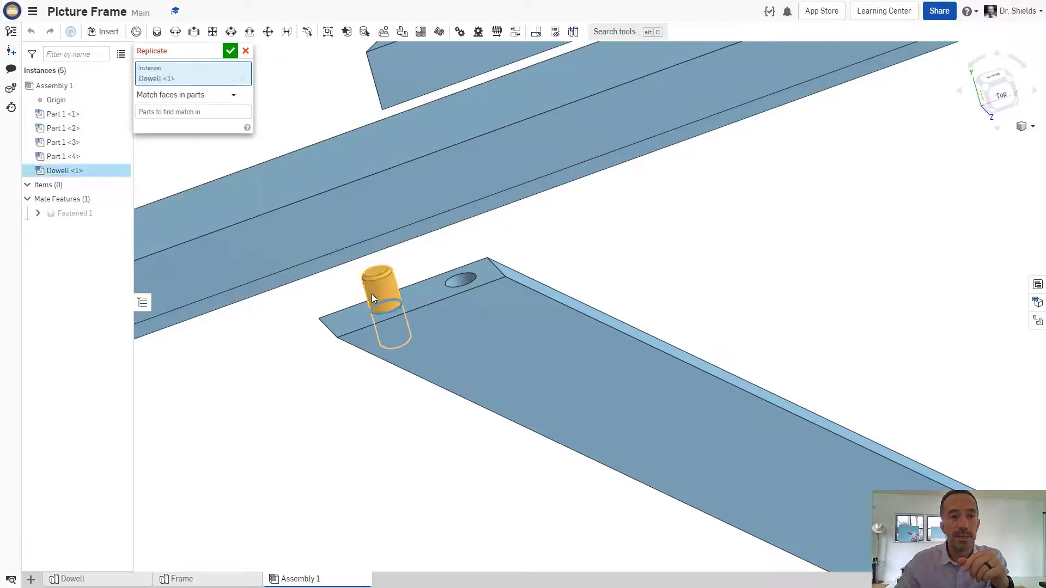
click(187, 99)
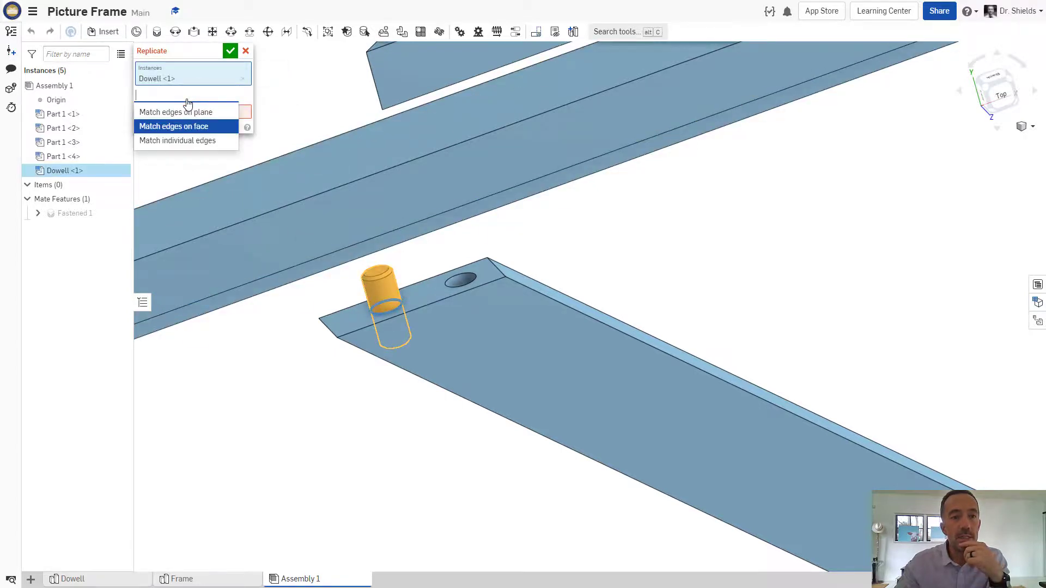
click(180, 141)
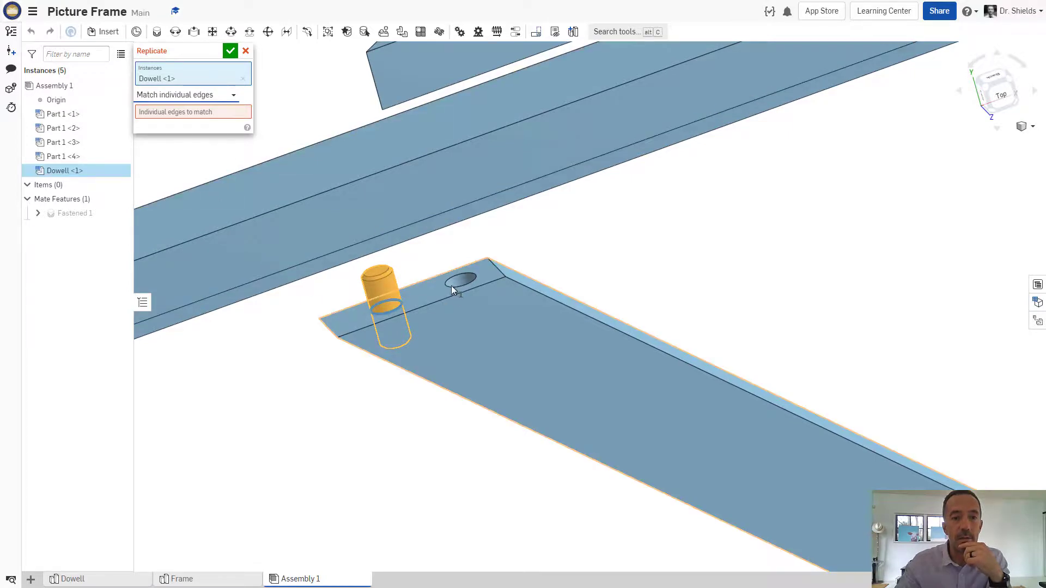
click(187, 112)
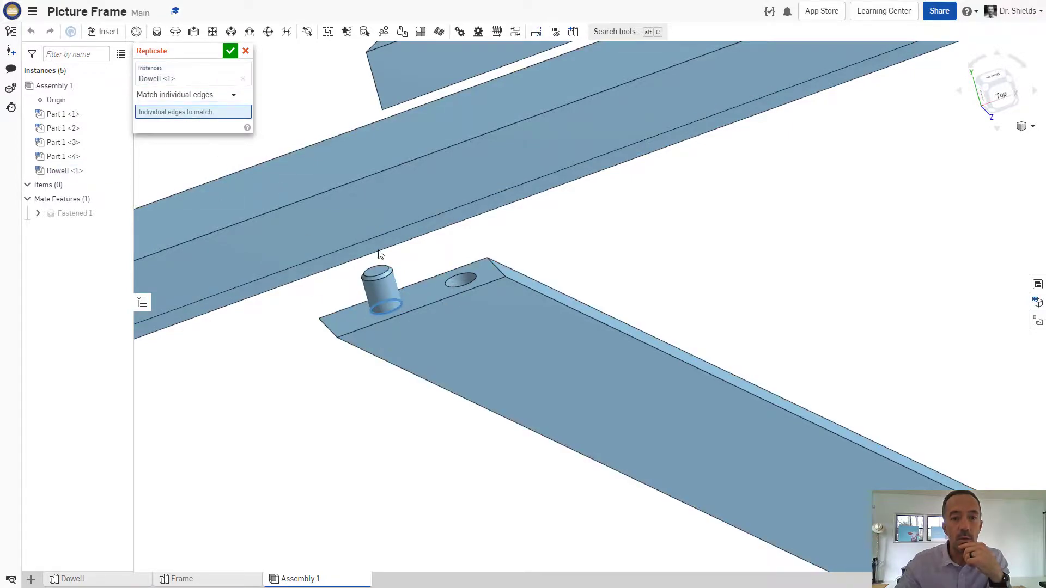
click(447, 283)
Step: Add the rims of both holes at the opposite mitred end of Part 1 <3> as edges to match
scroll(384, 293, down, 5)
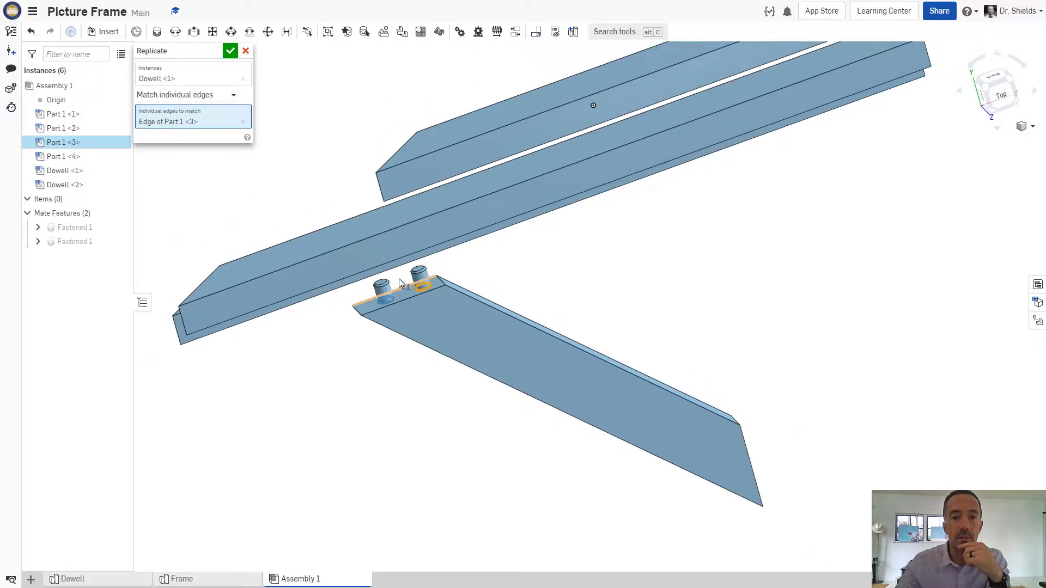
right_drag(399, 279, 404, 350)
scroll(659, 435, up, 3)
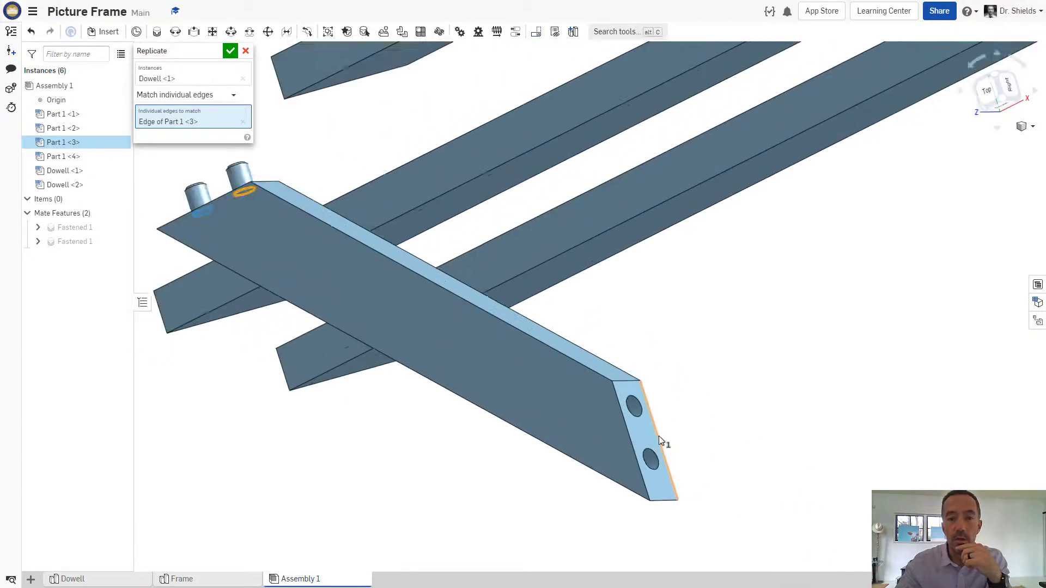
scroll(649, 436, up, 2)
click(633, 414)
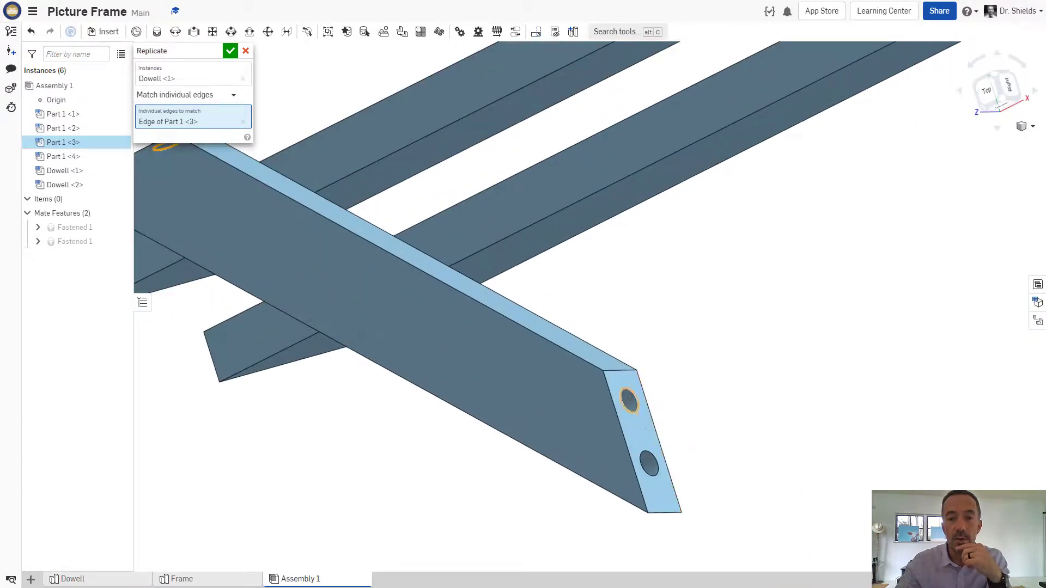
click(641, 455)
Step: Add the rims of both holes in one mitred end of Part 1 <1> to the edges to match
scroll(729, 382, down, 5)
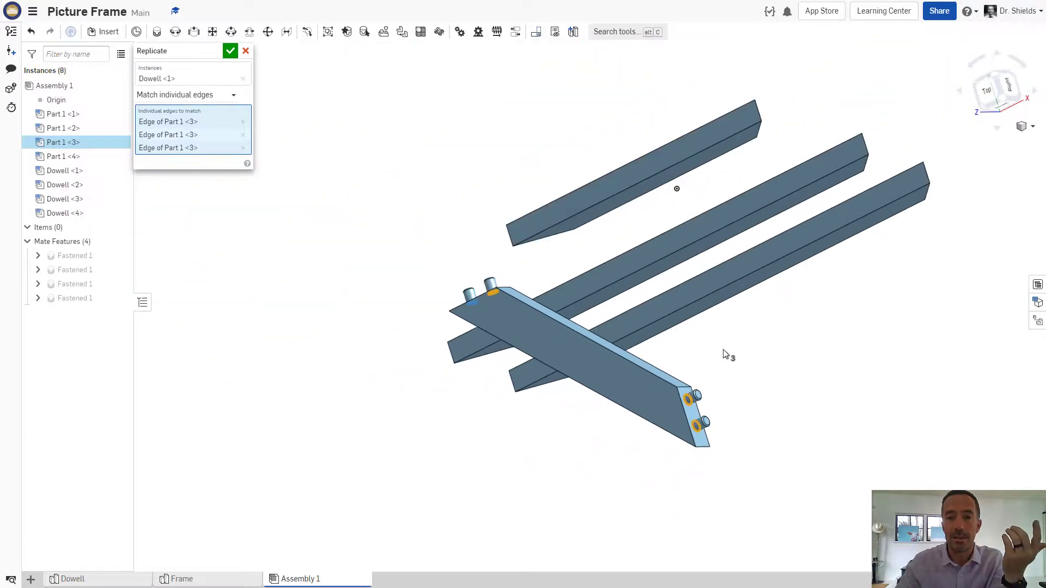
right_drag(699, 282, 668, 303)
scroll(635, 240, up, 5)
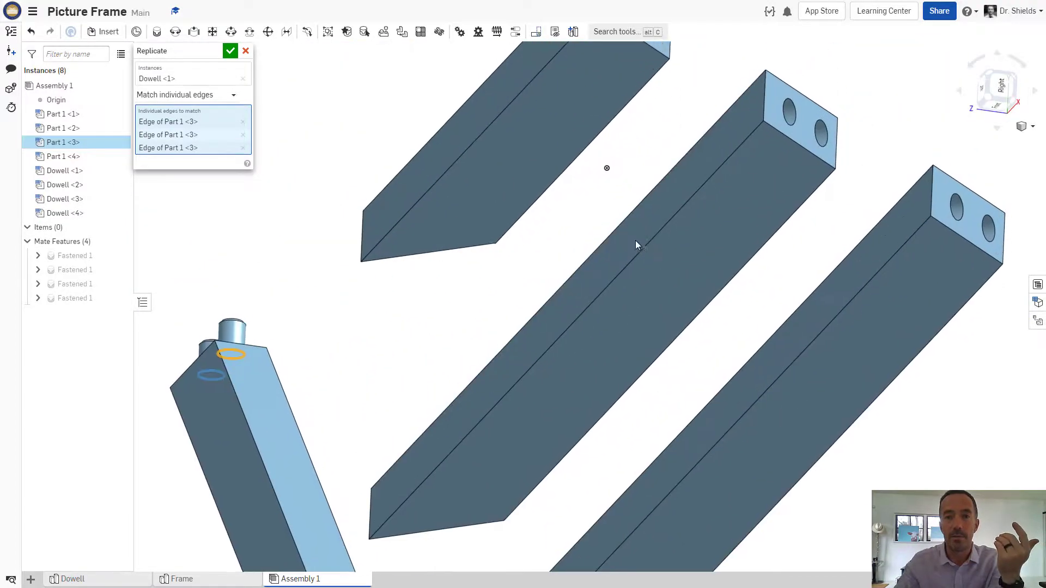
scroll(581, 140, up, 2)
click(578, 137)
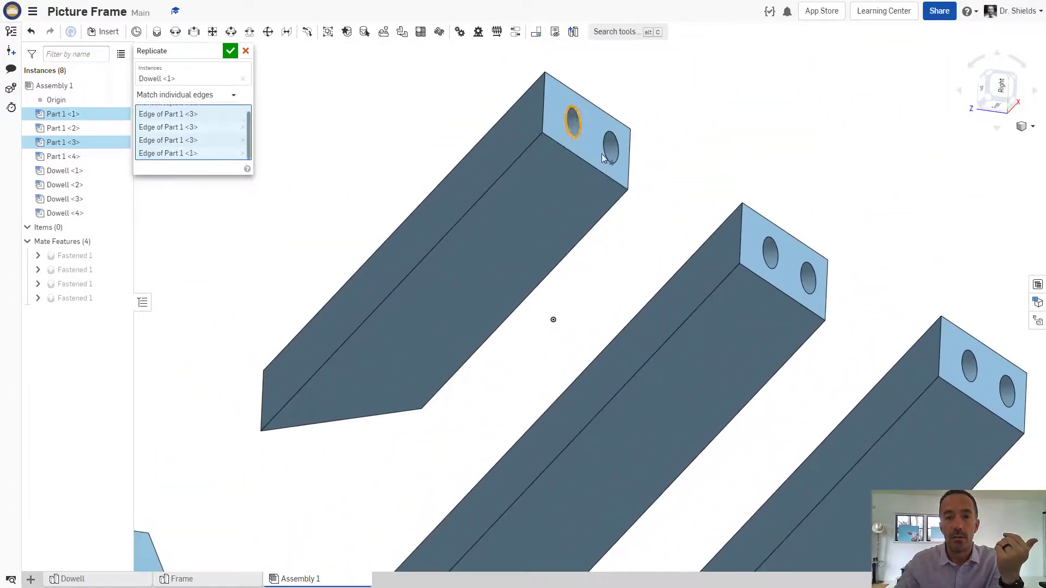
click(615, 159)
Step: Add both hole rims at the other end of Part 1 <1> and apply the dowel replication
right_drag(467, 323, 306, 402)
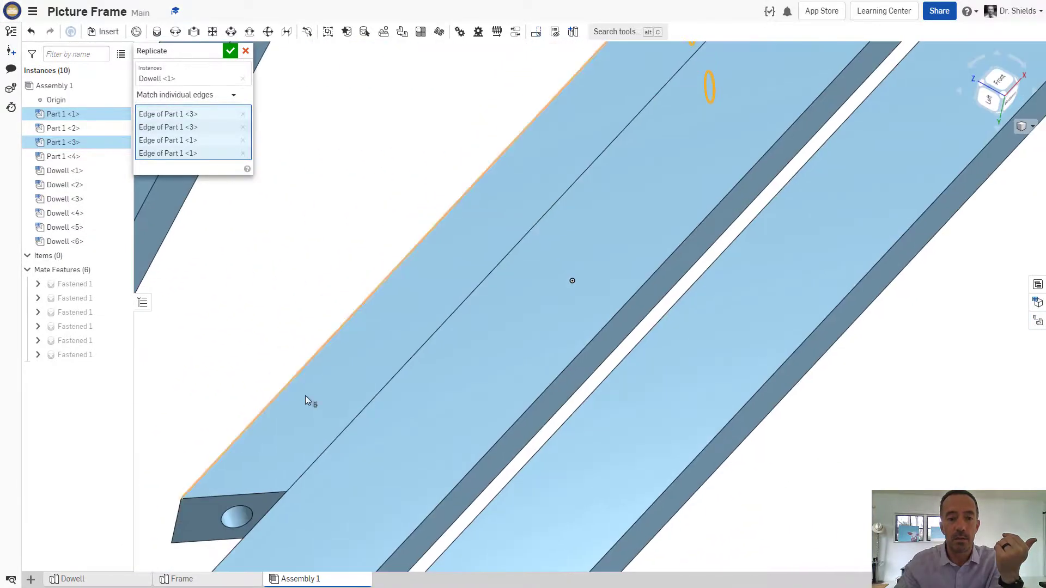
click(252, 493)
right_drag(252, 492, 352, 372)
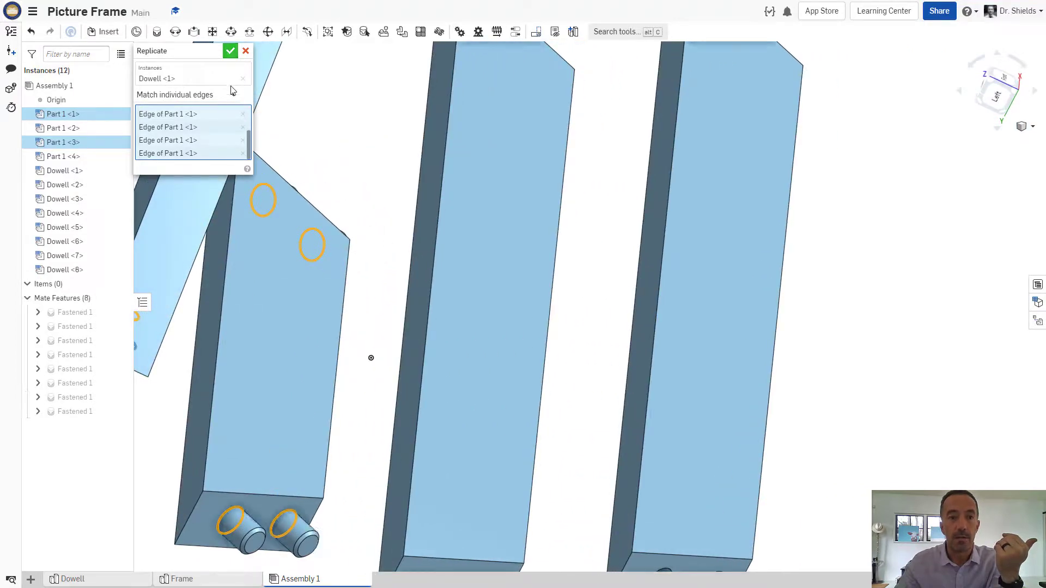
click(230, 51)
Step: Show the assembly with hidden edges visible, with a doweled mitred end in close view, to compare dowel lengths with hole depths
scroll(420, 308, down, 5)
right_drag(430, 302, 603, 348)
scroll(619, 248, up, 5)
scroll(680, 193, up, 5)
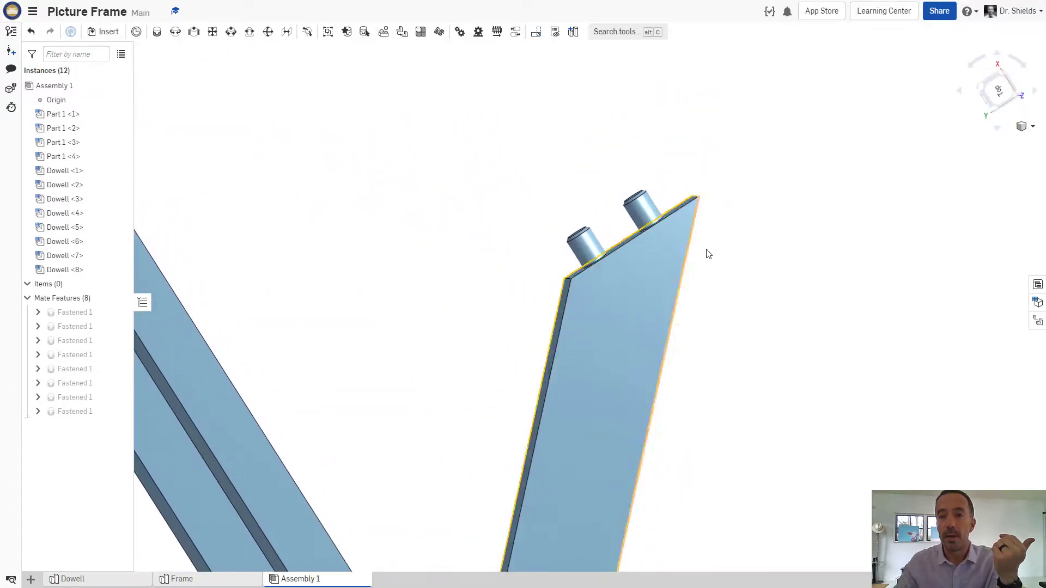
click(1028, 127)
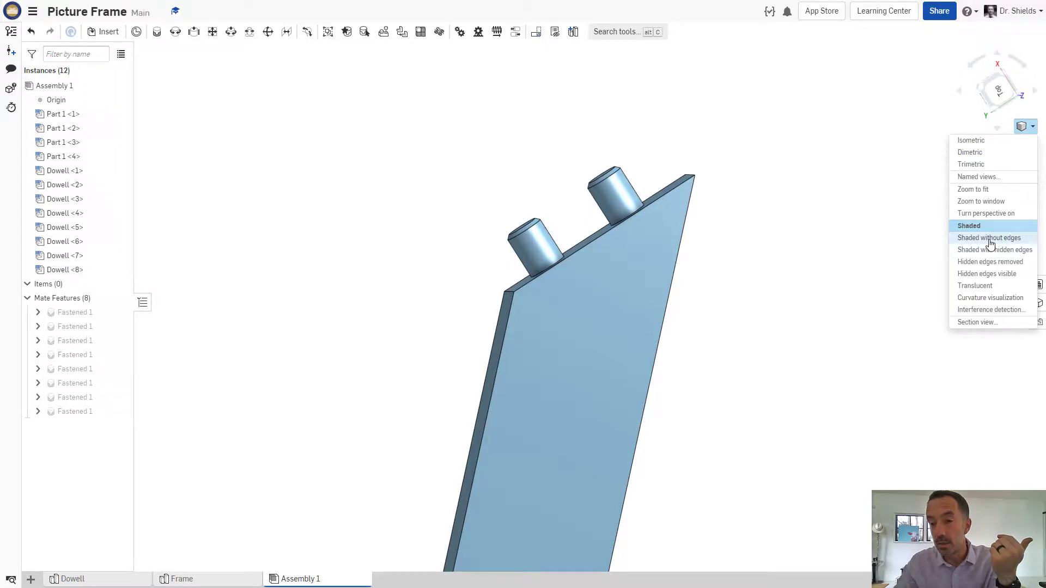
click(991, 275)
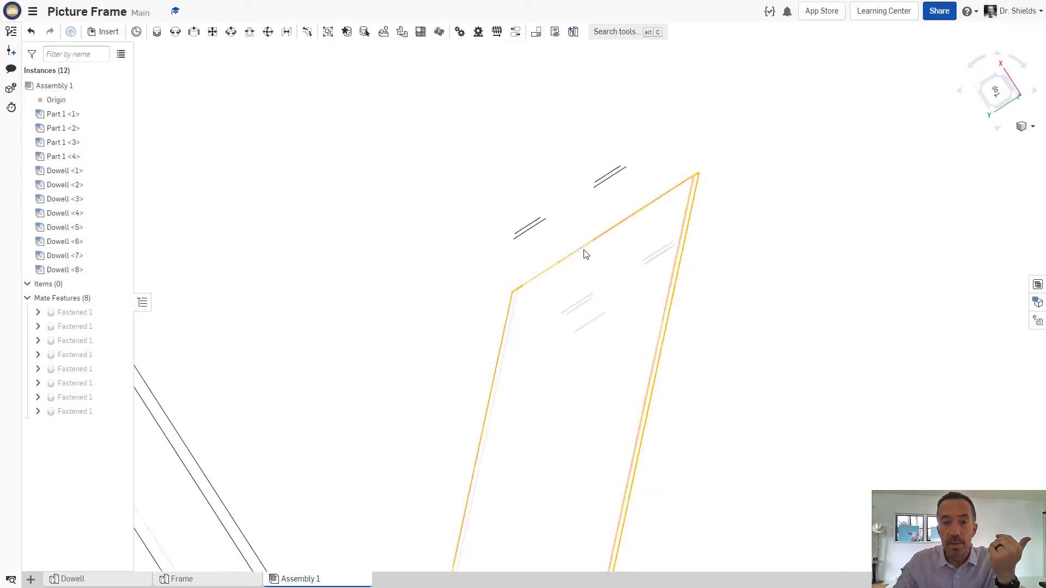
Step: Change the configuration of Dowell <3>, in the deeper hole of the mitred end, to 35mm
click(536, 240)
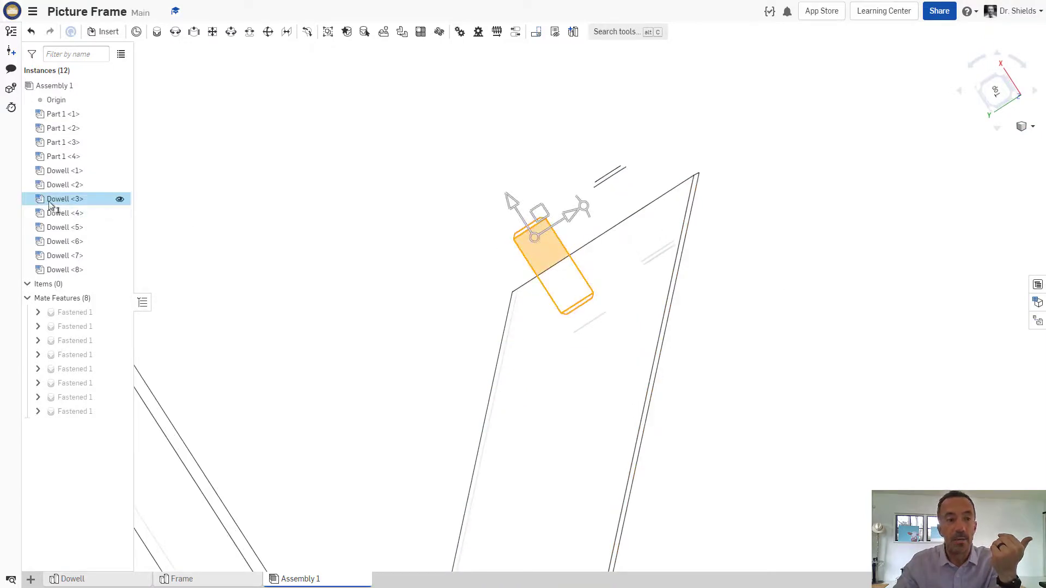
right_click(535, 253)
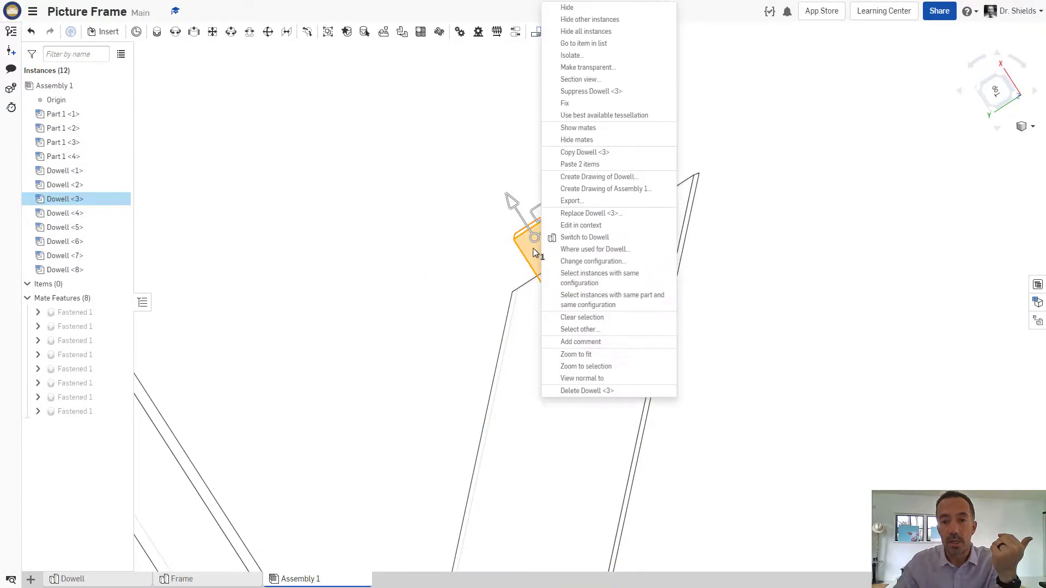
click(577, 261)
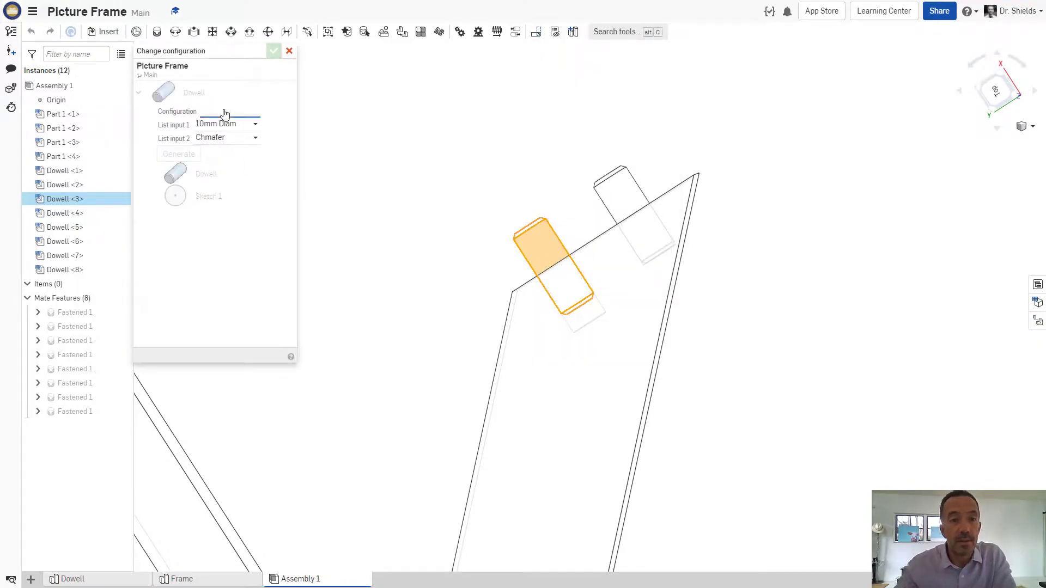
click(225, 113)
click(221, 169)
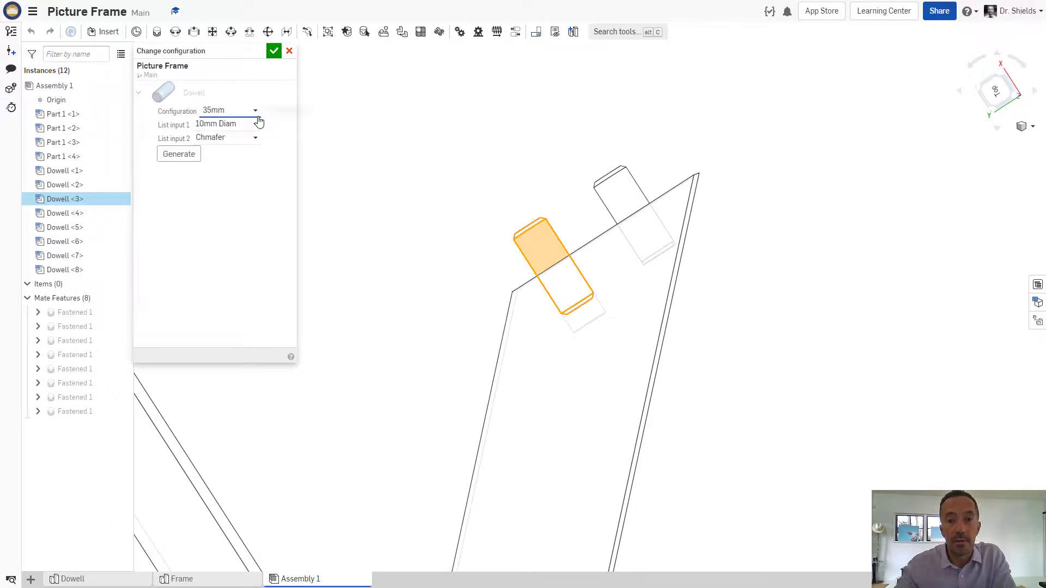
click(273, 50)
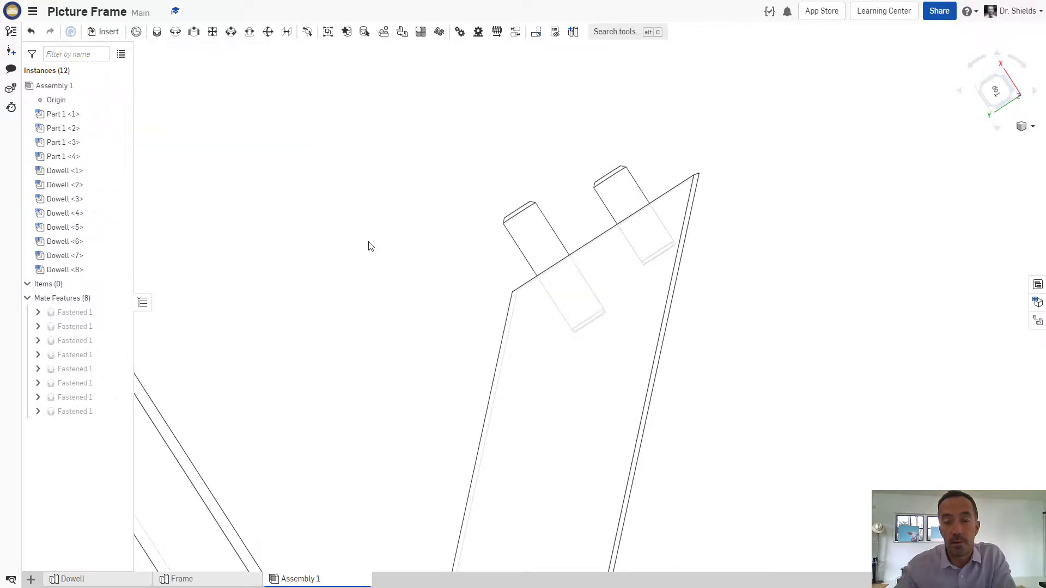
Step: Change the configuration of Dowell <2>, in the deeper hole at the opposite end of the same frame piece, to 35mm
scroll(369, 299, down, 10)
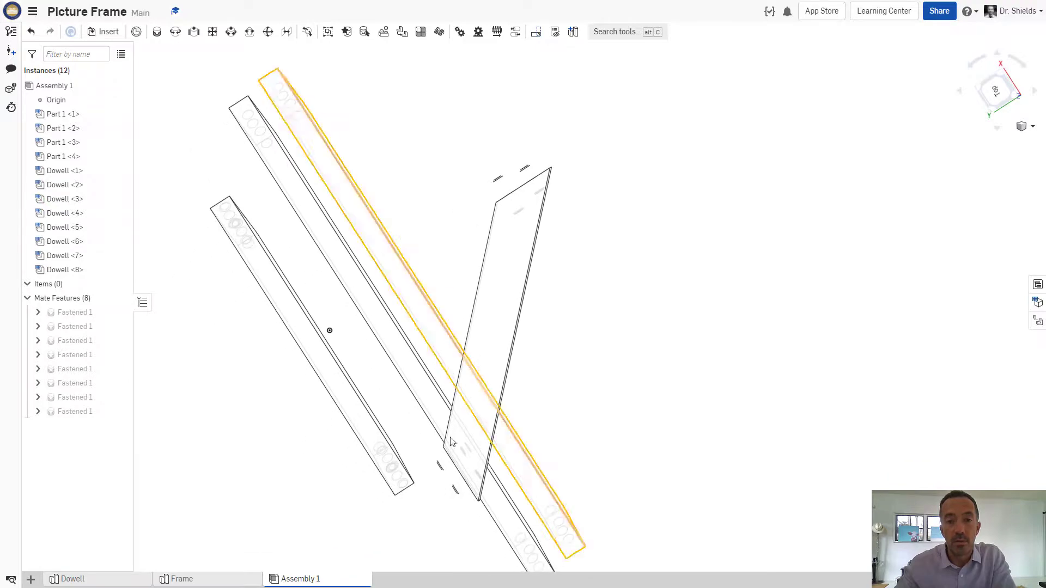
scroll(461, 388, up, 10)
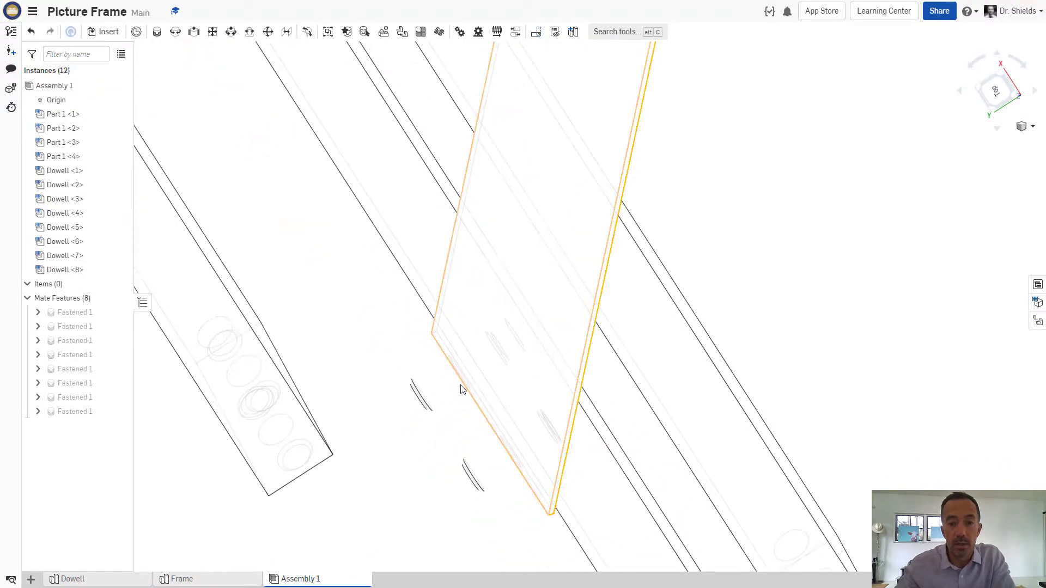
click(443, 401)
right_click(442, 401)
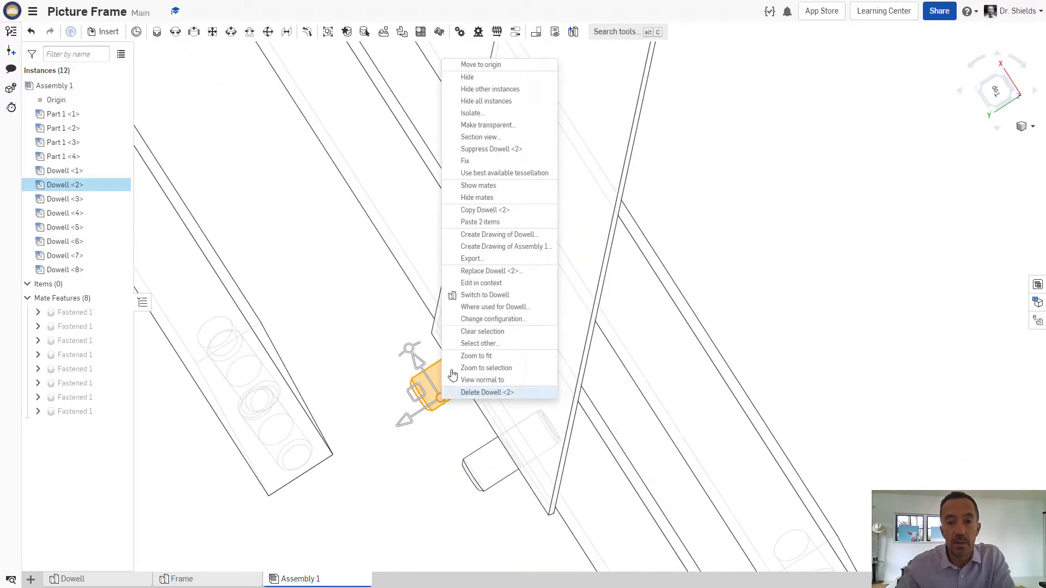
click(473, 321)
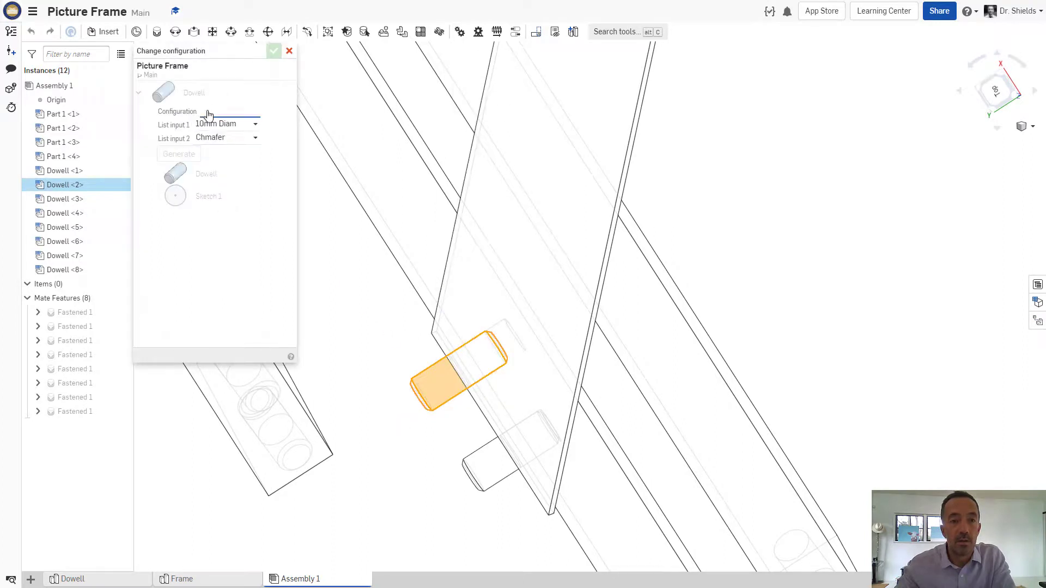
click(208, 114)
click(211, 170)
click(273, 51)
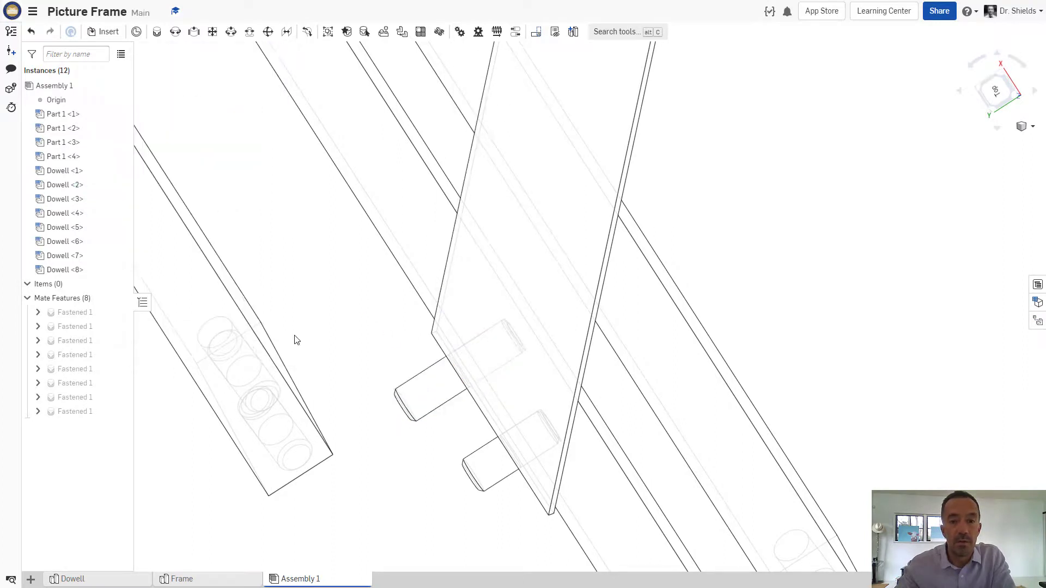
Step: Change the configuration of Dowell <6>, in the deeper hole of the second doweled frame piece, to 35mm
scroll(297, 328, down, 4)
middle_drag(297, 328, 494, 442)
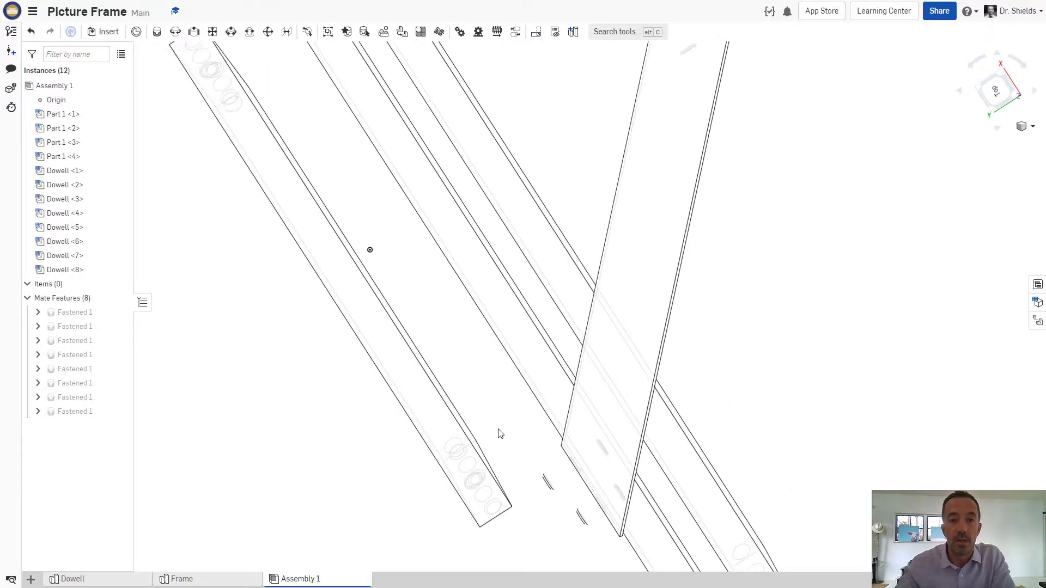
right_drag(500, 433, 379, 402)
scroll(453, 410, down, 5)
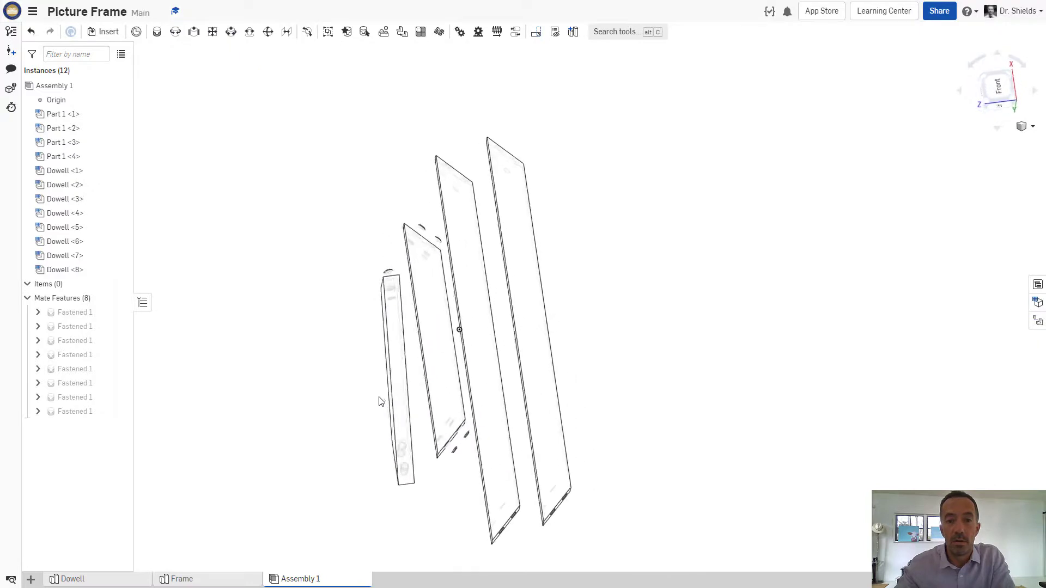
scroll(456, 231, up, 5)
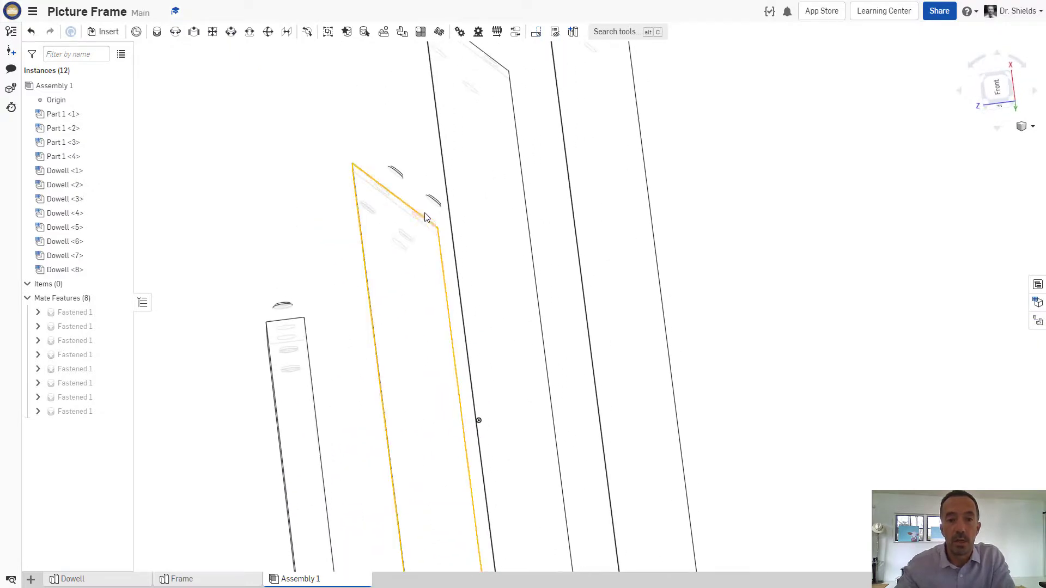
click(426, 214)
right_click(425, 211)
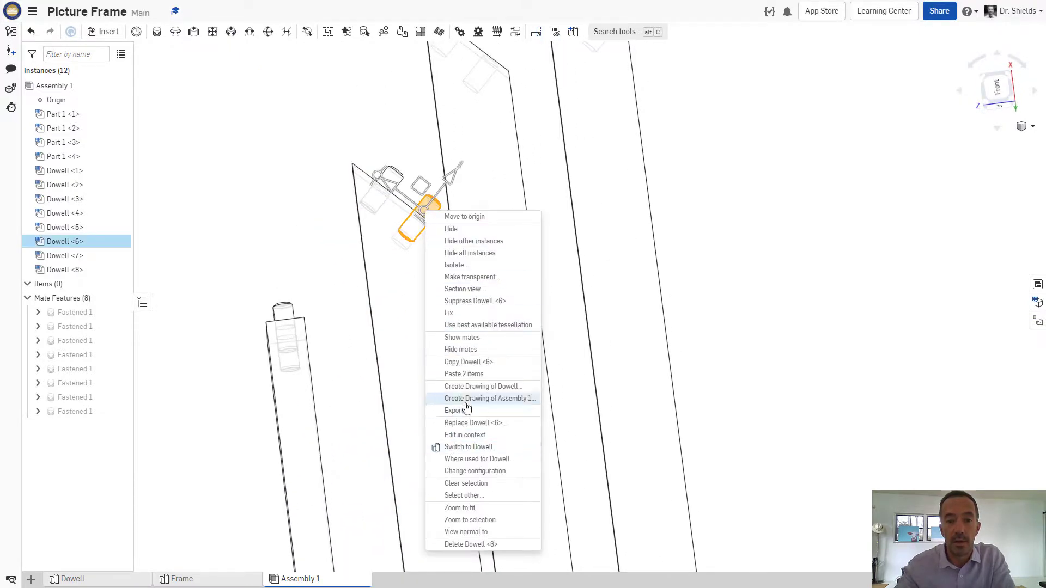
click(474, 471)
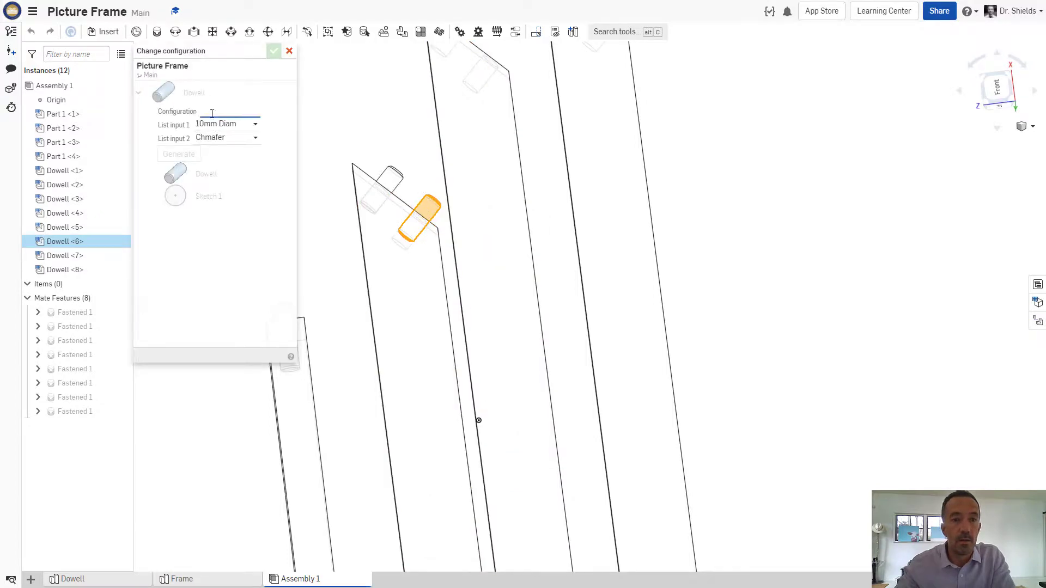
click(212, 113)
click(216, 170)
click(275, 54)
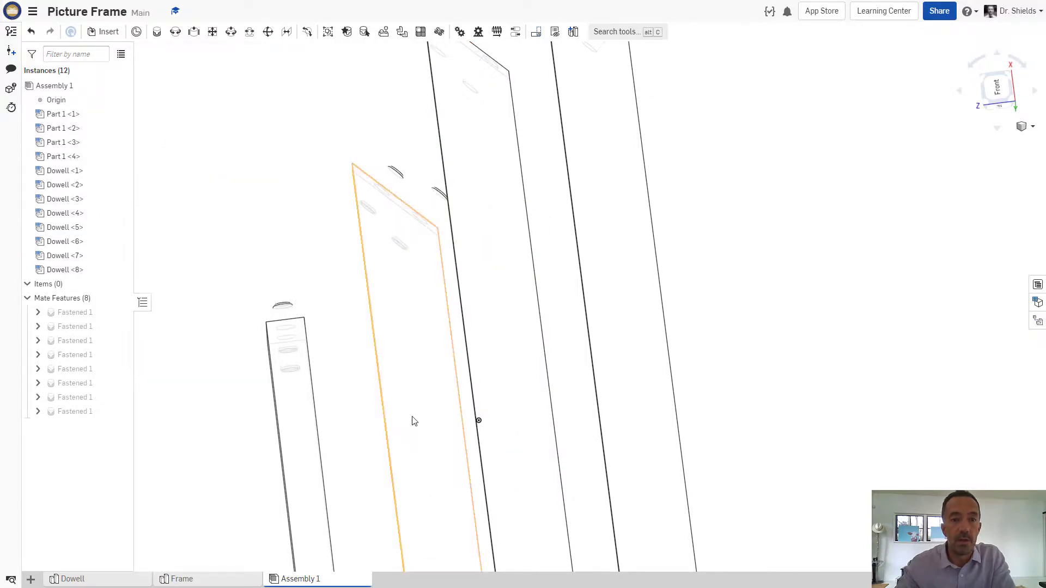
Step: Change the configuration of Dowell <8>, in the deeper hole at the frame piece's other end, to 35mm and return the display to shaded
middle_drag(419, 350, 425, 165)
right_drag(484, 535, 487, 538)
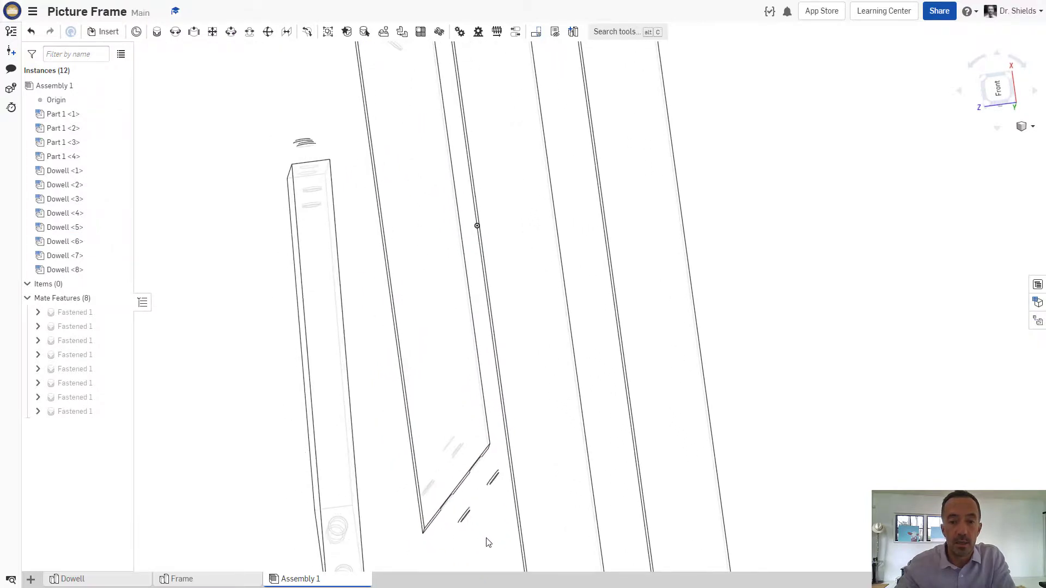
click(485, 477)
right_click(485, 476)
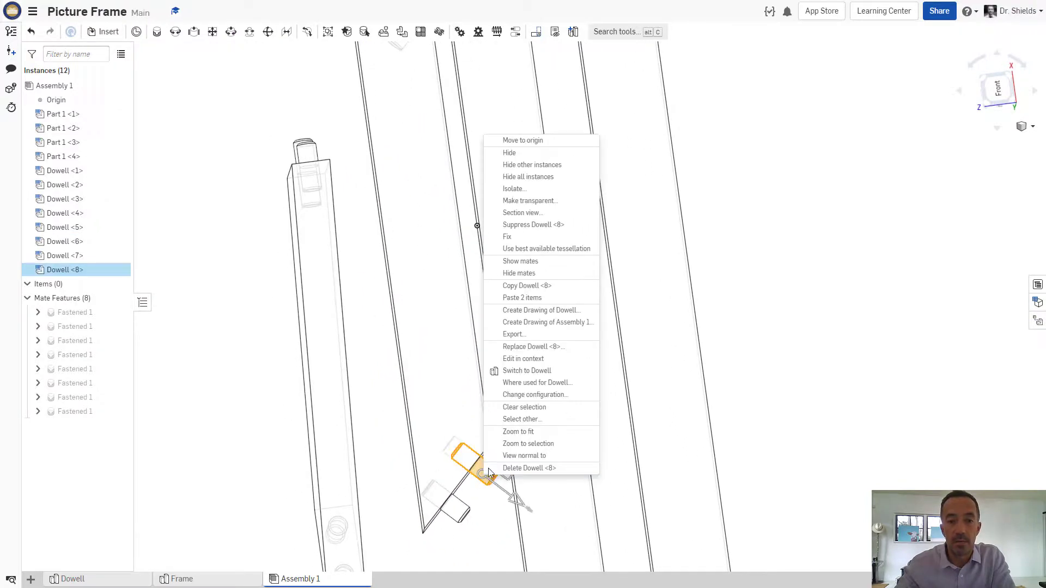
click(516, 396)
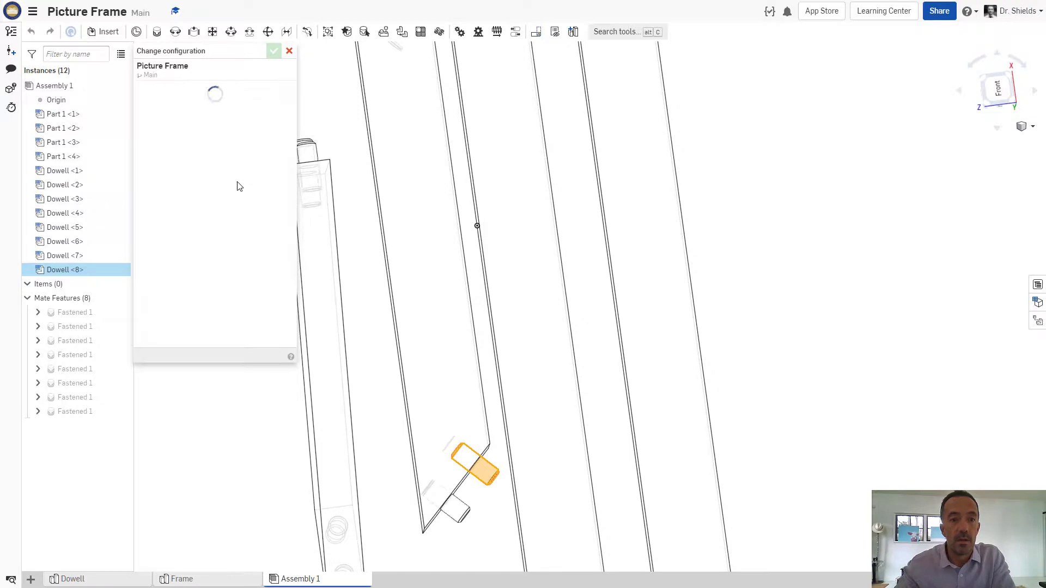
click(211, 116)
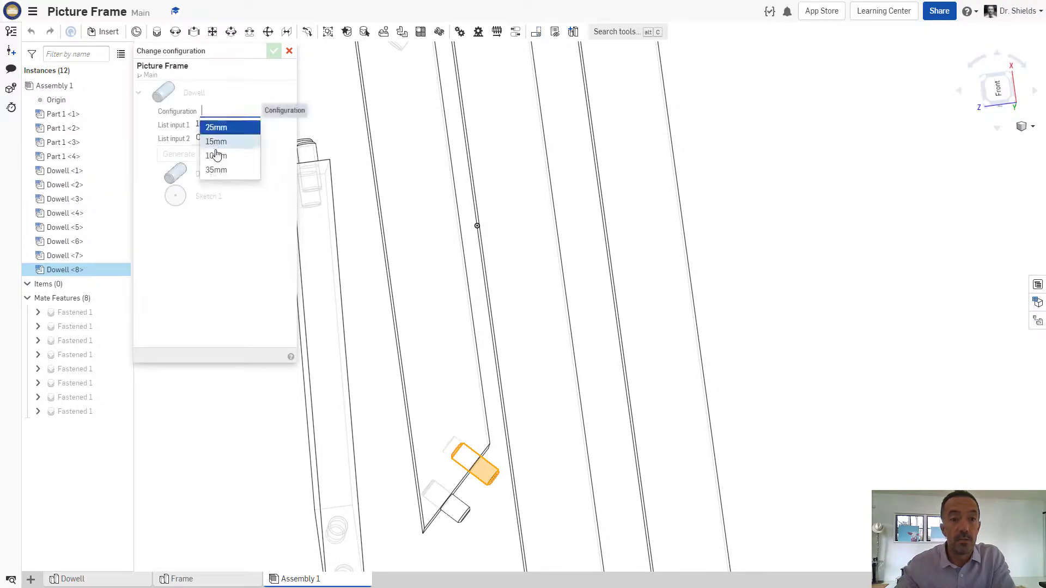
click(218, 170)
click(274, 51)
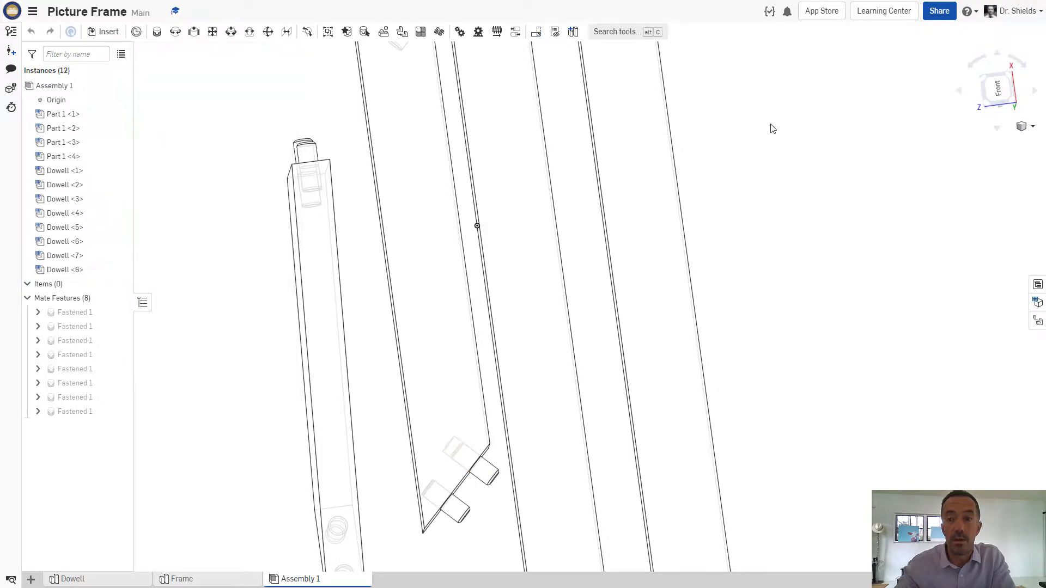
click(1025, 126)
click(992, 229)
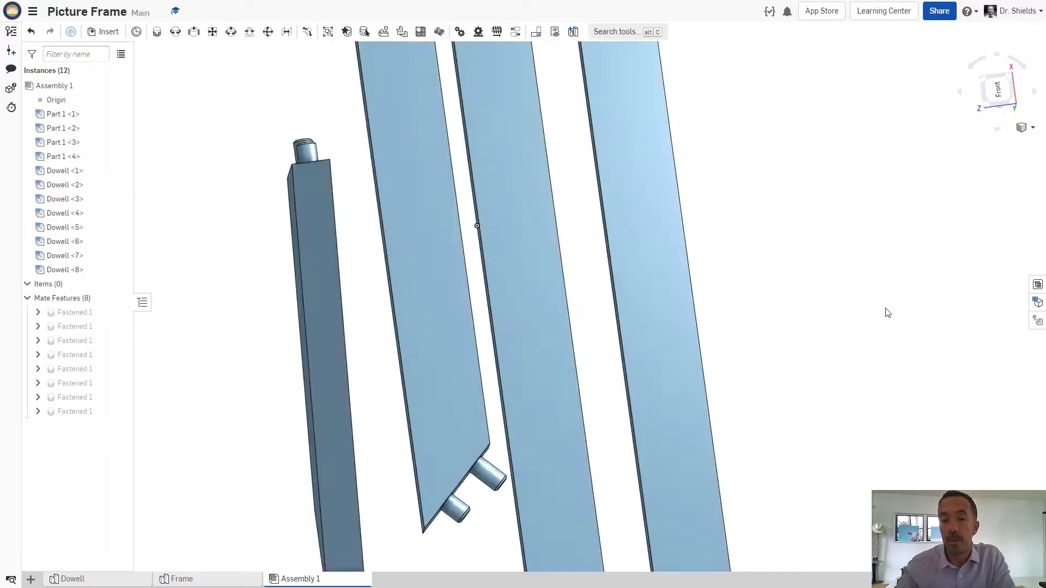
Step: Fasten the mitred end face of Part 1 <4> to the matching doweled end of Part 1 <1>, flipping the primary axis to form a corner
scroll(852, 341, down, 5)
mouse_move(831, 276)
right_down()
mouse_move(815, 275)
mouse_move(821, 283)
right_up()
middle_drag(817, 283, 583, 330)
right_drag(583, 333, 561, 273)
right_drag(488, 168, 482, 246)
middle_drag(480, 242, 481, 249)
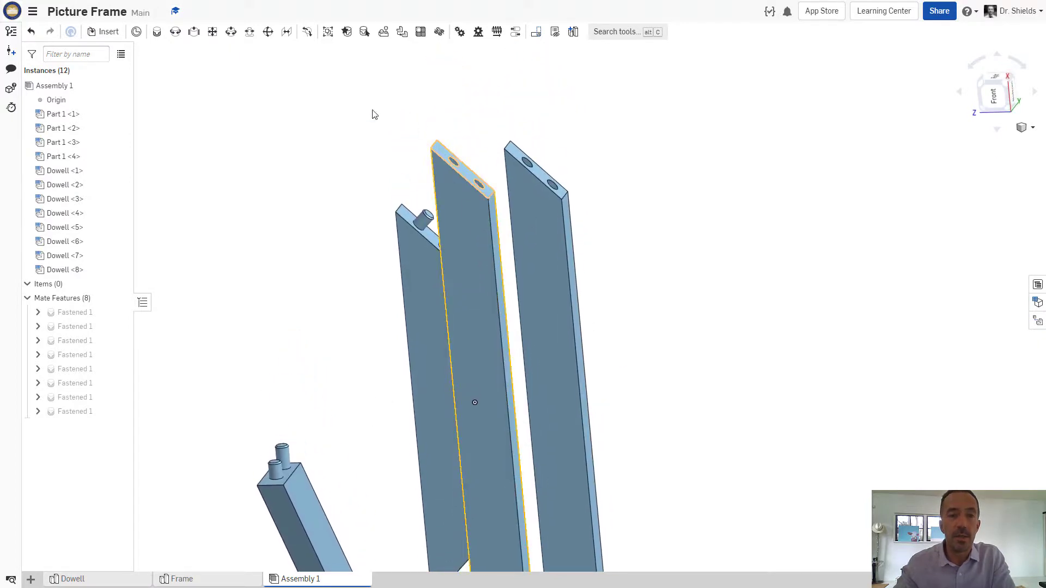
scroll(464, 225, up, 4)
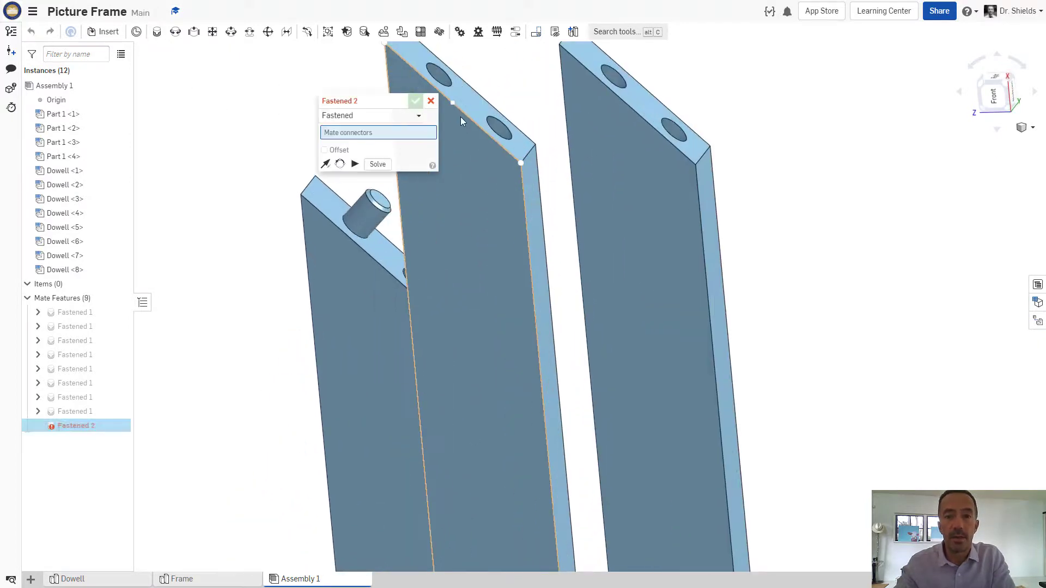
middle_drag(472, 137, 555, 226)
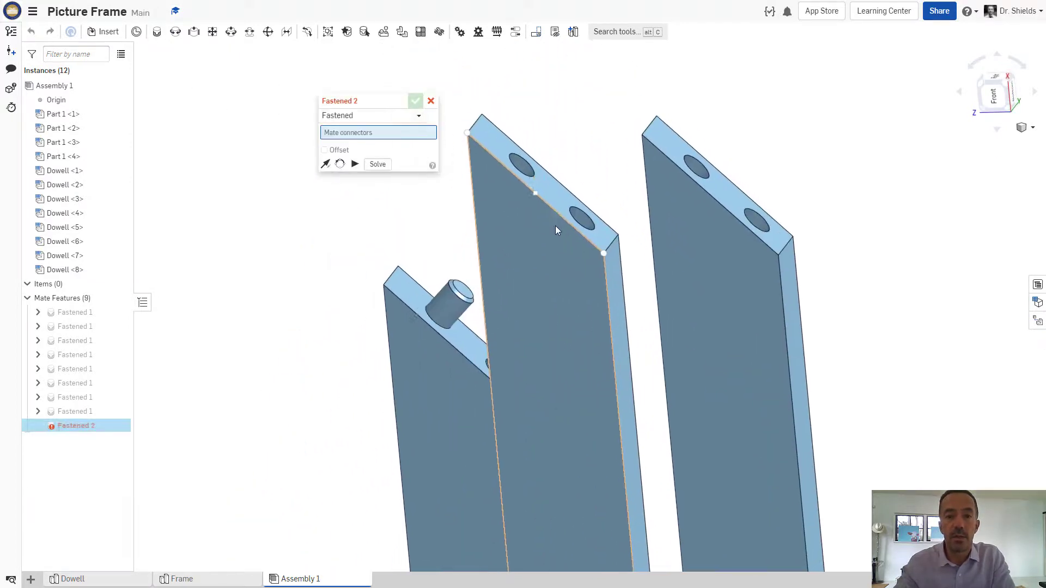
click(527, 180)
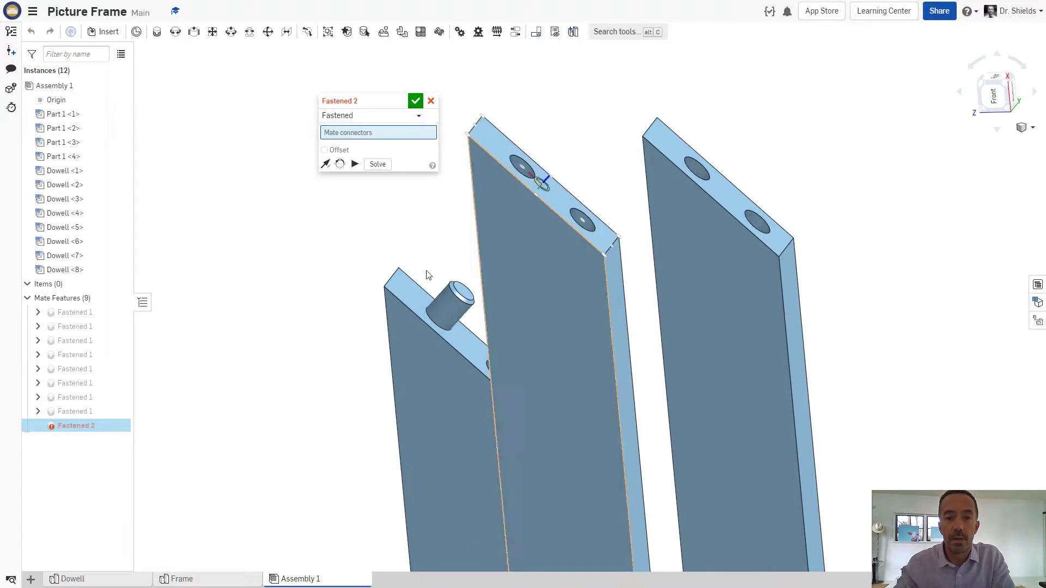
click(427, 314)
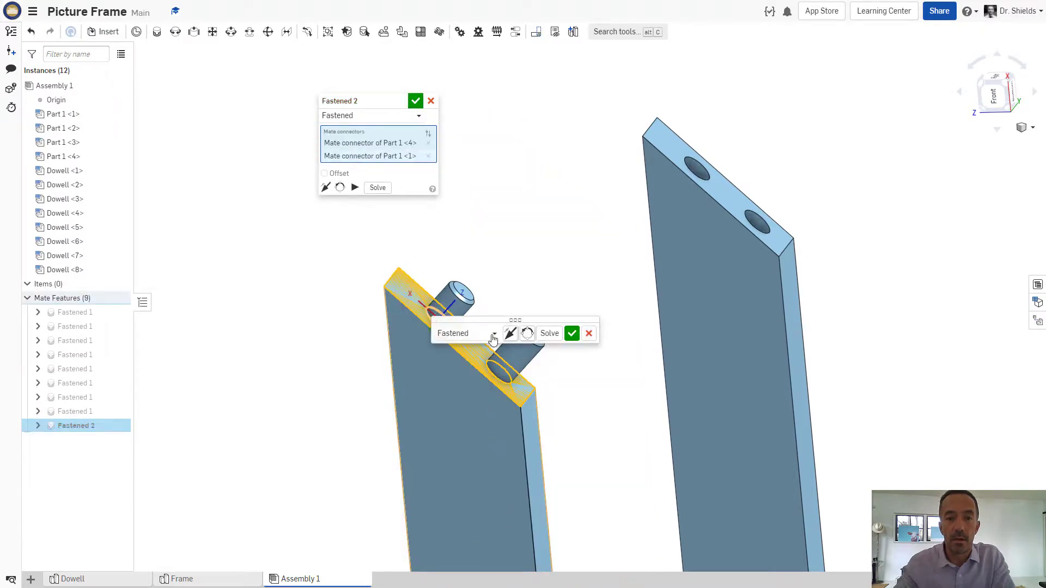
click(510, 333)
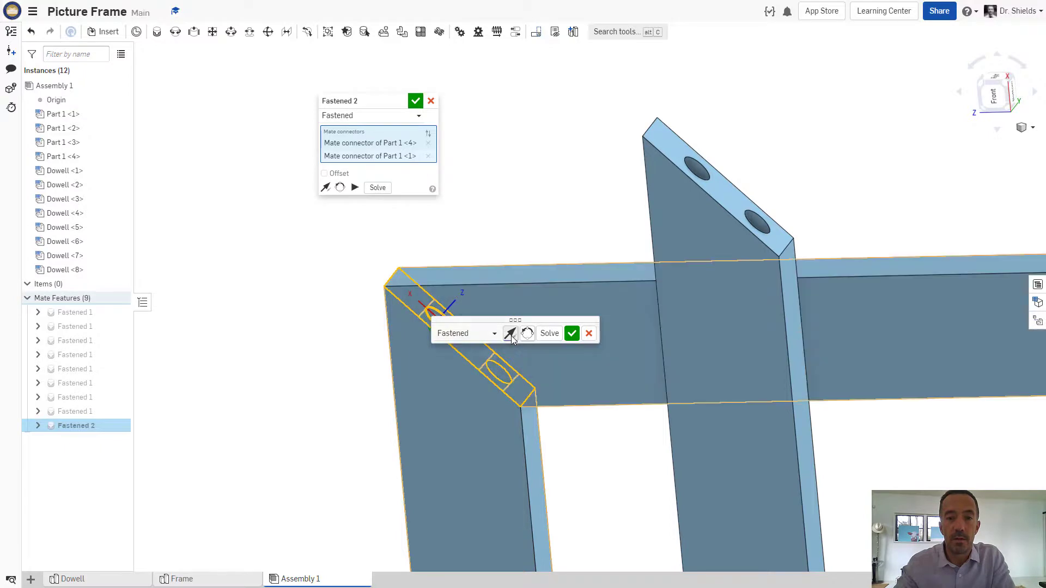
click(575, 336)
Step: Start another Fastened mate with the centre of the inner dowel hole on the free mitred end of Part 1 <1>
key(m)
scroll(599, 390, down, 4)
middle_drag(608, 528, 595, 284)
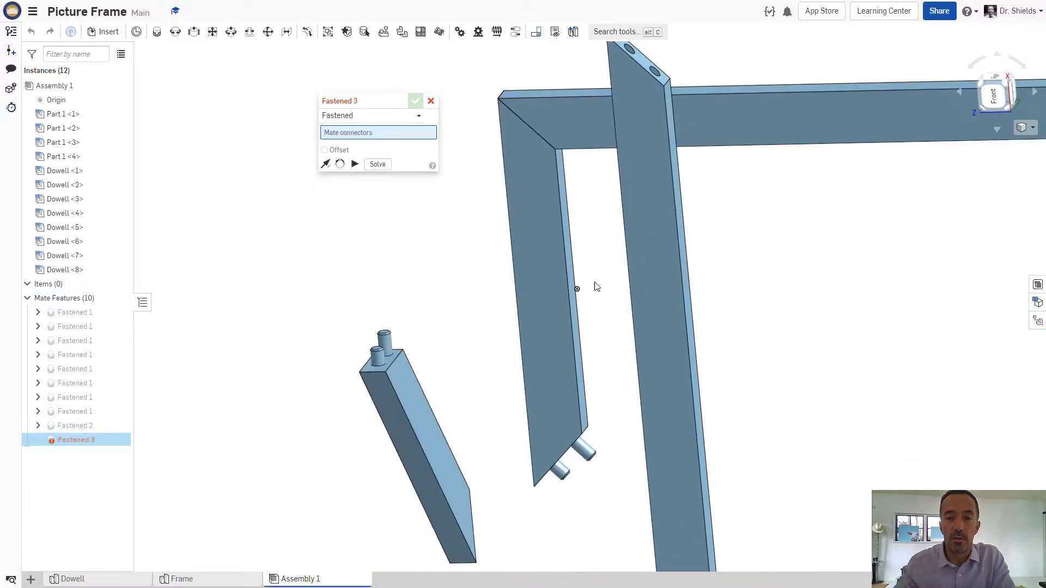
right_drag(533, 455, 506, 352)
scroll(505, 346, up, 3)
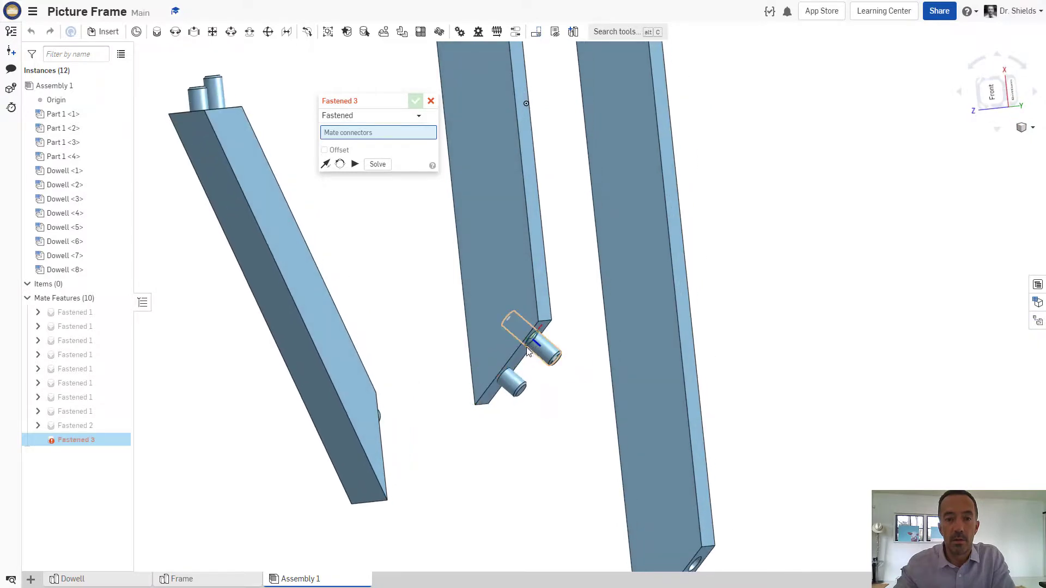
scroll(526, 359, up, 3)
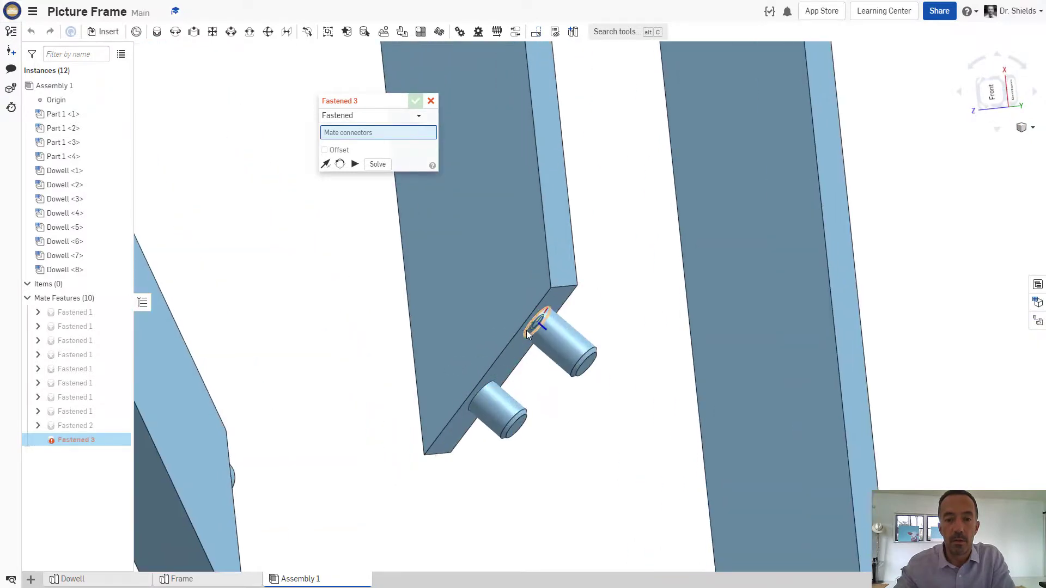
click(526, 331)
Step: Complete the mate with the centre of the inner hole on the mitred end of Part 1 <2>, flipping the primary axis
scroll(342, 297, down, 3)
scroll(340, 292, down, 2)
middle_drag(308, 311, 346, 366)
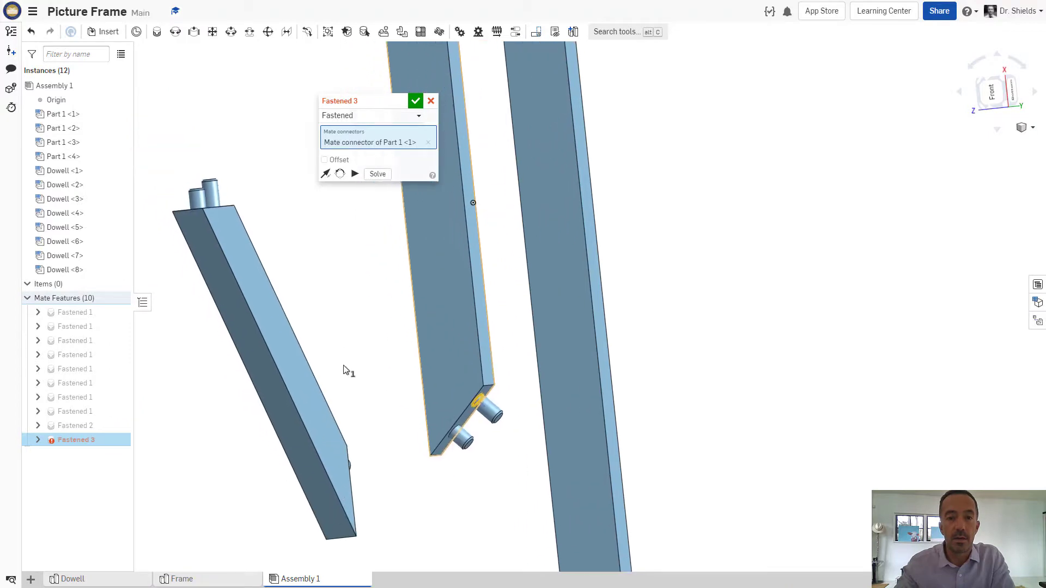
scroll(392, 384, down, 4)
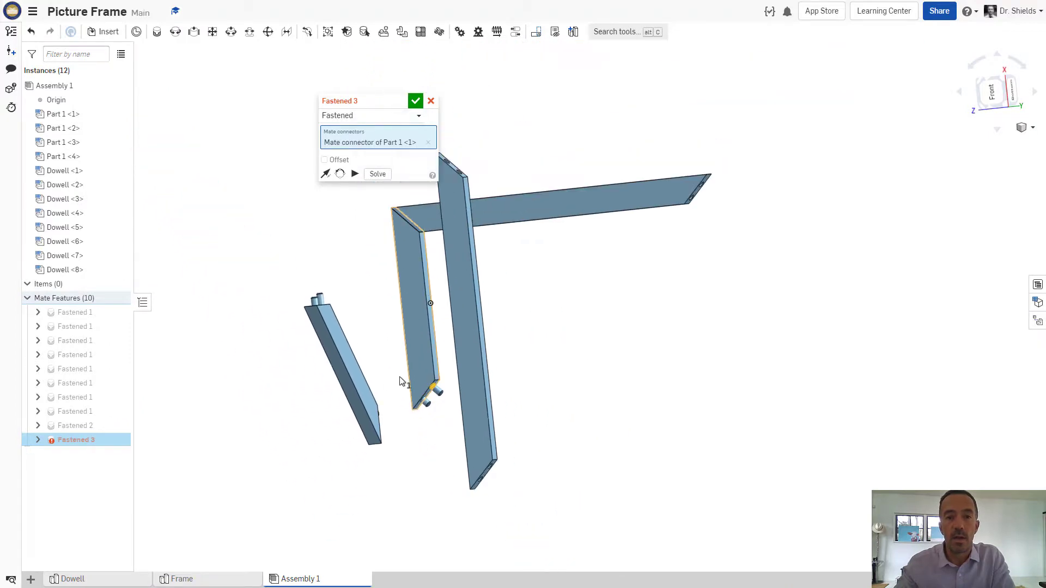
middle_drag(491, 219, 524, 357)
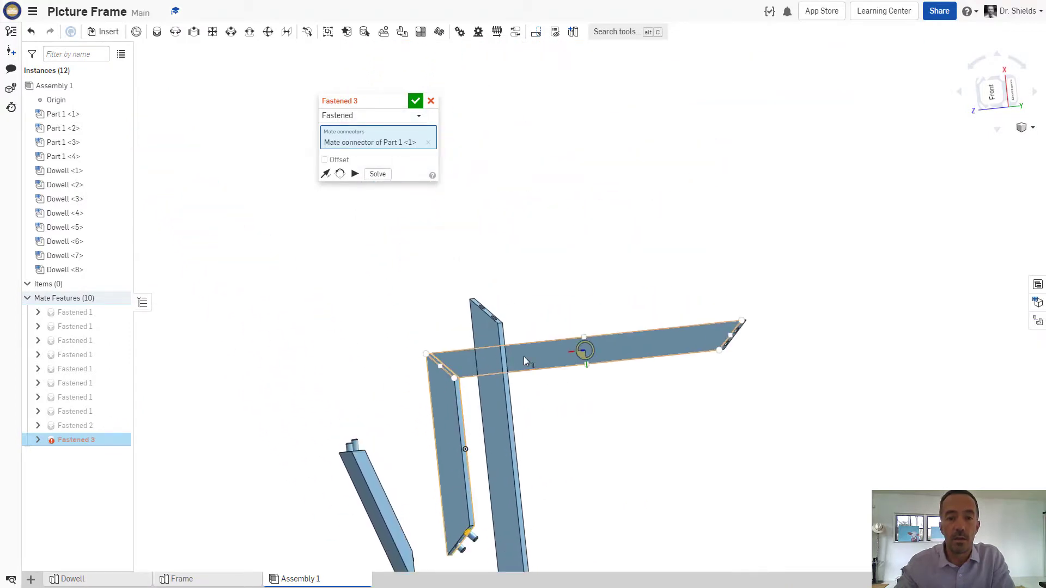
scroll(494, 298, up, 6)
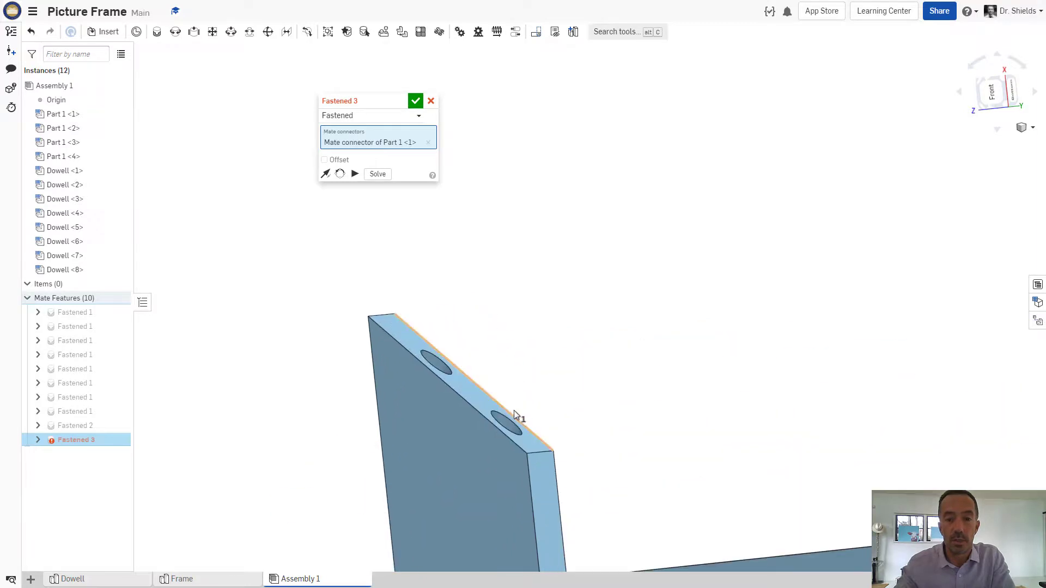
click(516, 434)
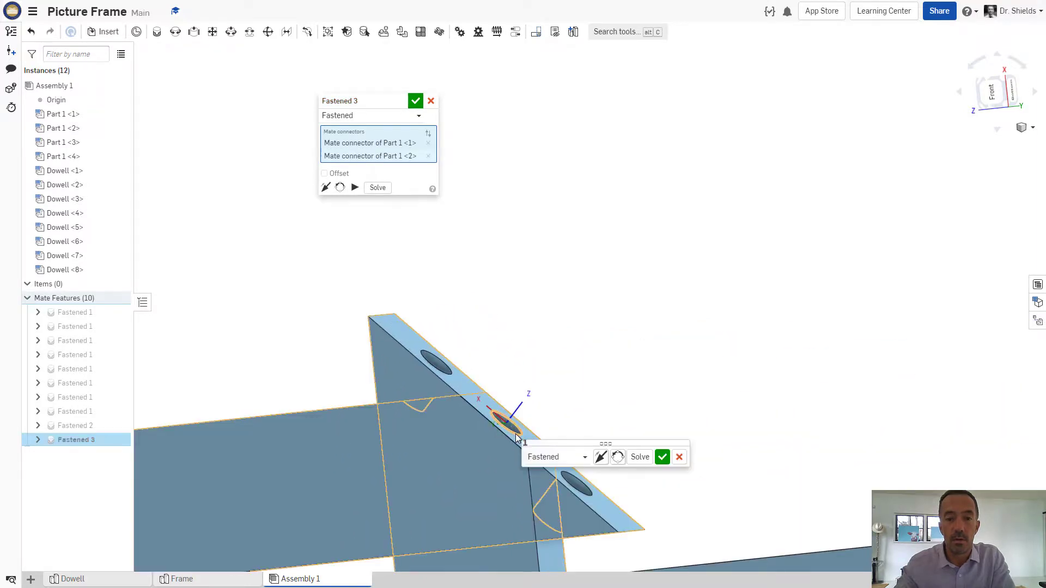
scroll(685, 346, down, 8)
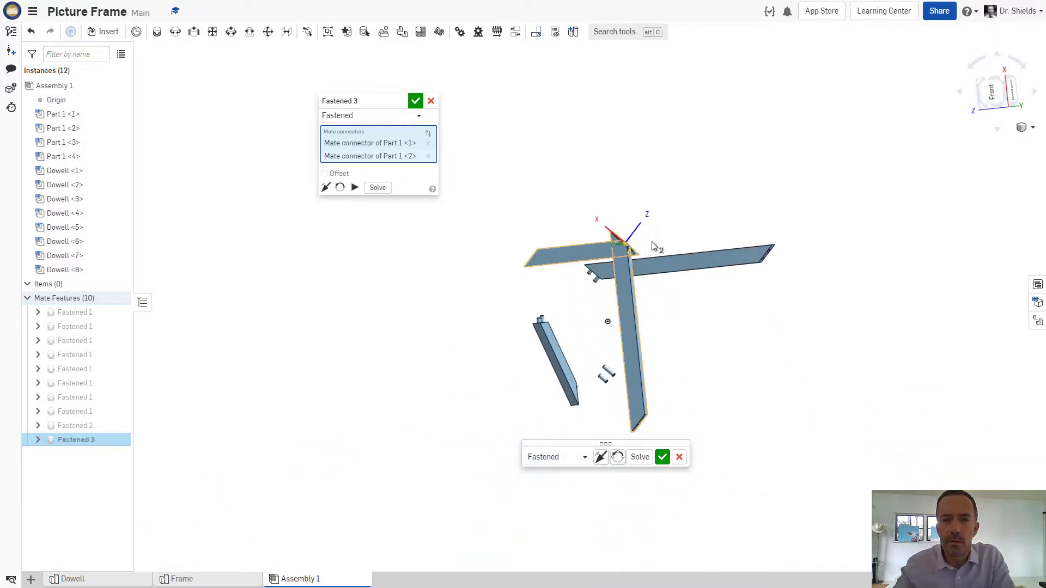
click(601, 459)
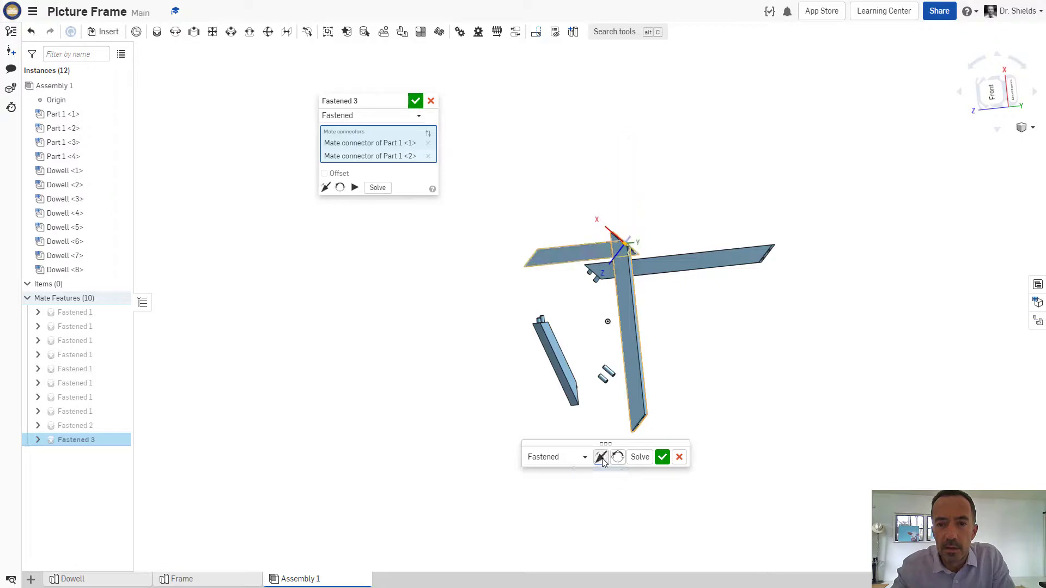
click(663, 457)
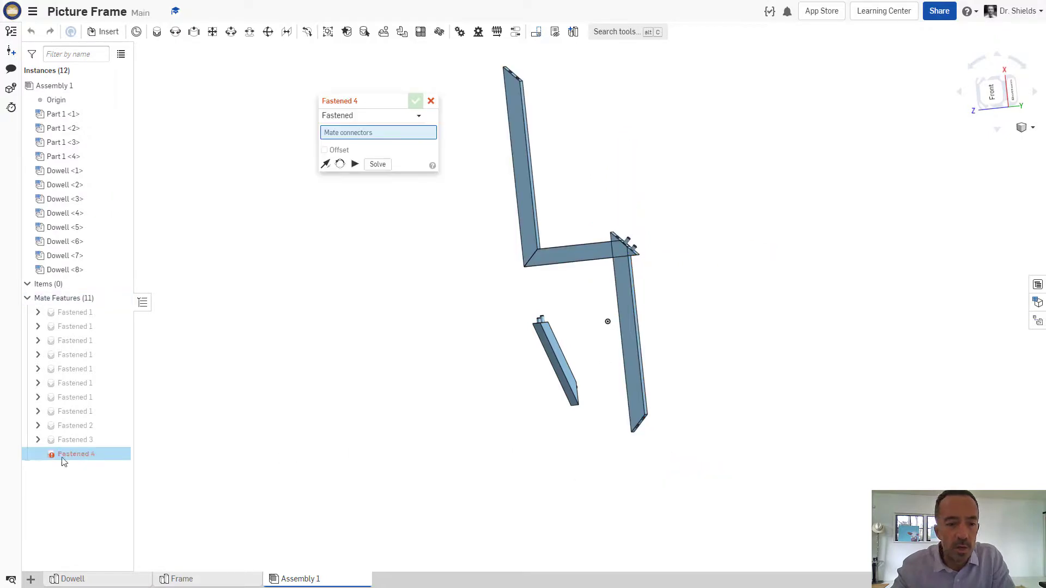
Step: Edit the Fastened 3 mate and flip its primary axis so the mitred faces of Part 1 <1> and Part 1 <2> meet
mouse_move(68, 458)
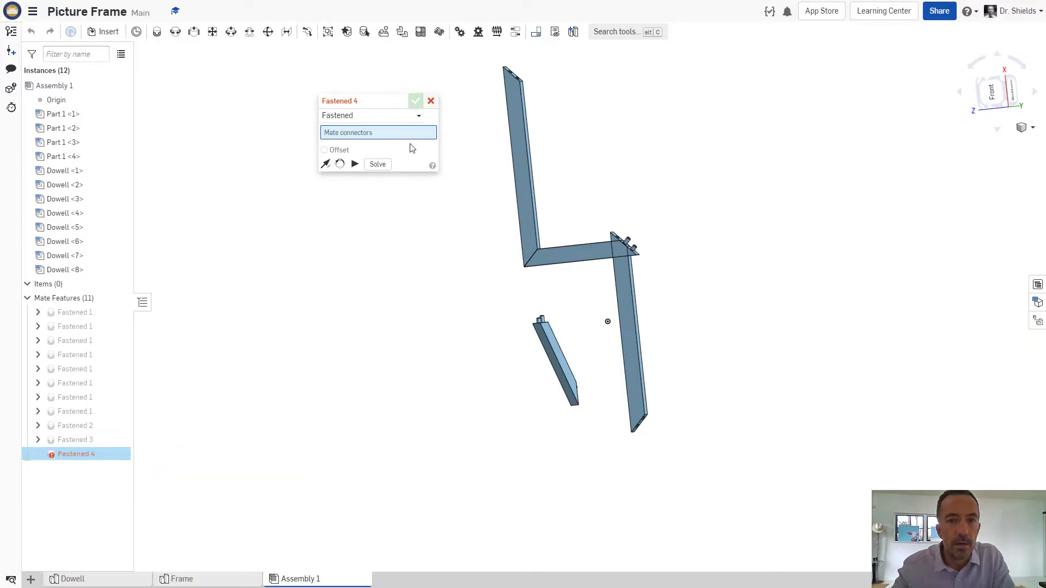
key(Escape)
right_click(77, 442)
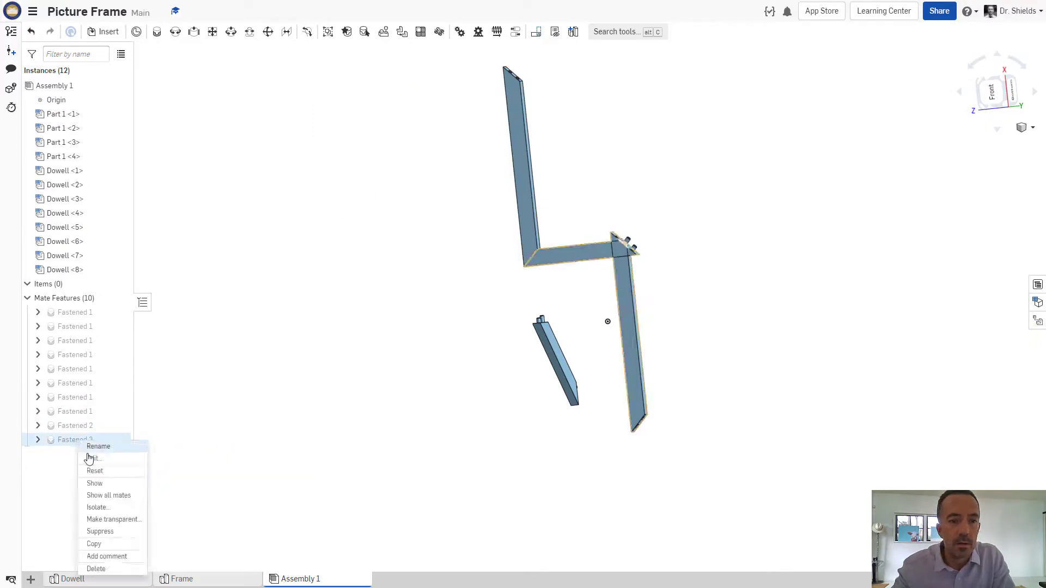
click(92, 458)
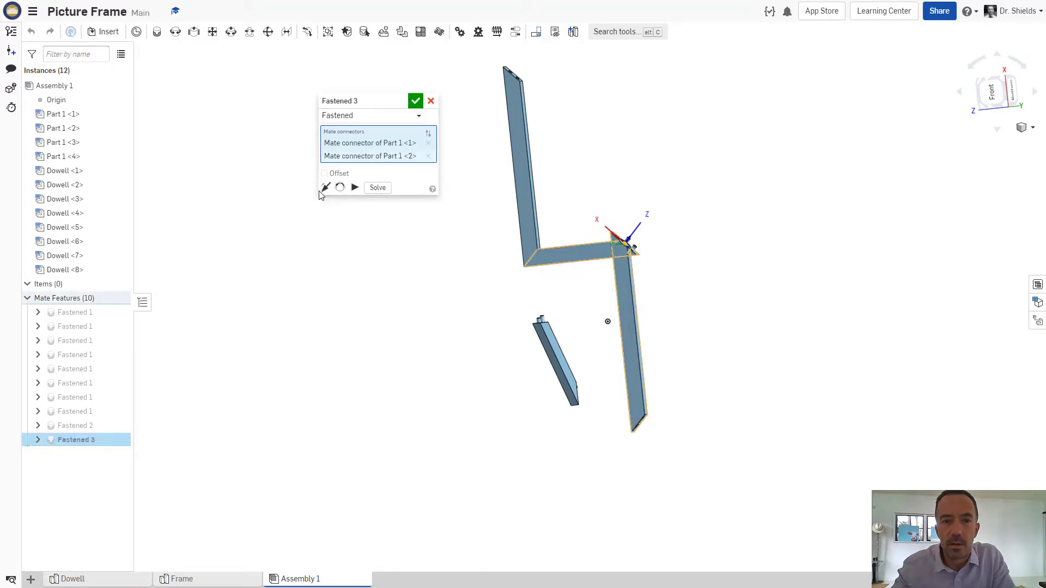
click(326, 188)
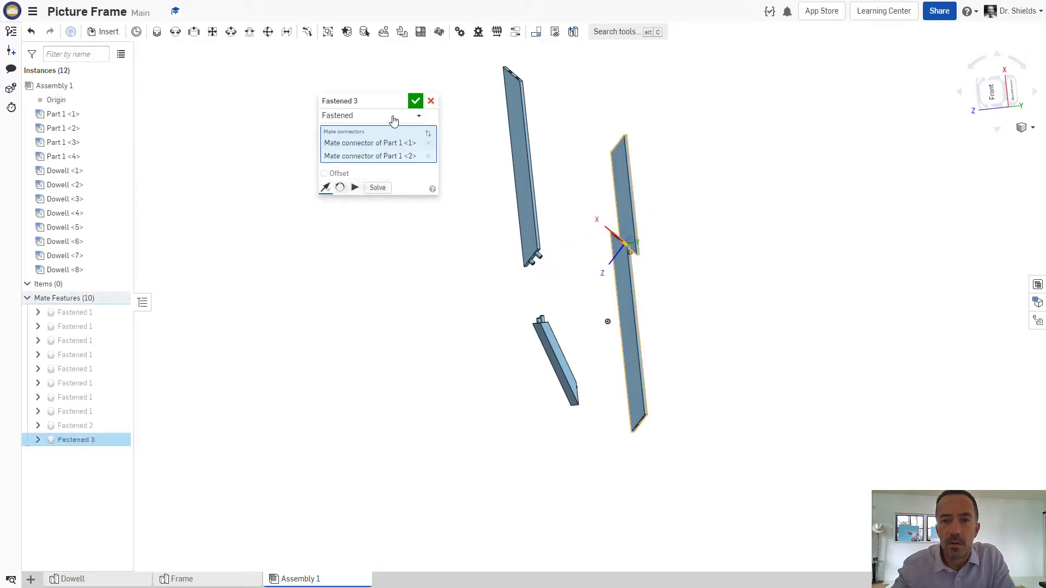
click(416, 102)
Step: Reorient the secondary axis of Fastened 3 so Part 1 <1> and Part 1 <2> form a right-angled mitred corner
scroll(577, 208, down, 3)
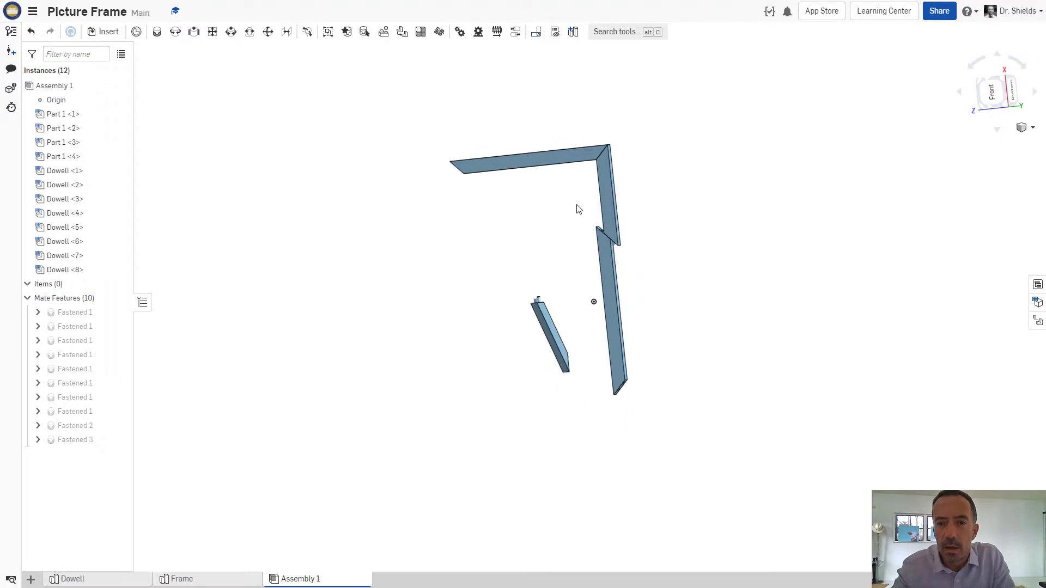
scroll(558, 207, up, 10)
right_drag(437, 374, 468, 329)
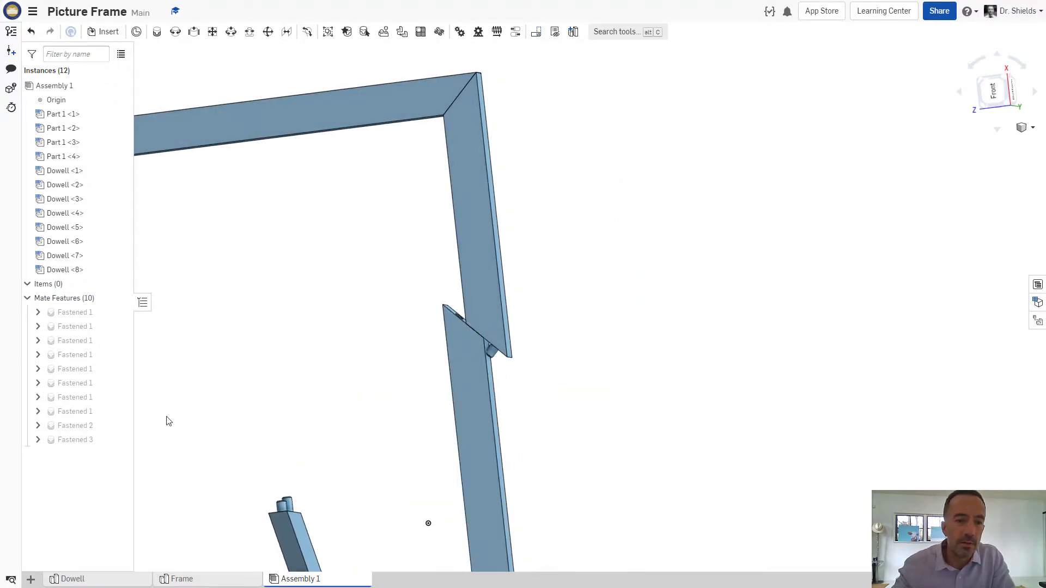
right_click(73, 442)
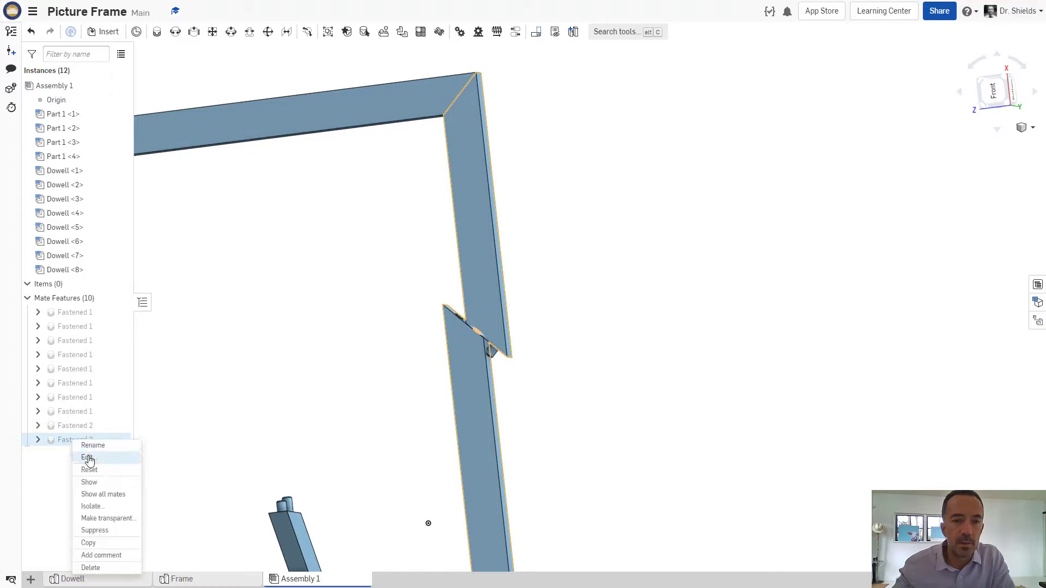
click(87, 459)
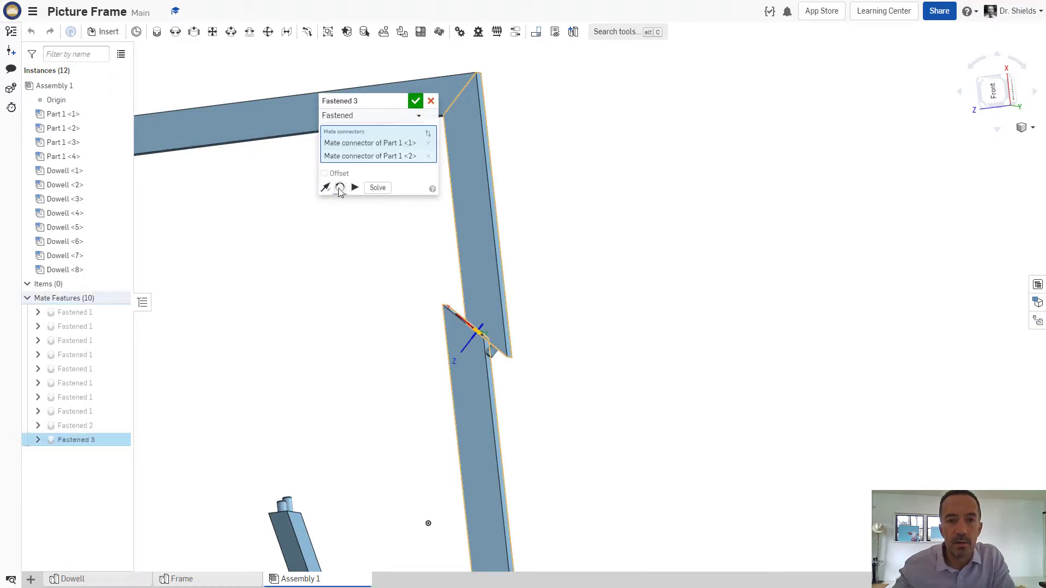
click(339, 188)
click(339, 188)
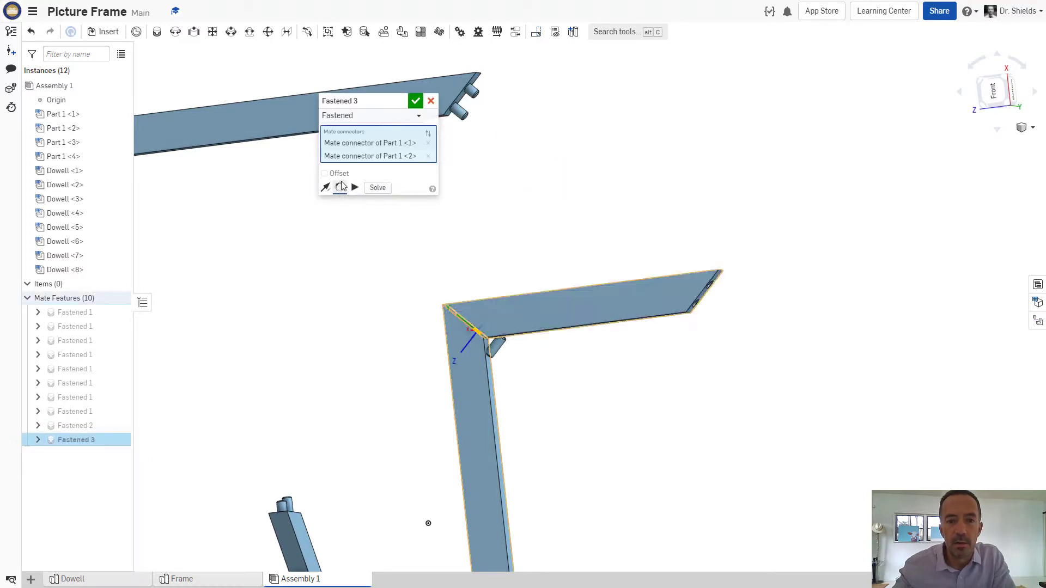
click(415, 101)
scroll(413, 396, down, 5)
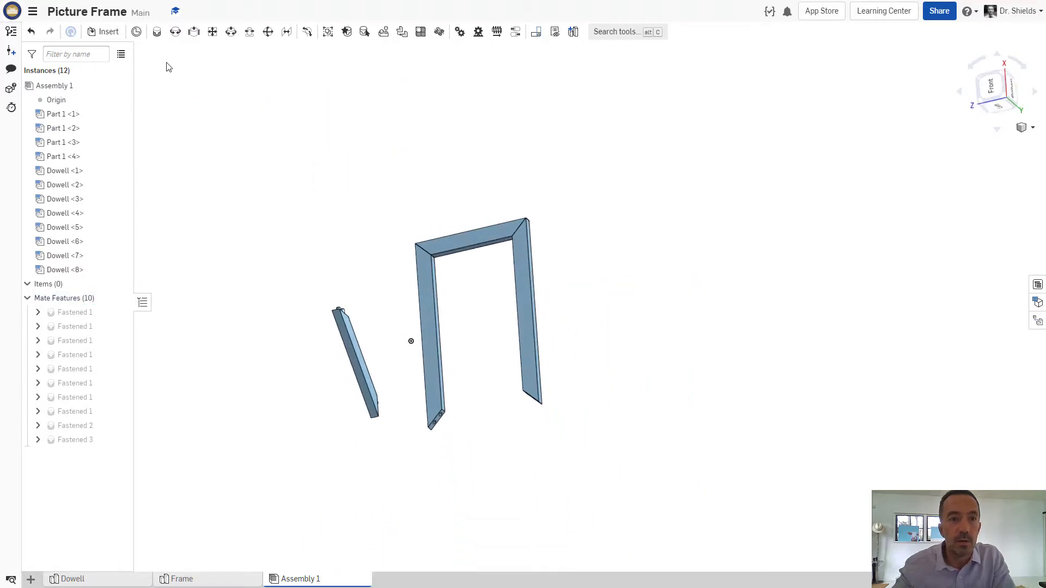
click(157, 31)
scroll(472, 436, up, 3)
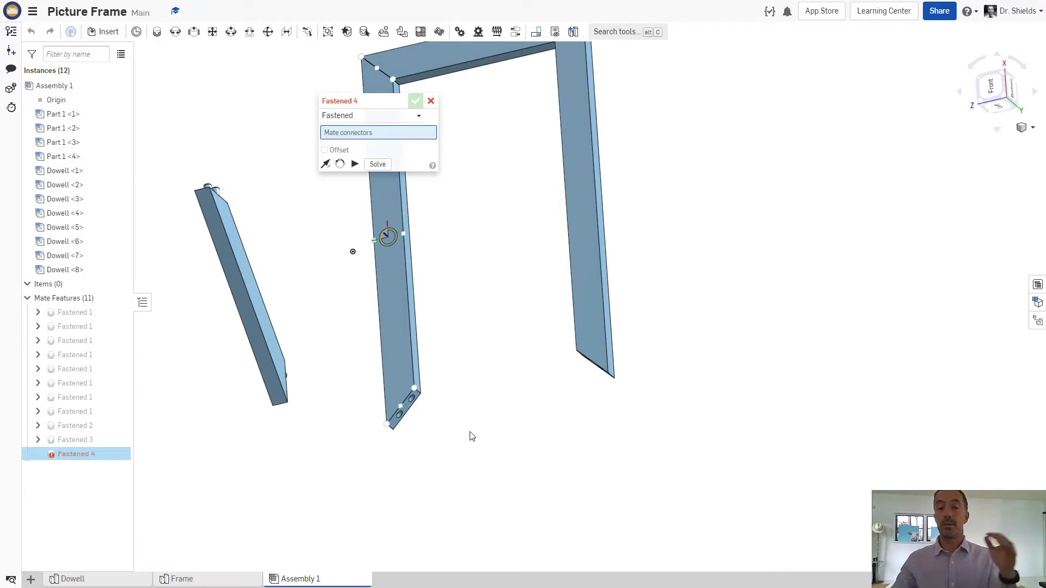
scroll(470, 435, up, 2)
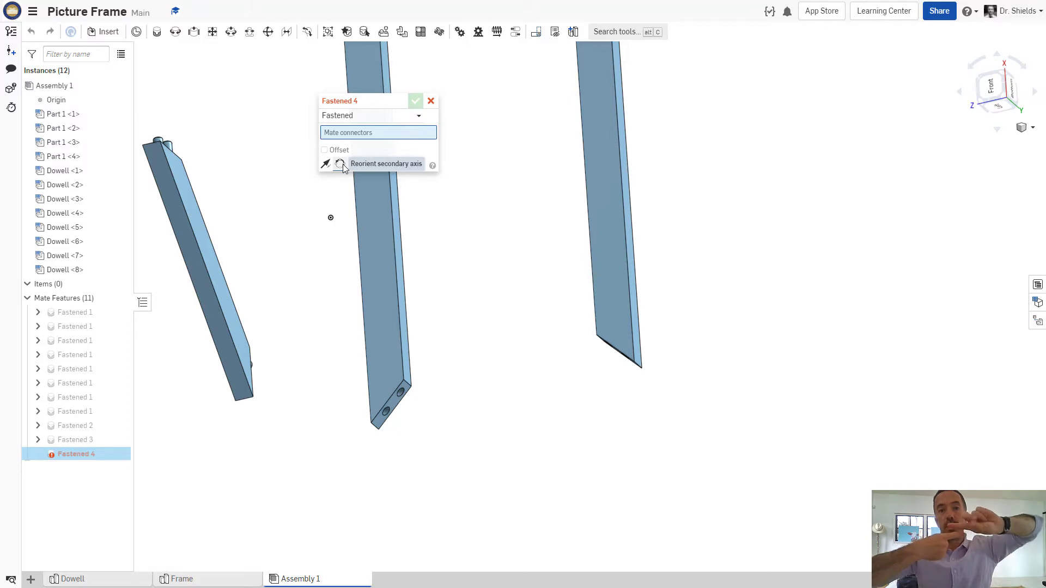
click(431, 102)
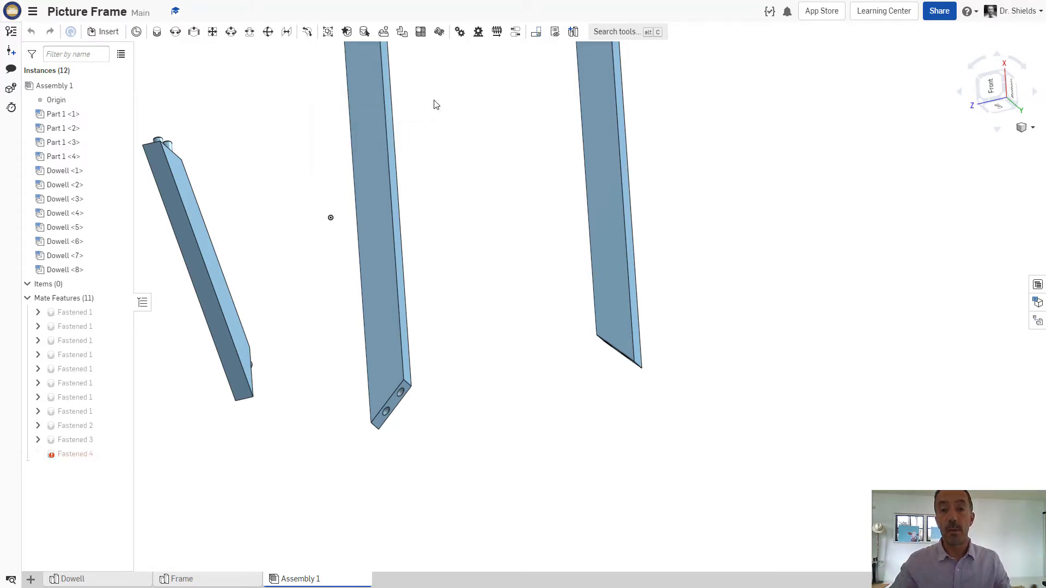
Step: Fasten the centre of the inner dowel hole on Part 1 <2>'s free mitred end to the inner dowel's base centre on Part 1 <3>
click(157, 32)
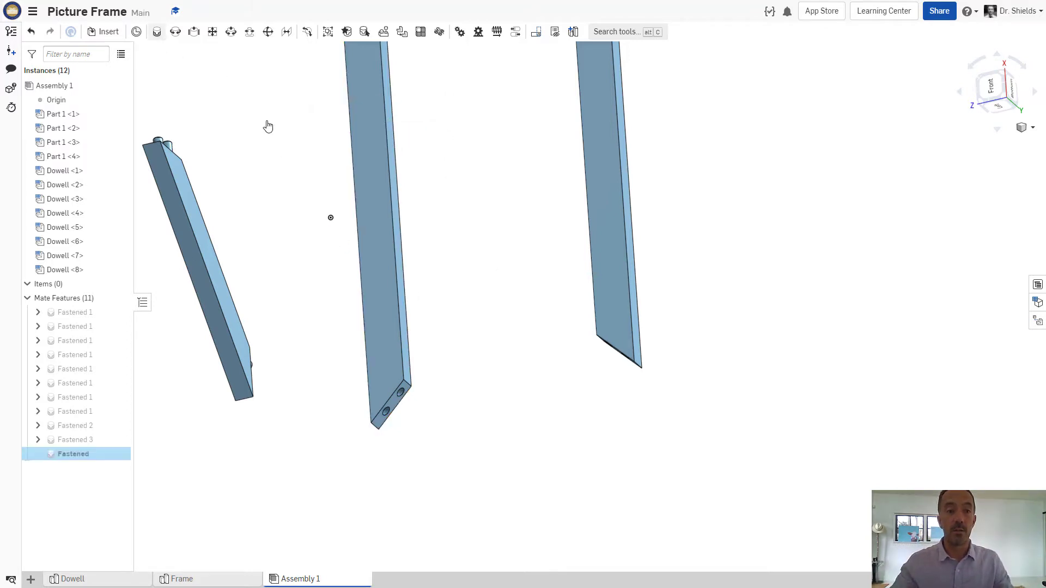
scroll(410, 392, up, 2)
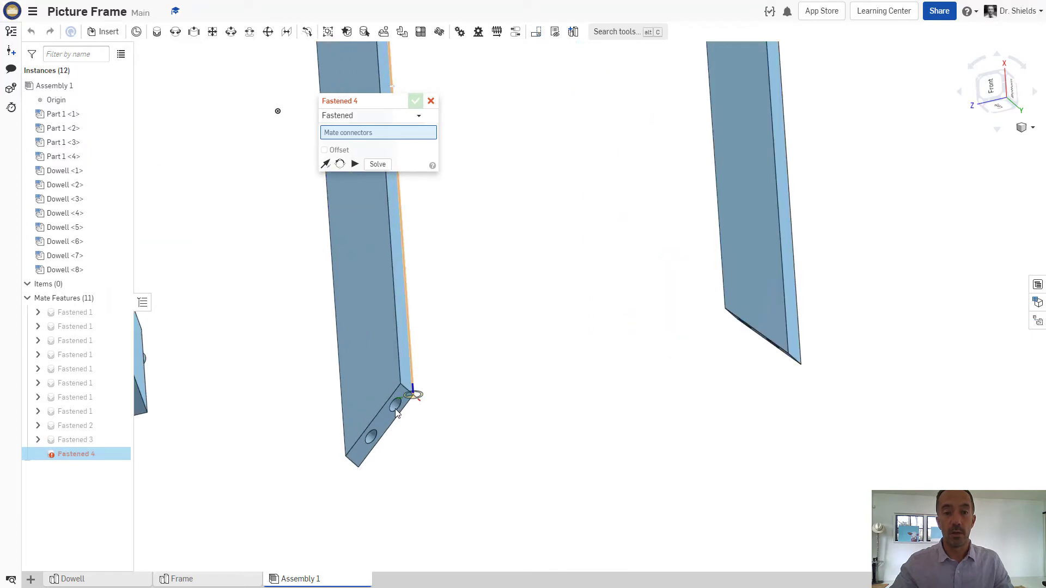
click(394, 418)
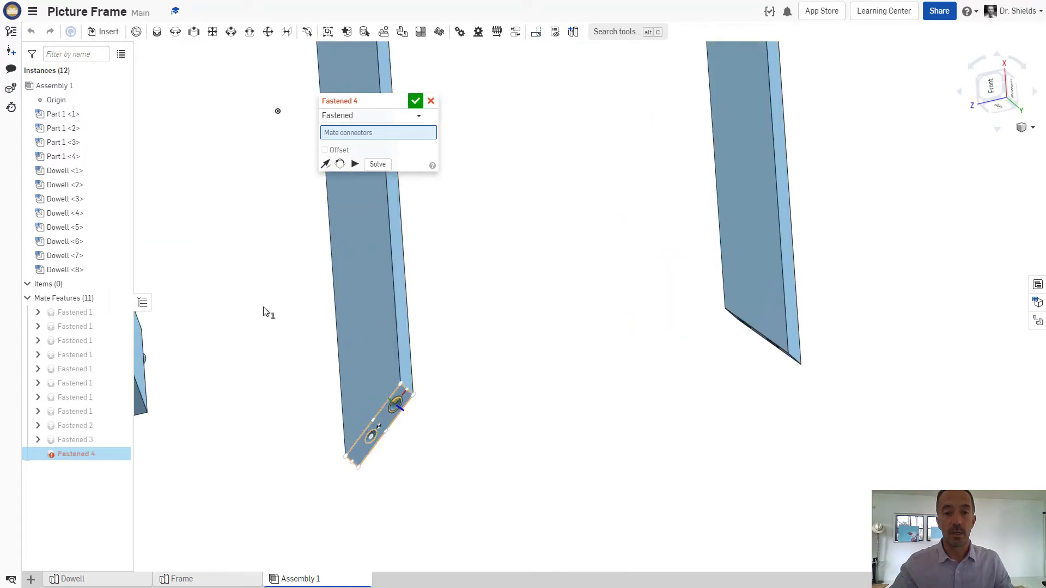
scroll(263, 311, down, 3)
right_drag(329, 349, 279, 234)
scroll(279, 234, up, 3)
scroll(282, 242, up, 5)
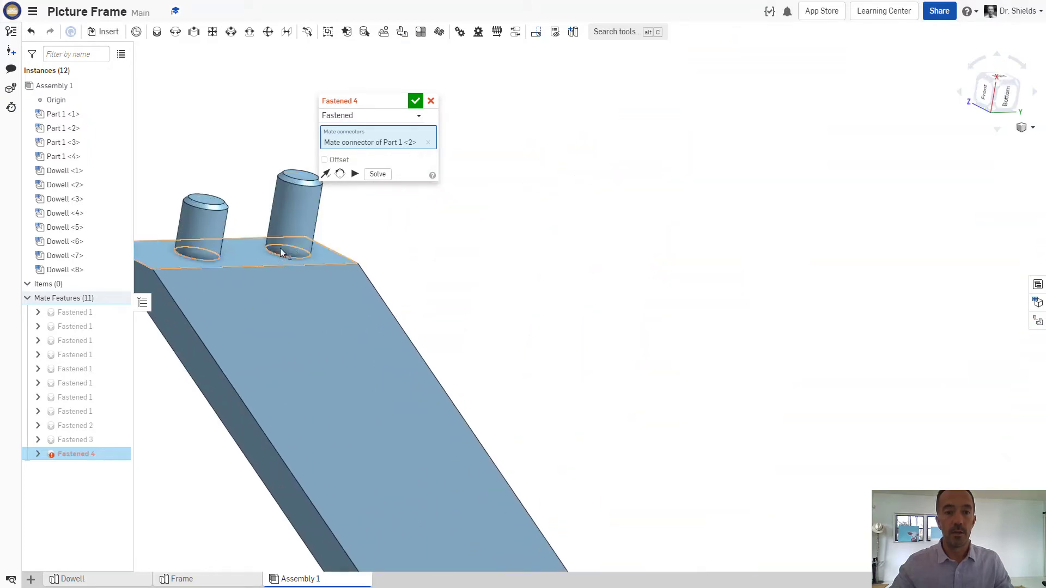
click(280, 247)
click(415, 101)
key(f)
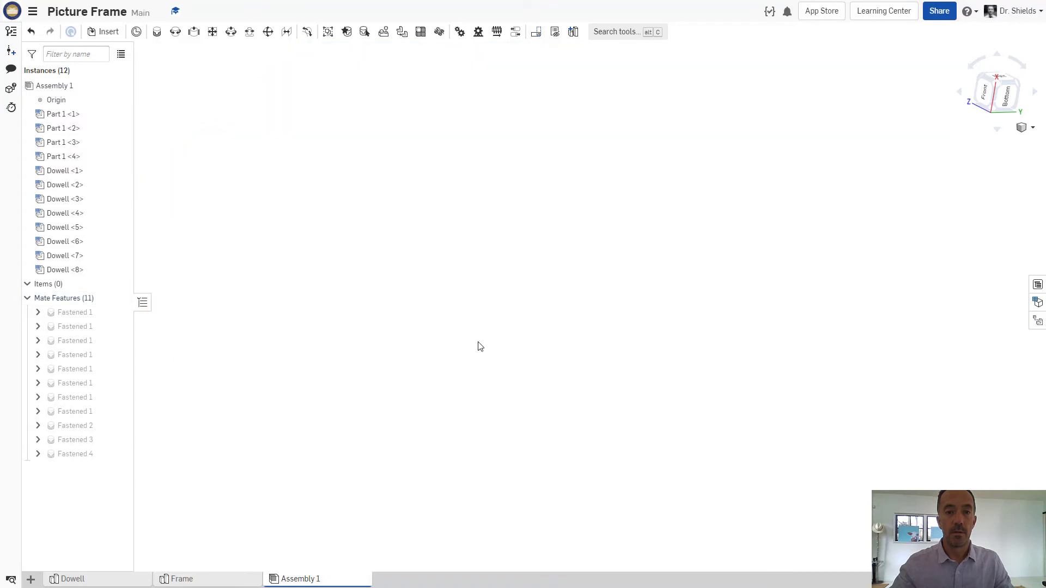
Step: Edit the Fastened 4 mate and reorient its secondary axis so Part 1 <3> closes the rectangular frame
mouse_move(452, 250)
right_down()
mouse_move(441, 238)
mouse_move(457, 250)
right_up()
scroll(504, 326, up, 3)
right_drag(506, 329, 535, 396)
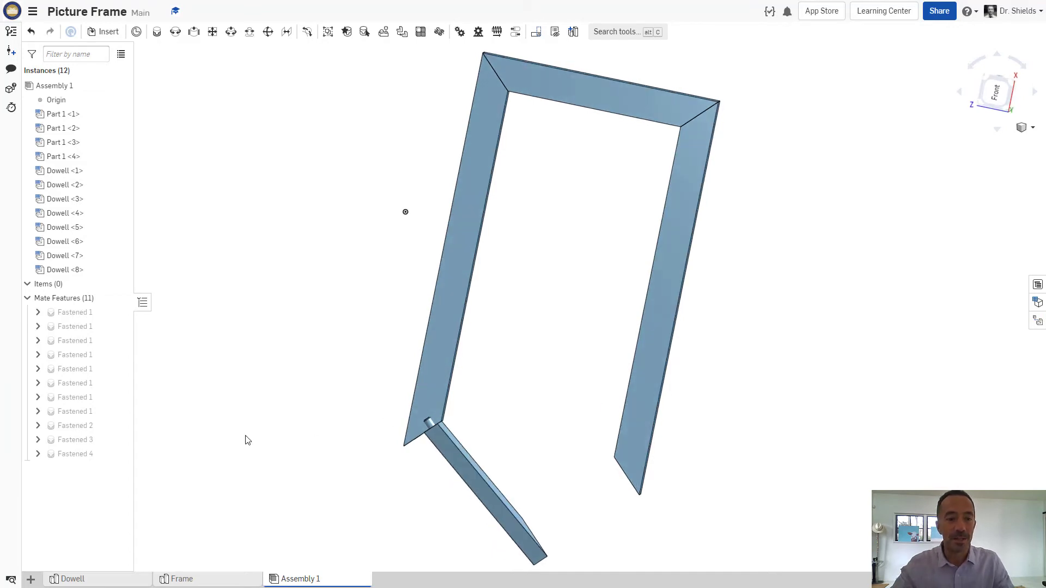
right_click(82, 459)
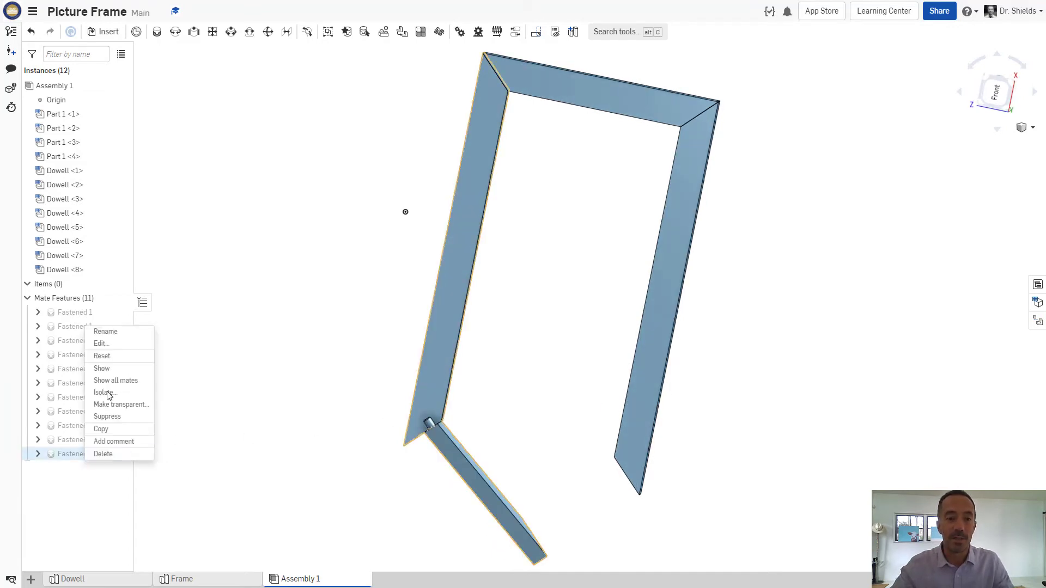
click(115, 344)
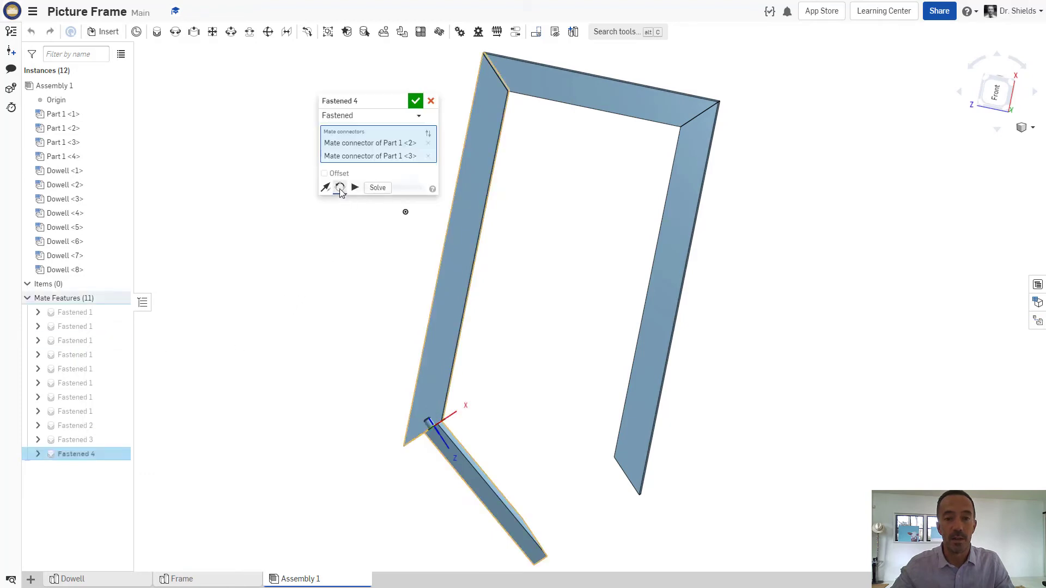
click(339, 188)
click(415, 101)
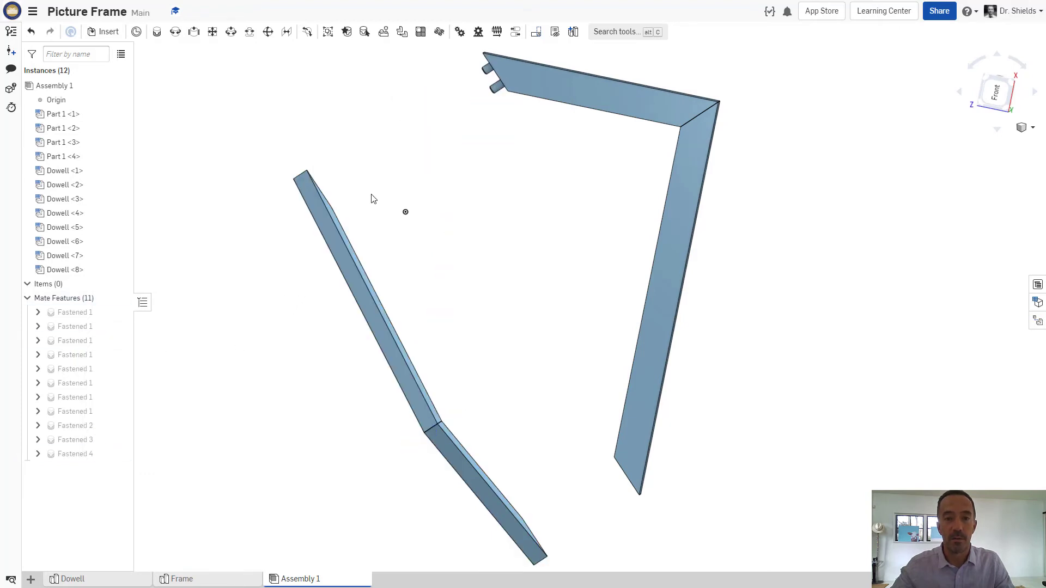
right_drag(334, 347, 774, 342)
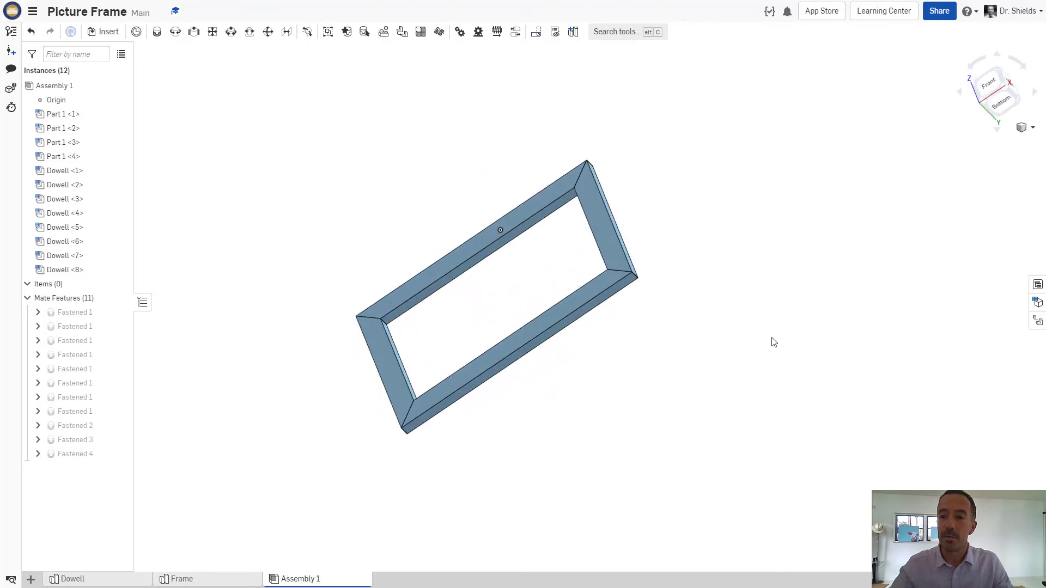
Step: Display the assembly with hidden edges visible and examine the dowels in all four corners from the front view
click(1028, 127)
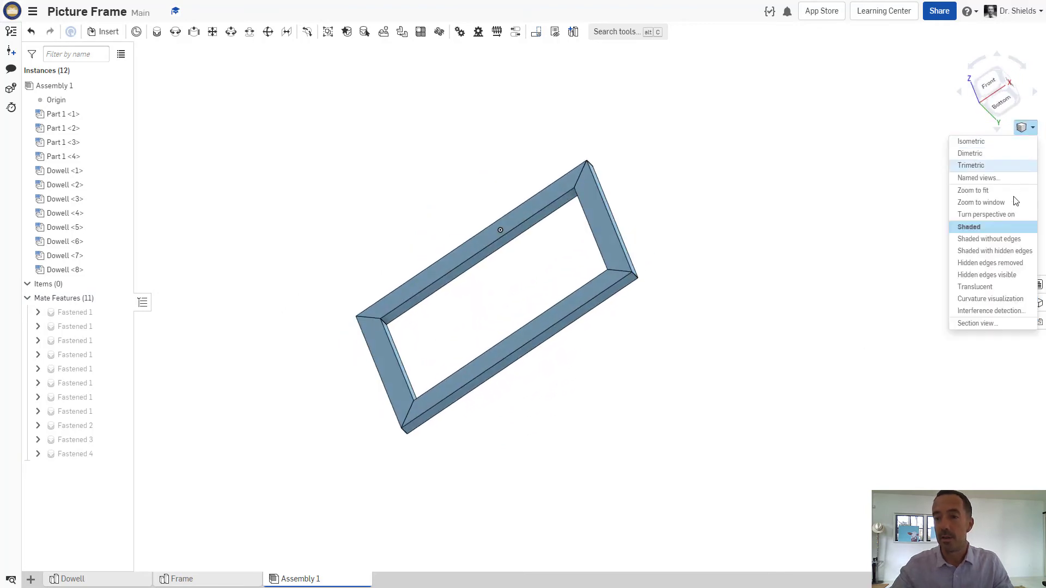
click(987, 275)
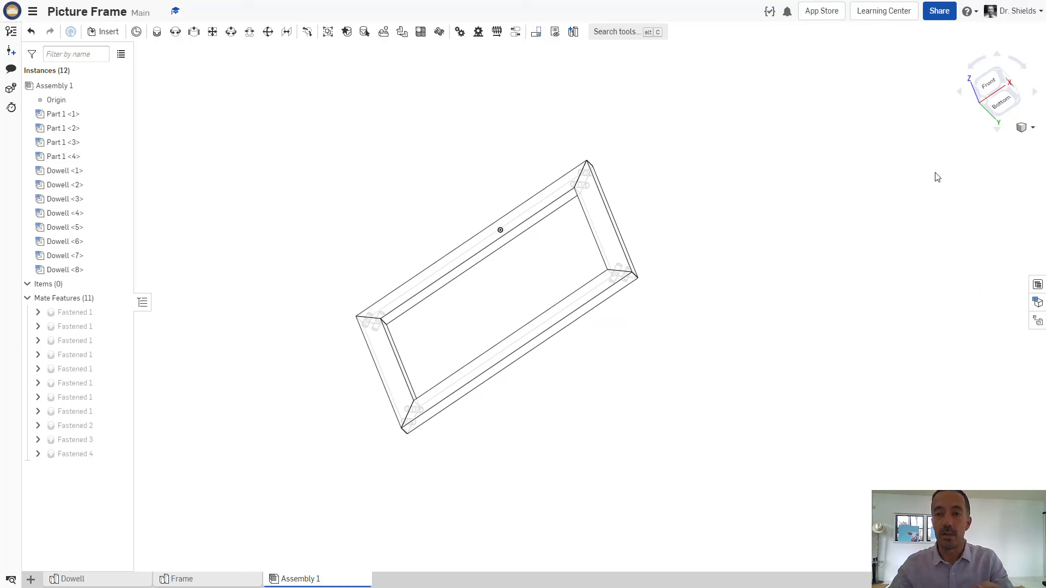
click(988, 86)
middle_drag(591, 379, 674, 326)
scroll(674, 325, down, 2)
scroll(674, 326, up, 3)
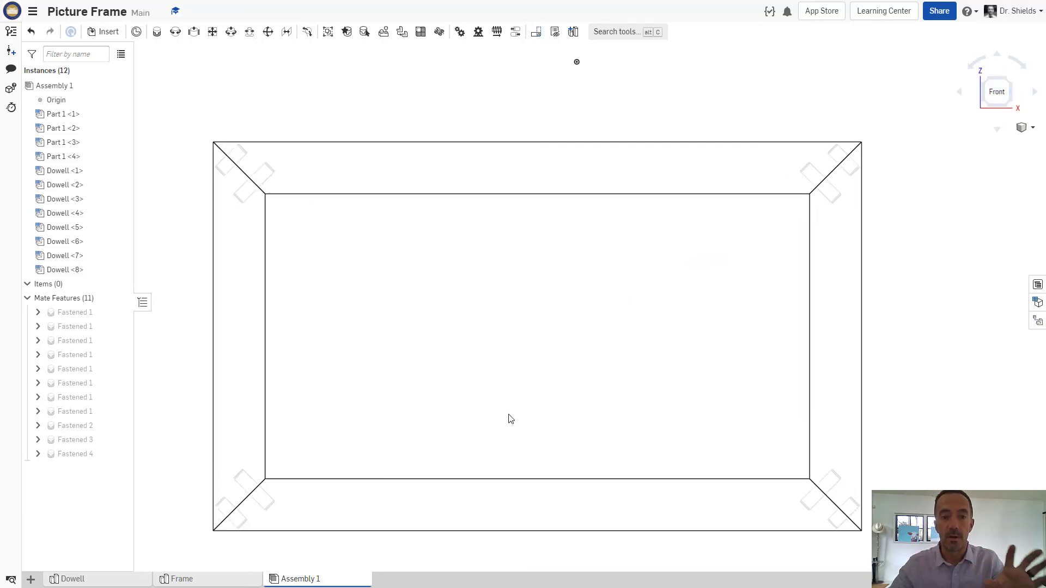